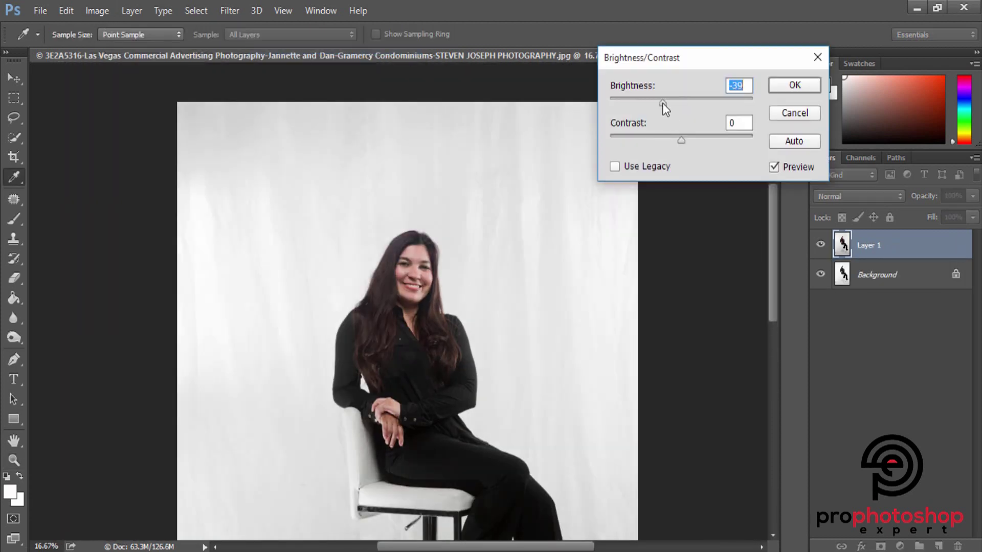
Darken the photo to brightness -39 and zoom in on the chair post's base.
{"action": "left_click_drag", "start_coordinate": [661, 103], "coordinate": [645, 105]}
{"action": "key", "text": "Return"}
{"action": "scroll", "coordinate": [466, 313], "scroll_direction": "down", "scroll_amount": 5}
{"action": "left_click_drag", "start_coordinate": [431, 219], "coordinate": [436, 213]}
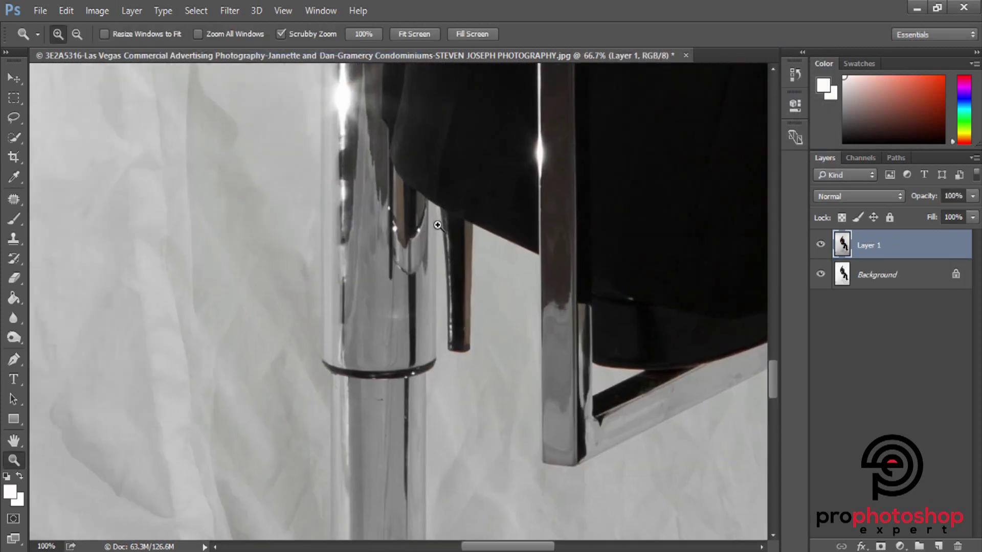
With the Pen tool, anchor the path at the base plate's back and front corners.
{"action": "key", "text": "p"}
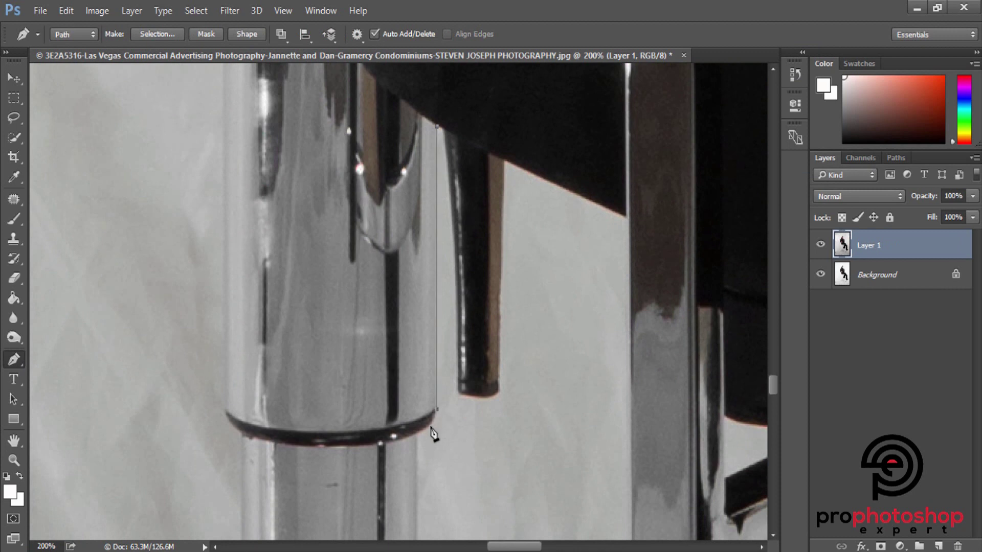
{"action": "scroll", "coordinate": [430, 421], "scroll_direction": "down", "scroll_amount": 3}
{"action": "scroll", "coordinate": [433, 391], "scroll_direction": "down", "scroll_amount": 3}
{"action": "scroll", "coordinate": [427, 379], "scroll_direction": "down", "scroll_amount": 15}
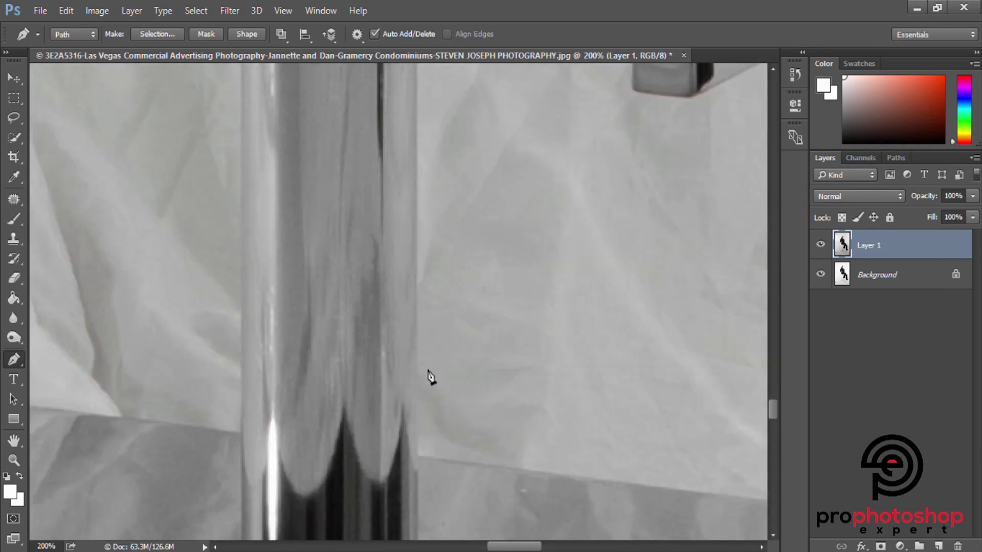
{"action": "scroll", "coordinate": [428, 376], "scroll_direction": "down", "scroll_amount": 2}
{"action": "scroll", "coordinate": [504, 363], "scroll_direction": "right", "scroll_amount": 10}
{"action": "left_click", "coordinate": [494, 346]}
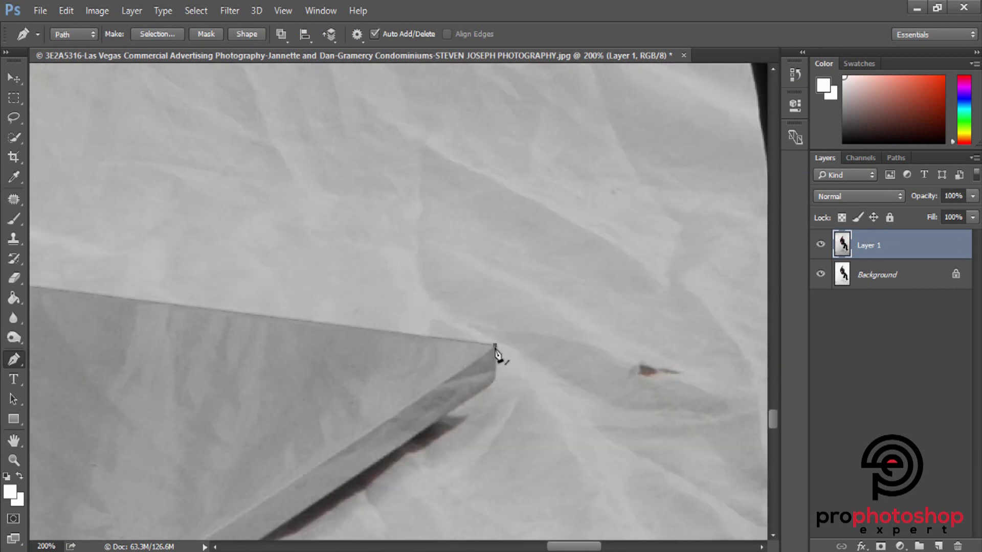
{"action": "scroll", "coordinate": [252, 510], "scroll_direction": "down", "scroll_amount": 3}
{"action": "scroll", "coordinate": [555, 537], "scroll_direction": "down", "scroll_amount": 5}
{"action": "scroll", "coordinate": [358, 409], "scroll_direction": "left", "scroll_amount": 10}
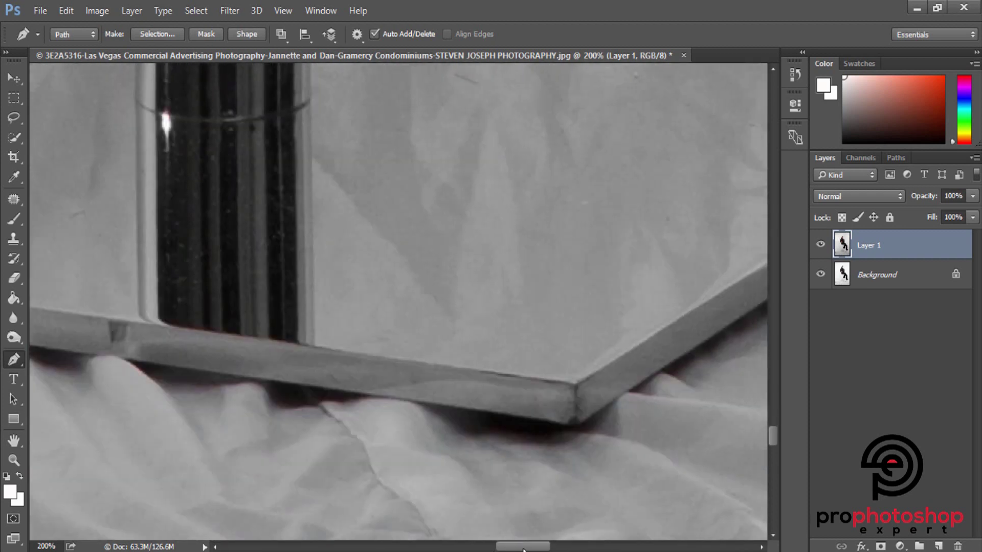
{"action": "left_click", "coordinate": [274, 424]}
Add a curved anchor at the plate's left corner and one where it meets the pole.
{"action": "scroll", "coordinate": [518, 544], "scroll_direction": "left", "scroll_amount": 10}
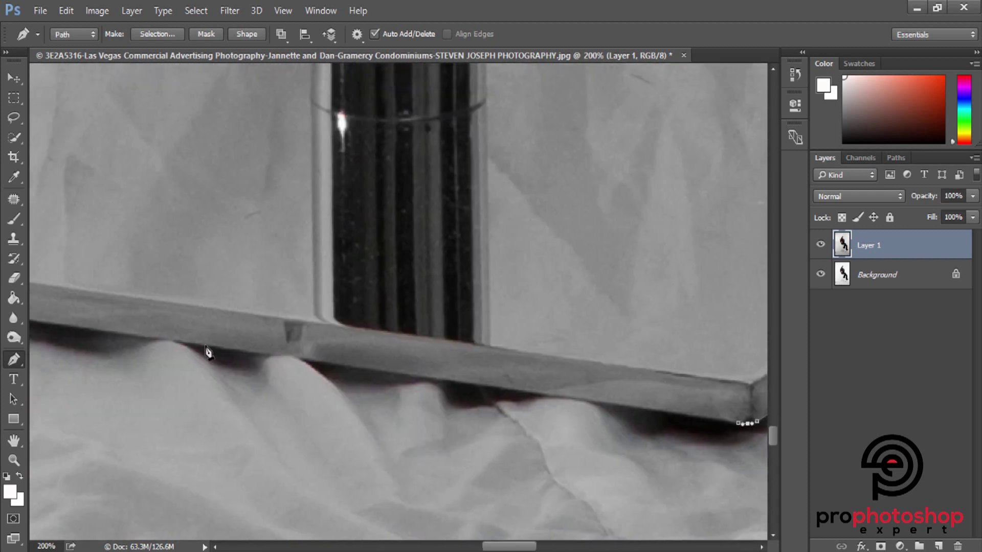
{"action": "scroll", "coordinate": [562, 435], "scroll_direction": "left", "scroll_amount": 7}
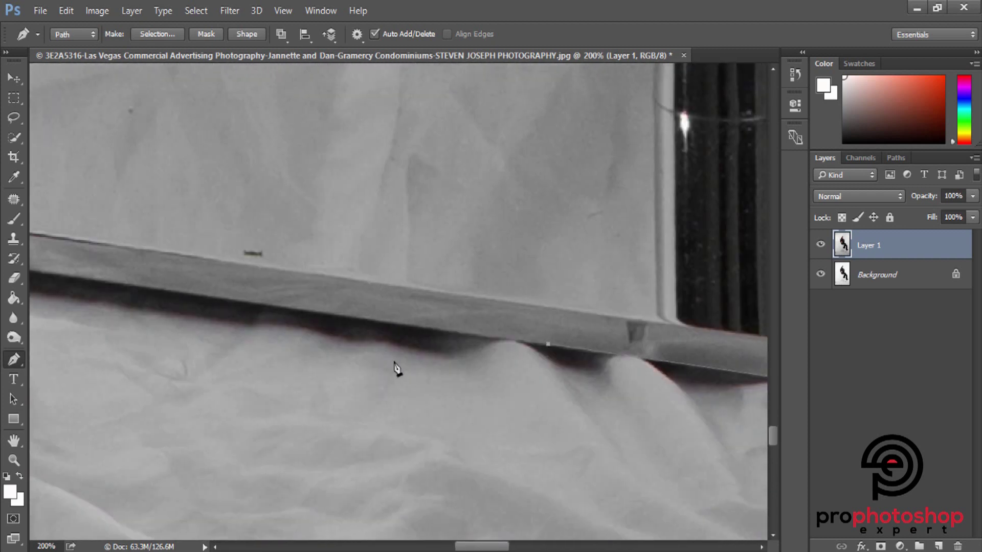
{"action": "scroll", "coordinate": [194, 420], "scroll_direction": "left", "scroll_amount": 4}
{"action": "scroll", "coordinate": [317, 251], "scroll_direction": "left", "scroll_amount": 3}
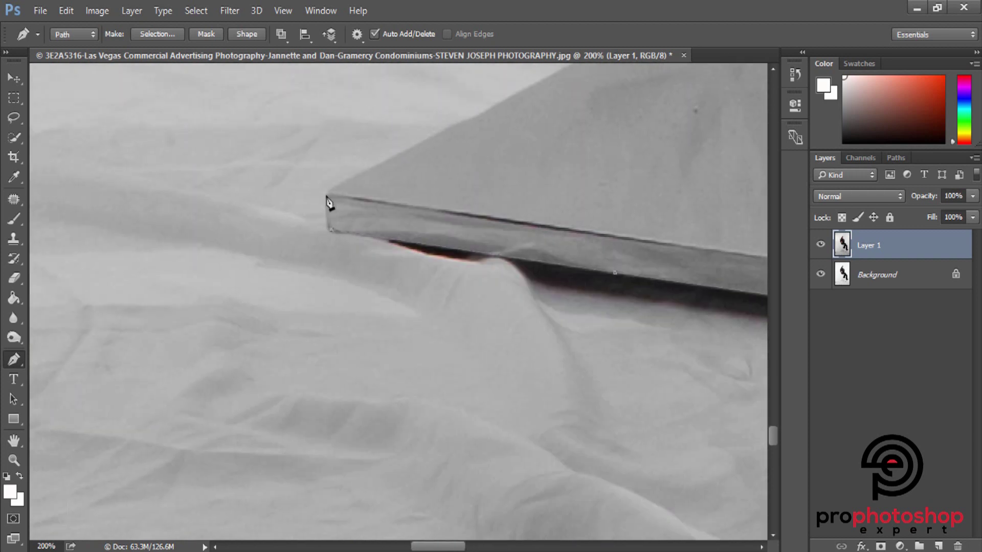
{"action": "scroll", "coordinate": [358, 220], "scroll_direction": "up", "scroll_amount": 2}
{"action": "left_click", "coordinate": [386, 240]}
{"action": "scroll", "coordinate": [562, 195], "scroll_direction": "up", "scroll_amount": 2}
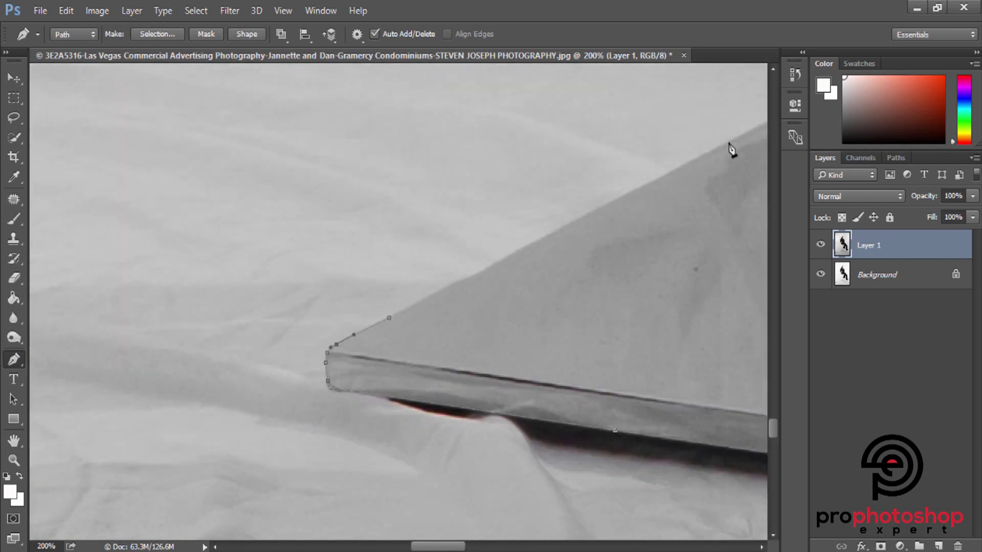
{"action": "scroll", "coordinate": [531, 373], "scroll_direction": "right", "scroll_amount": 8}
{"action": "scroll", "coordinate": [615, 204], "scroll_direction": "up", "scroll_amount": 4}
{"action": "scroll", "coordinate": [581, 286], "scroll_direction": "right", "scroll_amount": 8}
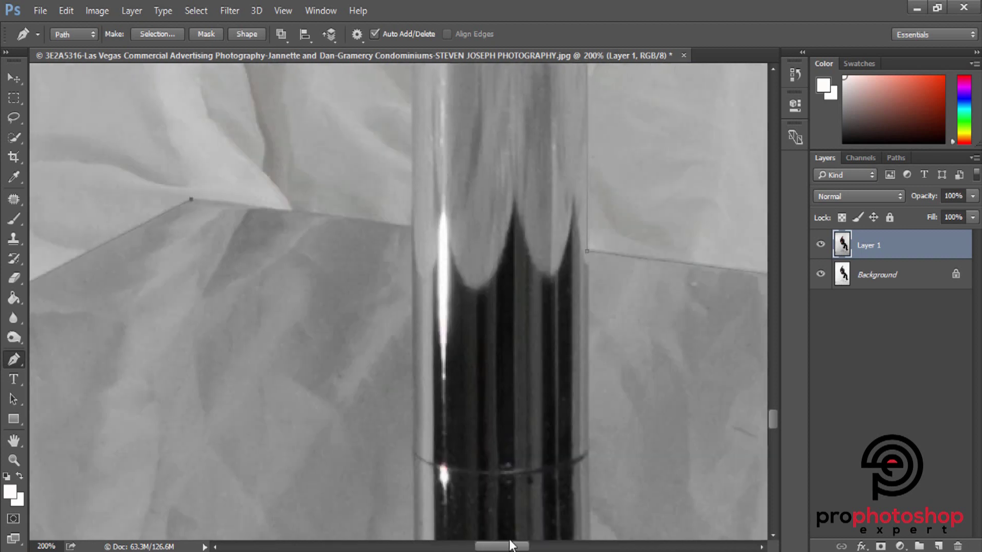
{"action": "scroll", "coordinate": [202, 210], "scroll_direction": "up", "scroll_amount": 3}
{"action": "scroll", "coordinate": [414, 306], "scroll_direction": "up", "scroll_amount": 2}
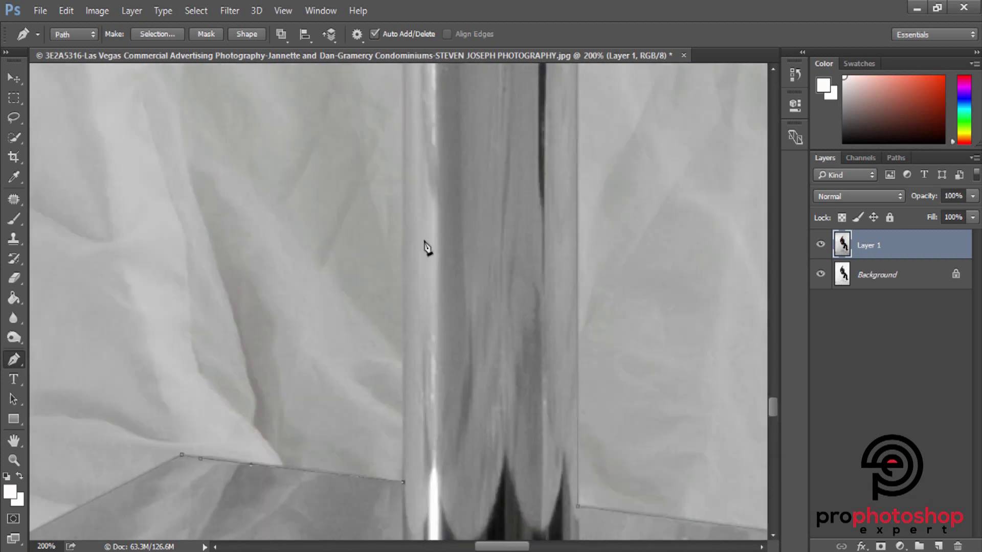
{"action": "scroll", "coordinate": [422, 248], "scroll_direction": "up", "scroll_amount": 2}
{"action": "left_click", "coordinate": [404, 290]}
Extend the path to the top of the pole and move the view toward the footrest.
{"action": "scroll", "coordinate": [407, 167], "scroll_direction": "up", "scroll_amount": 3}
{"action": "scroll", "coordinate": [412, 162], "scroll_direction": "up", "scroll_amount": 3}
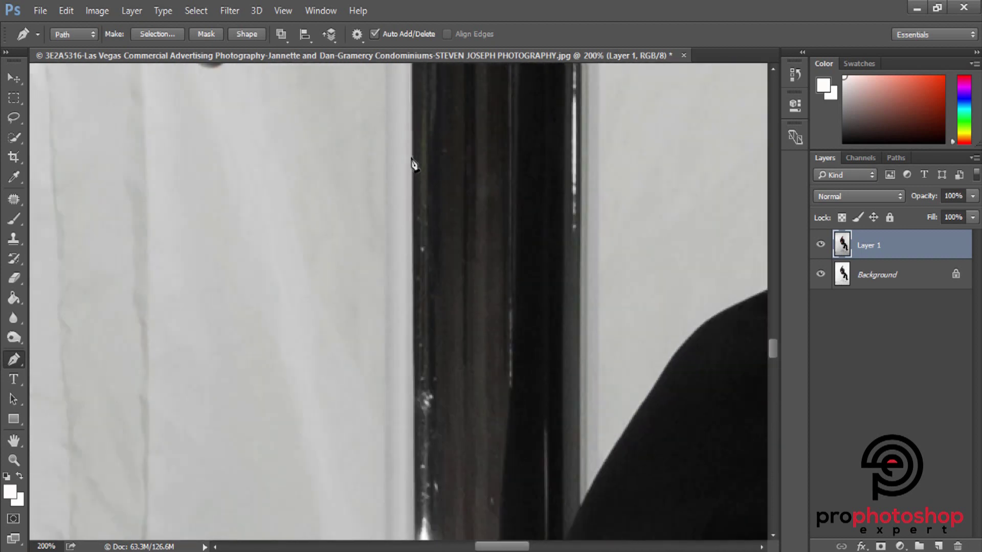
{"action": "scroll", "coordinate": [387, 160], "scroll_direction": "up", "scroll_amount": 3}
{"action": "left_click", "coordinate": [387, 159]}
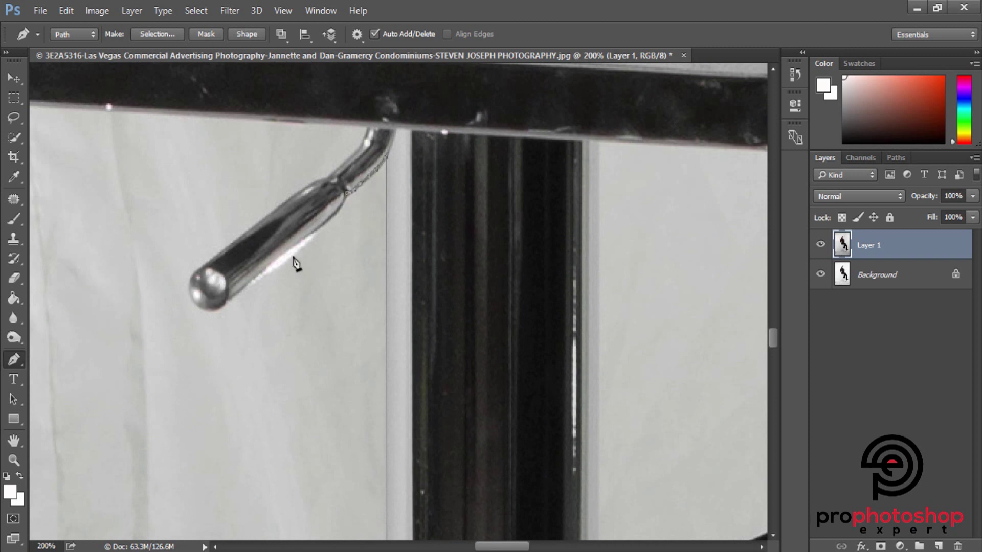
{"action": "scroll", "coordinate": [333, 244], "scroll_direction": "down", "scroll_amount": 1}
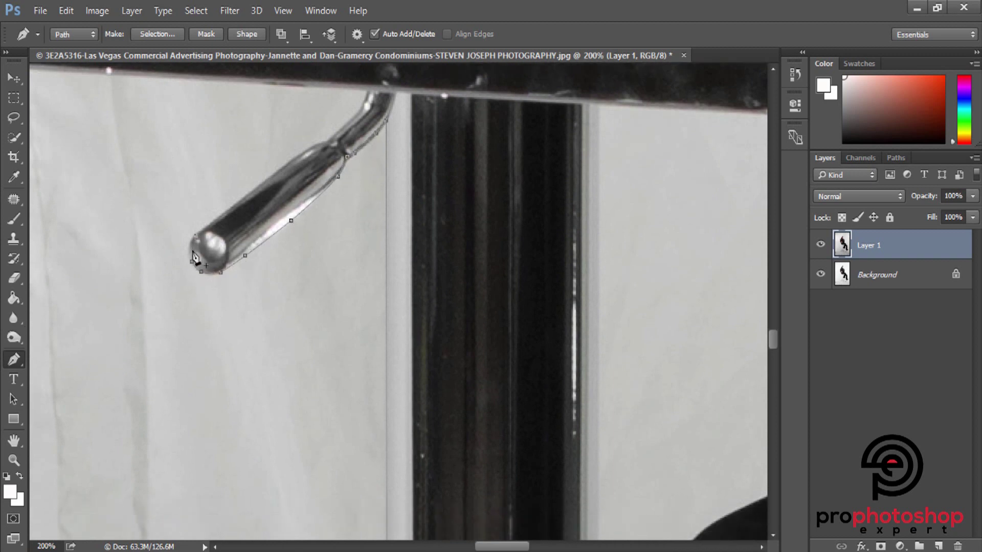
{"action": "scroll", "coordinate": [201, 274], "scroll_direction": "up", "scroll_amount": 1}
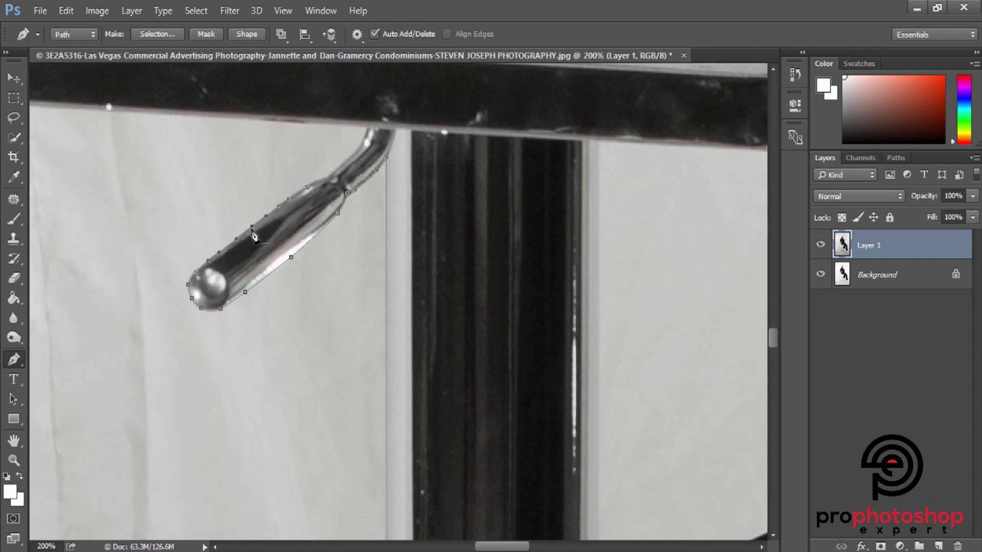
{"action": "scroll", "coordinate": [254, 237], "scroll_direction": "up", "scroll_amount": 1}
{"action": "scroll", "coordinate": [338, 228], "scroll_direction": "up", "scroll_amount": 1}
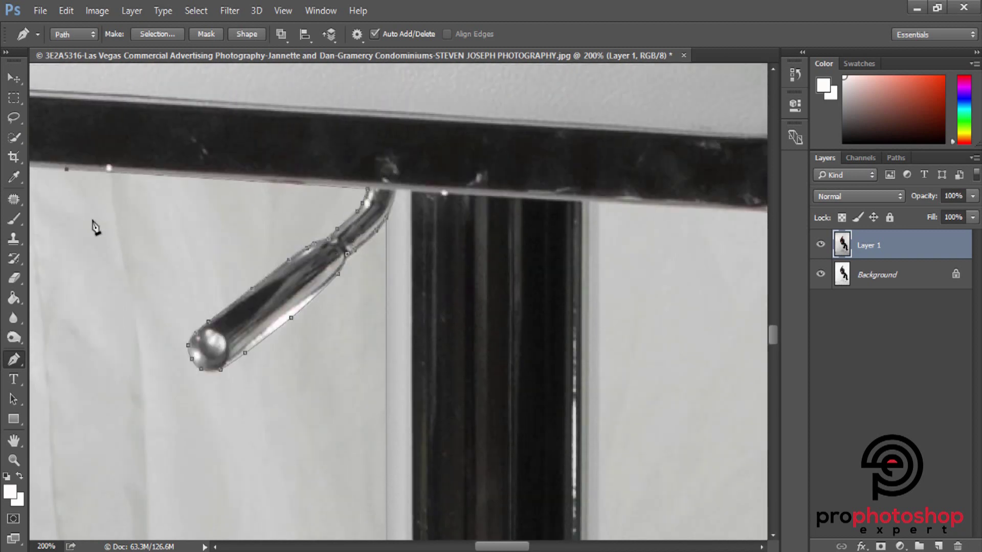
{"action": "scroll", "coordinate": [608, 186], "scroll_direction": "left", "scroll_amount": 5}
{"action": "scroll", "coordinate": [511, 345], "scroll_direction": "up", "scroll_amount": 1}
{"action": "scroll", "coordinate": [511, 346], "scroll_direction": "left", "scroll_amount": 5}
{"action": "scroll", "coordinate": [657, 249], "scroll_direction": "left", "scroll_amount": 4}
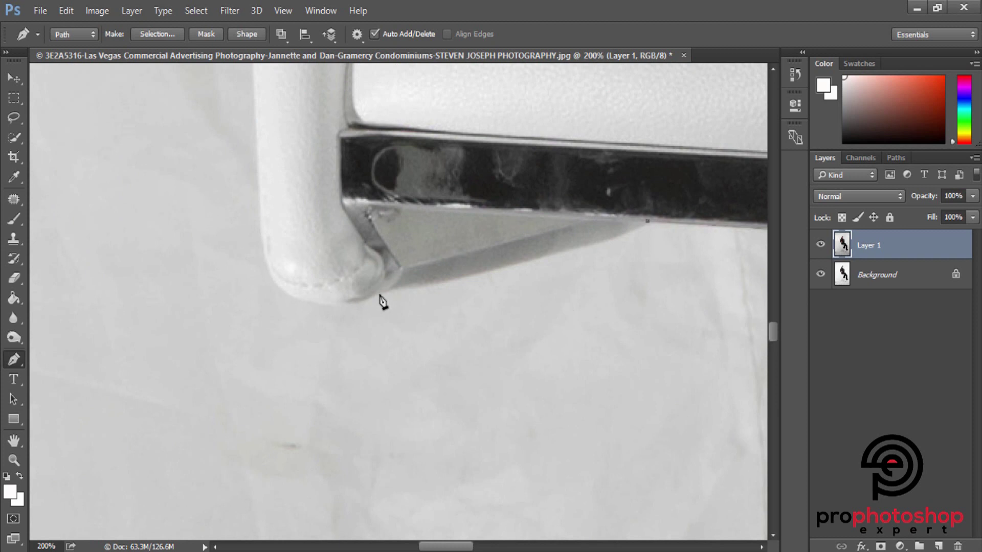
Nudge the footrest anchors down and trace from the chair's lower corner up its outer side.
{"action": "key", "text": "Down"}
{"action": "key", "text": "Down"}
{"action": "key", "text": "Down"}
{"action": "scroll", "coordinate": [335, 327], "scroll_direction": "up", "scroll_amount": 2}
{"action": "left_click", "coordinate": [260, 267]}
{"action": "scroll", "coordinate": [307, 256], "scroll_direction": "up", "scroll_amount": 9}
{"action": "left_click", "coordinate": [242, 108]}
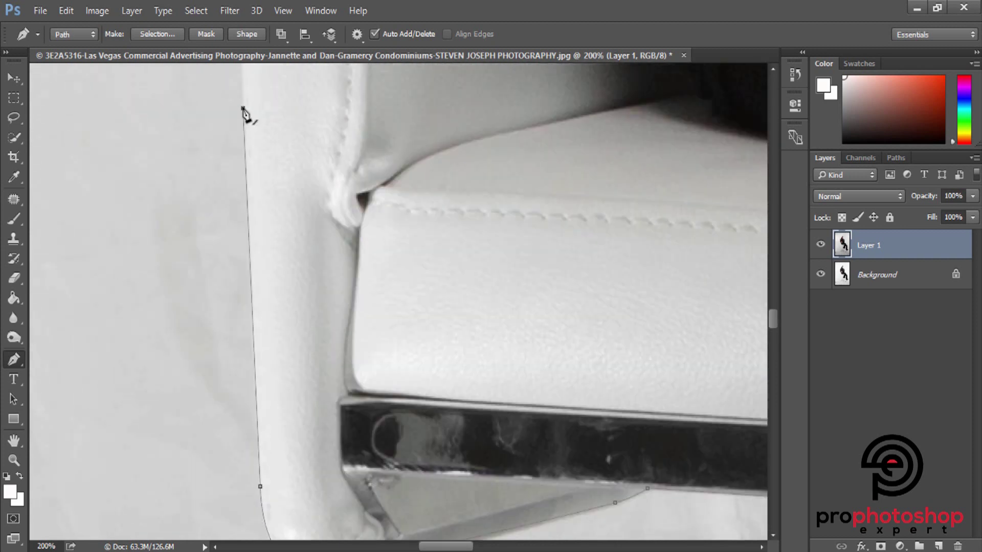
{"action": "scroll", "coordinate": [265, 404], "scroll_direction": "up", "scroll_amount": 5}
{"action": "scroll", "coordinate": [236, 267], "scroll_direction": "up", "scroll_amount": 5}
{"action": "left_click", "coordinate": [206, 131]}
Curve the path around the chair's rounded top, adjusting the top-corner anchor.
{"action": "key", "text": "ctrl+minus"}
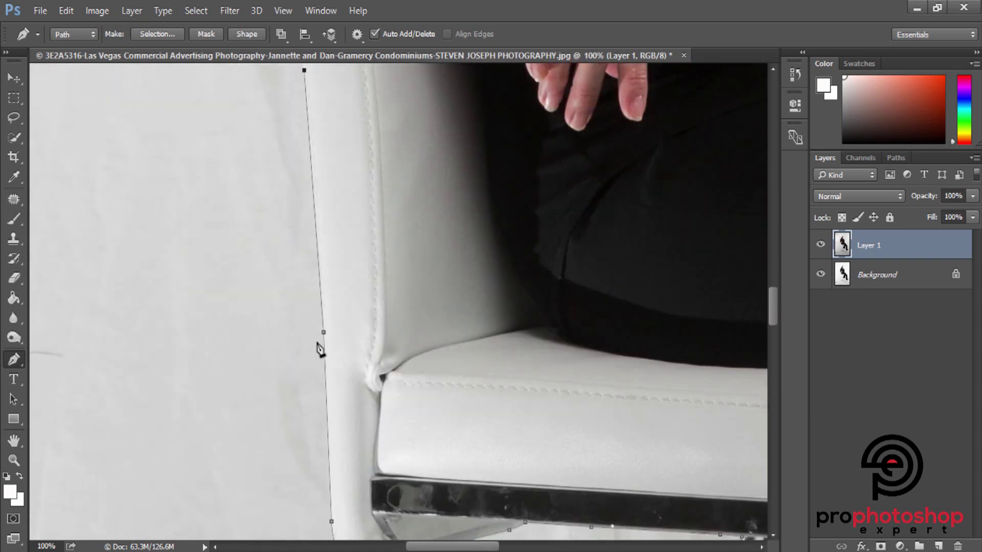
{"action": "key", "text": "ctrl+plus"}
{"action": "scroll", "coordinate": [318, 325], "scroll_direction": "up", "scroll_amount": 5}
{"action": "scroll", "coordinate": [318, 255], "scroll_direction": "up", "scroll_amount": 5}
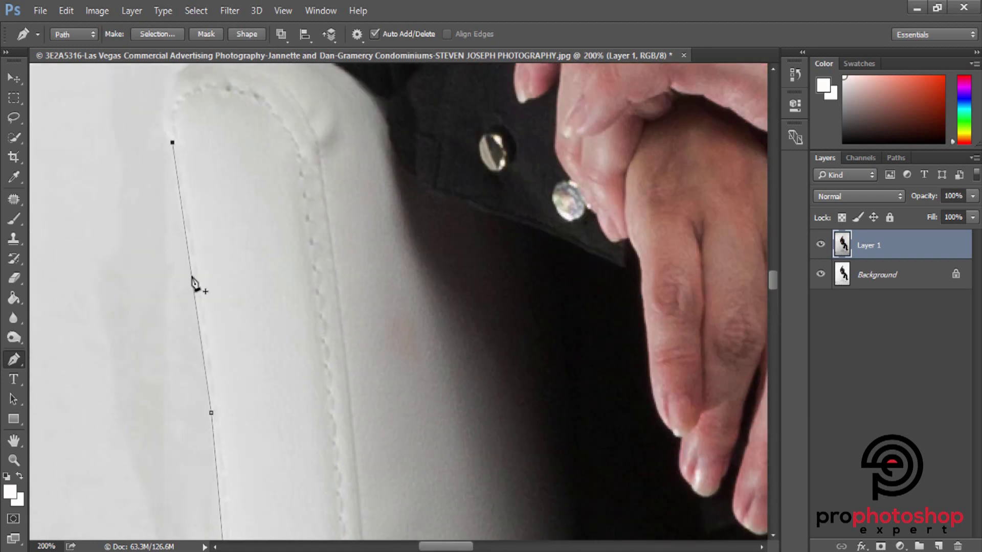
{"action": "scroll", "coordinate": [193, 280], "scroll_direction": "down", "scroll_amount": 3}
{"action": "scroll", "coordinate": [213, 332], "scroll_direction": "up", "scroll_amount": 5}
{"action": "left_click", "coordinate": [163, 173]}
{"action": "left_click", "coordinate": [192, 135]}
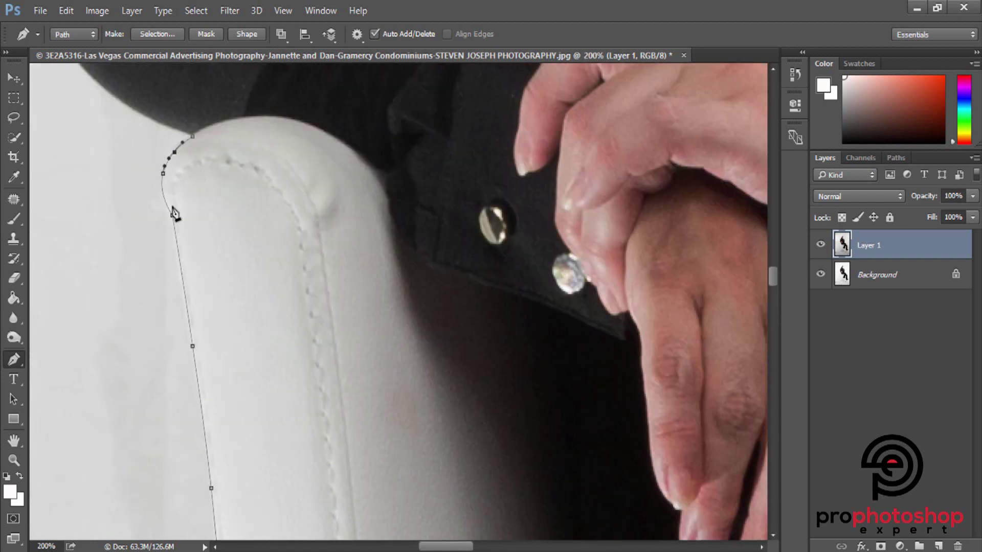
{"action": "scroll", "coordinate": [175, 213], "scroll_direction": "up", "scroll_amount": 1}
{"action": "left_click", "coordinate": [165, 196]}
Curve the path along the black sleeve's edge up toward the hair.
{"action": "scroll", "coordinate": [87, 179], "scroll_direction": "up", "scroll_amount": 2}
{"action": "left_click", "coordinate": [105, 187]}
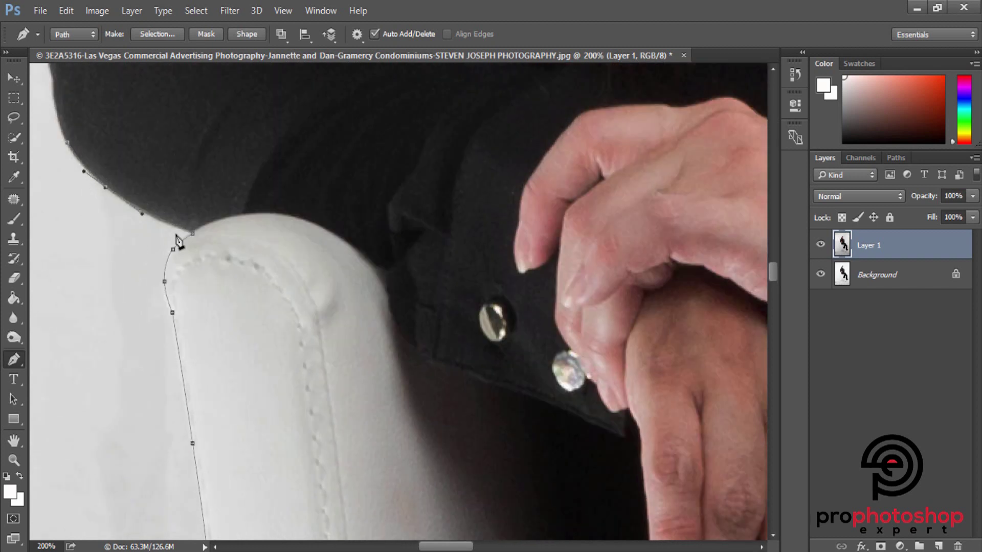
{"action": "scroll", "coordinate": [327, 502], "scroll_direction": "up", "scroll_amount": 3}
{"action": "scroll", "coordinate": [356, 254], "scroll_direction": "left", "scroll_amount": 5}
{"action": "scroll", "coordinate": [361, 280], "scroll_direction": "up", "scroll_amount": 1}
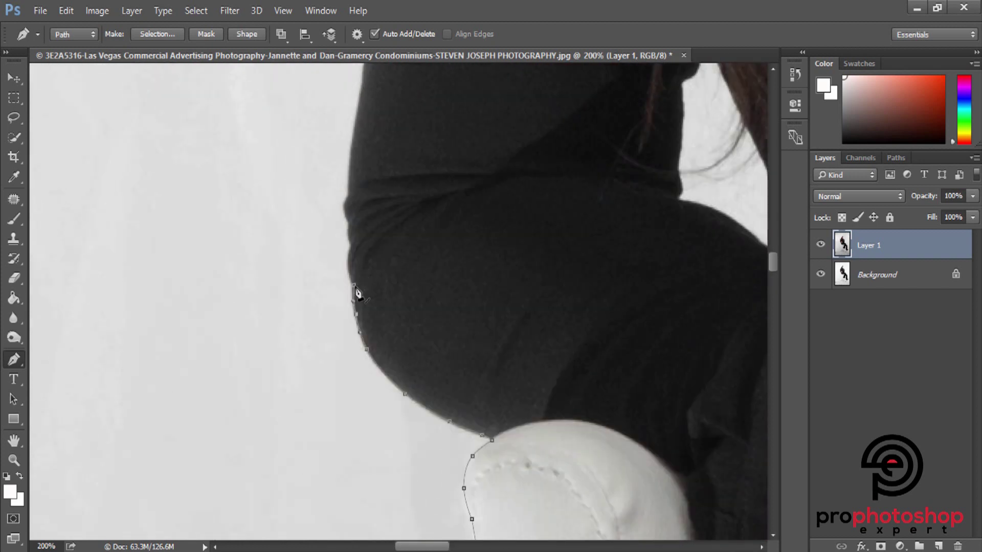
{"action": "scroll", "coordinate": [350, 240], "scroll_direction": "up", "scroll_amount": 1}
{"action": "scroll", "coordinate": [351, 241], "scroll_direction": "up", "scroll_amount": 1}
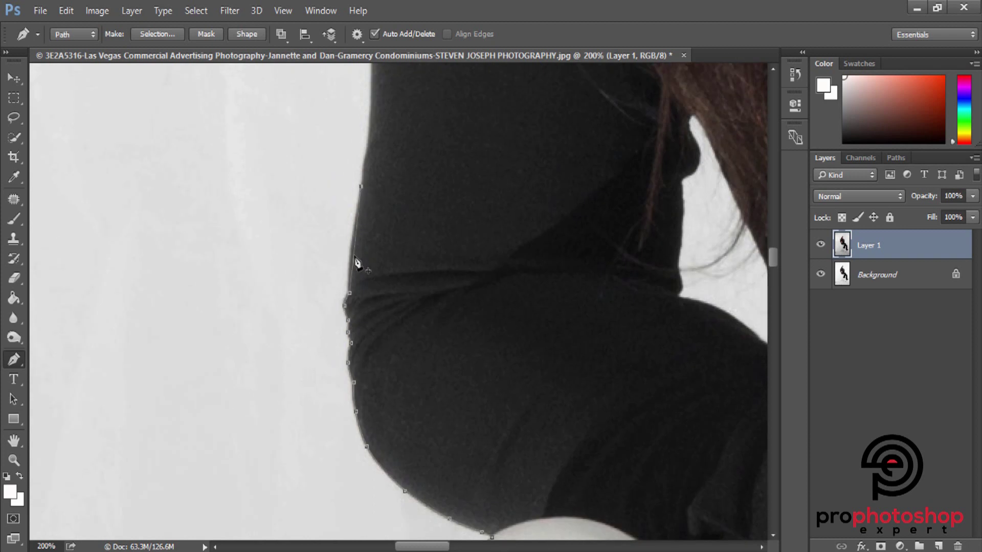
{"action": "scroll", "coordinate": [357, 263], "scroll_direction": "up", "scroll_amount": 2}
{"action": "scroll", "coordinate": [381, 295], "scroll_direction": "up", "scroll_amount": 1}
{"action": "scroll", "coordinate": [388, 282], "scroll_direction": "up", "scroll_amount": 1}
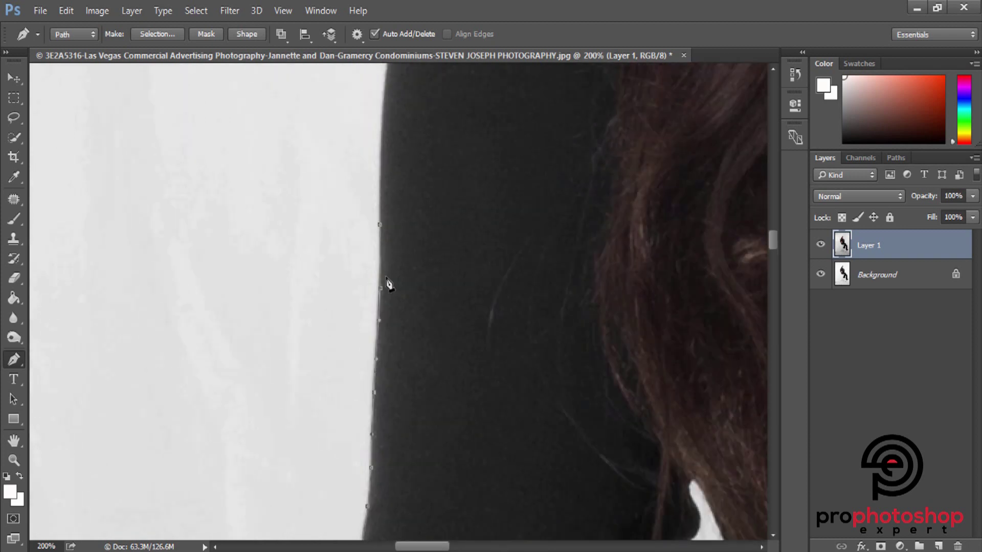
{"action": "scroll", "coordinate": [388, 283], "scroll_direction": "up", "scroll_amount": 1}
Trace the start of the hair outline with an anchor and a dragged curved segment.
{"action": "left_click_drag", "start_coordinate": [392, 190], "coordinate": [403, 129]}
{"action": "scroll", "coordinate": [445, 197], "scroll_direction": "up", "scroll_amount": 6}
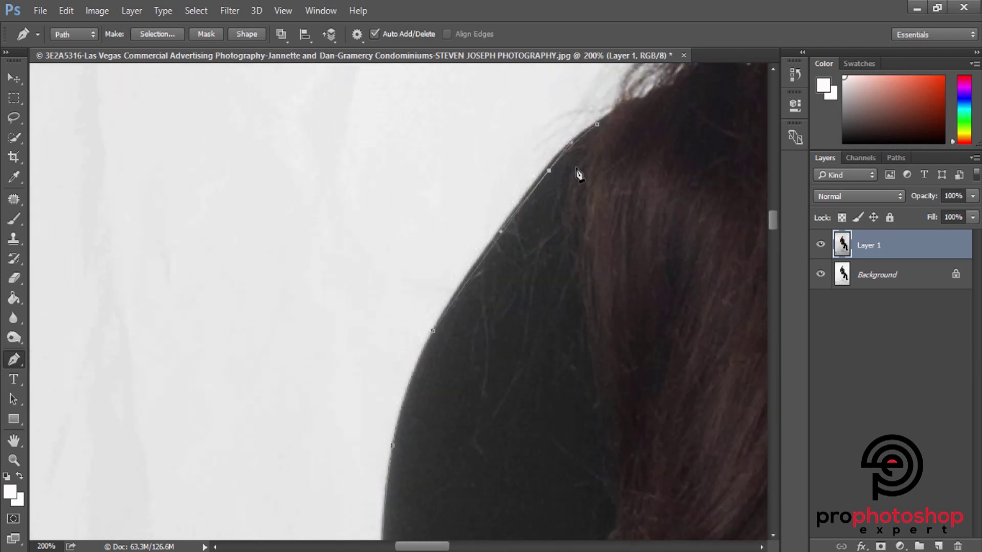
{"action": "scroll", "coordinate": [599, 194], "scroll_direction": "up", "scroll_amount": 3}
{"action": "scroll", "coordinate": [626, 215], "scroll_direction": "up", "scroll_amount": 1}
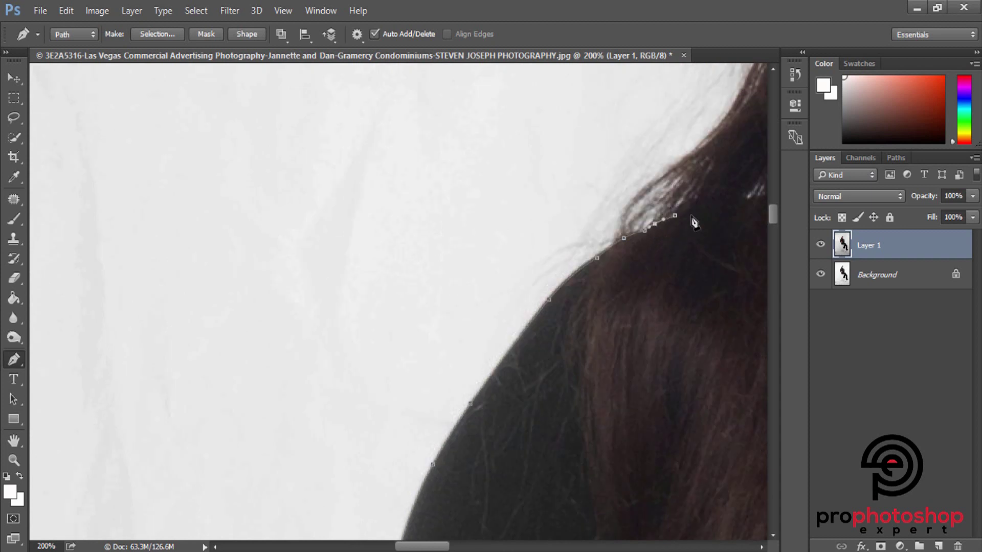
{"action": "scroll", "coordinate": [511, 236], "scroll_direction": "right", "scroll_amount": 13}
{"action": "scroll", "coordinate": [307, 256], "scroll_direction": "up", "scroll_amount": 4}
{"action": "left_click", "coordinate": [216, 325]}
{"action": "scroll", "coordinate": [230, 317], "scroll_direction": "up", "scroll_amount": 1}
{"action": "left_click_drag", "start_coordinate": [257, 284], "coordinate": [275, 255]}
{"action": "scroll", "coordinate": [294, 225], "scroll_direction": "up", "scroll_amount": 1}
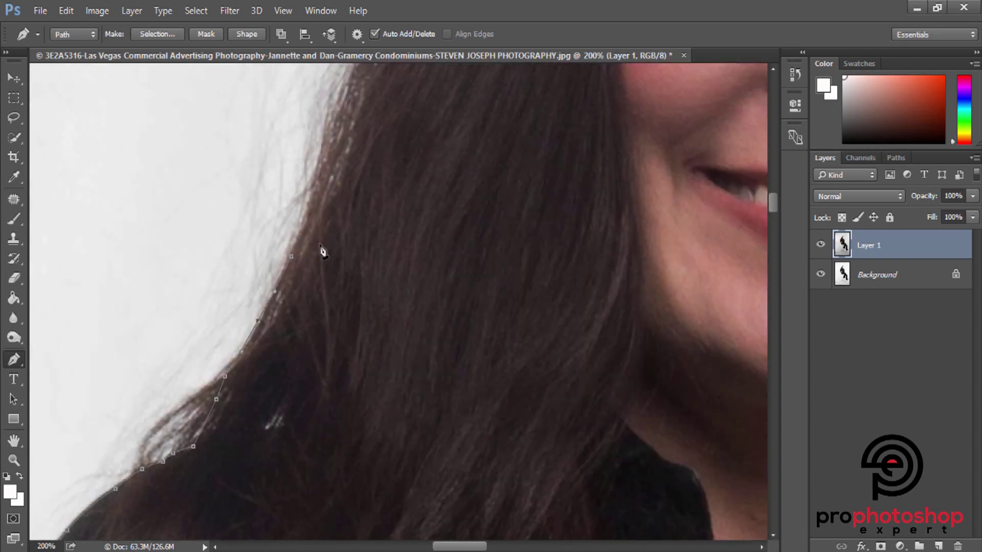
{"action": "scroll", "coordinate": [323, 250], "scroll_direction": "up", "scroll_amount": 3}
Add anchors up the hair edge and across the top of the head.
{"action": "left_click", "coordinate": [384, 146]}
{"action": "scroll", "coordinate": [467, 128], "scroll_direction": "up", "scroll_amount": 5}
{"action": "scroll", "coordinate": [466, 274], "scroll_direction": "up", "scroll_amount": 4}
{"action": "scroll", "coordinate": [467, 274], "scroll_direction": "up", "scroll_amount": 3}
{"action": "left_click", "coordinate": [602, 159]}
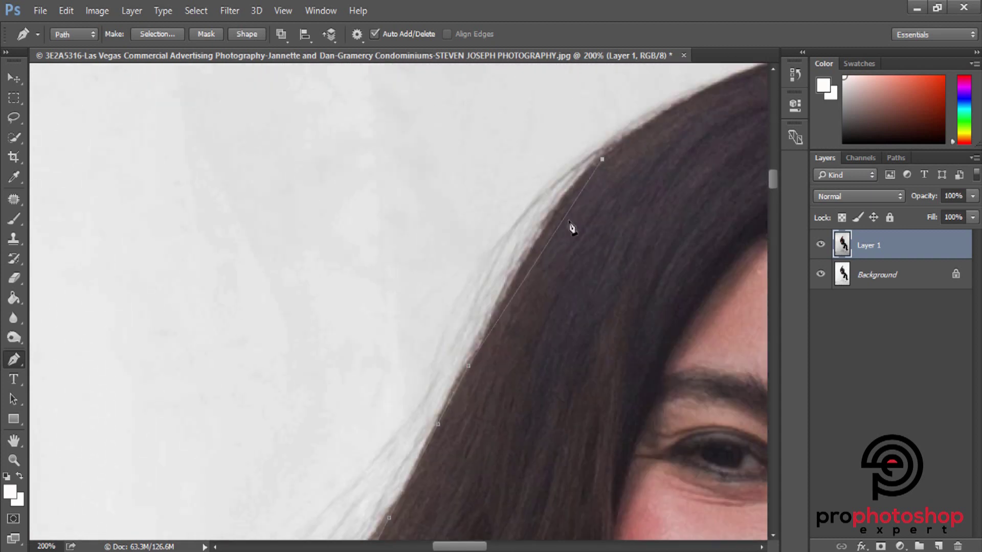
{"action": "scroll", "coordinate": [571, 227], "scroll_direction": "up", "scroll_amount": 2}
{"action": "scroll", "coordinate": [511, 136], "scroll_direction": "right", "scroll_amount": 9}
{"action": "left_click", "coordinate": [334, 183]}
{"action": "left_click", "coordinate": [390, 153]}
{"action": "left_click", "coordinate": [418, 142]}
{"action": "left_click", "coordinate": [510, 128]}
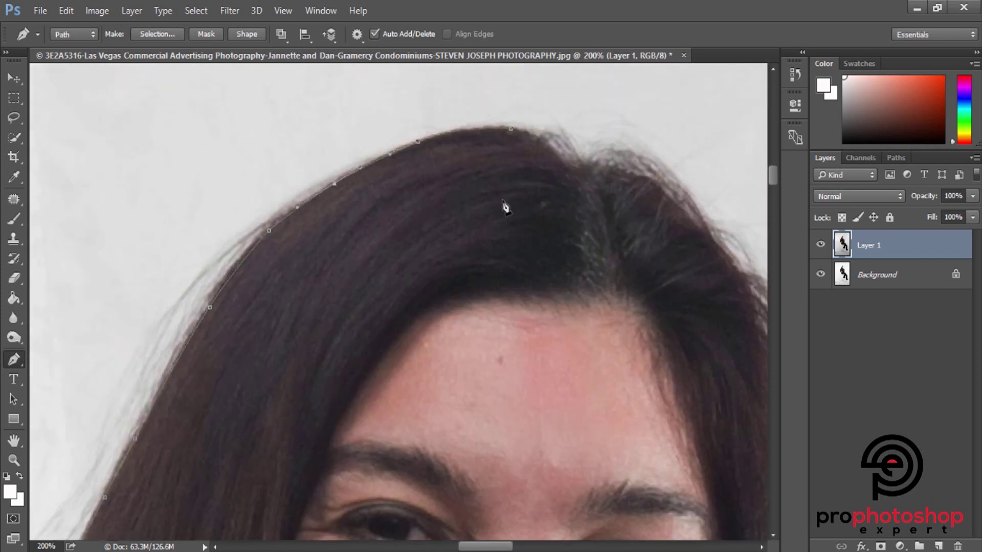
Bring the path down the hair edge beside the face.
{"action": "scroll", "coordinate": [372, 265], "scroll_direction": "right", "scroll_amount": 7}
{"action": "scroll", "coordinate": [373, 266], "scroll_direction": "down", "scroll_amount": 3}
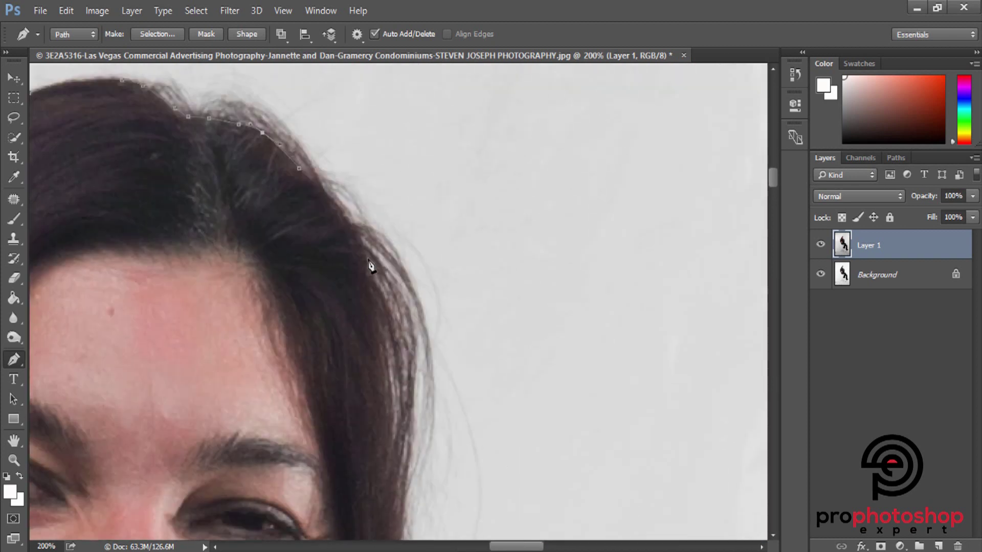
{"action": "scroll", "coordinate": [372, 213], "scroll_direction": "down", "scroll_amount": 2}
{"action": "left_click", "coordinate": [373, 274]}
{"action": "scroll", "coordinate": [438, 279], "scroll_direction": "down", "scroll_amount": 4}
{"action": "left_click", "coordinate": [394, 186]}
Trace down the hair edge to where it meets the shoulder and around its curve.
{"action": "scroll", "coordinate": [432, 307], "scroll_direction": "down", "scroll_amount": 5}
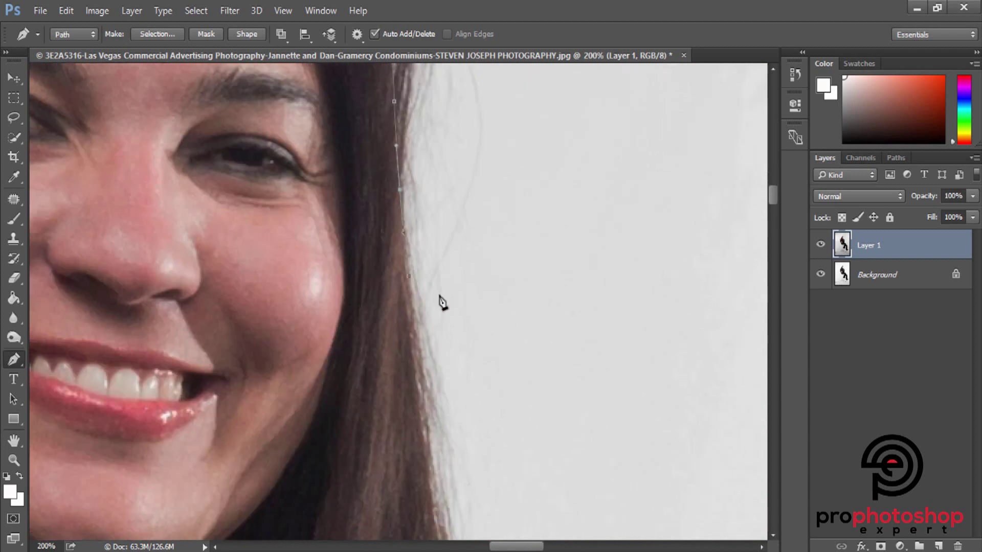
{"action": "scroll", "coordinate": [437, 302], "scroll_direction": "down", "scroll_amount": 3}
{"action": "left_click", "coordinate": [435, 373]}
{"action": "scroll", "coordinate": [424, 217], "scroll_direction": "down", "scroll_amount": 5}
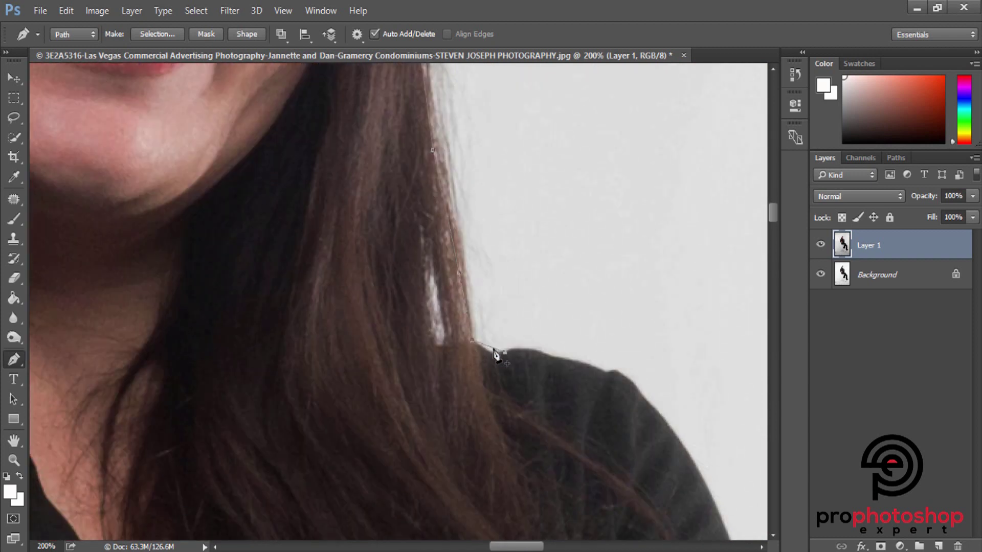
{"action": "left_click", "coordinate": [550, 357]}
{"action": "scroll", "coordinate": [562, 366], "scroll_direction": "down", "scroll_amount": 1}
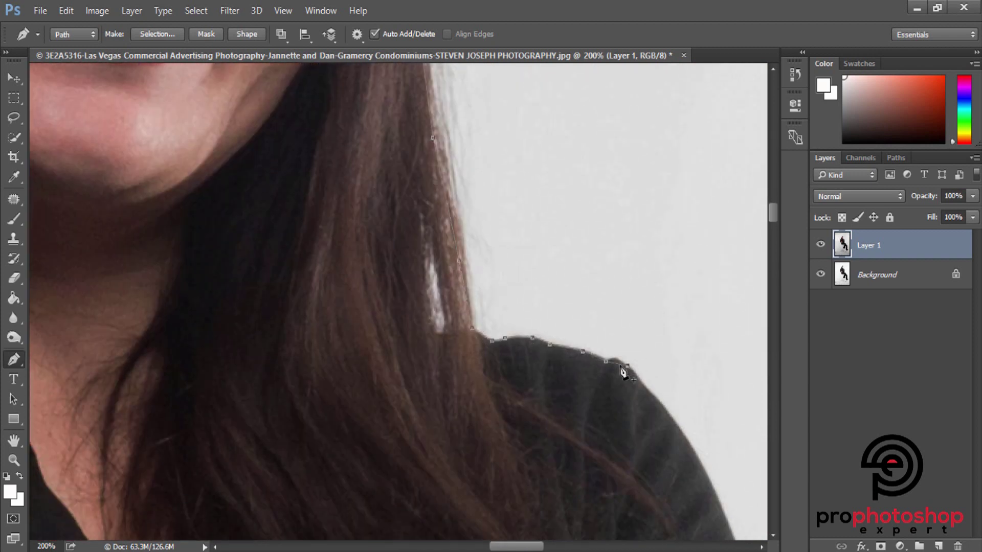
{"action": "left_click", "coordinate": [642, 383]}
Continue anchors down the shoulder edge and the sleeve's outer edge.
{"action": "scroll", "coordinate": [639, 381], "scroll_direction": "down", "scroll_amount": 5}
{"action": "scroll", "coordinate": [416, 263], "scroll_direction": "right", "scroll_amount": 10}
{"action": "scroll", "coordinate": [416, 263], "scroll_direction": "down", "scroll_amount": 5}
{"action": "scroll", "coordinate": [501, 345], "scroll_direction": "down", "scroll_amount": 4}
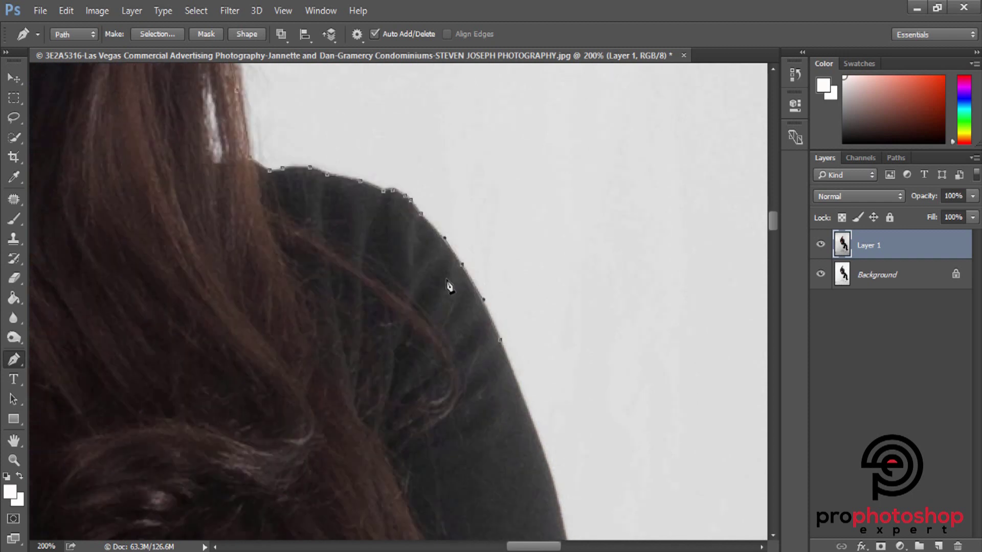
{"action": "scroll", "coordinate": [460, 294], "scroll_direction": "down", "scroll_amount": 3}
{"action": "scroll", "coordinate": [568, 308], "scroll_direction": "down", "scroll_amount": 4}
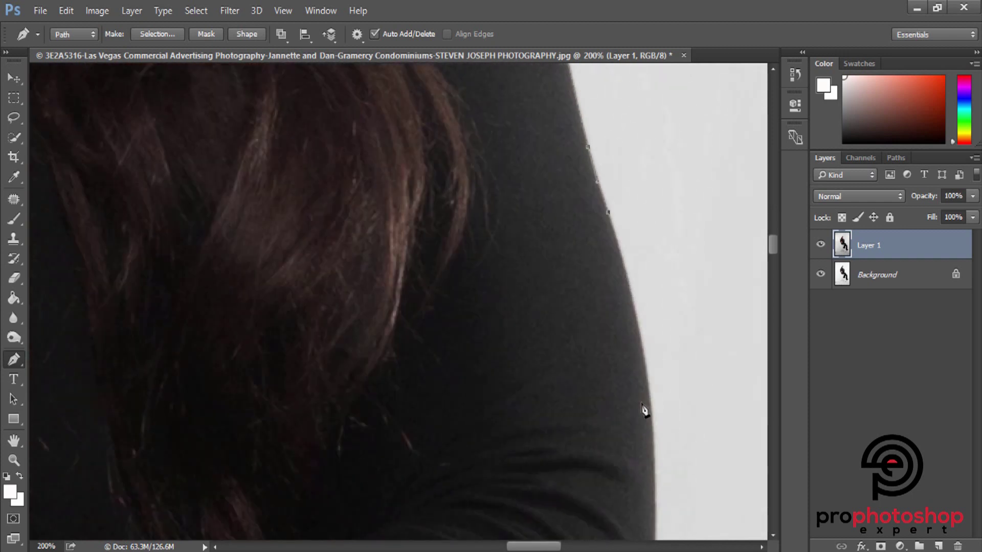
{"action": "scroll", "coordinate": [644, 409], "scroll_direction": "down", "scroll_amount": 1}
{"action": "left_click", "coordinate": [655, 430]}
{"action": "scroll", "coordinate": [665, 353], "scroll_direction": "down", "scroll_amount": 6}
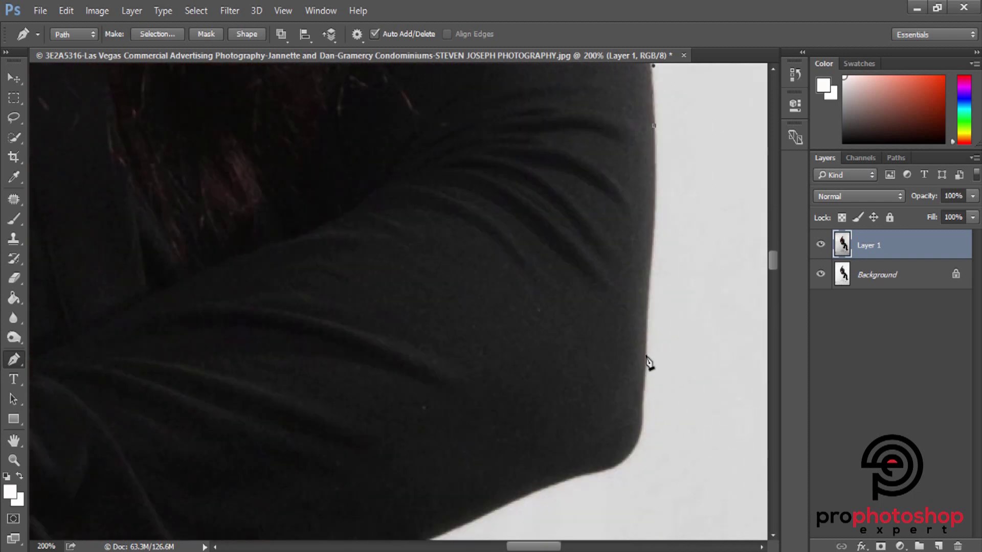
{"action": "scroll", "coordinate": [656, 196], "scroll_direction": "down", "scroll_amount": 2}
{"action": "left_click", "coordinate": [629, 341]}
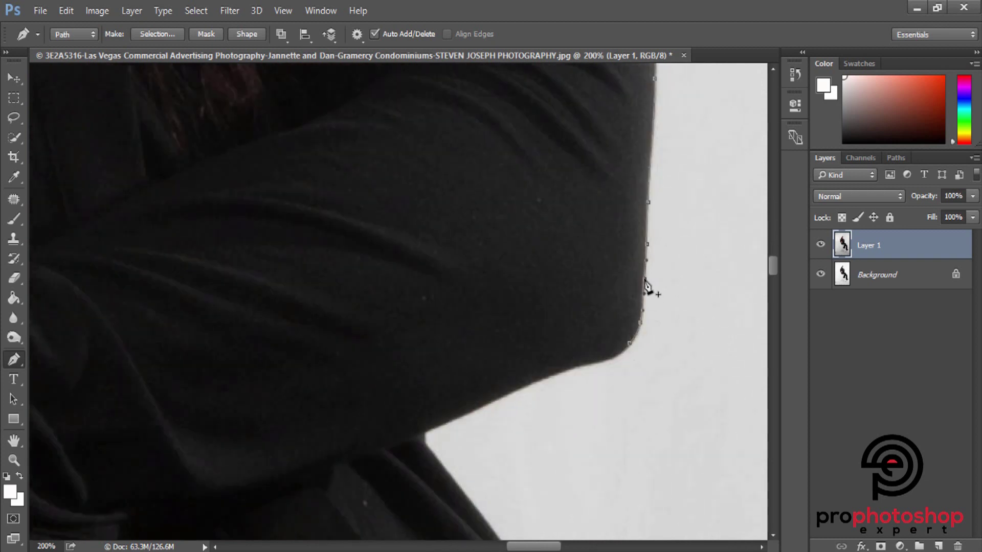
Round the elbow's corner and follow the underside of the sleeve.
{"action": "scroll", "coordinate": [645, 286], "scroll_direction": "down", "scroll_amount": 1}
{"action": "left_click", "coordinate": [583, 303]}
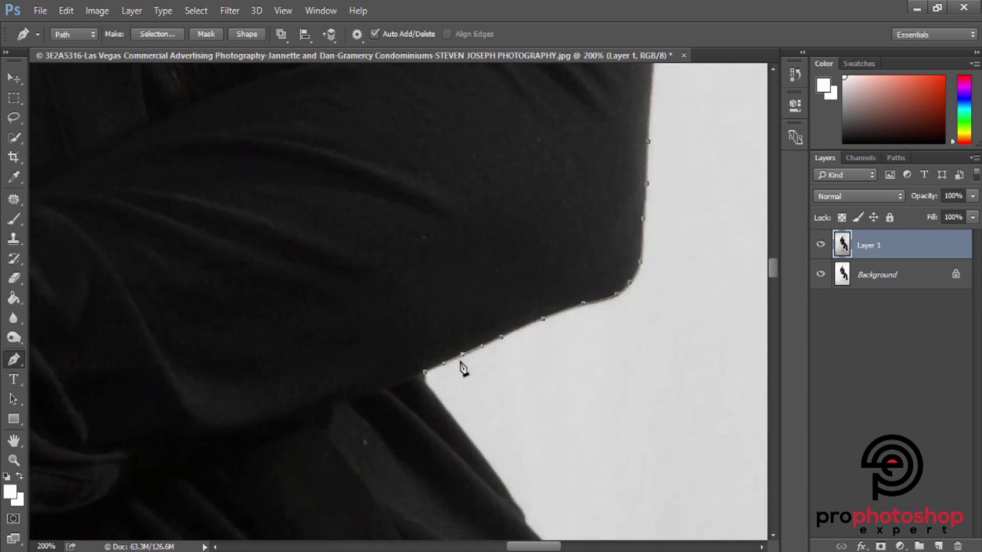
{"action": "scroll", "coordinate": [460, 348], "scroll_direction": "down", "scroll_amount": 1}
{"action": "scroll", "coordinate": [460, 325], "scroll_direction": "down", "scroll_amount": 2}
{"action": "left_click", "coordinate": [515, 367]}
{"action": "scroll", "coordinate": [486, 343], "scroll_direction": "down", "scroll_amount": 1}
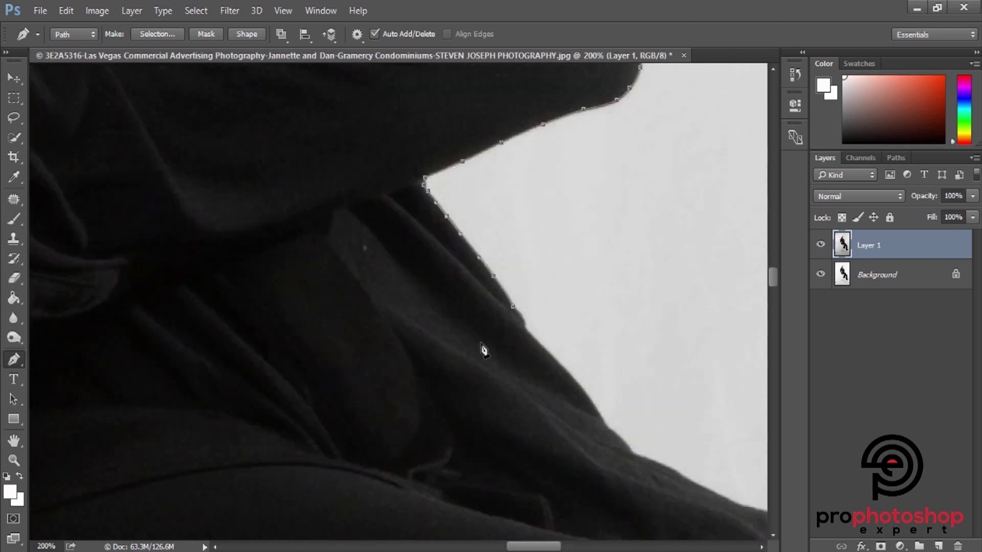
Trace the slanted garment edge and along its lower folds.
{"action": "left_click", "coordinate": [522, 327]}
{"action": "scroll", "coordinate": [583, 335], "scroll_direction": "down", "scroll_amount": 1}
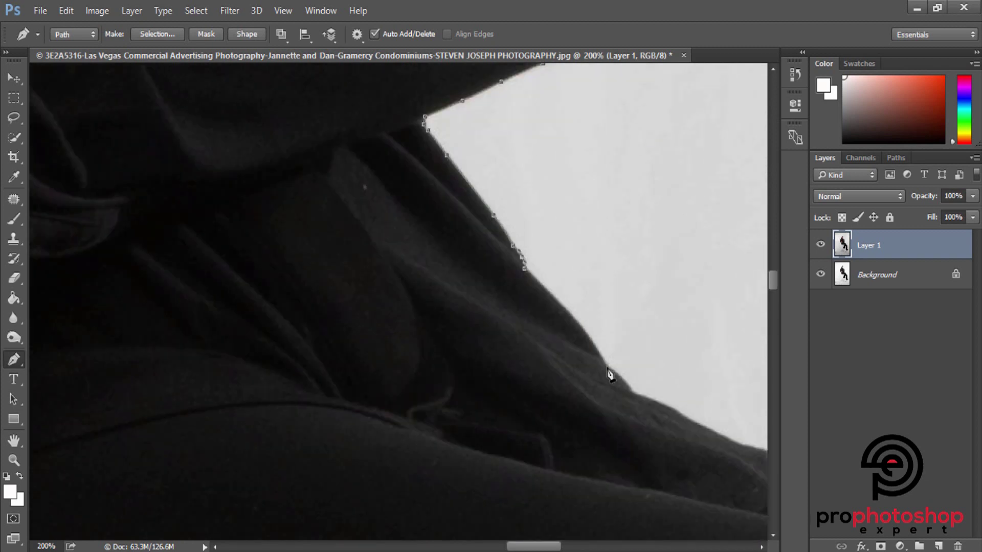
{"action": "left_click", "coordinate": [631, 392]}
{"action": "scroll", "coordinate": [664, 389], "scroll_direction": "down", "scroll_amount": 1}
{"action": "scroll", "coordinate": [648, 424], "scroll_direction": "right", "scroll_amount": 5}
{"action": "left_click", "coordinate": [441, 386]}
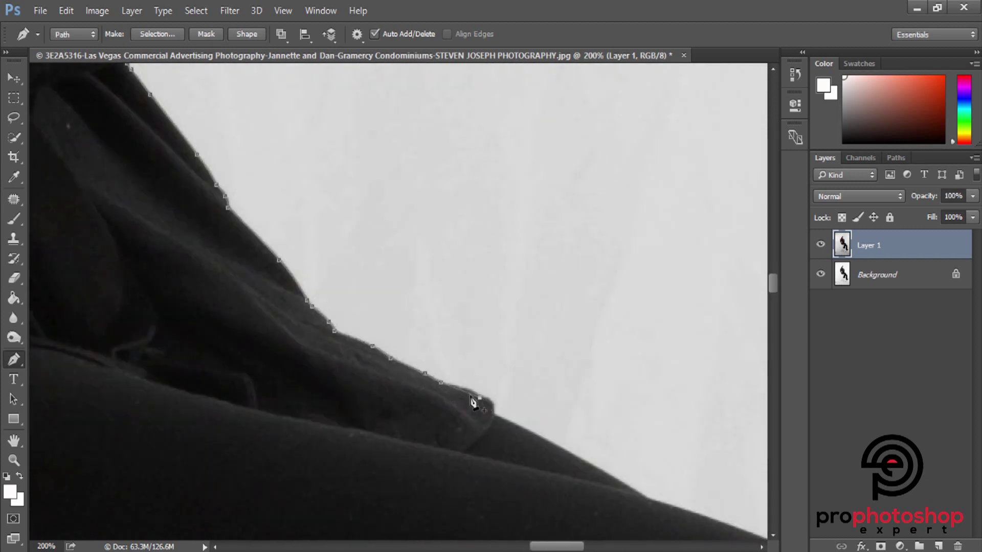
{"action": "scroll", "coordinate": [562, 434], "scroll_direction": "down", "scroll_amount": 2}
{"action": "scroll", "coordinate": [600, 455], "scroll_direction": "down", "scroll_amount": 2}
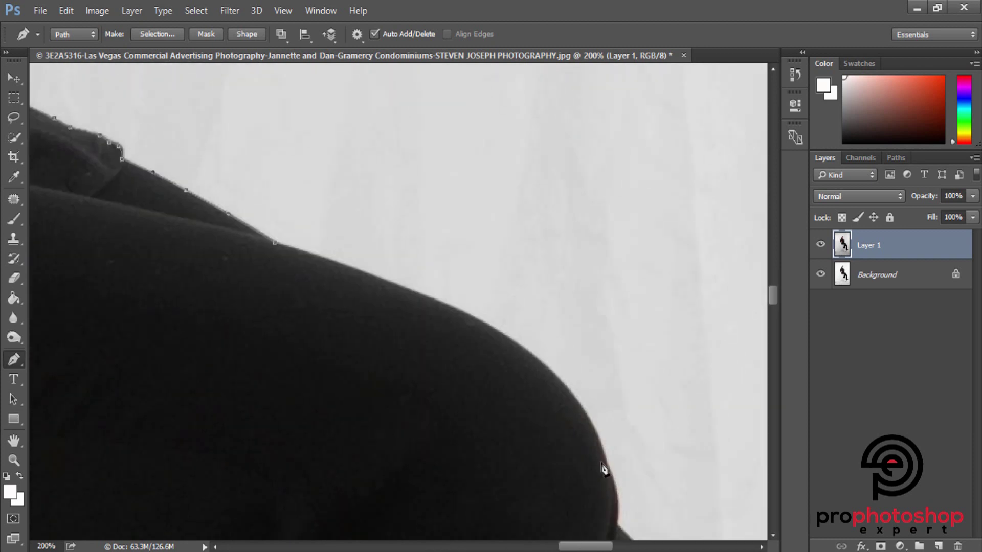
{"action": "scroll", "coordinate": [605, 469], "scroll_direction": "down", "scroll_amount": 1}
Trace the rounded and diagonal part of the black garment's right edge with Pen anchors.
{"action": "mouse_move", "coordinate": [498, 309]}
{"action": "left_mouse_down"}
{"action": "mouse_move", "coordinate": [547, 334]}
{"action": "mouse_move", "coordinate": [500, 346]}
{"action": "left_mouse_up"}
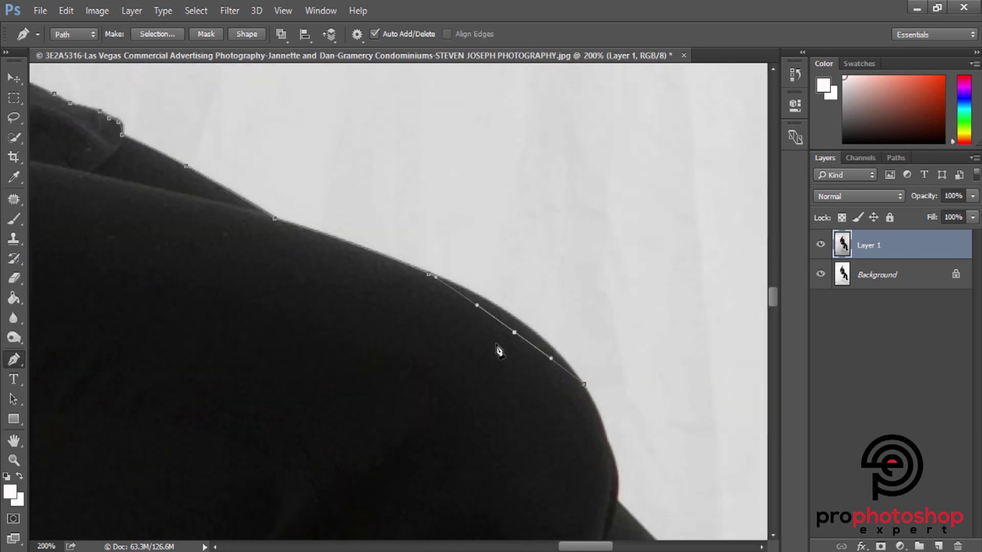
{"action": "scroll", "coordinate": [500, 346], "scroll_direction": "down", "scroll_amount": 1}
{"action": "left_click", "coordinate": [607, 368]}
{"action": "scroll", "coordinate": [581, 463], "scroll_direction": "down", "scroll_amount": 4}
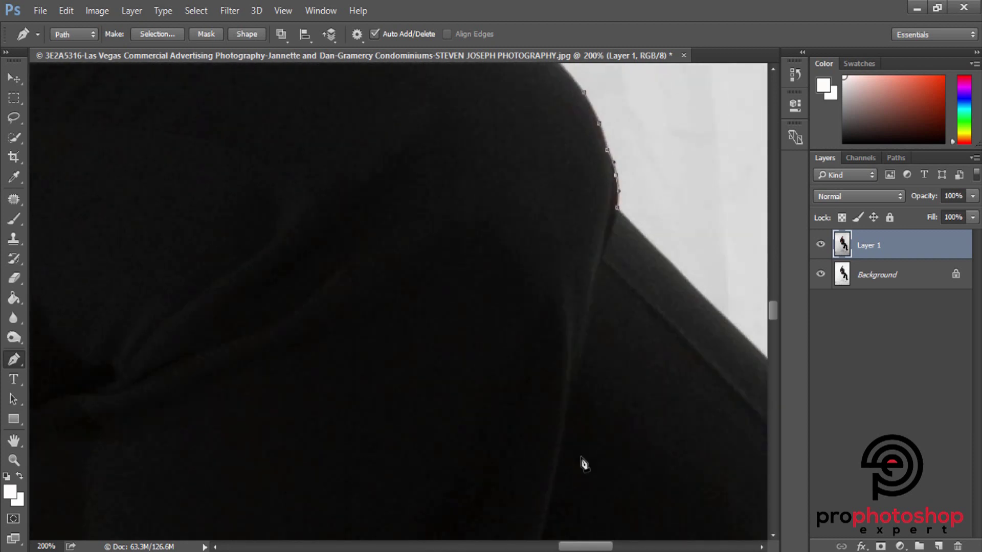
{"action": "scroll", "coordinate": [608, 455], "scroll_direction": "right", "scroll_amount": 4}
{"action": "left_click", "coordinate": [635, 441]}
Add a curved anchor lower on the garment's straight edge, then move down toward the hem.
{"action": "scroll", "coordinate": [670, 375], "scroll_direction": "down", "scroll_amount": 3}
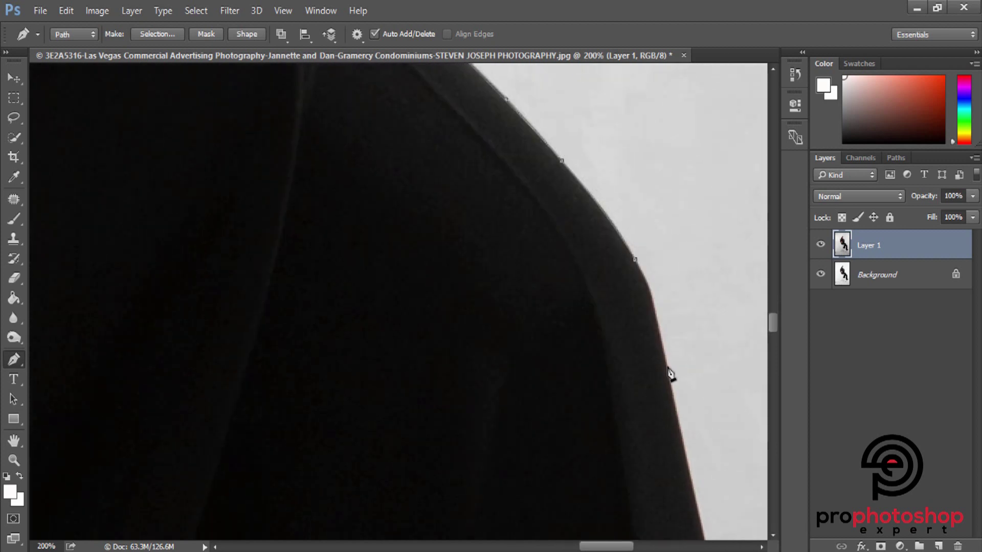
{"action": "scroll", "coordinate": [670, 375], "scroll_direction": "down", "scroll_amount": 1}
{"action": "scroll", "coordinate": [672, 379], "scroll_direction": "down", "scroll_amount": 2}
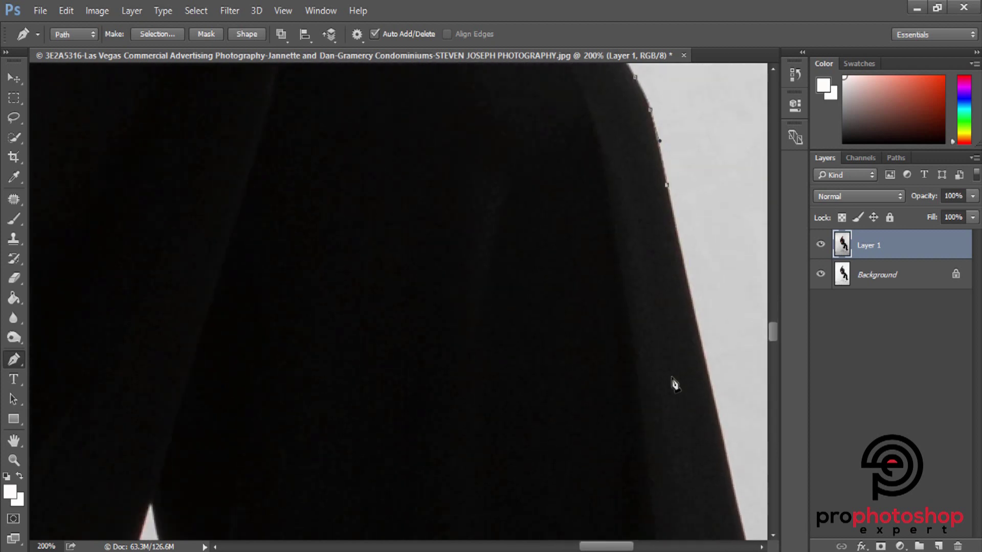
{"action": "left_click_drag", "start_coordinate": [604, 549], "coordinate": [630, 549]}
{"action": "scroll", "coordinate": [415, 353], "scroll_direction": "left", "scroll_amount": 2}
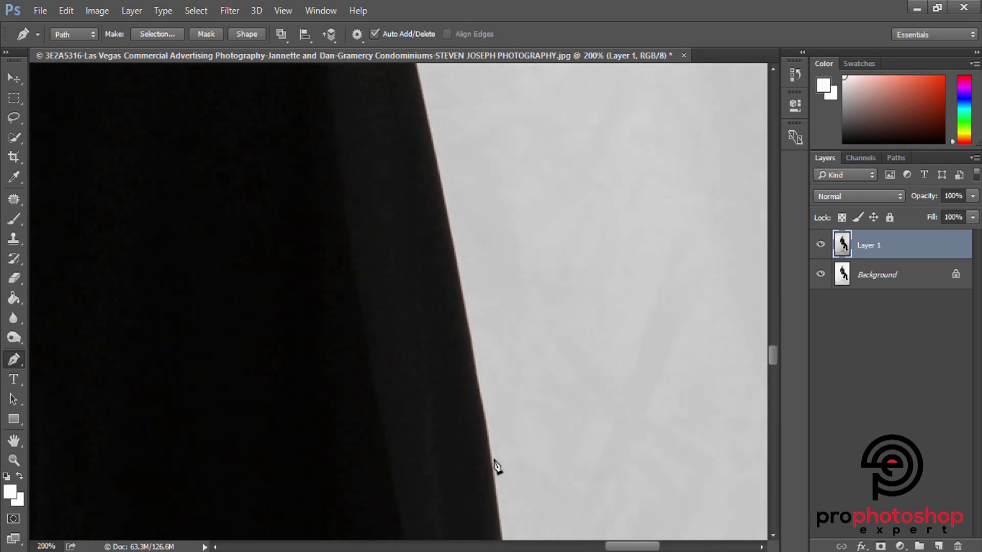
{"action": "scroll", "coordinate": [509, 432], "scroll_direction": "down", "scroll_amount": 1}
{"action": "scroll", "coordinate": [509, 432], "scroll_direction": "down", "scroll_amount": 5}
{"action": "scroll", "coordinate": [509, 432], "scroll_direction": "down", "scroll_amount": 1}
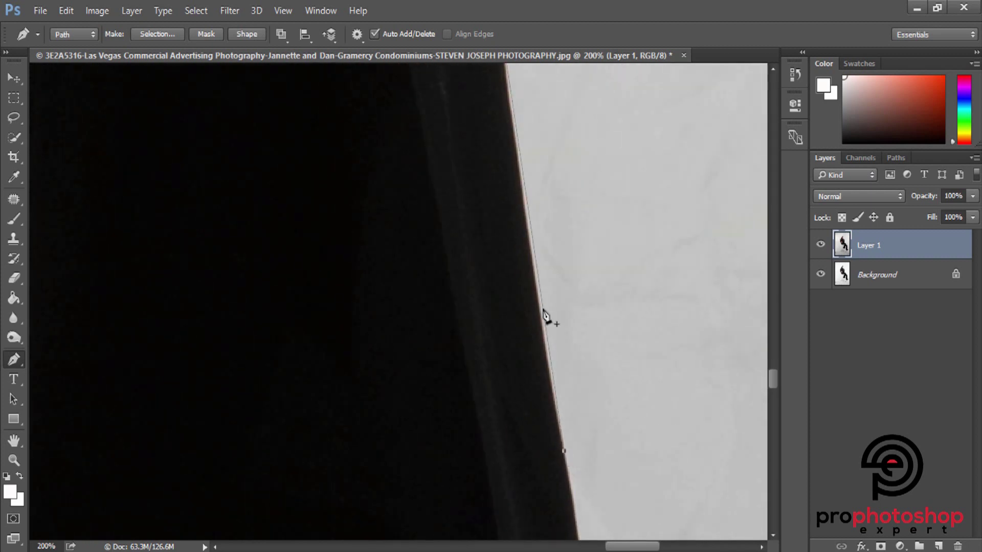
{"action": "scroll", "coordinate": [549, 202], "scroll_direction": "down", "scroll_amount": 3}
{"action": "scroll", "coordinate": [625, 467], "scroll_direction": "down", "scroll_amount": 3}
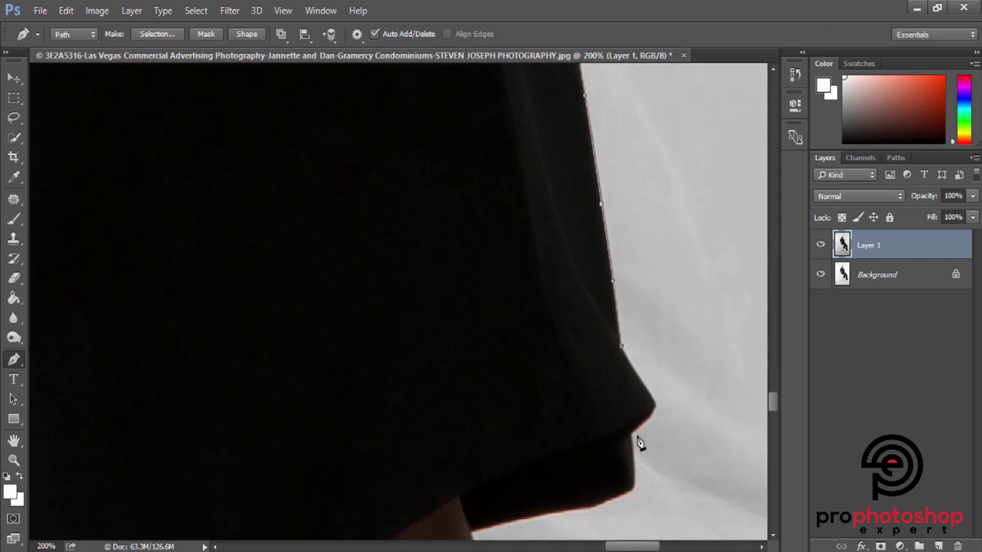
{"action": "scroll", "coordinate": [634, 380], "scroll_direction": "down", "scroll_amount": 2}
{"action": "scroll", "coordinate": [637, 404], "scroll_direction": "down", "scroll_amount": 2}
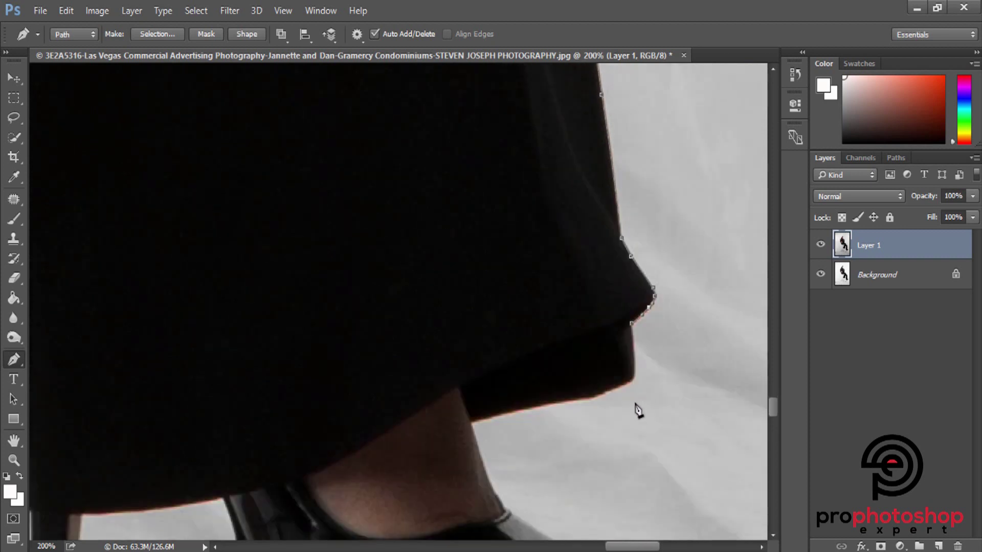
Add Pen anchors down the right edge of the leg toward the ankle.
{"action": "scroll", "coordinate": [526, 438], "scroll_direction": "down", "scroll_amount": 3}
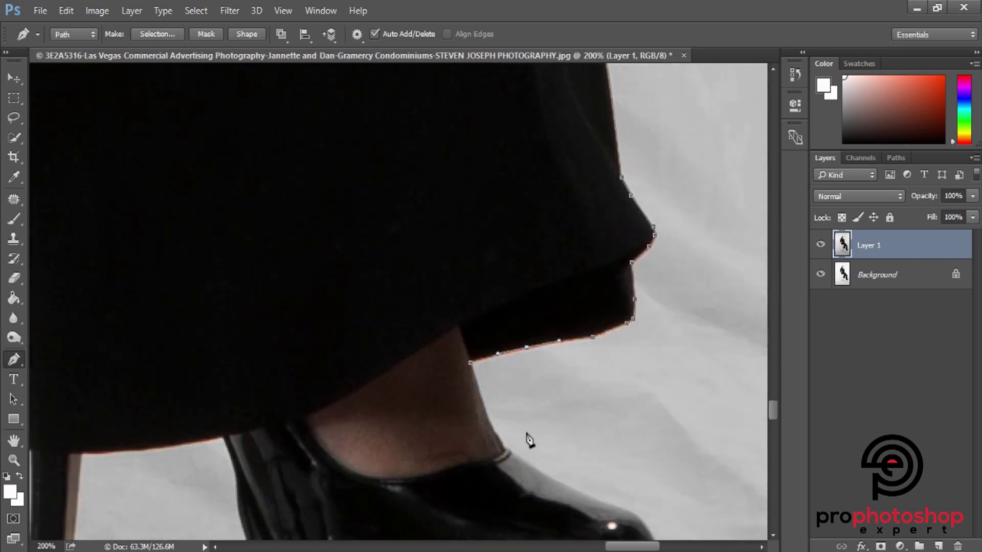
{"action": "left_click", "coordinate": [485, 373]}
{"action": "left_click", "coordinate": [492, 394]}
{"action": "scroll", "coordinate": [508, 401], "scroll_direction": "down", "scroll_amount": 1}
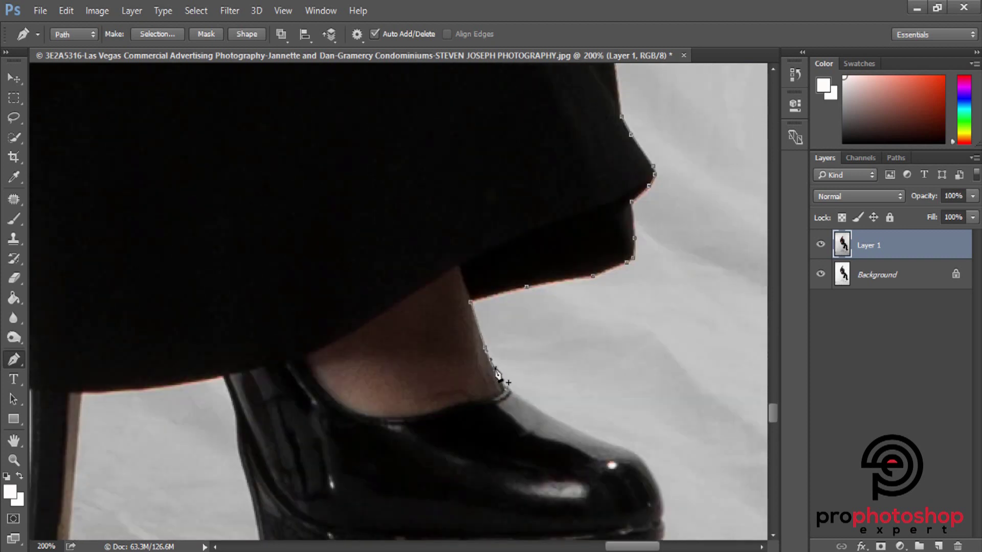
{"action": "scroll", "coordinate": [599, 434], "scroll_direction": "down", "scroll_amount": 2}
{"action": "scroll", "coordinate": [559, 404], "scroll_direction": "down", "scroll_amount": 2}
Anchor the path around the shoe's toe and along the platform's bottom to its back corner.
{"action": "left_click", "coordinate": [660, 410]}
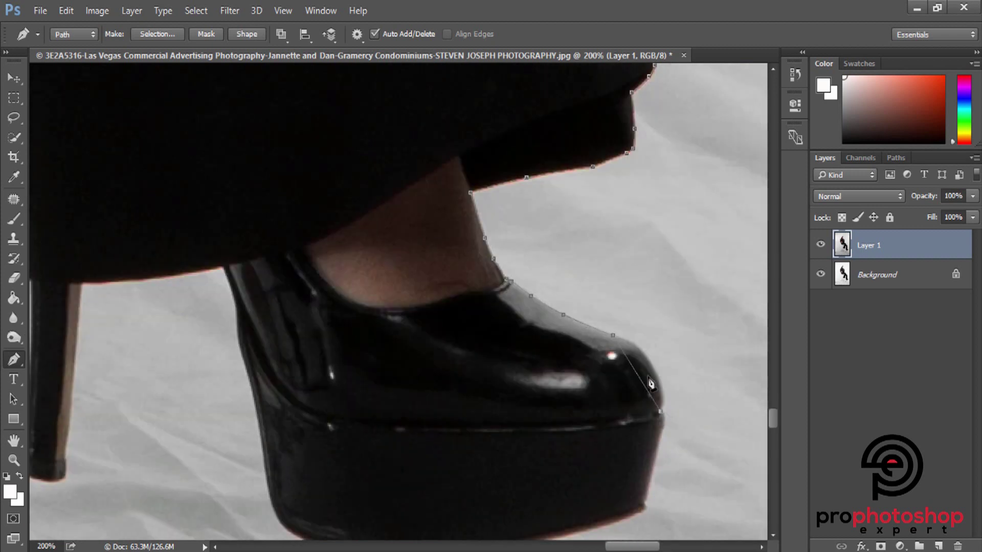
{"action": "scroll", "coordinate": [665, 376], "scroll_direction": "down", "scroll_amount": 3}
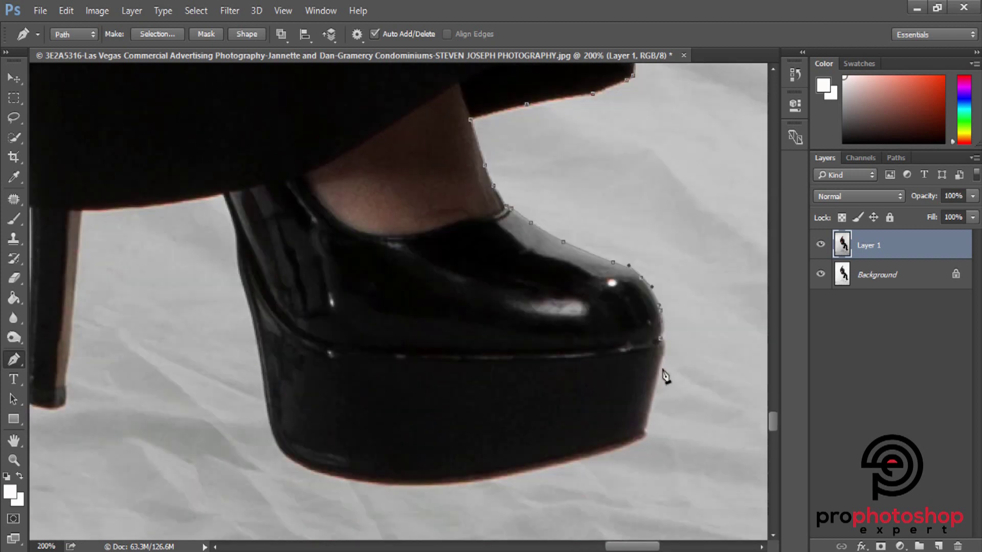
{"action": "scroll", "coordinate": [658, 364], "scroll_direction": "down", "scroll_amount": 2}
{"action": "left_click", "coordinate": [645, 377]}
{"action": "left_click", "coordinate": [433, 435]}
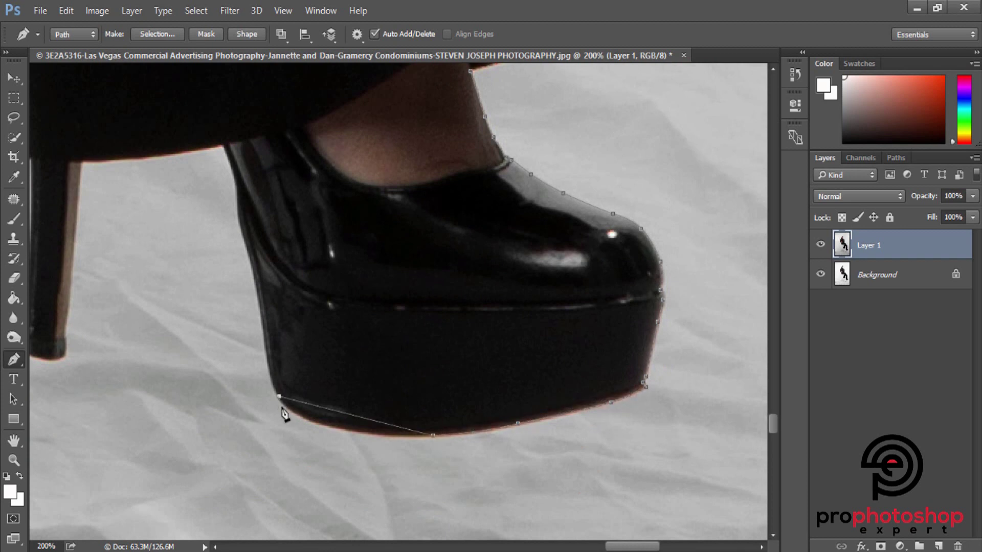
{"action": "left_click", "coordinate": [333, 427]}
{"action": "left_click", "coordinate": [294, 412]}
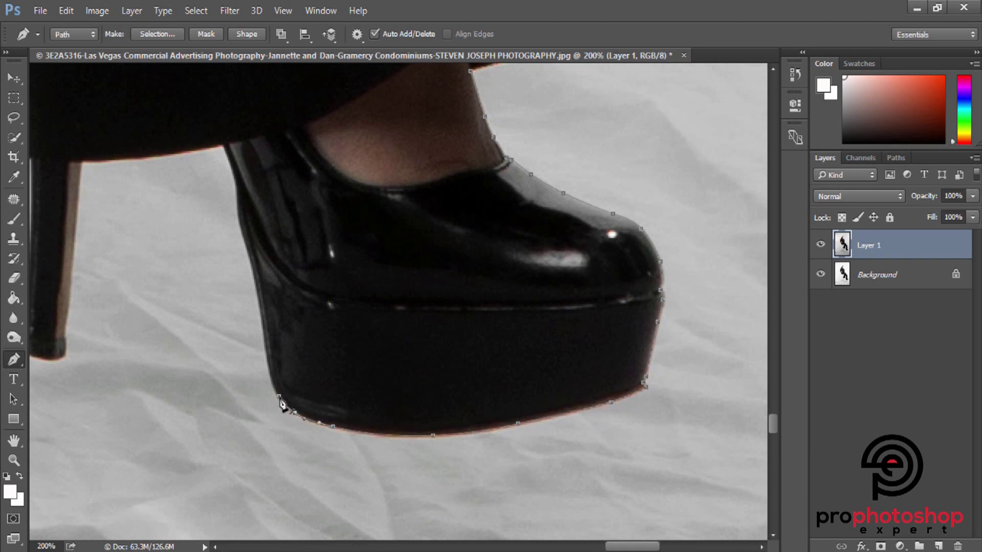
{"action": "scroll", "coordinate": [284, 406], "scroll_direction": "up", "scroll_amount": 2}
{"action": "scroll", "coordinate": [263, 404], "scroll_direction": "up", "scroll_amount": 2}
{"action": "scroll", "coordinate": [252, 370], "scroll_direction": "up", "scroll_amount": 2}
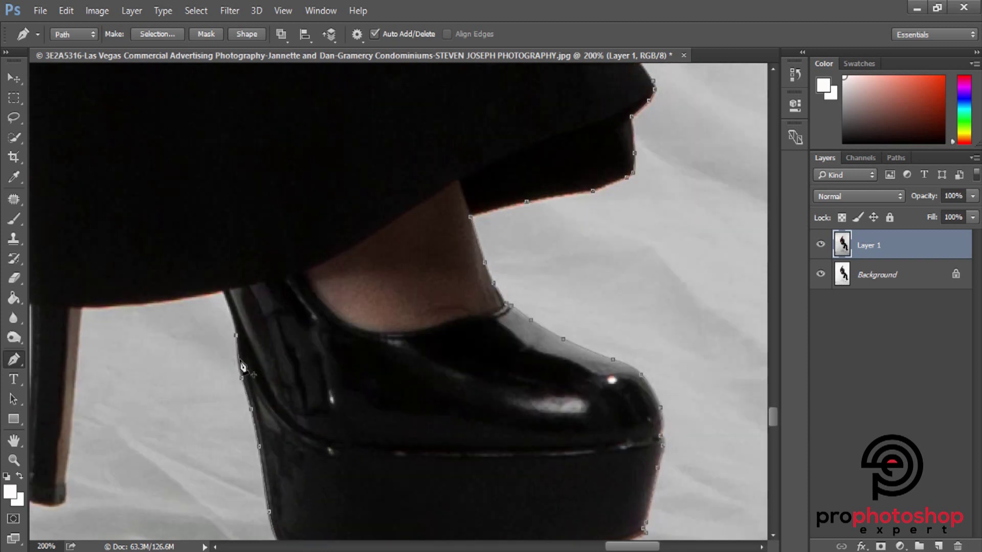
{"action": "scroll", "coordinate": [240, 360], "scroll_direction": "up", "scroll_amount": 2}
Place a Pen anchor at the stiletto heel's bottom-left corner.
{"action": "scroll", "coordinate": [159, 338], "scroll_direction": "left", "scroll_amount": 10}
{"action": "scroll", "coordinate": [580, 459], "scroll_direction": "down", "scroll_amount": 2}
{"action": "scroll", "coordinate": [499, 343], "scroll_direction": "down", "scroll_amount": 1}
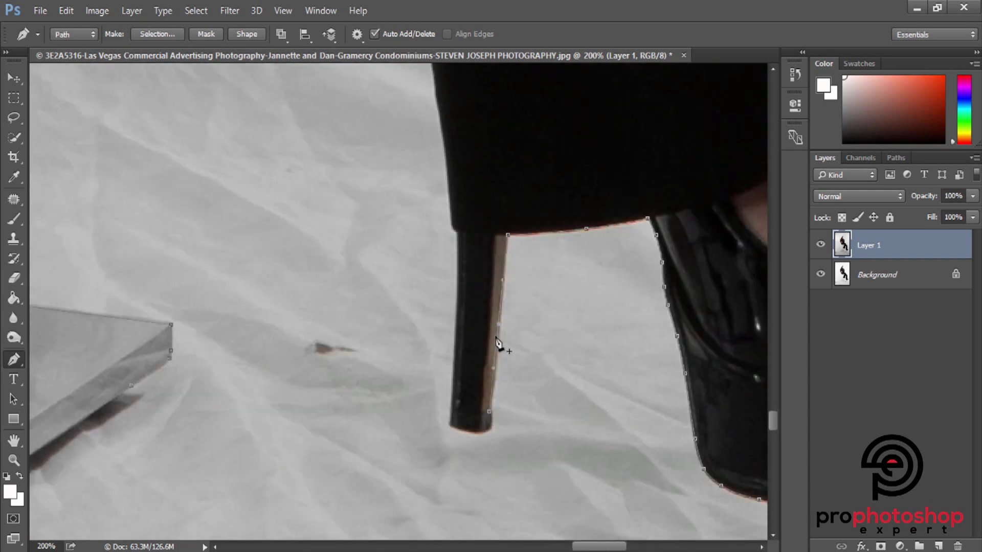
{"action": "left_click", "coordinate": [450, 425]}
{"action": "scroll", "coordinate": [461, 280], "scroll_direction": "up", "scroll_amount": 1}
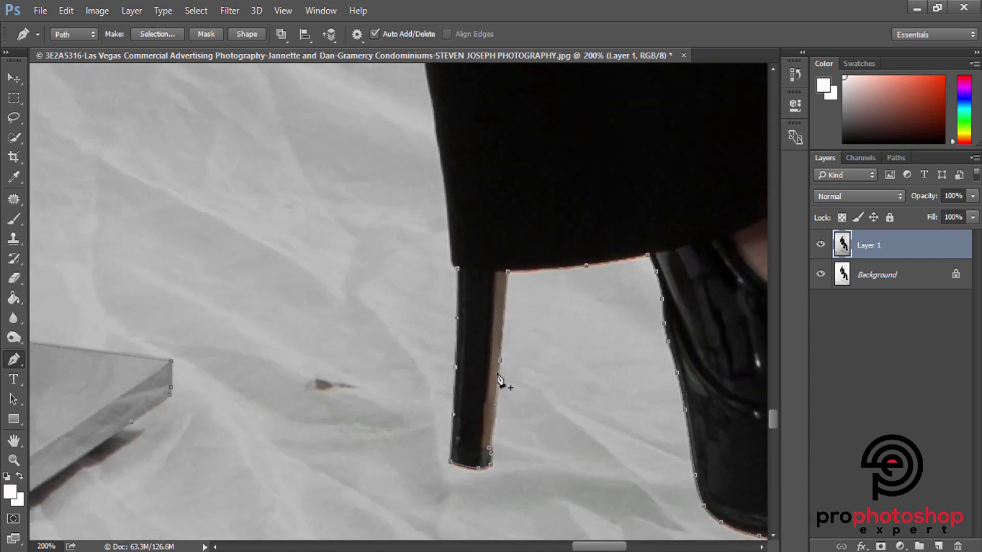
{"action": "scroll", "coordinate": [498, 379], "scroll_direction": "up", "scroll_amount": 1}
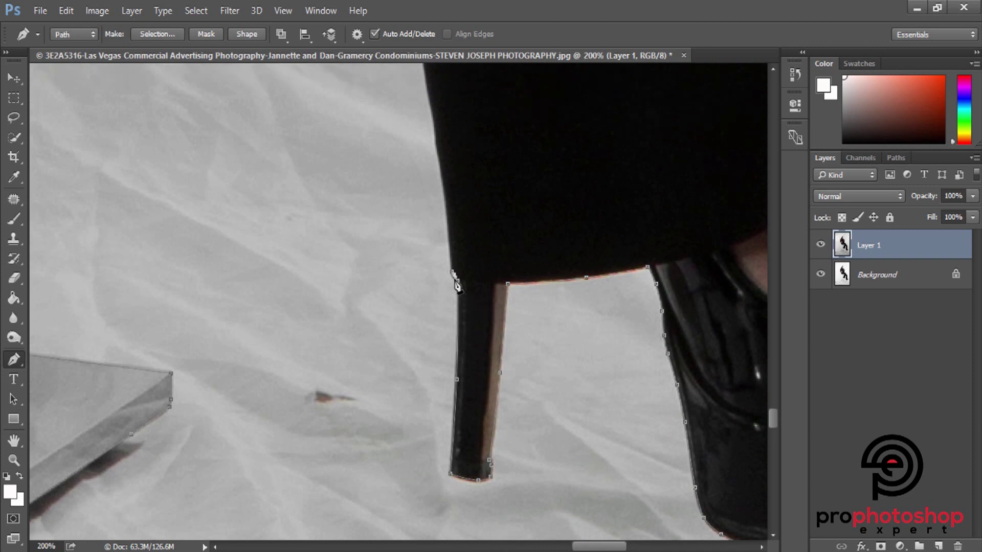
{"action": "scroll", "coordinate": [456, 285], "scroll_direction": "up", "scroll_amount": 5}
{"action": "scroll", "coordinate": [434, 322], "scroll_direction": "up", "scroll_amount": 5}
Climb the boot's left edge with five anchors, ending at the edge's corner.
{"action": "left_click", "coordinate": [414, 432]}
{"action": "left_click", "coordinate": [408, 340]}
{"action": "left_click", "coordinate": [400, 262]}
{"action": "left_click", "coordinate": [404, 189]}
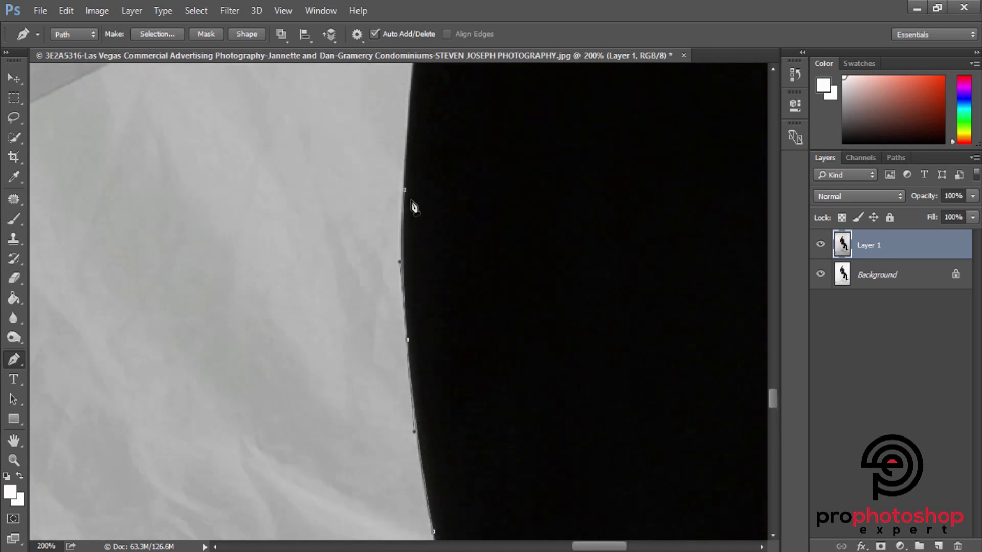
{"action": "scroll", "coordinate": [449, 148], "scroll_direction": "up", "scroll_amount": 5}
{"action": "scroll", "coordinate": [444, 205], "scroll_direction": "up", "scroll_amount": 1}
{"action": "left_click", "coordinate": [438, 268]}
{"action": "scroll", "coordinate": [430, 351], "scroll_direction": "up", "scroll_amount": 3}
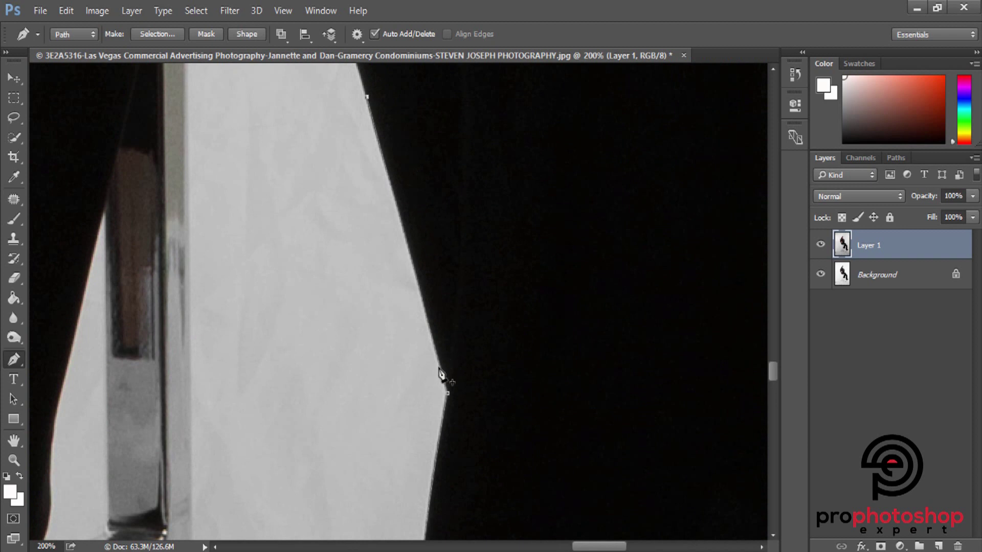
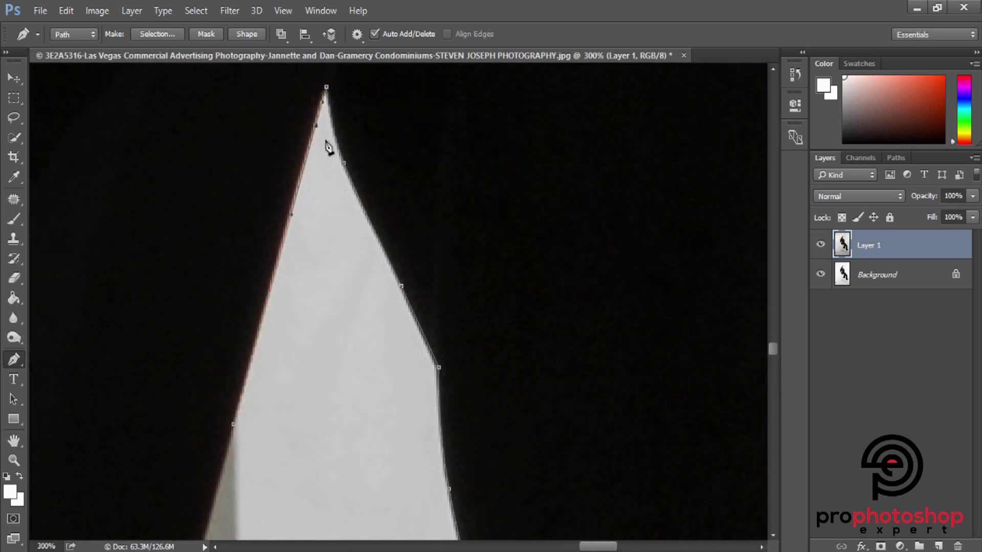
Finish tracing the Pen outline along the stool's lower boot edge.
{"action": "scroll", "coordinate": [326, 143], "scroll_direction": "down", "scroll_amount": 1}
{"action": "scroll", "coordinate": [333, 176], "scroll_direction": "down", "scroll_amount": 5}
{"action": "scroll", "coordinate": [333, 175], "scroll_direction": "down", "scroll_amount": 3}
{"action": "left_click", "coordinate": [305, 359]}
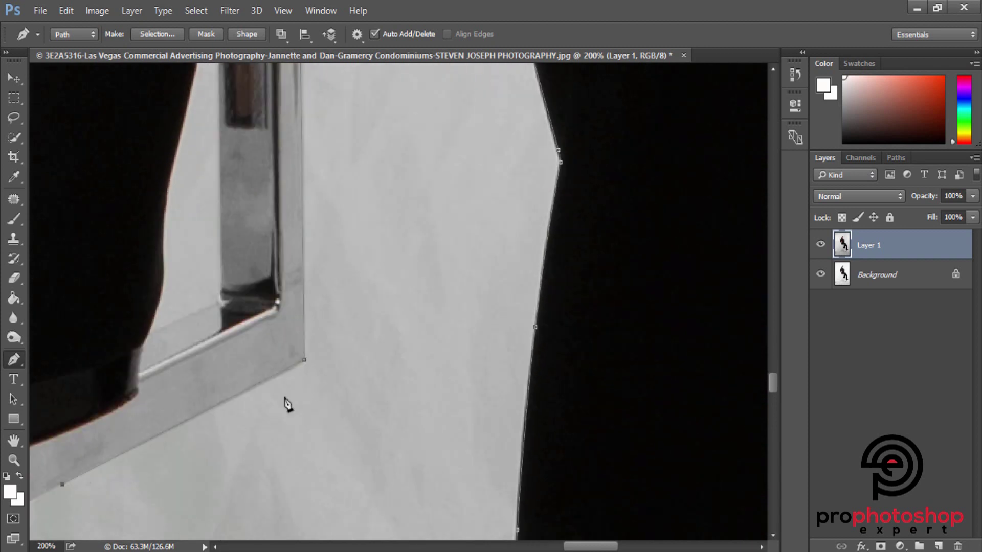
{"action": "scroll", "coordinate": [532, 462], "scroll_direction": "down", "scroll_amount": 5}
{"action": "scroll", "coordinate": [532, 462], "scroll_direction": "left", "scroll_amount": 10}
{"action": "scroll", "coordinate": [532, 462], "scroll_direction": "down", "scroll_amount": 1}
{"action": "scroll", "coordinate": [526, 467], "scroll_direction": "left", "scroll_amount": 5}
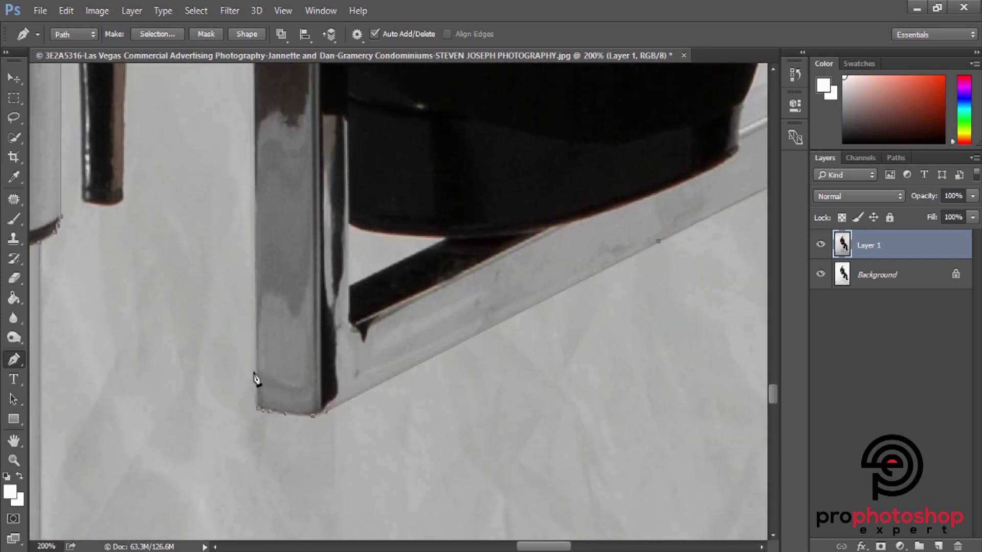
{"action": "scroll", "coordinate": [256, 379], "scroll_direction": "up", "scroll_amount": 1}
{"action": "scroll", "coordinate": [265, 397], "scroll_direction": "up", "scroll_amount": 7}
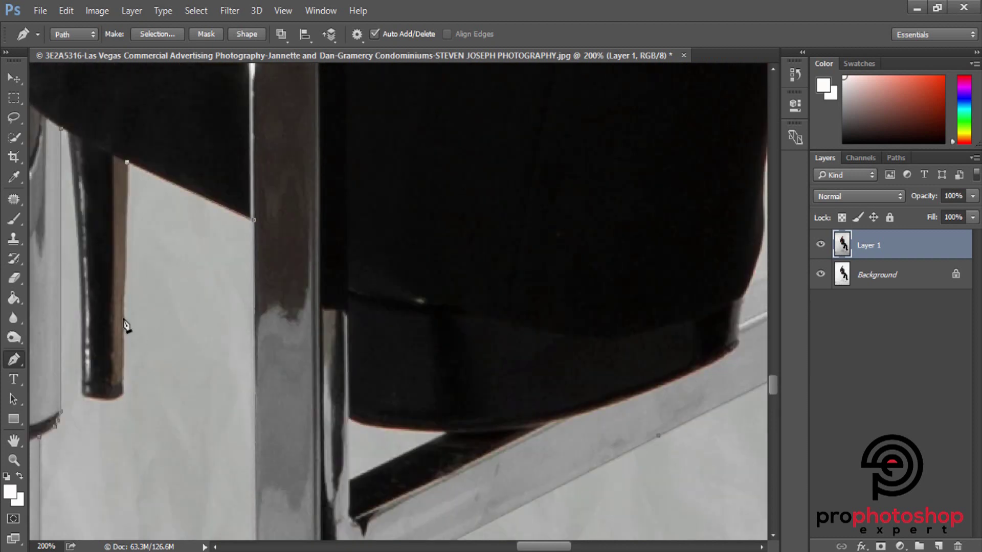
{"action": "scroll", "coordinate": [127, 229], "scroll_direction": "down", "scroll_amount": 2}
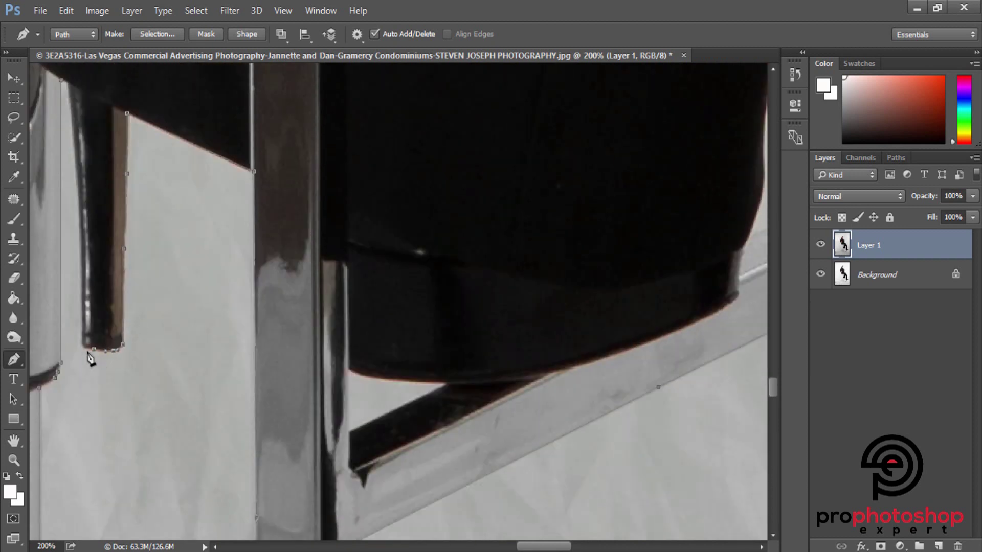
{"action": "scroll", "coordinate": [72, 215], "scroll_direction": "up", "scroll_amount": 1}
Turn the path into a selection, copy it to Layer 2, and hide the originals.
{"action": "key", "text": "ctrl+Return"}
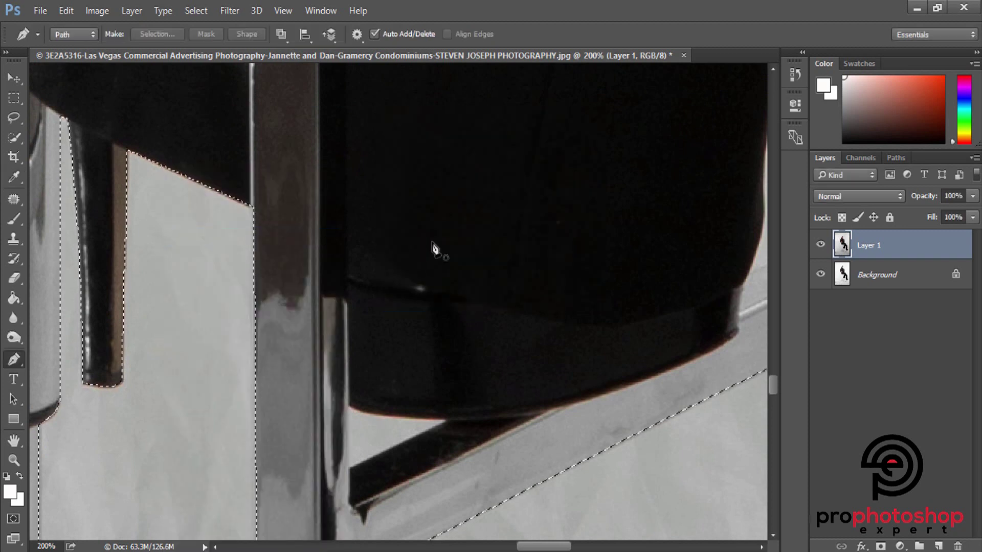
{"action": "key", "text": "ctrl+j"}
{"action": "key", "text": "ctrl+minus"}
{"action": "key", "text": "ctrl+minus"}
{"action": "left_click", "coordinate": [820, 245], "text": "alt"}
{"action": "scroll", "coordinate": [571, 334], "scroll_direction": "up", "scroll_amount": 5}
Outline and delete the white gap between the stool legs.
{"action": "left_click", "coordinate": [410, 401]}
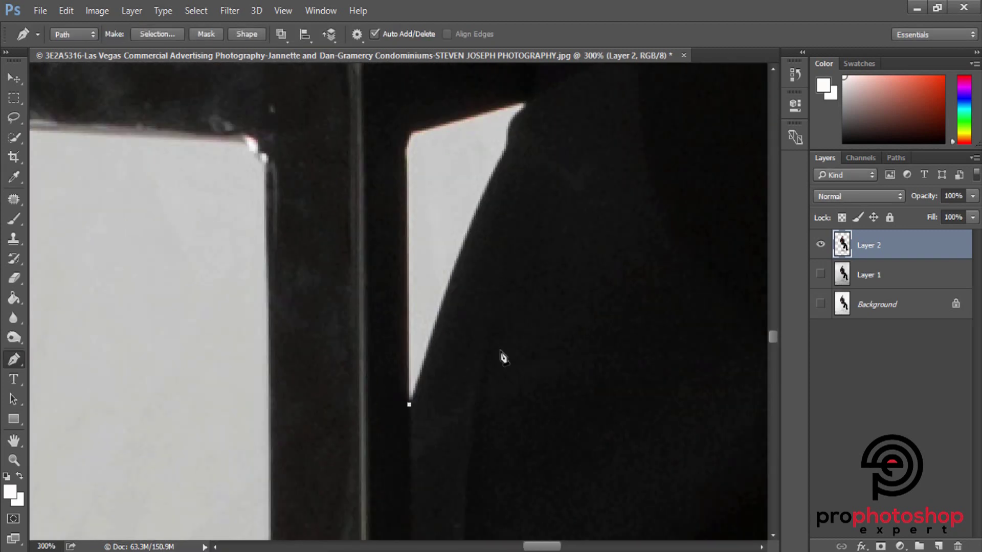
{"action": "scroll", "coordinate": [478, 281], "scroll_direction": "up", "scroll_amount": 1}
{"action": "left_click", "coordinate": [471, 274]}
{"action": "scroll", "coordinate": [506, 244], "scroll_direction": "up", "scroll_amount": 1}
{"action": "left_click", "coordinate": [506, 244]}
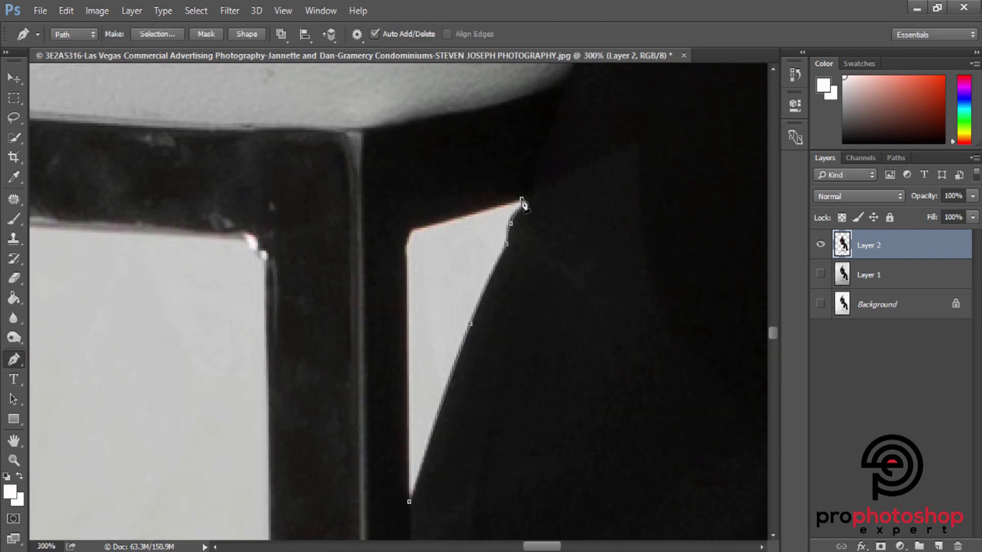
{"action": "scroll", "coordinate": [429, 296], "scroll_direction": "down", "scroll_amount": 2}
{"action": "right_click", "coordinate": [440, 167]}
{"action": "left_click", "coordinate": [503, 267]}
{"action": "key", "text": "Return"}
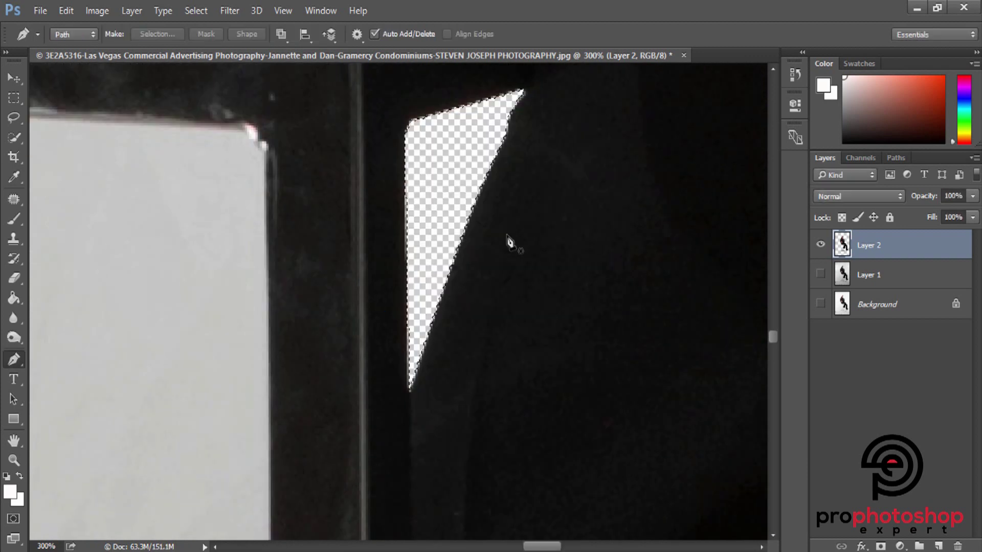
{"action": "key", "text": "ctrl+minus"}
{"action": "key", "text": "ctrl+minus"}
Trace the next white gap along its curved edge and delete it.
{"action": "key", "text": "ctrl+plus"}
{"action": "key", "text": "ctrl+plus"}
{"action": "left_click", "coordinate": [446, 176]}
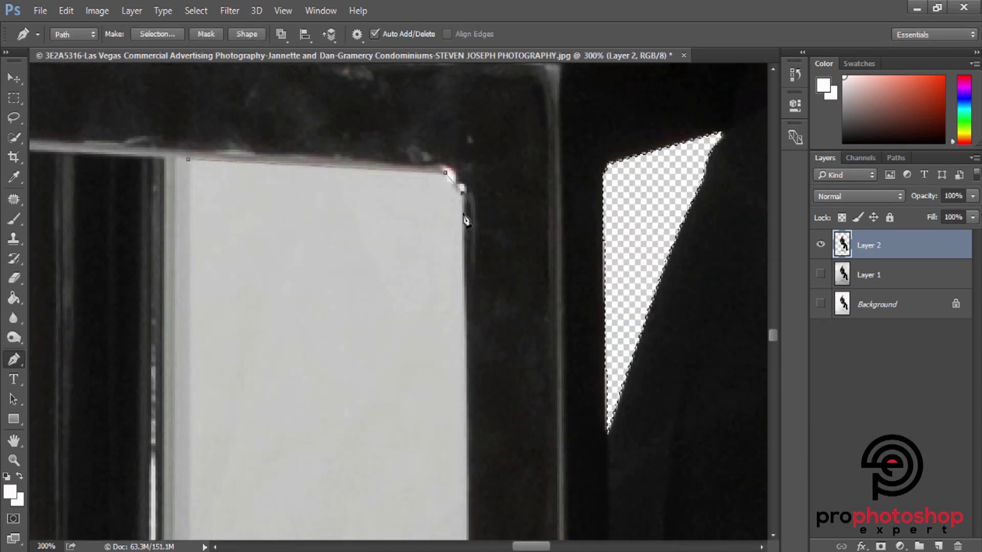
{"action": "scroll", "coordinate": [457, 222], "scroll_direction": "down", "scroll_amount": 5}
{"action": "scroll", "coordinate": [450, 307], "scroll_direction": "down", "scroll_amount": 5}
{"action": "left_click", "coordinate": [305, 399]}
{"action": "left_click", "coordinate": [359, 347]}
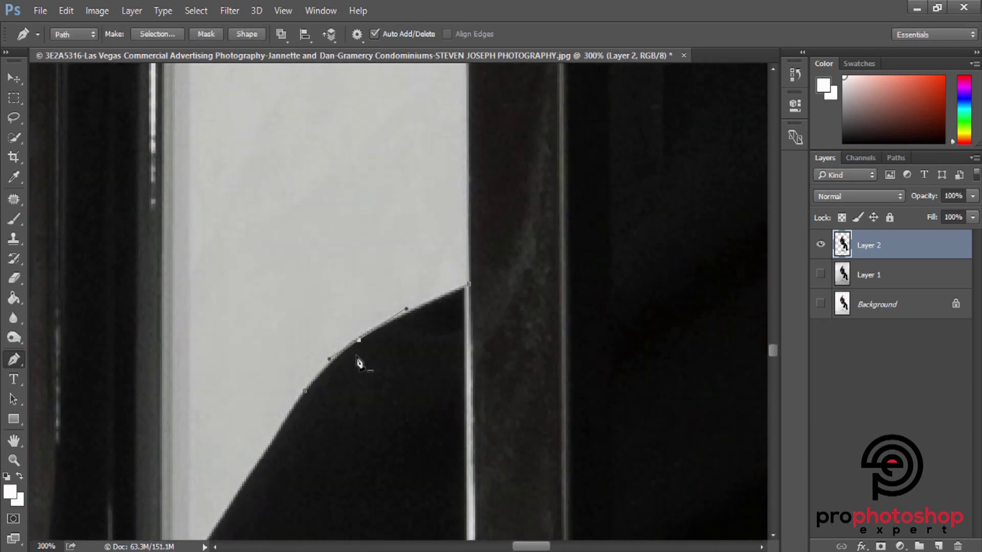
{"action": "scroll", "coordinate": [183, 455], "scroll_direction": "down", "scroll_amount": 6}
{"action": "left_click", "coordinate": [231, 337]}
{"action": "key", "text": "ctrl+minus"}
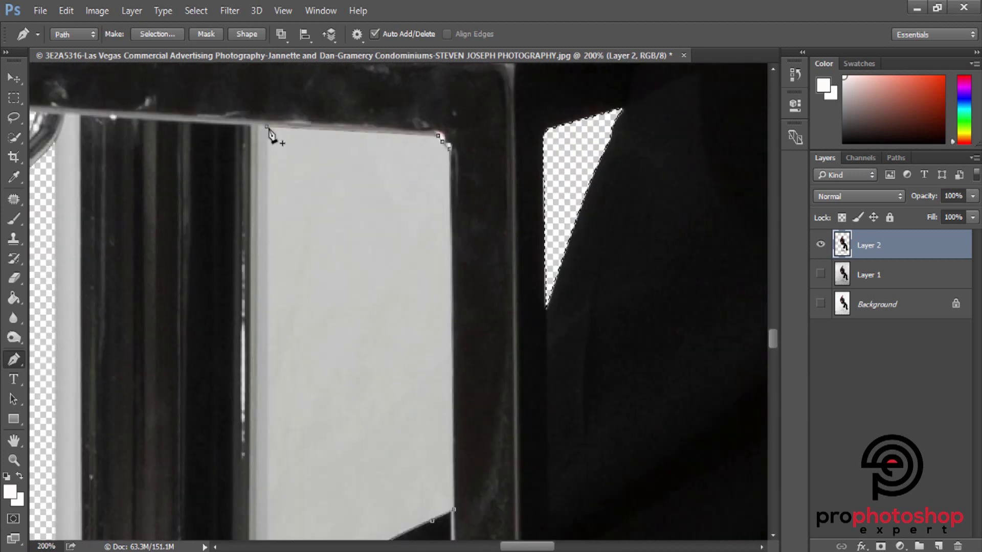
{"action": "right_click", "coordinate": [318, 169]}
{"action": "left_click", "coordinate": [357, 235]}
{"action": "key", "text": "Return"}
{"action": "key", "text": "ctrl+minus"}
{"action": "key", "text": "ctrl+minus"}
{"action": "key", "text": "ctrl+minus"}
{"action": "scroll", "coordinate": [517, 259], "scroll_direction": "up", "scroll_amount": 3}
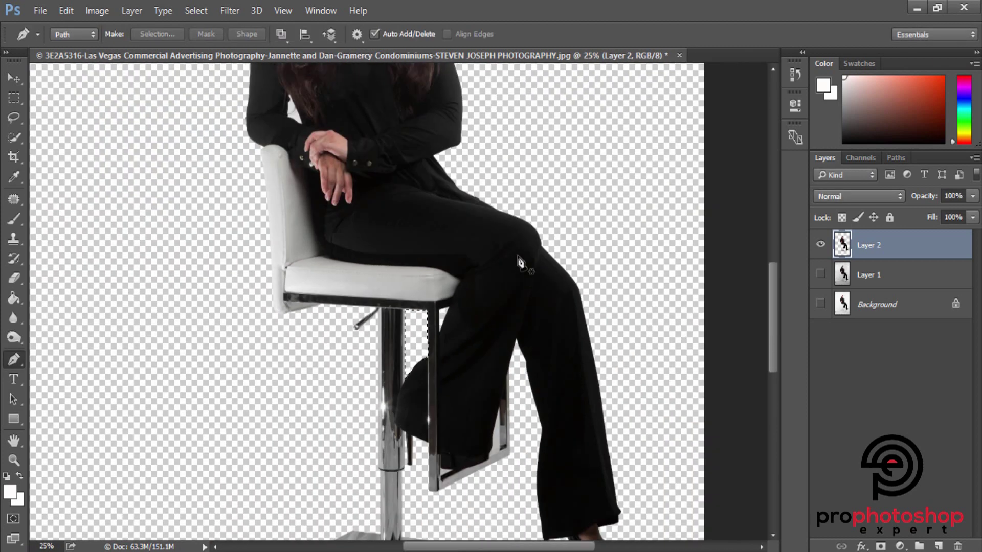
Outline the white gap by the footrest along the boot edge.
{"action": "key", "text": "z"}
{"action": "left_click_drag", "start_coordinate": [442, 401], "coordinate": [522, 336]}
{"action": "left_click", "coordinate": [522, 336]}
{"action": "key", "text": "p"}
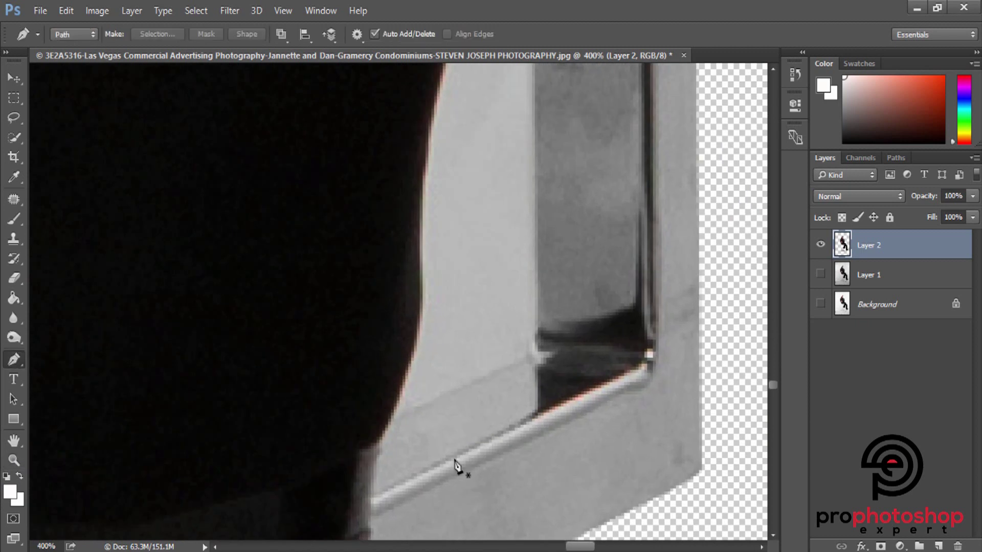
{"action": "left_click", "coordinate": [390, 422]}
{"action": "left_click", "coordinate": [529, 354]}
{"action": "scroll", "coordinate": [534, 203], "scroll_direction": "up", "scroll_amount": 5}
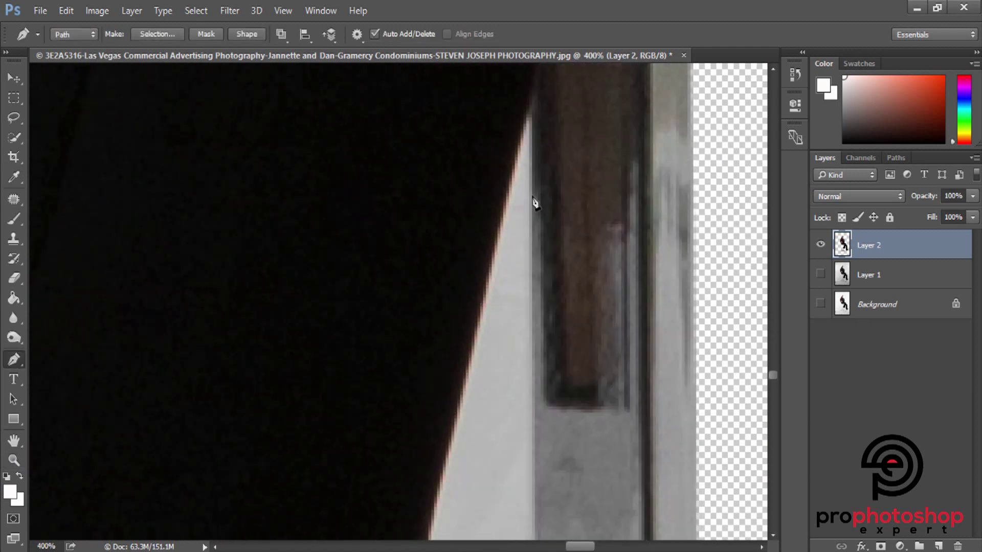
{"action": "scroll", "coordinate": [457, 366], "scroll_direction": "down", "scroll_amount": 5}
{"action": "left_click", "coordinate": [435, 278]}
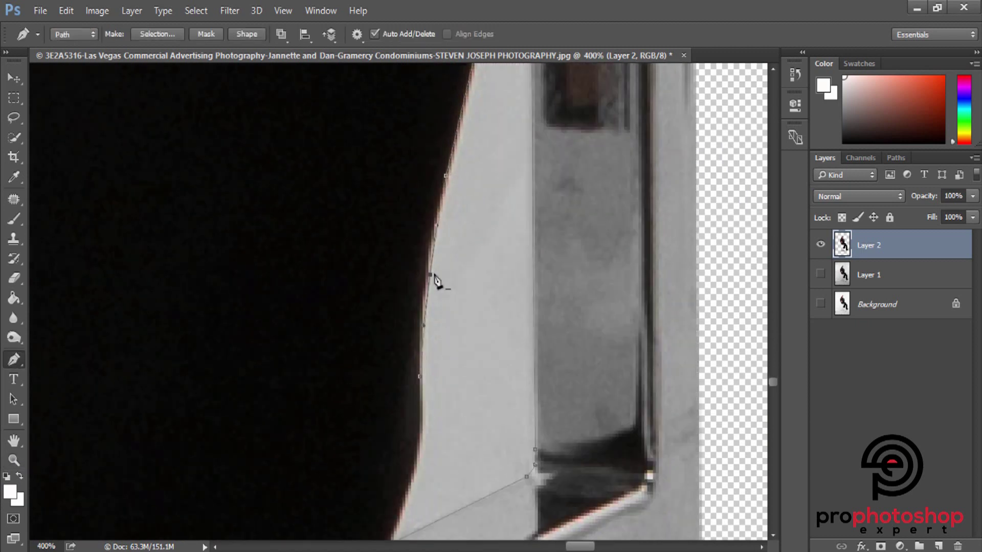
{"action": "scroll", "coordinate": [434, 278], "scroll_direction": "down", "scroll_amount": 3}
{"action": "left_click", "coordinate": [419, 219]}
{"action": "left_click", "coordinate": [401, 361]}
{"action": "left_click", "coordinate": [391, 385]}
Delete the outlined footrest gap and clear the selection.
{"action": "right_click", "coordinate": [390, 391]}
{"action": "key", "text": "Return"}
{"action": "key", "text": "Delete"}
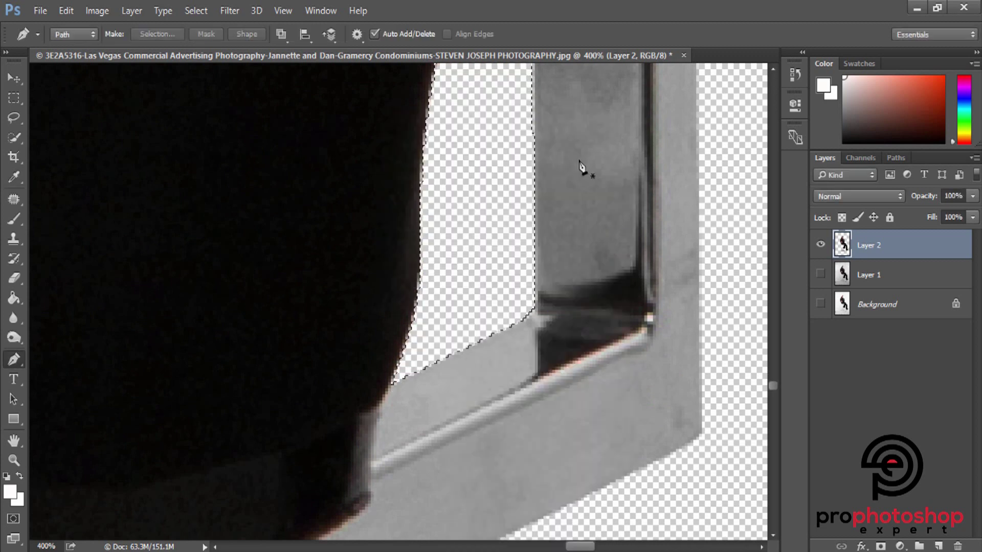
{"action": "key", "text": "ctrl+d"}
{"action": "key", "text": "ctrl+minus"}
{"action": "key", "text": "ctrl+minus"}
{"action": "key", "text": "ctrl+minus"}
{"action": "key", "text": "ctrl+minus"}
{"action": "key", "text": "ctrl+minus"}
Outline and delete the white sliver between the seat and footrest.
{"action": "key", "text": "ctrl+plus"}
{"action": "key", "text": "ctrl+plus"}
{"action": "key", "text": "ctrl+plus"}
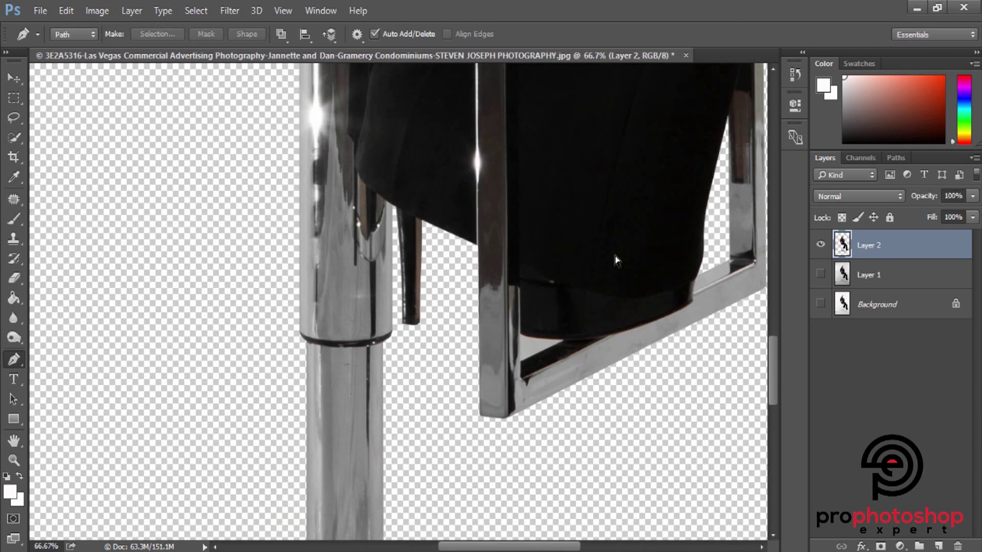
{"action": "key", "text": "ctrl+plus"}
{"action": "key", "text": "ctrl+plus"}
{"action": "scroll", "coordinate": [526, 416], "scroll_direction": "down", "scroll_amount": 3}
{"action": "left_click", "coordinate": [575, 326]}
{"action": "left_click", "coordinate": [460, 314]}
{"action": "left_click", "coordinate": [428, 303]}
{"action": "scroll", "coordinate": [547, 324], "scroll_direction": "down", "scroll_amount": 2}
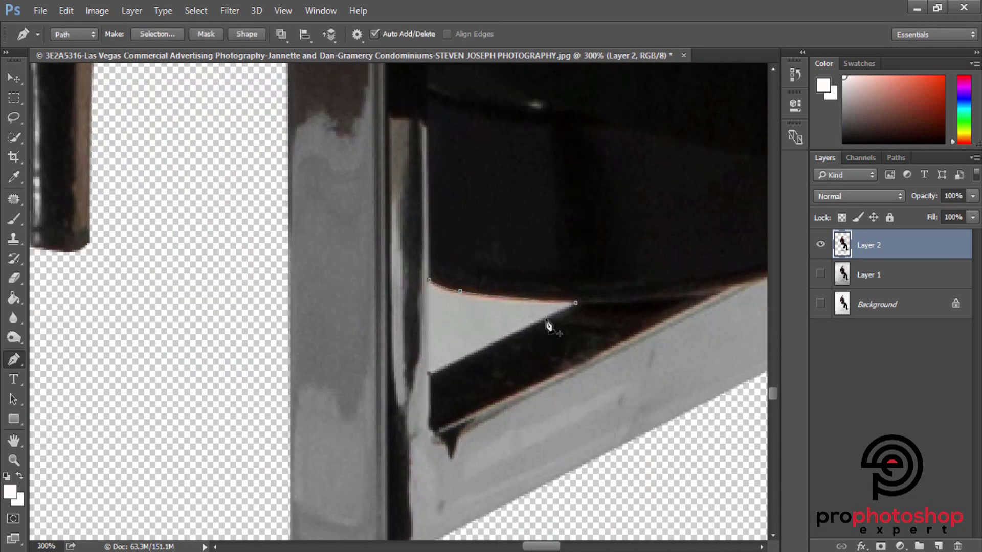
{"action": "left_click", "coordinate": [430, 281]}
{"action": "right_click", "coordinate": [453, 230]}
{"action": "left_click", "coordinate": [522, 238]}
{"action": "key", "text": "Return"}
{"action": "key", "text": "Delete"}
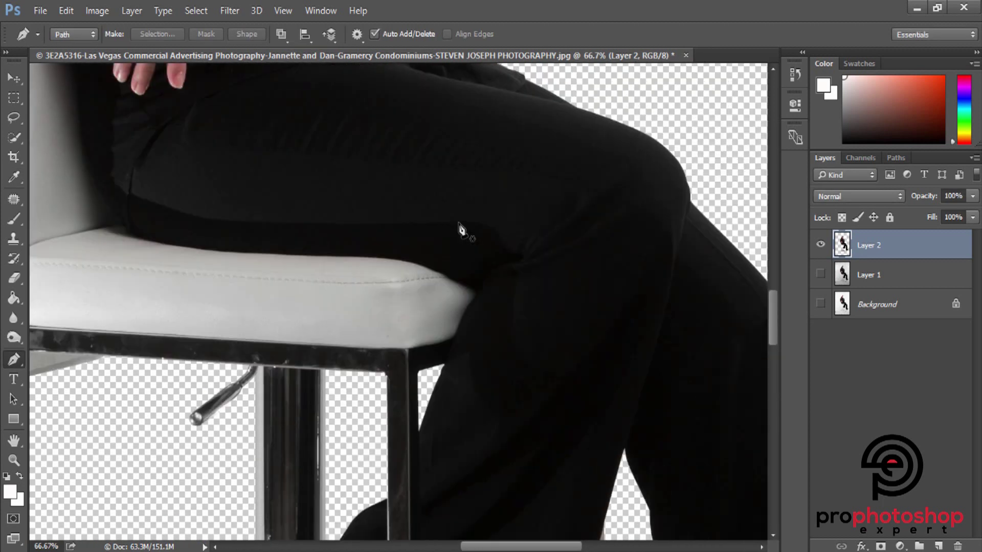
{"action": "key", "text": "ctrl+minus"}
{"action": "key", "text": "ctrl+minus"}
{"action": "key", "text": "ctrl+minus"}
Trace the white gap between hair and shoulder at the neck and select it.
{"action": "key", "text": "ctrl+plus"}
{"action": "key", "text": "ctrl+plus"}
{"action": "key", "text": "p"}
{"action": "left_click", "coordinate": [429, 386]}
{"action": "left_click", "coordinate": [395, 290]}
{"action": "left_click", "coordinate": [328, 147]}
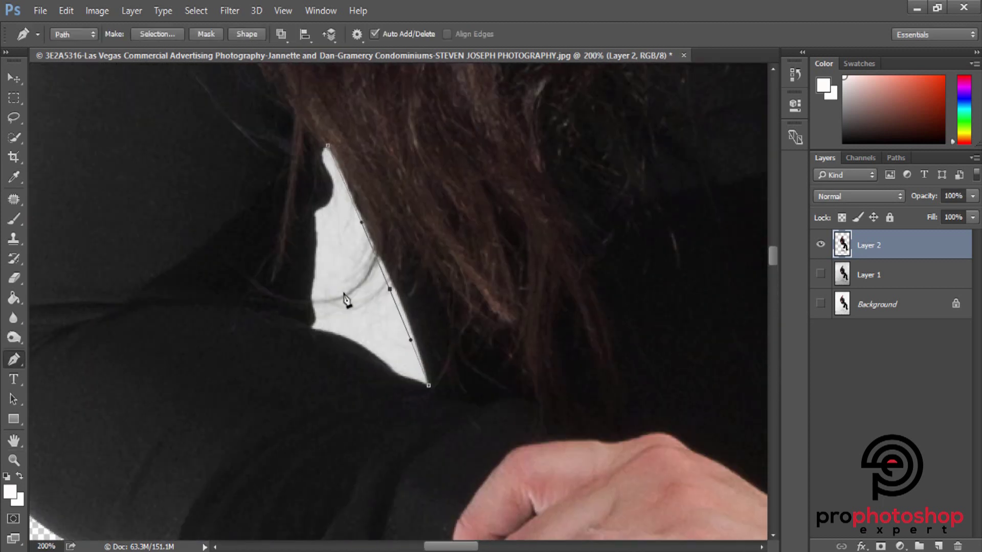
{"action": "scroll", "coordinate": [306, 223], "scroll_direction": "down", "scroll_amount": 2}
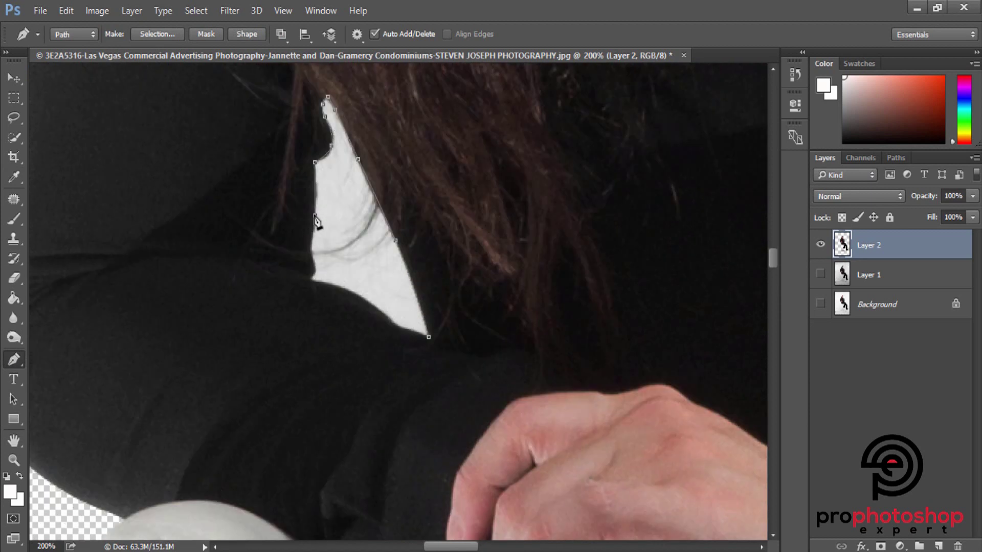
{"action": "scroll", "coordinate": [317, 248], "scroll_direction": "down", "scroll_amount": 3}
{"action": "left_click", "coordinate": [312, 219]}
{"action": "left_click_drag", "start_coordinate": [369, 255], "coordinate": [321, 230]}
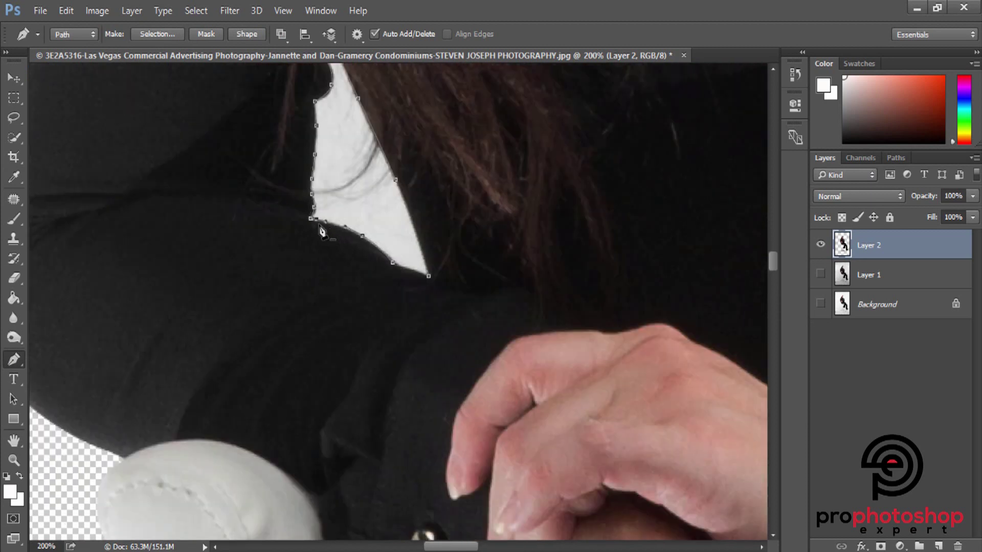
{"action": "right_click", "coordinate": [434, 284]}
{"action": "key", "text": "Return"}
{"action": "key", "text": "ctrl+0"}
Show Background, create Layer 3 from the cutout, and delete Layer 1.
{"action": "key", "text": "m"}
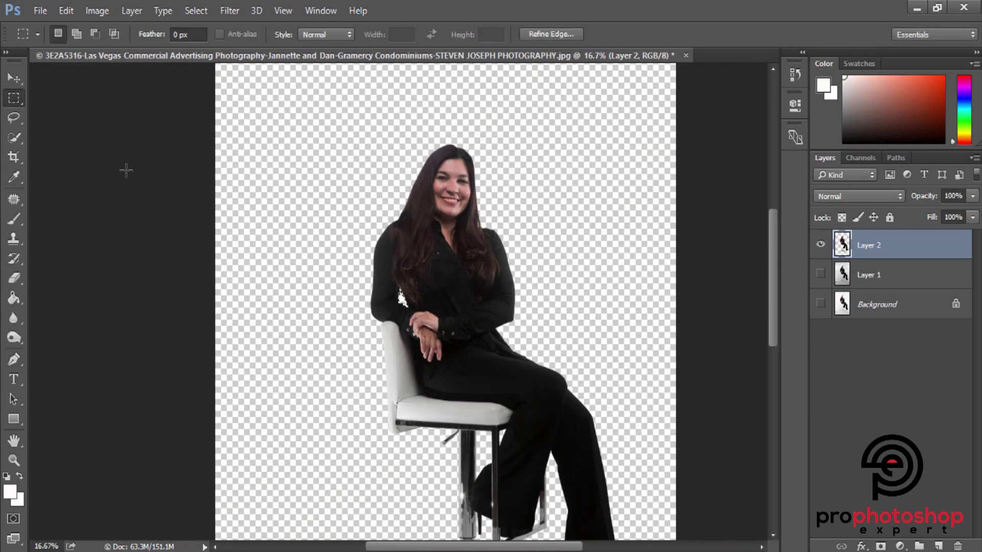
{"action": "left_click", "coordinate": [820, 303]}
{"action": "left_click", "coordinate": [877, 304]}
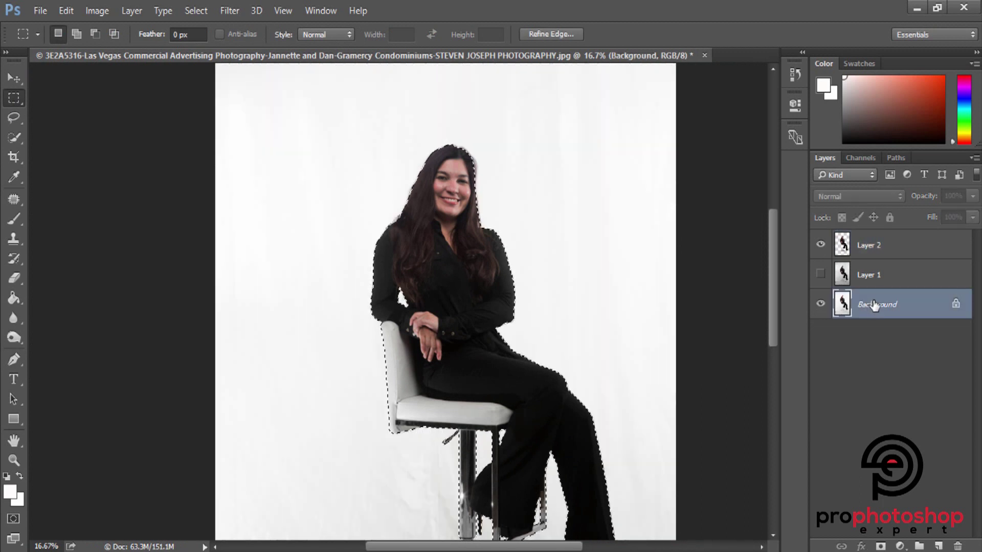
{"action": "key", "text": "ctrl+j"}
{"action": "key", "text": "Delete"}
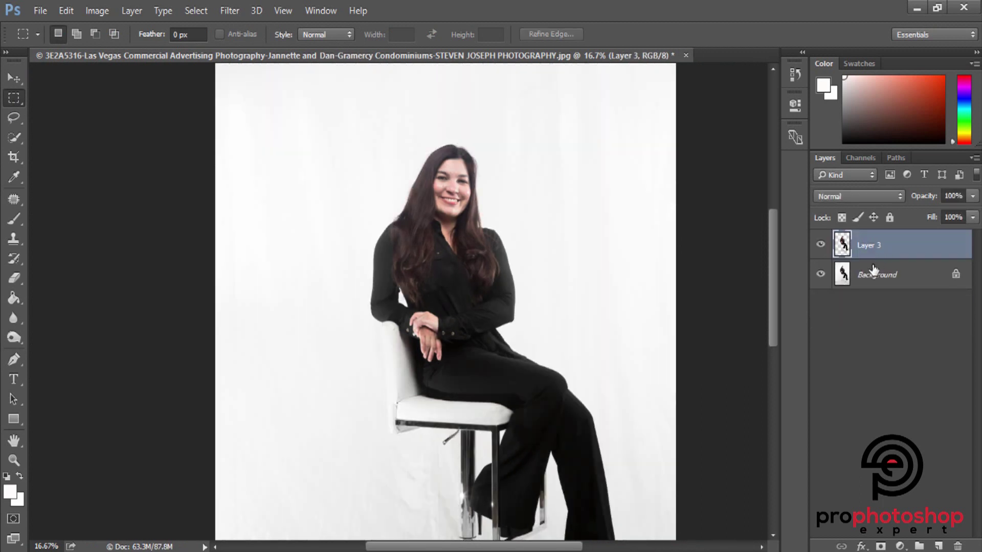
Load Layer 3's outline as a selection on Background and open Refine Edge.
{"action": "left_click", "coordinate": [842, 245], "text": "ctrl"}
{"action": "left_click", "coordinate": [877, 274]}
{"action": "left_click", "coordinate": [14, 460]}
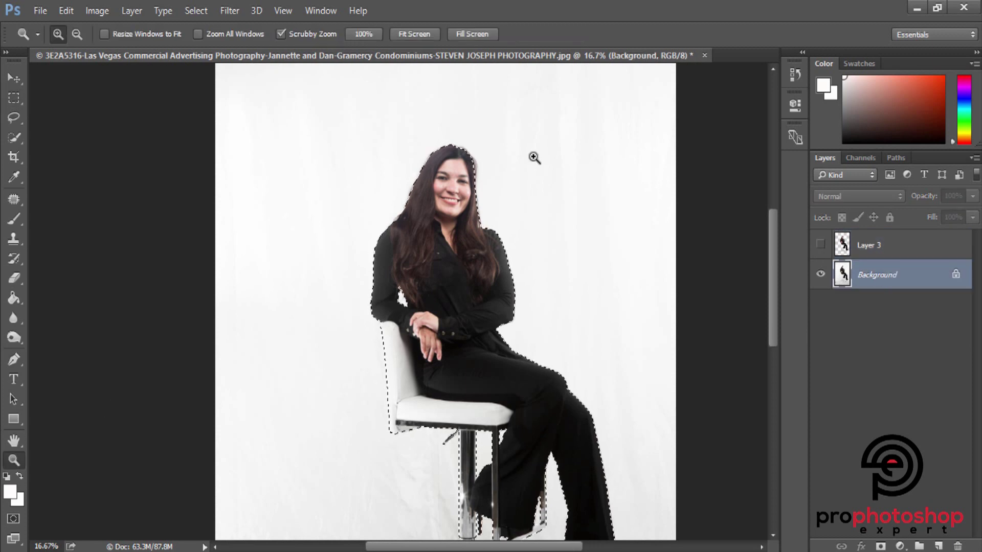
{"action": "left_click", "coordinate": [366, 202]}
{"action": "left_click", "coordinate": [333, 215]}
{"action": "key", "text": "w"}
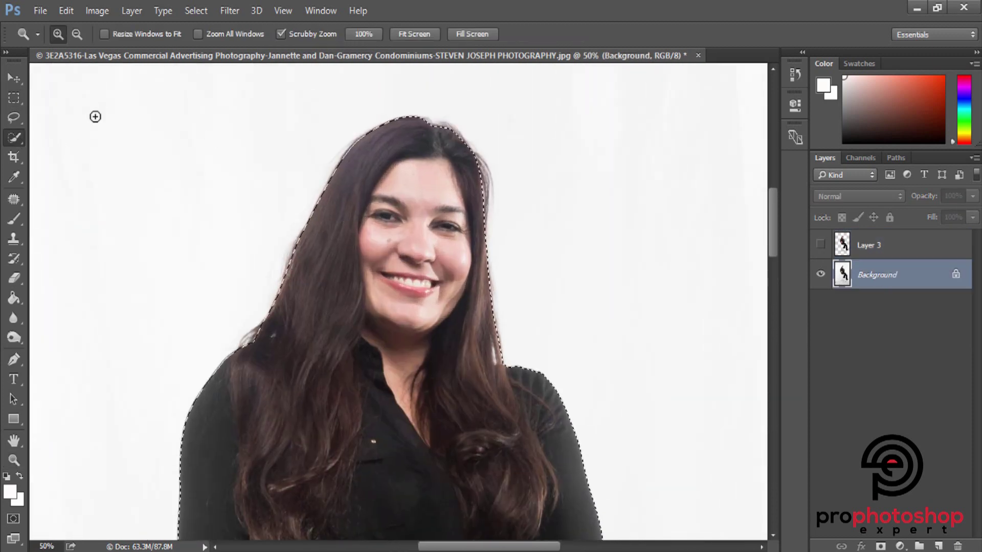
{"action": "left_click", "coordinate": [345, 33]}
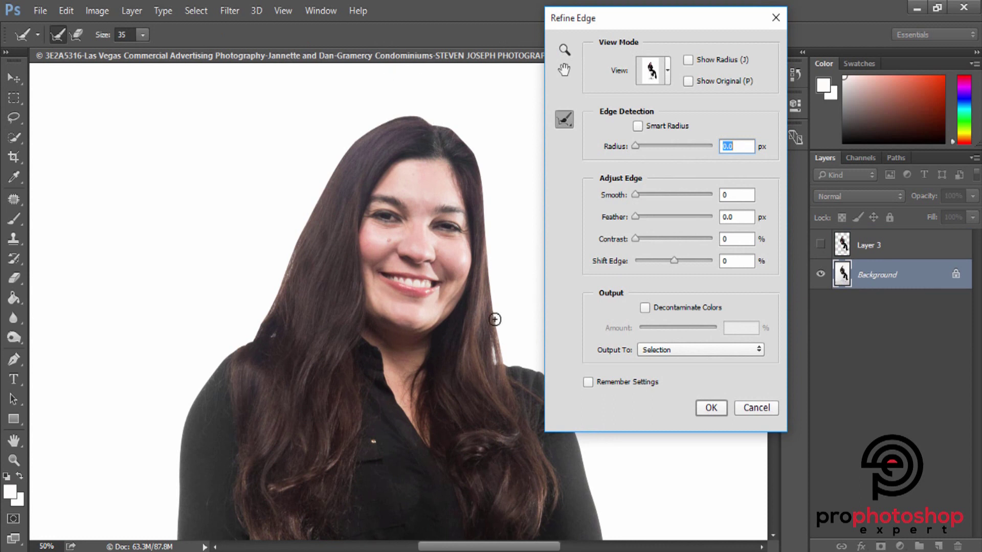
Refine the hair edges in Refine Edge and output the result to new Layer 4.
{"action": "scroll", "coordinate": [449, 539], "scroll_direction": "right", "scroll_amount": 2}
{"action": "scroll", "coordinate": [436, 410], "scroll_direction": "right", "scroll_amount": 2}
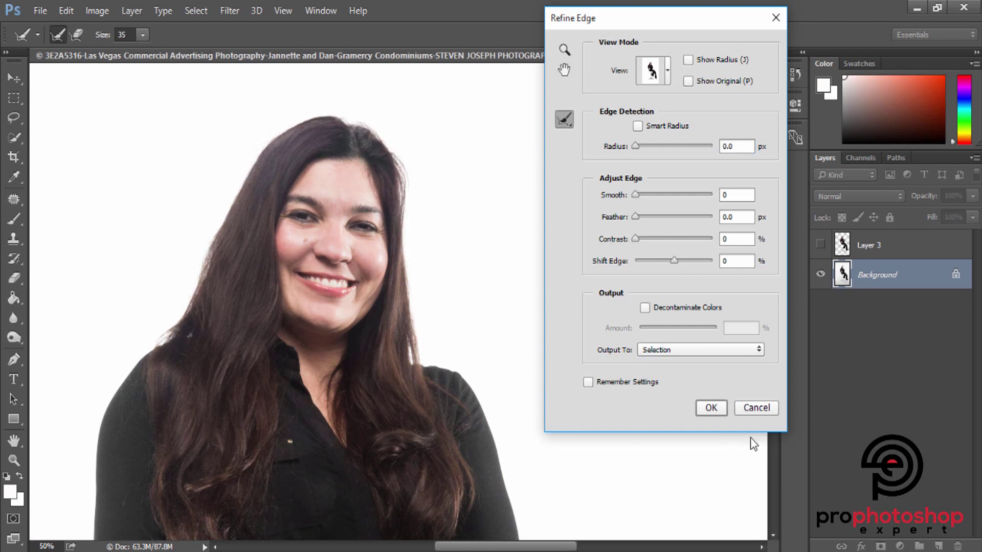
{"action": "left_click", "coordinate": [711, 408]}
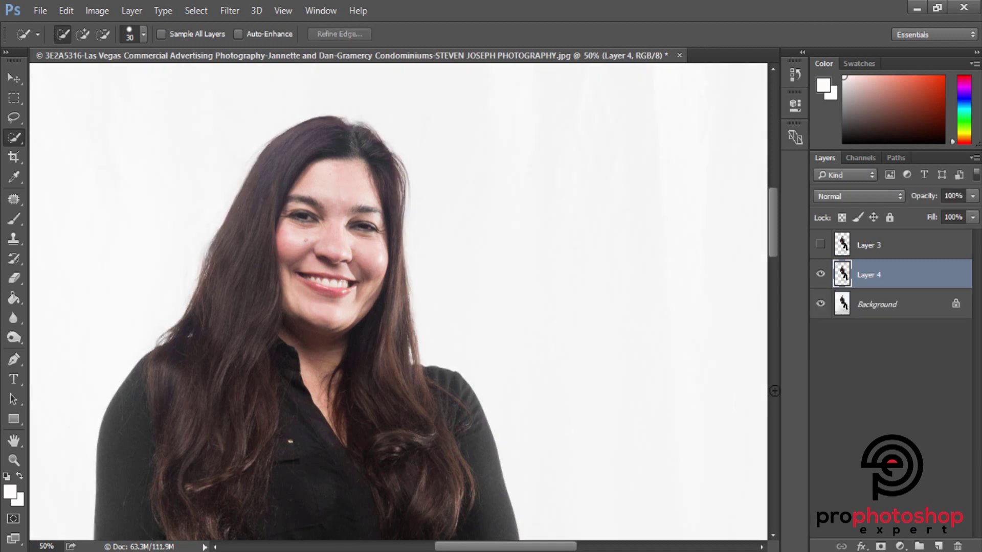
Hide the Background, show Layer 3, and zoom in on the face.
{"action": "left_click", "coordinate": [820, 304]}
{"action": "left_click", "coordinate": [820, 245]}
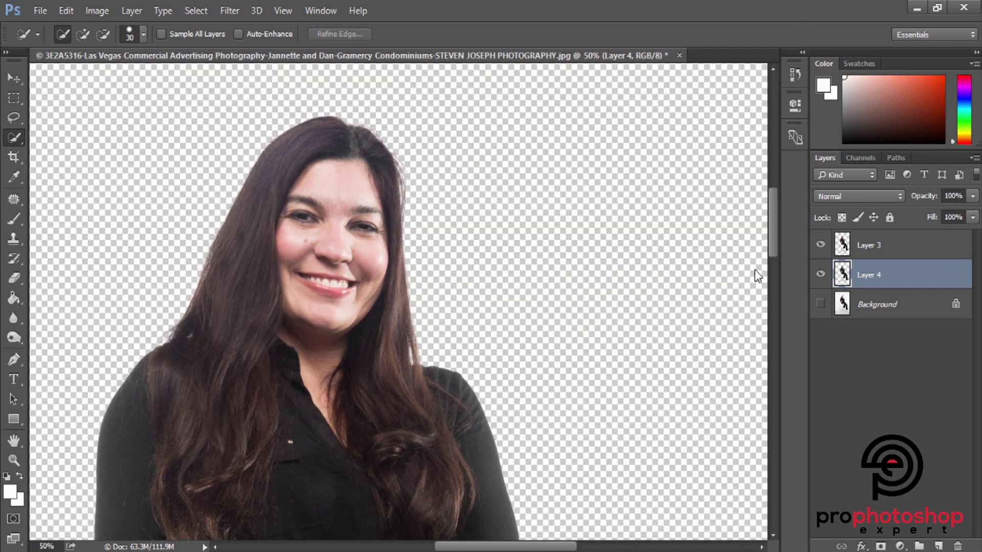
{"action": "left_click", "coordinate": [14, 461]}
{"action": "left_click", "coordinate": [310, 261]}
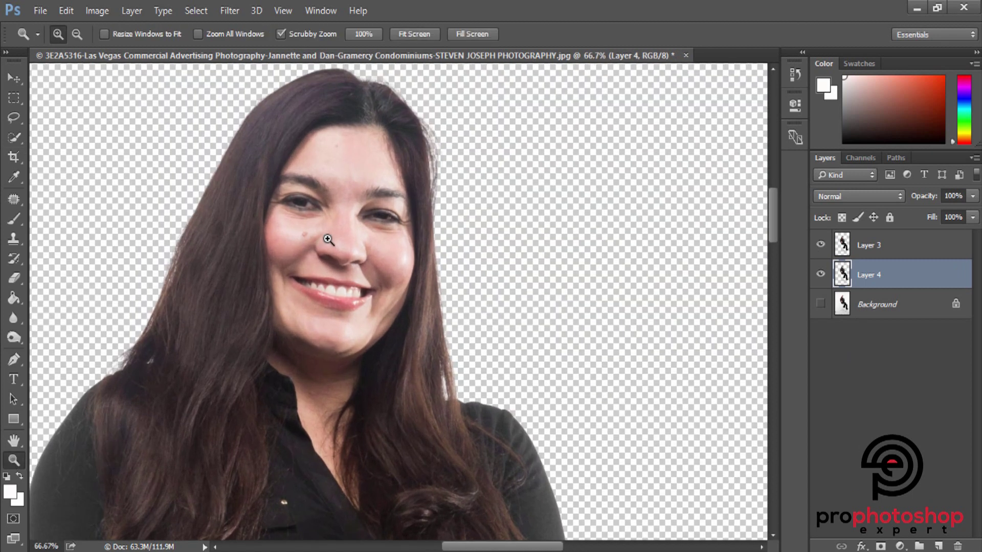
{"action": "left_click", "coordinate": [328, 180]}
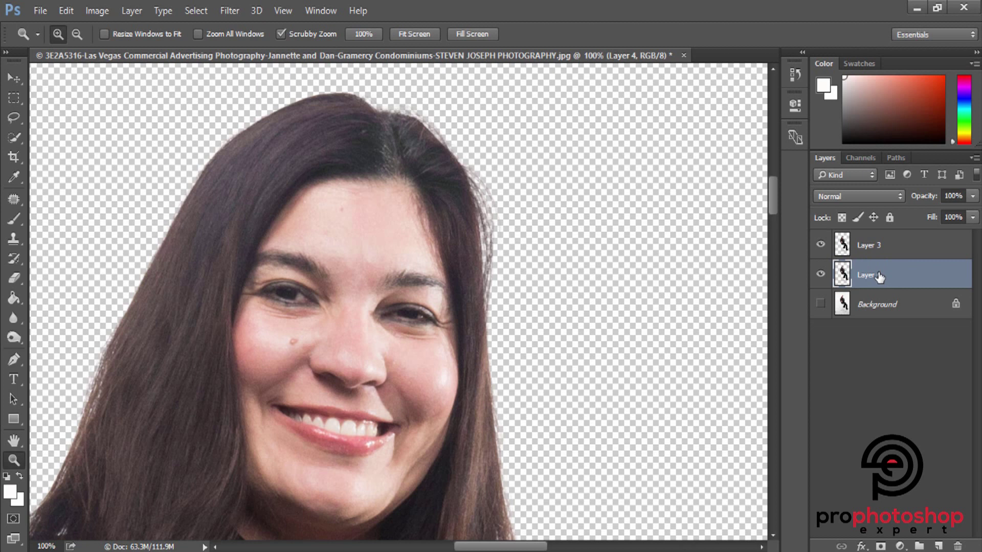
Duplicate Layer 4 and merge the cutout copies into Layer 4 copy 2.
{"action": "key", "text": "ctrl+j"}
{"action": "key", "text": "ctrl+j"}
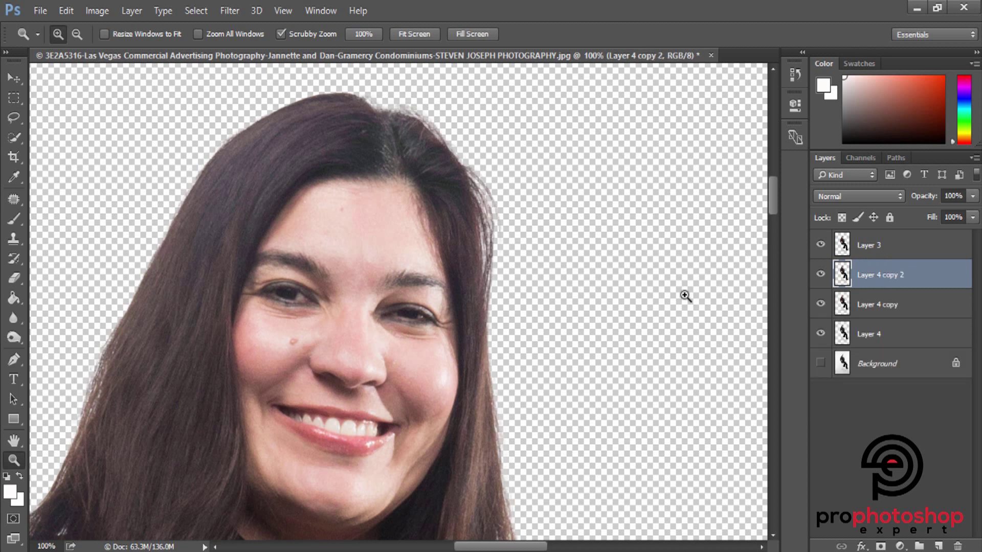
{"action": "scroll", "coordinate": [685, 296], "scroll_direction": "down", "scroll_amount": 3}
{"action": "key", "text": "ctrl+minus"}
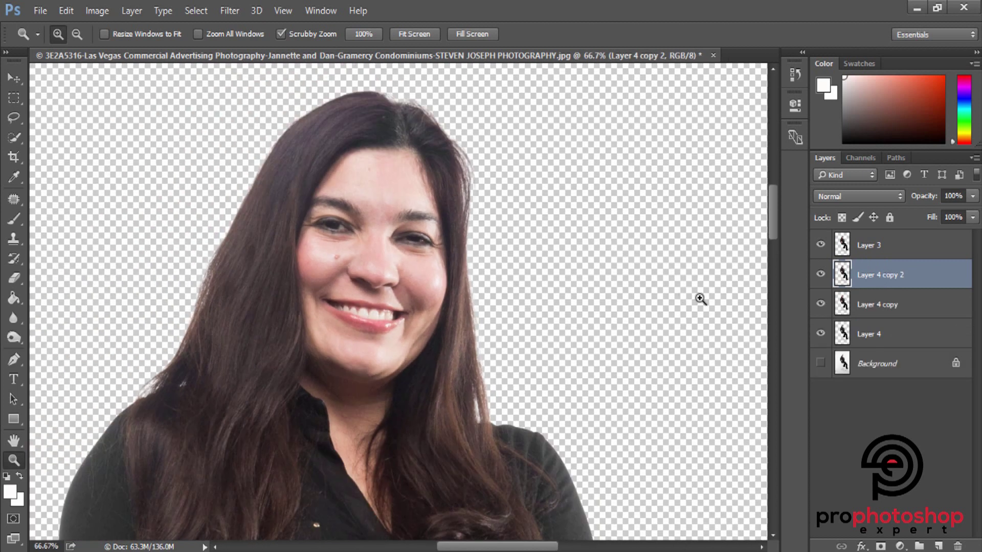
{"action": "left_click", "coordinate": [864, 334], "text": "shift"}
{"action": "right_click", "coordinate": [864, 307]}
{"action": "left_click", "coordinate": [611, 505]}
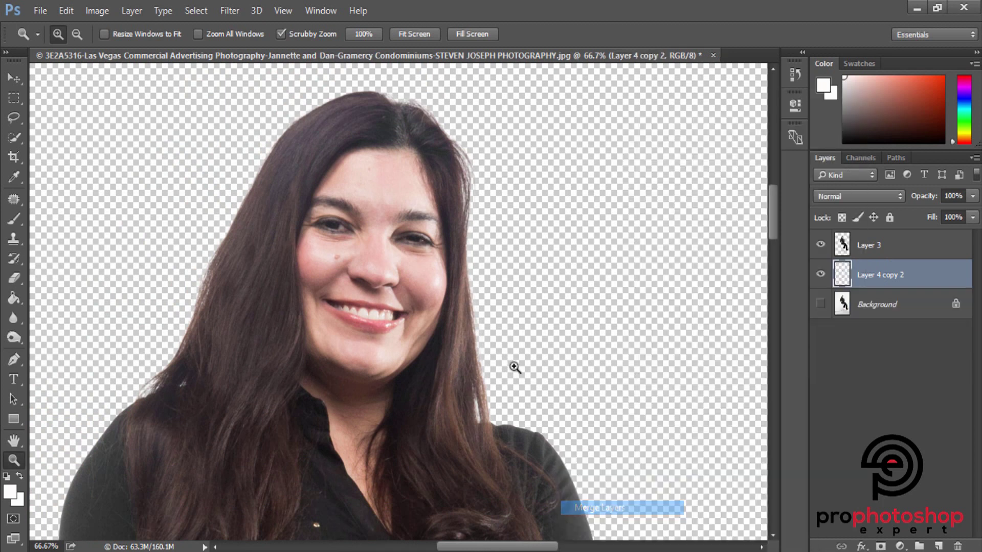
{"action": "scroll", "coordinate": [399, 214], "scroll_direction": "up", "scroll_amount": 3}
{"action": "mouse_move", "coordinate": [399, 214]}
{"action": "left_mouse_down"}
{"action": "mouse_move", "coordinate": [414, 182]}
{"action": "mouse_move", "coordinate": [434, 191]}
{"action": "left_mouse_up"}
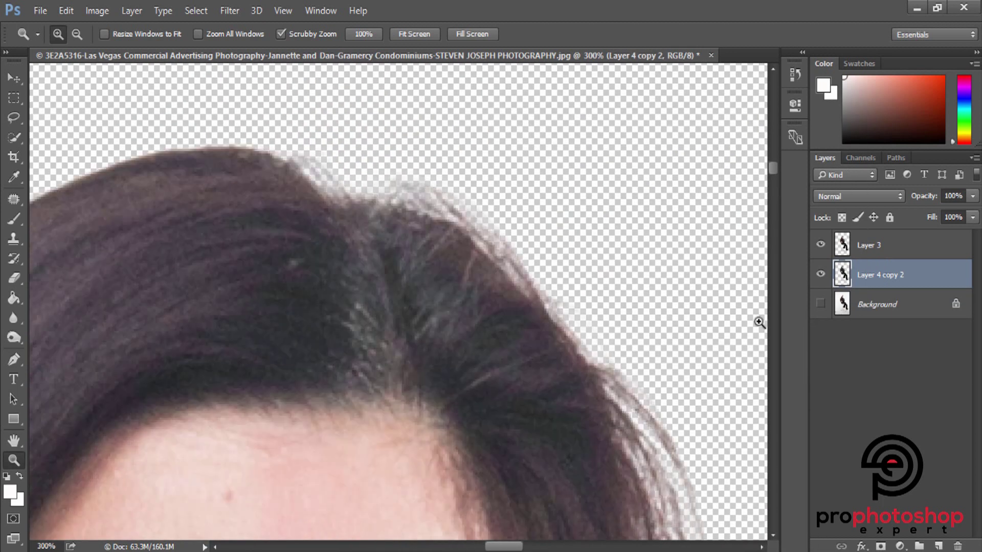
Add a new empty layer above the Background.
{"action": "left_click", "coordinate": [878, 304]}
{"action": "left_click", "coordinate": [939, 546]}
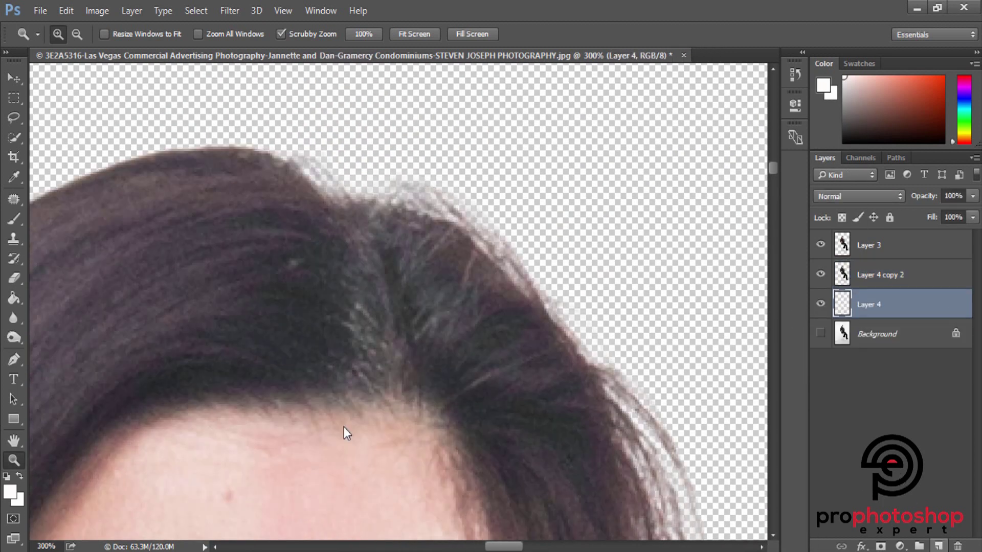
{"action": "left_click", "coordinate": [10, 496]}
Set the foreground colour to black and fill Layer 4 with it.
{"action": "left_click_drag", "start_coordinate": [435, 321], "coordinate": [488, 322]}
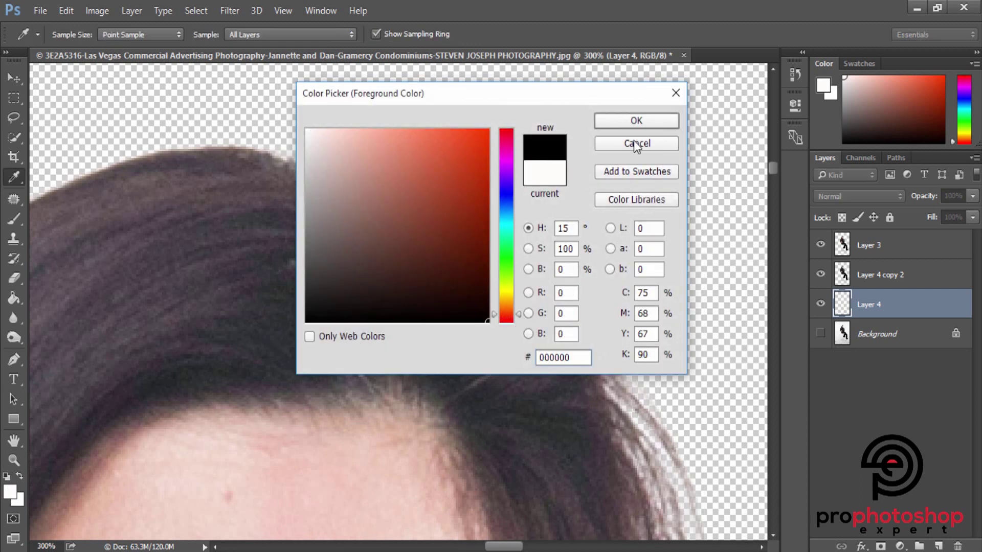
{"action": "left_click", "coordinate": [636, 121]}
{"action": "left_click", "coordinate": [14, 298]}
{"action": "left_click", "coordinate": [609, 191]}
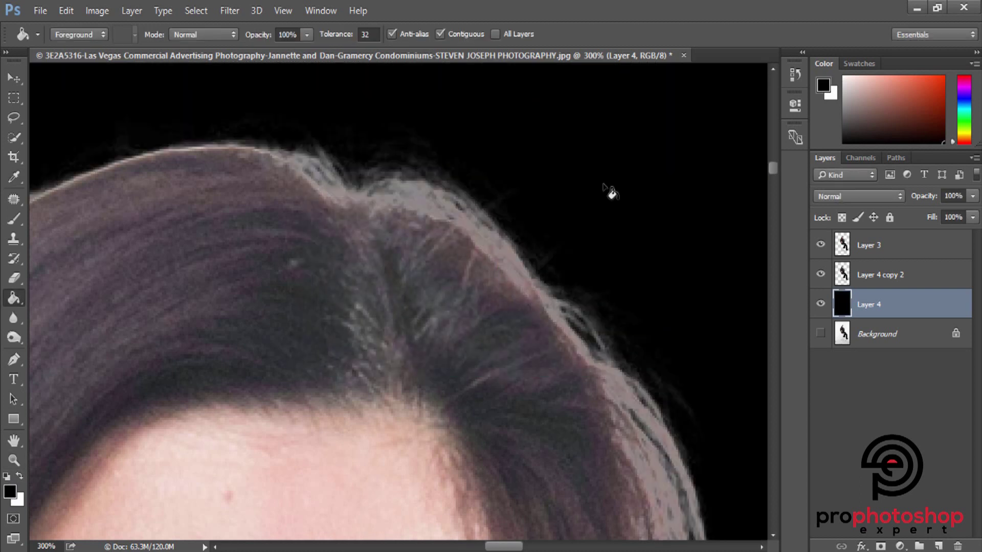
{"action": "key", "text": "ctrl+minus"}
{"action": "key", "text": "ctrl+minus"}
{"action": "key", "text": "ctrl+minus"}
{"action": "key", "text": "ctrl+minus"}
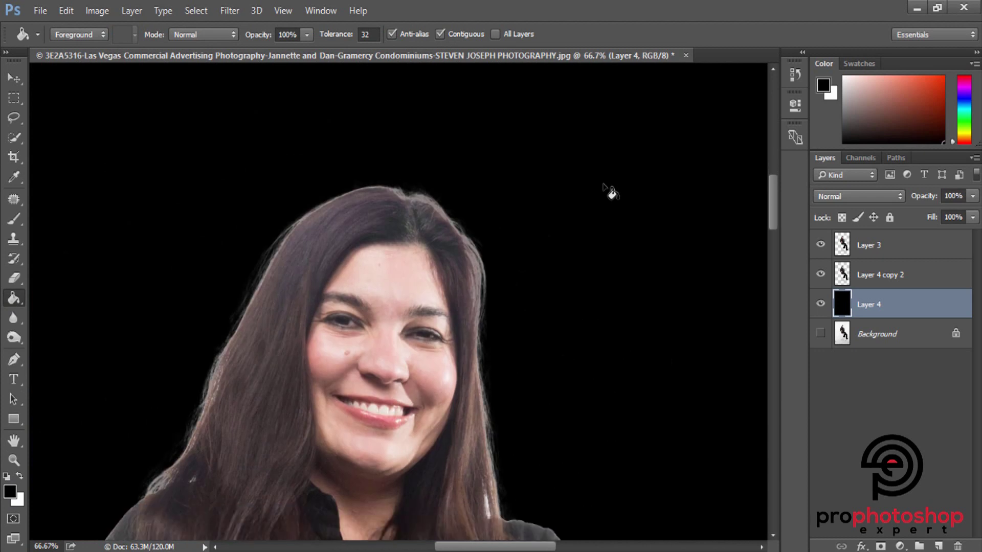
{"action": "key", "text": "ctrl+plus"}
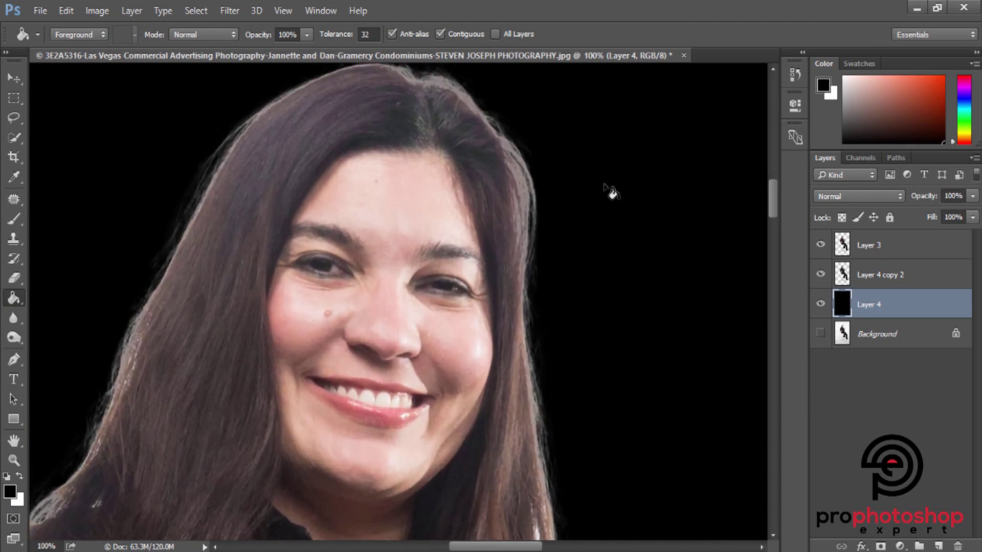
Load the Layer 4 copy 2 outline as a selection and add empty Layer 5.
{"action": "left_click", "coordinate": [841, 275], "text": "ctrl"}
{"action": "left_click", "coordinate": [895, 276]}
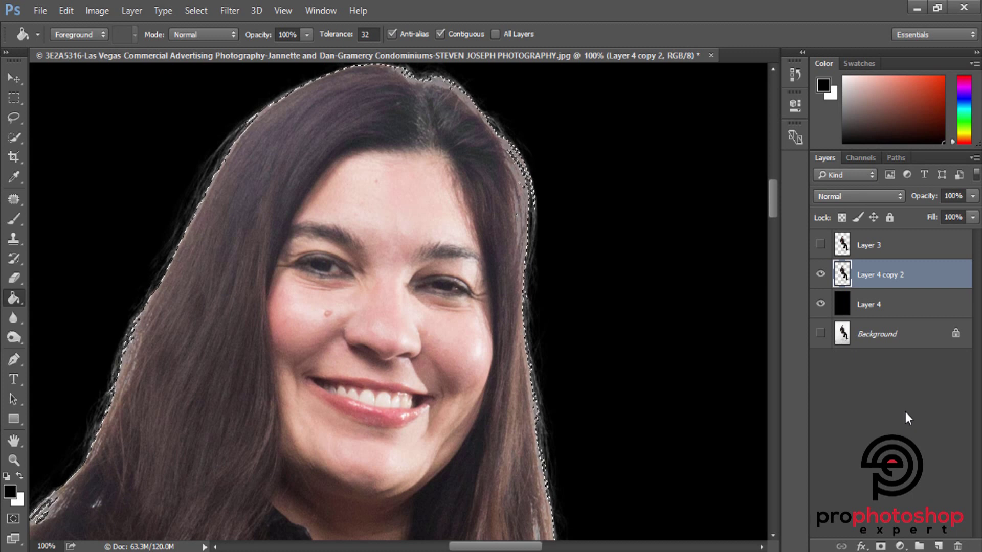
{"action": "left_click", "coordinate": [938, 546]}
{"action": "scroll", "coordinate": [440, 460], "scroll_direction": "down", "scroll_amount": 2}
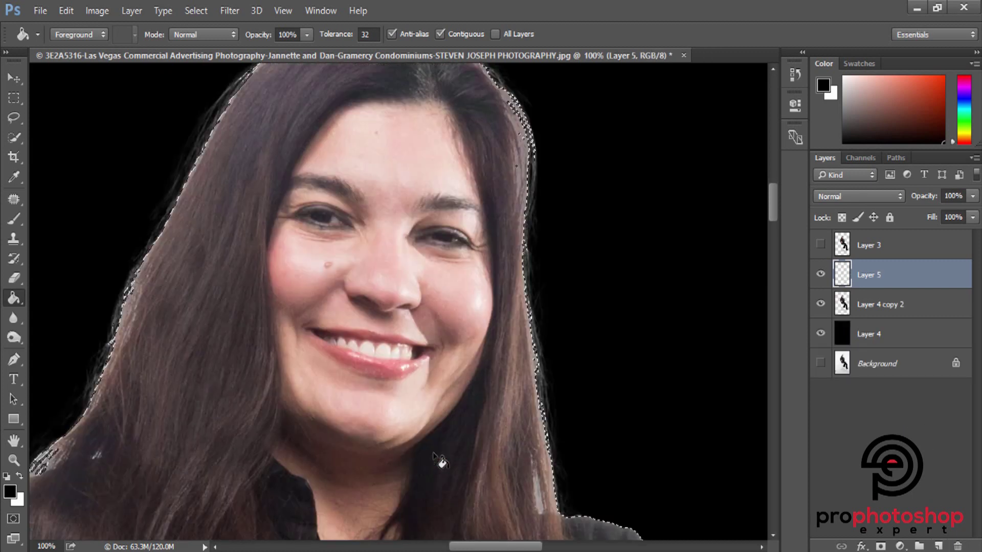
{"action": "scroll", "coordinate": [439, 460], "scroll_direction": "down", "scroll_amount": 2}
{"action": "left_click", "coordinate": [14, 460]}
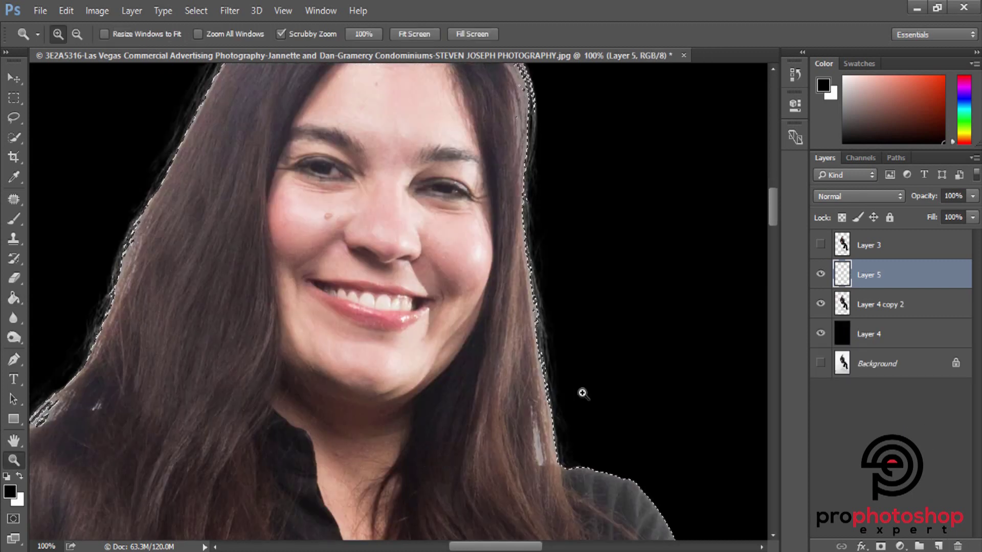
{"action": "left_click", "coordinate": [588, 389]}
Set the Clone Stamp to size 30, sample nearby hair, and cover the light streak.
{"action": "scroll", "coordinate": [618, 378], "scroll_direction": "down", "scroll_amount": 2}
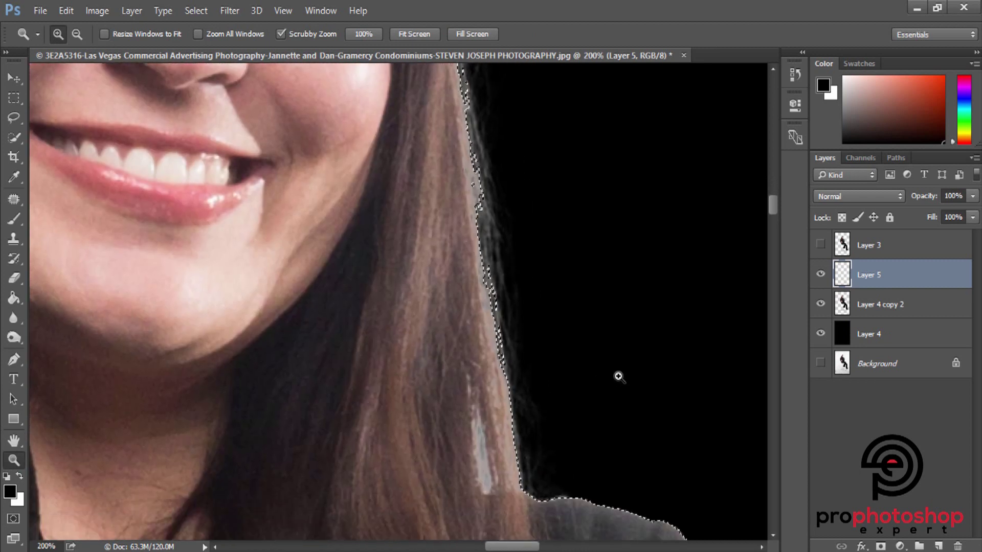
{"action": "scroll", "coordinate": [618, 377], "scroll_direction": "down", "scroll_amount": 3}
{"action": "key", "text": "s"}
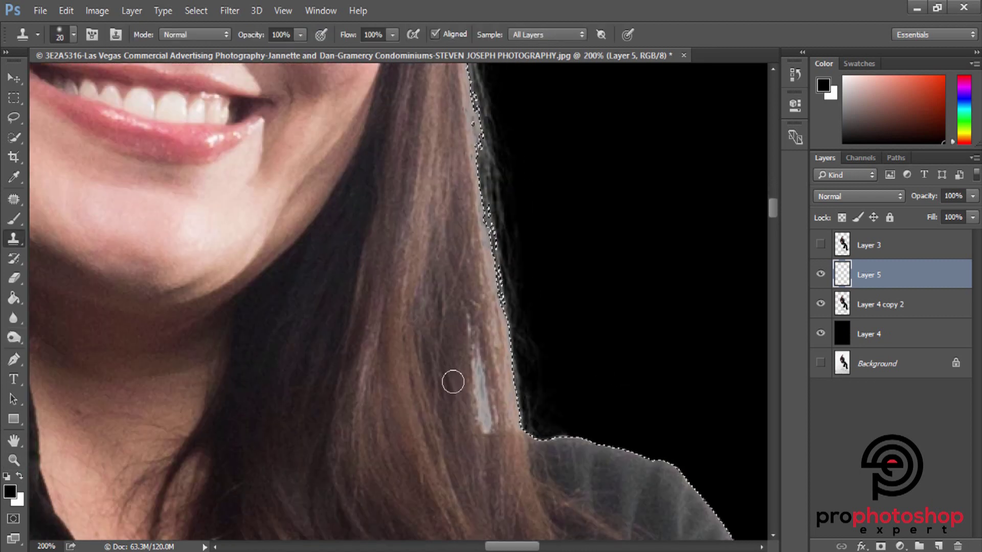
{"action": "key", "text": "bracketright"}
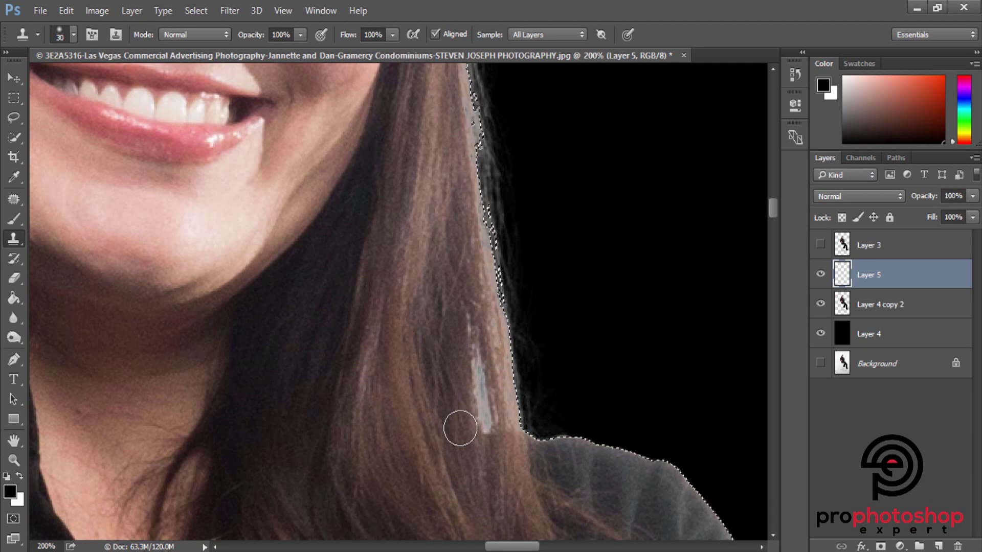
{"action": "left_click", "coordinate": [460, 428], "text": "alt"}
{"action": "mouse_move", "coordinate": [483, 416]}
{"action": "left_mouse_down"}
{"action": "mouse_move", "coordinate": [475, 337]}
{"action": "mouse_move", "coordinate": [494, 424]}
{"action": "mouse_move", "coordinate": [478, 193]}
{"action": "left_mouse_up"}
{"action": "left_click", "coordinate": [493, 419], "text": "alt"}
Clone darker hair over the pale fringe along the lower hair edge.
{"action": "scroll", "coordinate": [463, 212], "scroll_direction": "up", "scroll_amount": 1}
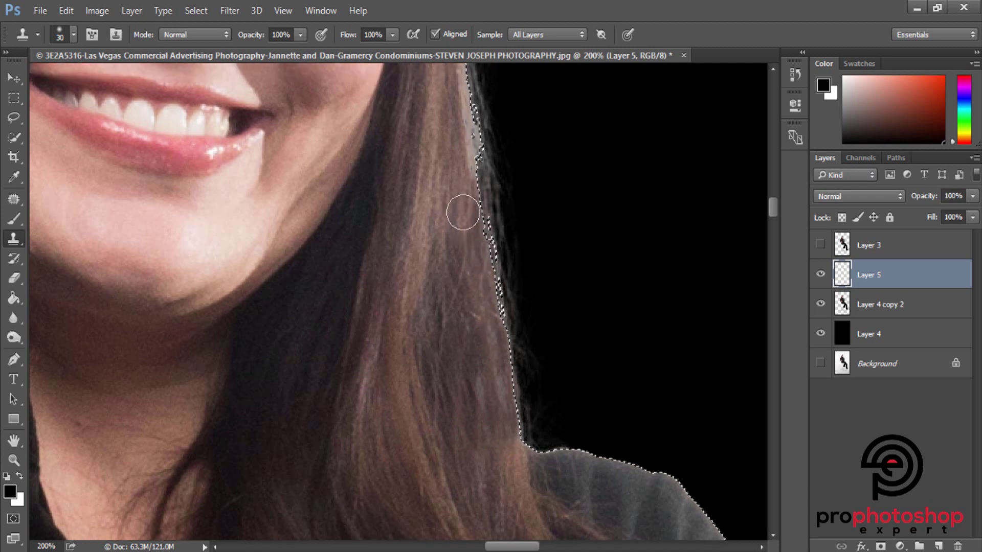
{"action": "scroll", "coordinate": [462, 212], "scroll_direction": "up", "scroll_amount": 2}
{"action": "scroll", "coordinate": [486, 136], "scroll_direction": "up", "scroll_amount": 5}
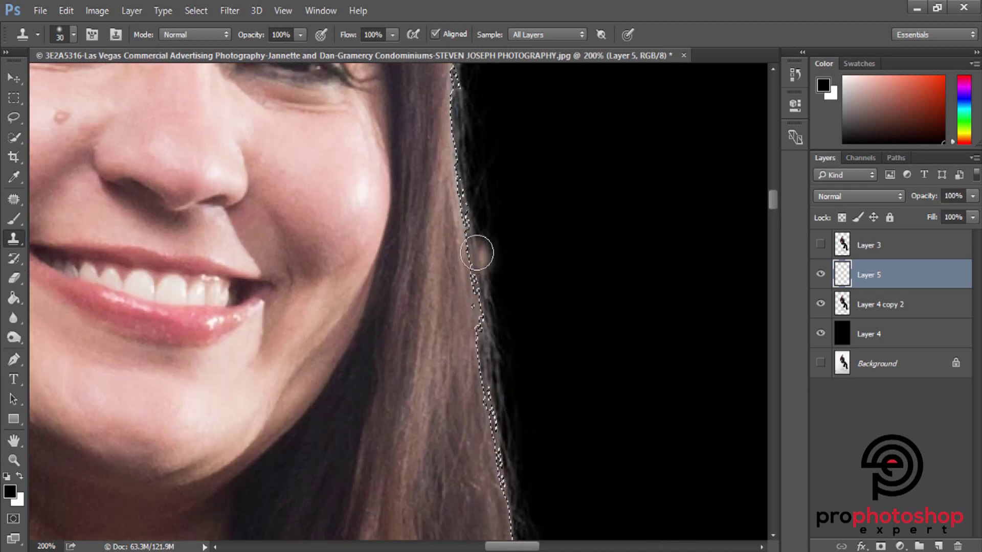
{"action": "scroll", "coordinate": [507, 192], "scroll_direction": "up", "scroll_amount": 1}
{"action": "scroll", "coordinate": [507, 193], "scroll_direction": "up", "scroll_amount": 5}
{"action": "scroll", "coordinate": [507, 193], "scroll_direction": "up", "scroll_amount": 8}
{"action": "scroll", "coordinate": [486, 208], "scroll_direction": "up", "scroll_amount": 5}
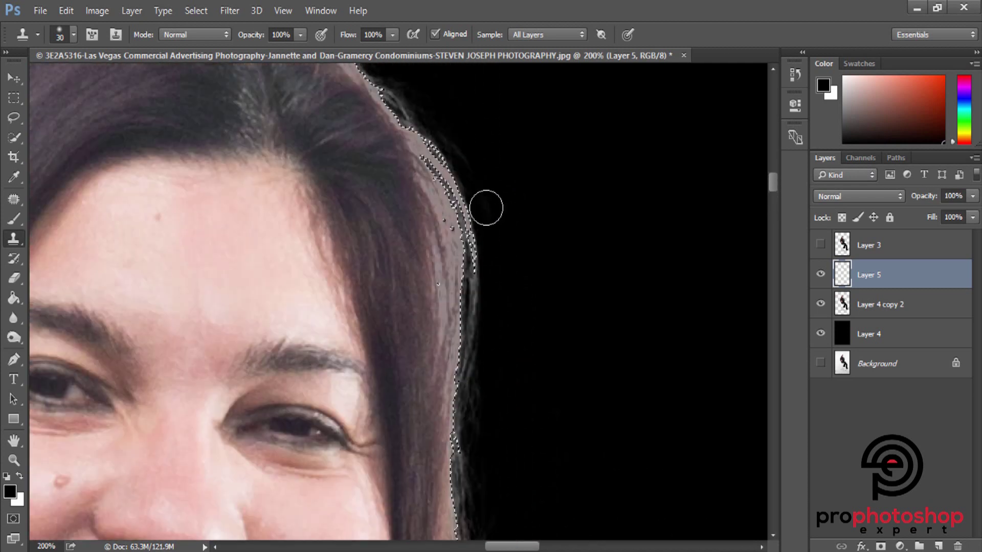
{"action": "mouse_move", "coordinate": [485, 208]}
{"action": "left_mouse_down"}
{"action": "mouse_move", "coordinate": [395, 190]}
{"action": "mouse_move", "coordinate": [412, 186]}
{"action": "mouse_move", "coordinate": [452, 241]}
{"action": "mouse_move", "coordinate": [451, 362]}
{"action": "mouse_move", "coordinate": [445, 269]}
{"action": "mouse_move", "coordinate": [476, 256]}
{"action": "mouse_move", "coordinate": [407, 136]}
{"action": "mouse_move", "coordinate": [468, 230]}
{"action": "mouse_move", "coordinate": [450, 383]}
{"action": "mouse_move", "coordinate": [461, 398]}
{"action": "left_mouse_up"}
Continue cloning over the light fringe up the hair outline to the crown.
{"action": "scroll", "coordinate": [482, 378], "scroll_direction": "down", "scroll_amount": 3}
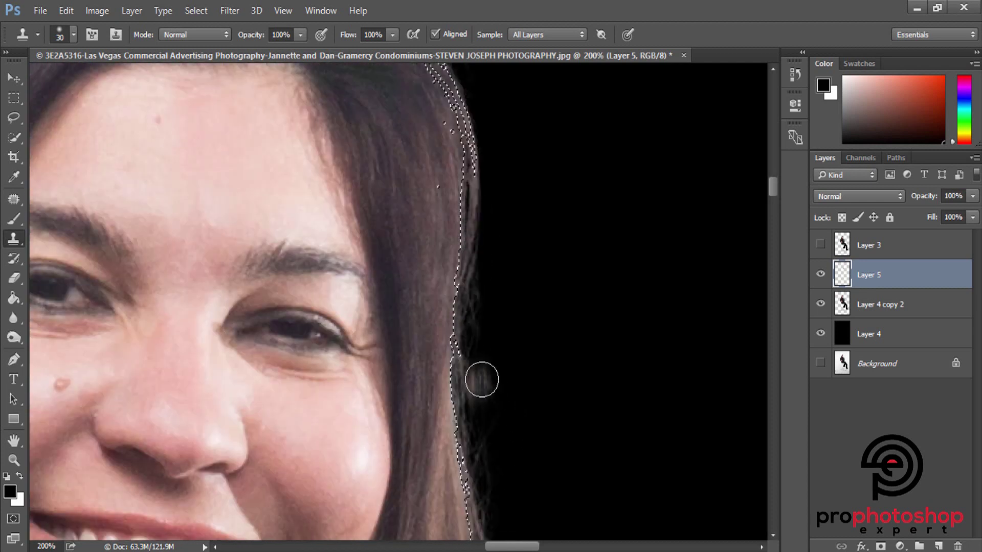
{"action": "scroll", "coordinate": [508, 393], "scroll_direction": "up", "scroll_amount": 3}
{"action": "scroll", "coordinate": [496, 373], "scroll_direction": "up", "scroll_amount": 3}
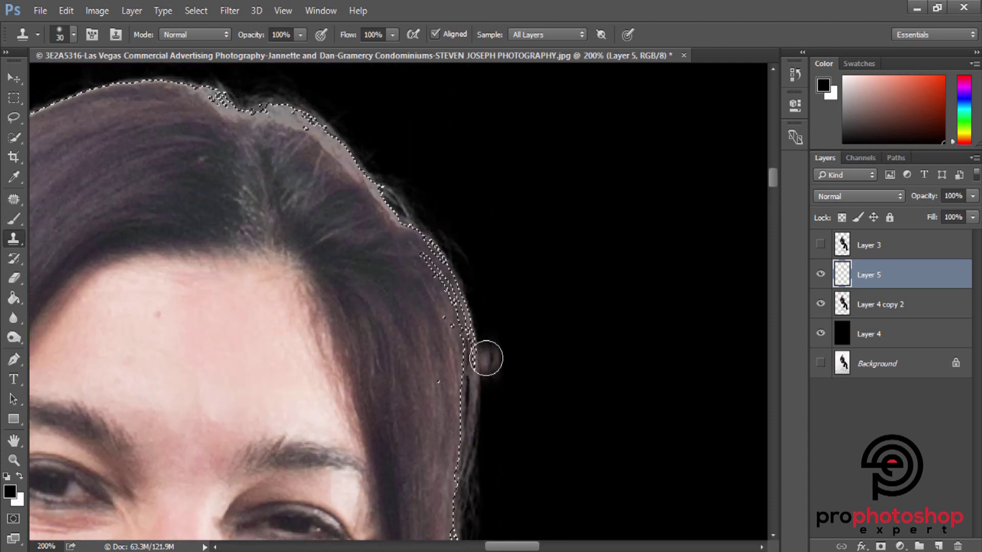
{"action": "scroll", "coordinate": [485, 350], "scroll_direction": "up", "scroll_amount": 3}
{"action": "scroll", "coordinate": [483, 346], "scroll_direction": "up", "scroll_amount": 1}
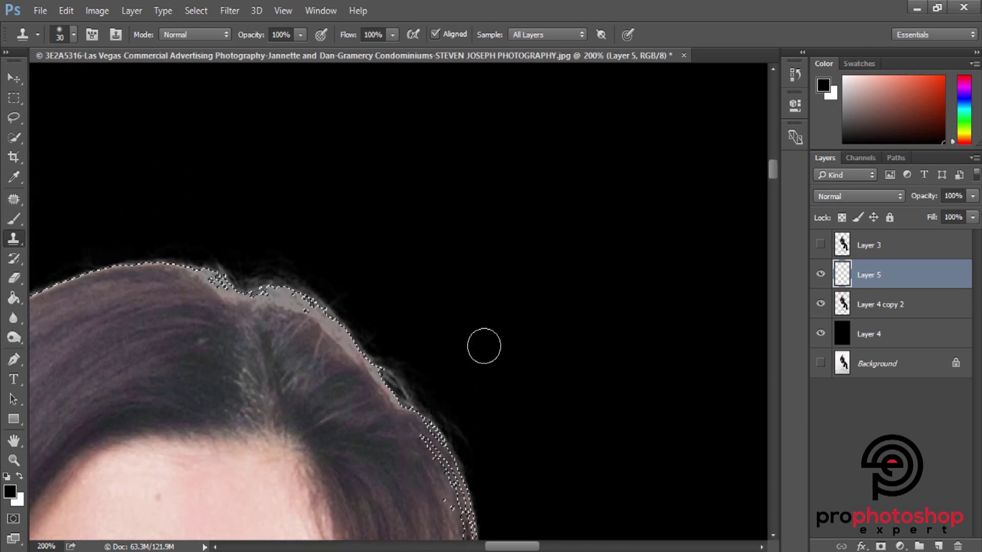
{"action": "scroll", "coordinate": [483, 345], "scroll_direction": "up", "scroll_amount": 2}
{"action": "scroll", "coordinate": [484, 345], "scroll_direction": "down", "scroll_amount": 3}
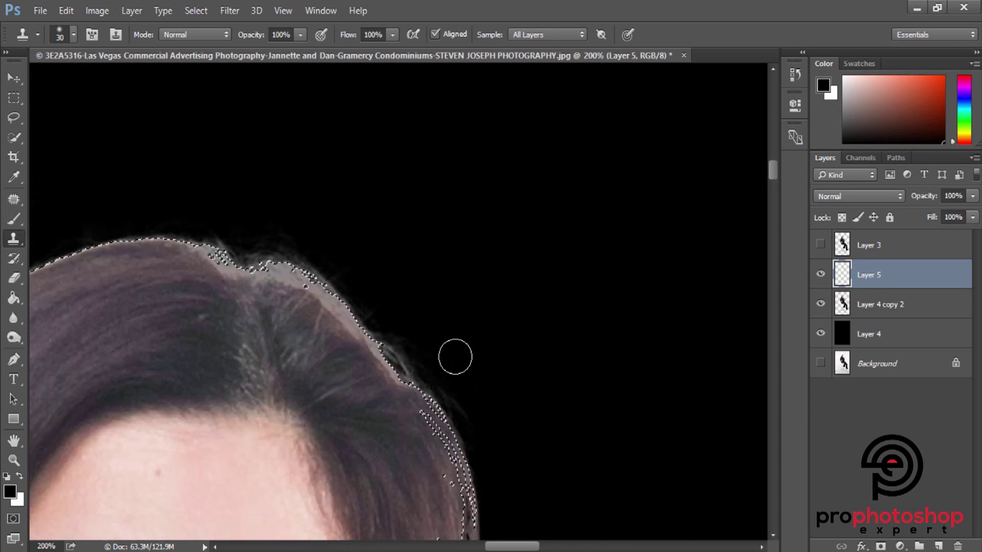
{"action": "left_click_drag", "start_coordinate": [387, 402], "coordinate": [267, 271]}
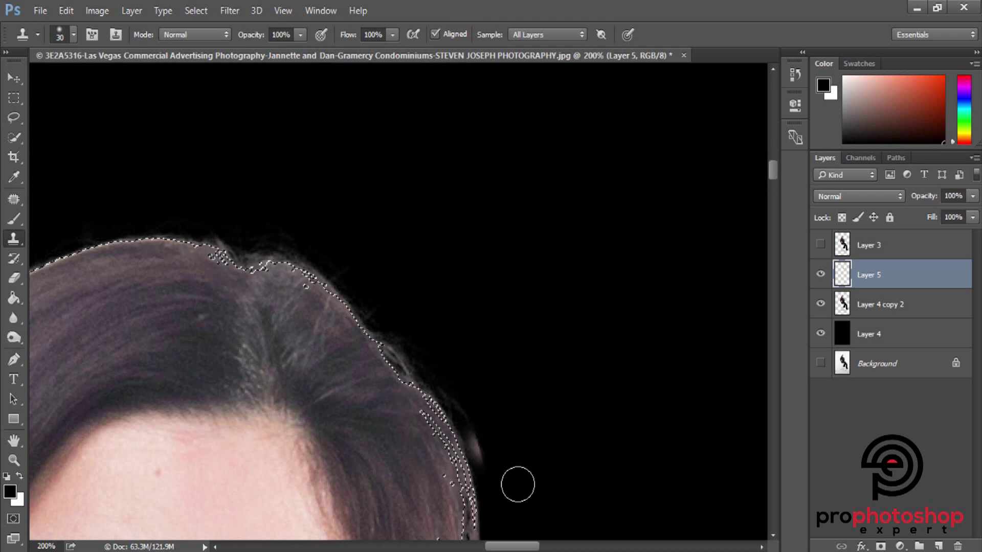
{"action": "left_click_drag", "start_coordinate": [513, 547], "coordinate": [490, 548]}
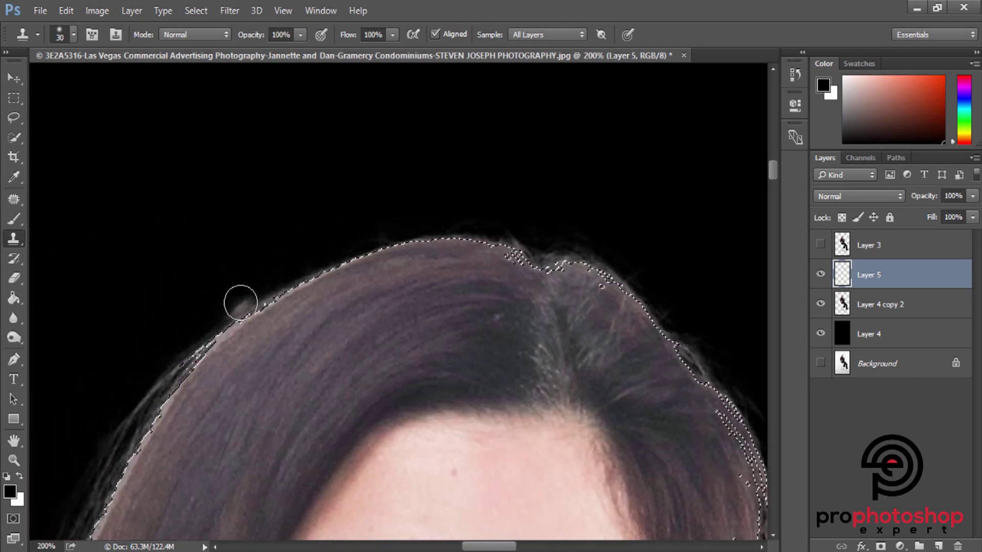
Resize the clone brush to 60, then 50, and clone away the light halo beside the hair.
{"action": "scroll", "coordinate": [164, 388], "scroll_direction": "down", "scroll_amount": 4}
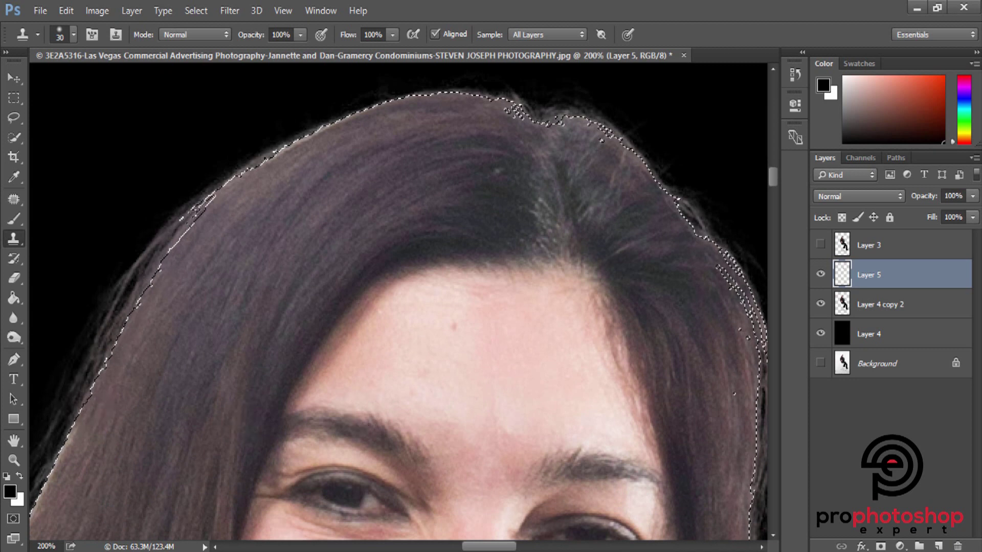
{"action": "scroll", "coordinate": [464, 459], "scroll_direction": "left", "scroll_amount": 8}
{"action": "scroll", "coordinate": [464, 459], "scroll_direction": "down", "scroll_amount": 3}
{"action": "key", "text": "bracketright"}
{"action": "key", "text": "bracketright"}
{"action": "key", "text": "bracketright"}
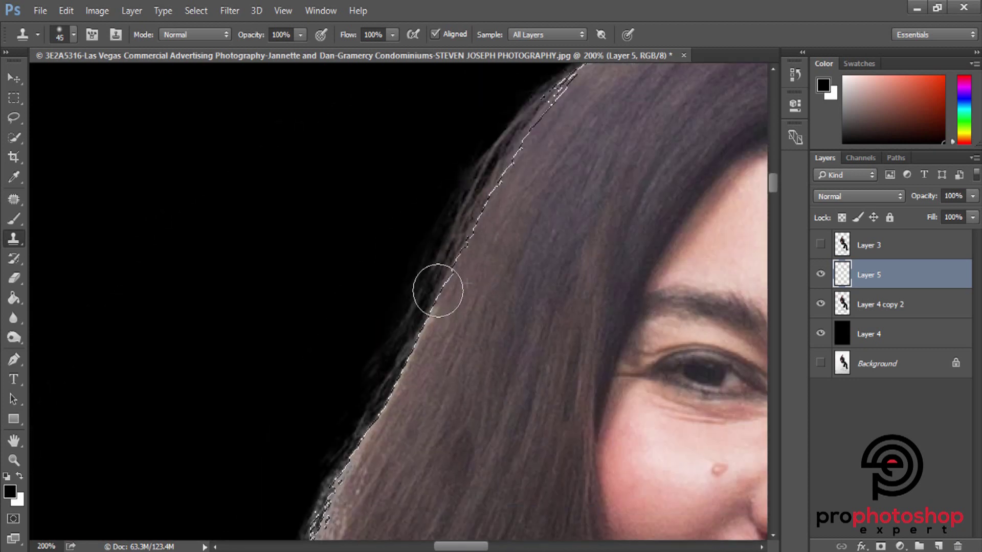
{"action": "scroll", "coordinate": [351, 405], "scroll_direction": "down", "scroll_amount": 2}
{"action": "scroll", "coordinate": [325, 390], "scroll_direction": "down", "scroll_amount": 1}
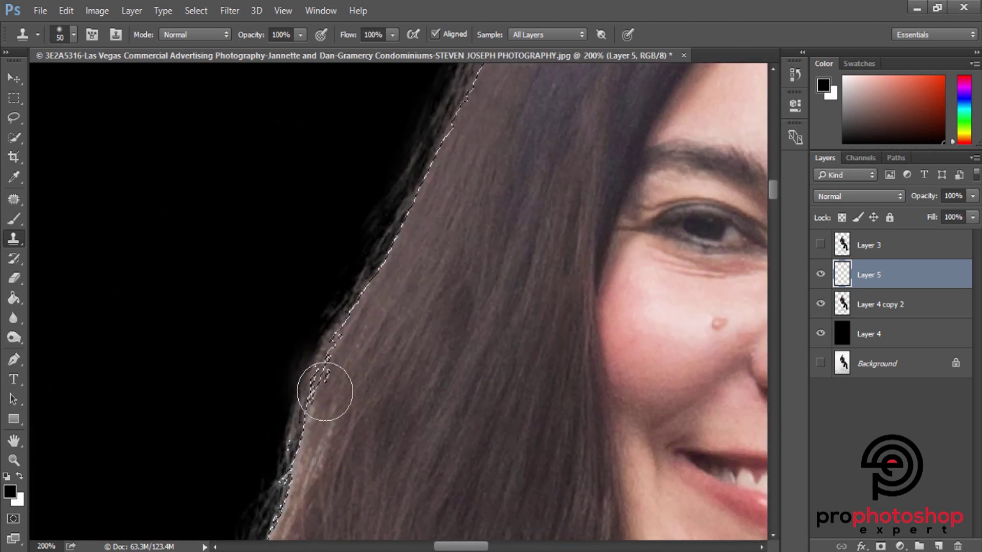
{"action": "scroll", "coordinate": [325, 390], "scroll_direction": "down", "scroll_amount": 1}
{"action": "key", "text": "bracketright"}
{"action": "key", "text": "bracketright"}
{"action": "key", "text": "bracketright"}
{"action": "left_click_drag", "start_coordinate": [328, 312], "coordinate": [340, 373]}
{"action": "key", "text": "bracketleft"}
{"action": "left_click_drag", "start_coordinate": [270, 466], "coordinate": [322, 311]}
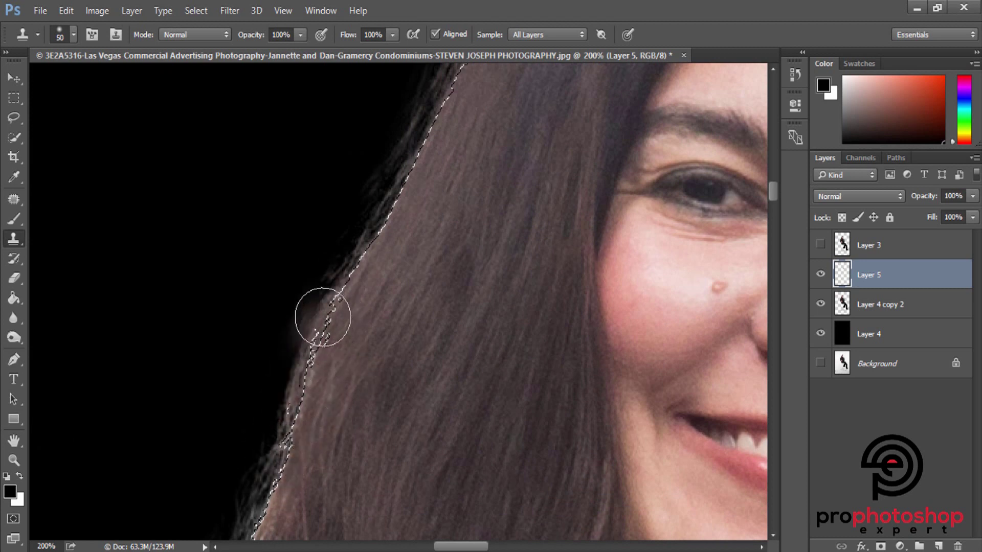
Clone darker hair over grey streaks on the left and upper hair edge, then zoom out.
{"action": "scroll", "coordinate": [252, 416], "scroll_direction": "down", "scroll_amount": 3}
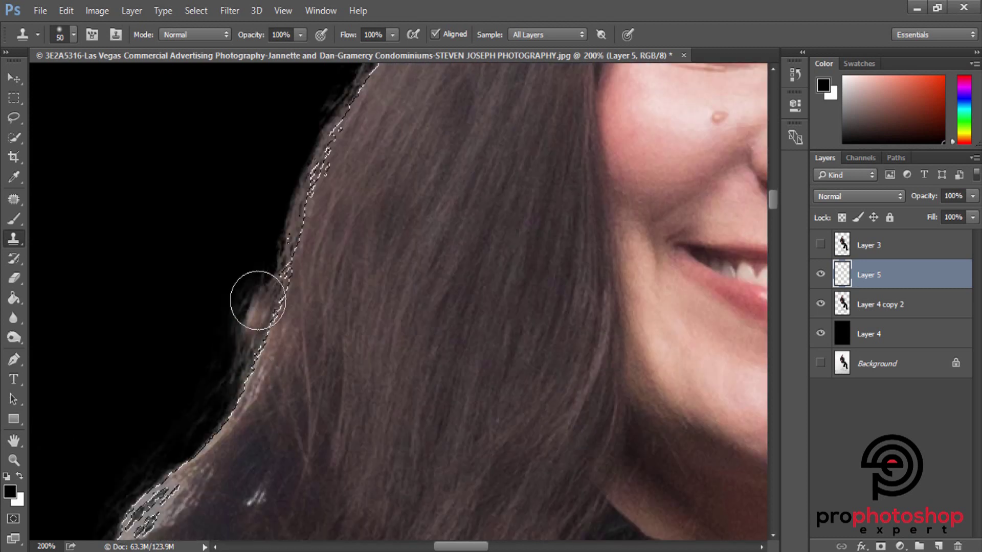
{"action": "scroll", "coordinate": [212, 441], "scroll_direction": "down", "scroll_amount": 2}
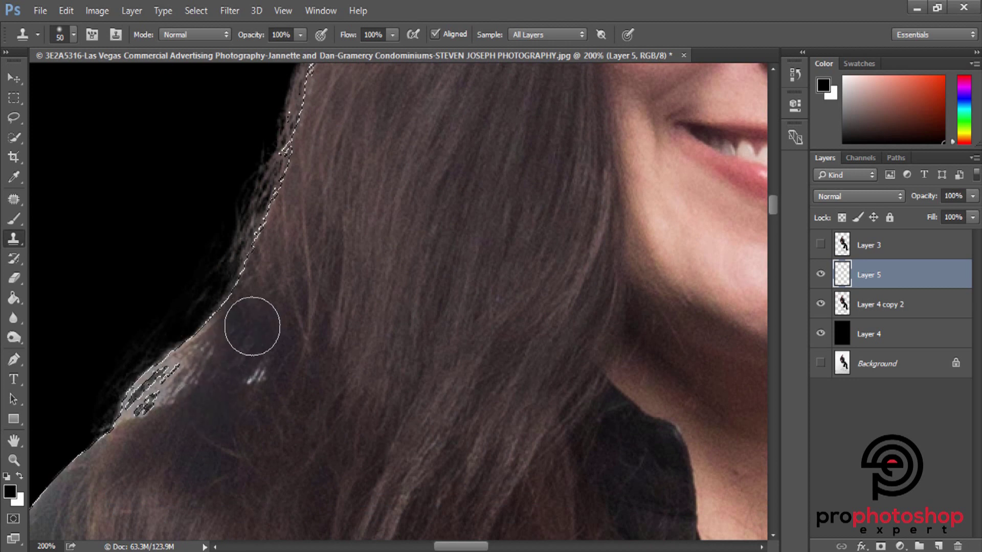
{"action": "mouse_move", "coordinate": [215, 333]}
{"action": "left_mouse_down"}
{"action": "mouse_move", "coordinate": [132, 394]}
{"action": "mouse_move", "coordinate": [145, 368]}
{"action": "left_mouse_up"}
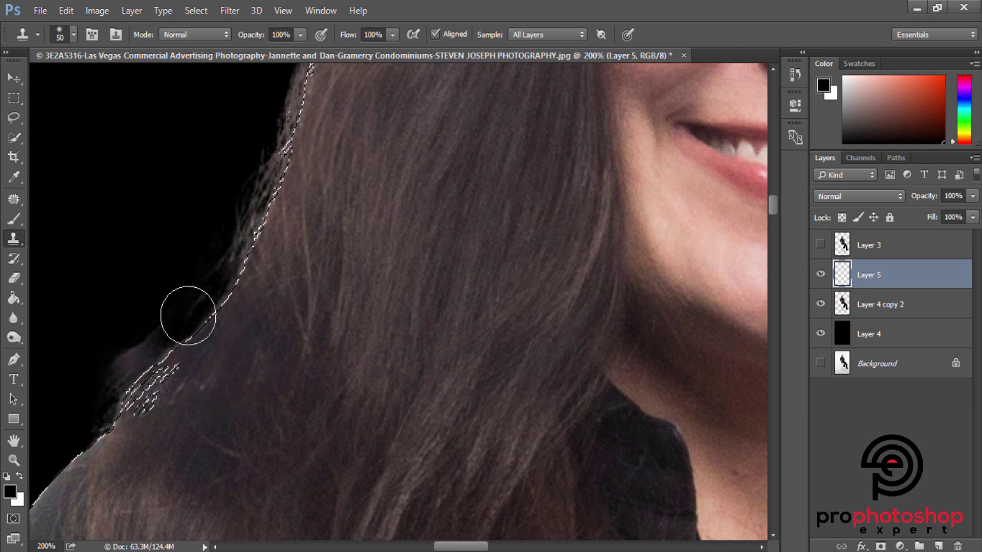
{"action": "left_click_drag", "start_coordinate": [261, 169], "coordinate": [253, 212]}
{"action": "key", "text": "ctrl+minus"}
{"action": "key", "text": "ctrl+minus"}
{"action": "key", "text": "ctrl+minus"}
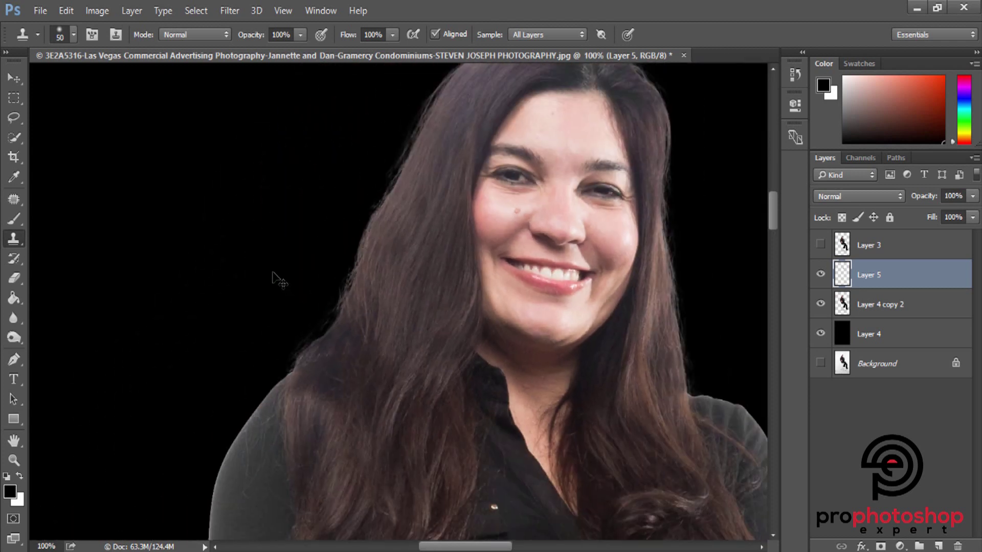
Zoom in on the head, reselect the hair outline, and set the Clone Stamp to 15 px.
{"action": "key", "text": "m"}
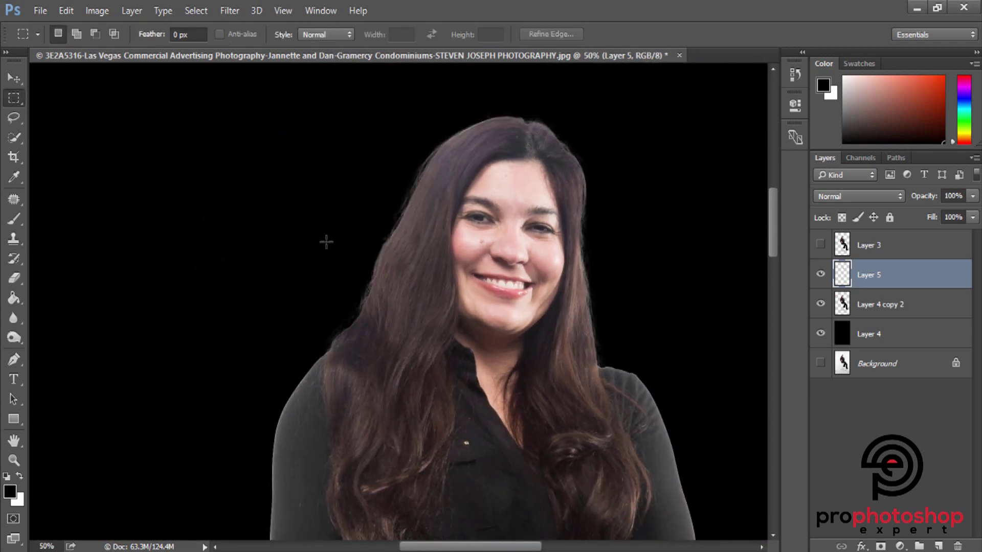
{"action": "key", "text": "ctrl+d"}
{"action": "key", "text": "ctrl+plus"}
{"action": "key", "text": "ctrl+plus"}
{"action": "scroll", "coordinate": [464, 482], "scroll_direction": "up", "scroll_amount": 3}
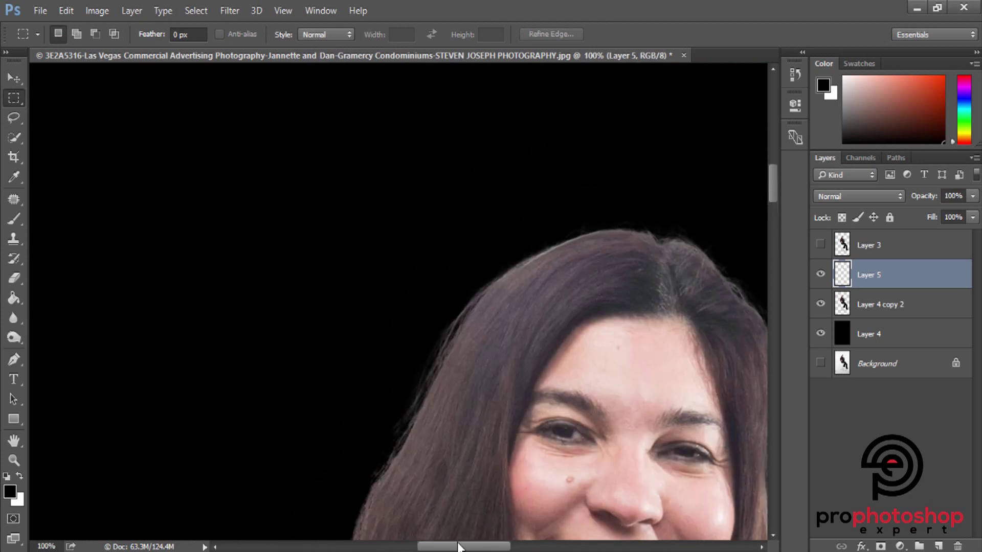
{"action": "scroll", "coordinate": [458, 547], "scroll_direction": "down", "scroll_amount": 2}
{"action": "key", "text": "ctrl+plus"}
{"action": "key", "text": "ctrl+shift+d"}
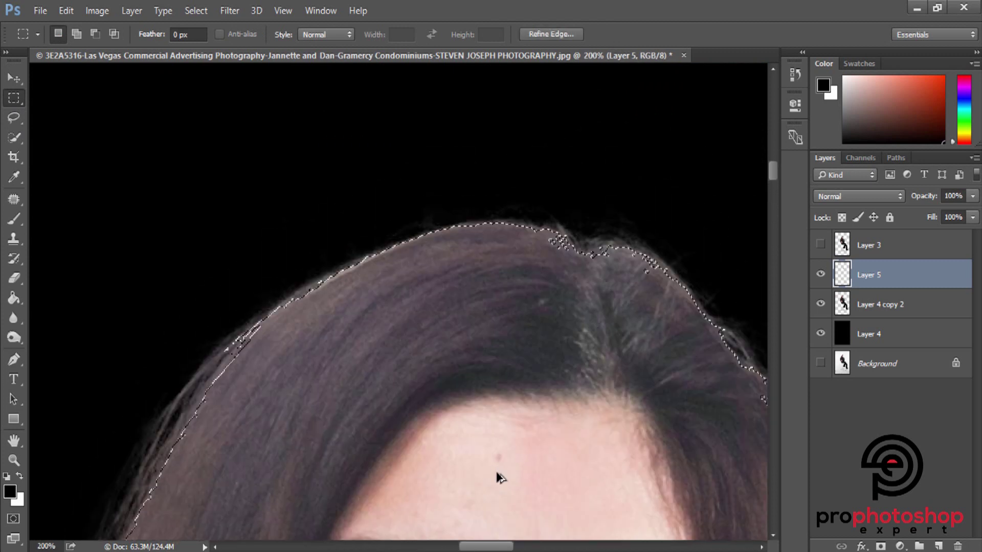
{"action": "left_click", "coordinate": [14, 238]}
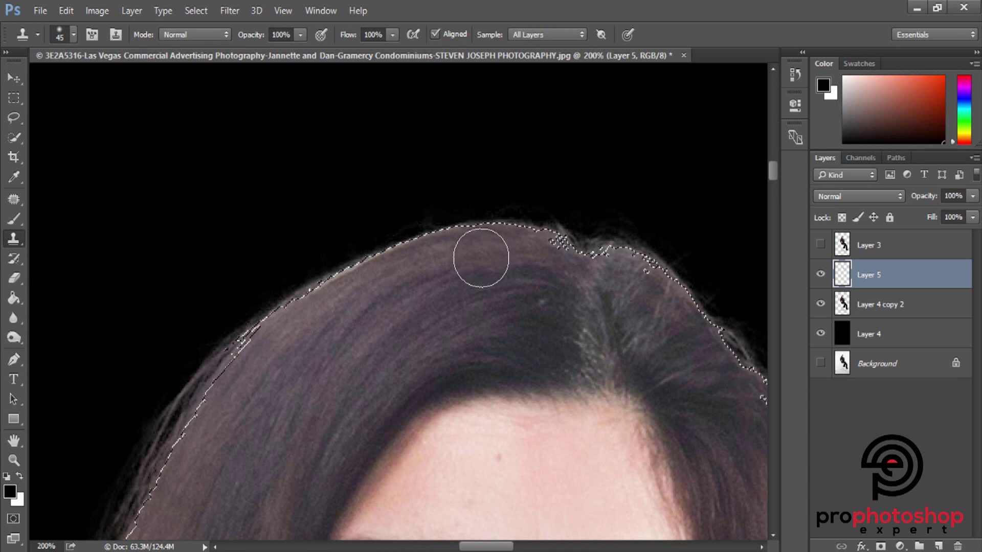
{"action": "key", "text": "bracketleft"}
{"action": "key", "text": "bracketleft"}
{"action": "key", "text": "bracketleft"}
{"action": "key", "text": "bracketleft"}
{"action": "key", "text": "bracketleft"}
{"action": "key", "text": "bracketleft"}
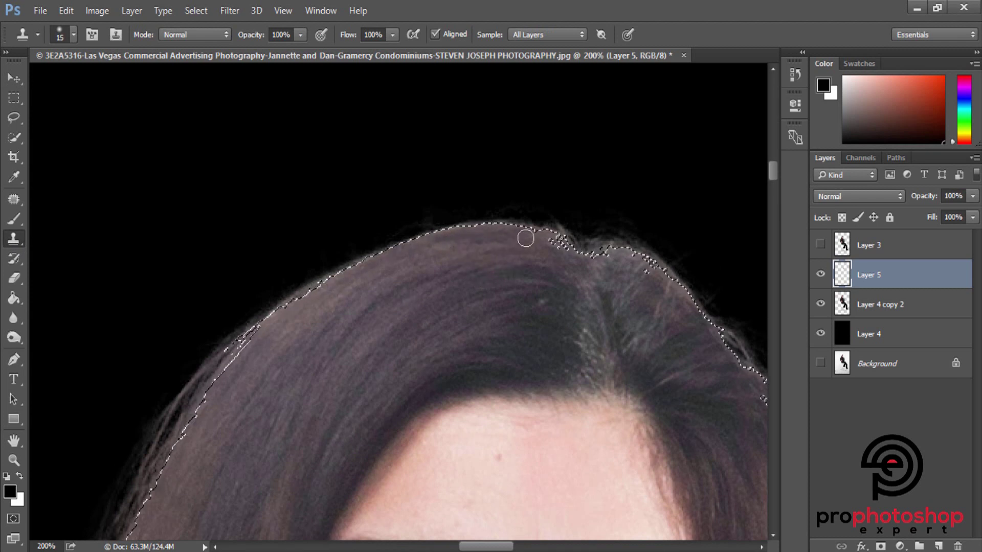
Load Layer 5's selection and clone darker hair over the light fringe on the hair top.
{"action": "key", "text": "m"}
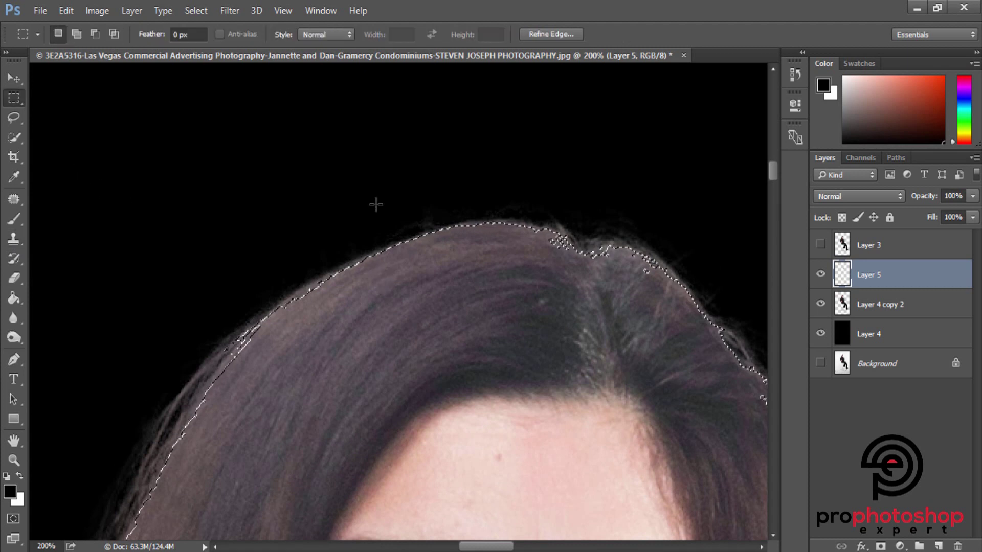
{"action": "left_click", "coordinate": [376, 201]}
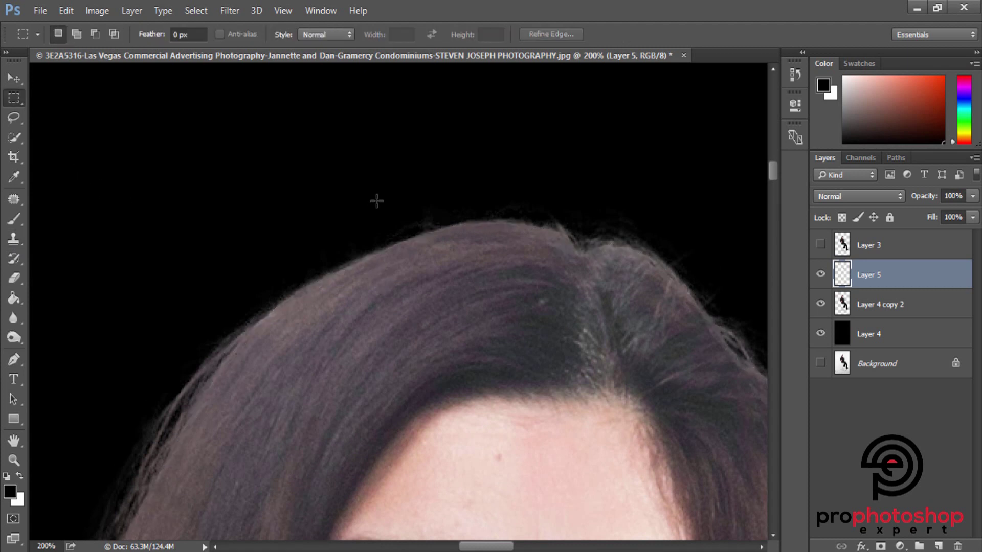
{"action": "left_click", "coordinate": [17, 245]}
{"action": "left_click", "coordinate": [841, 277], "text": "ctrl"}
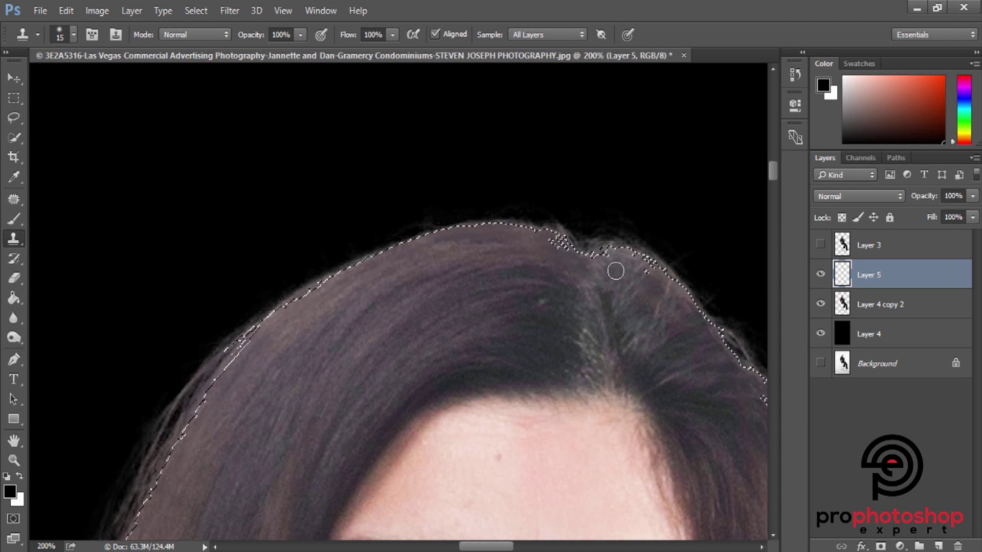
{"action": "left_click", "coordinate": [643, 283], "text": "alt"}
{"action": "left_click", "coordinate": [642, 261]}
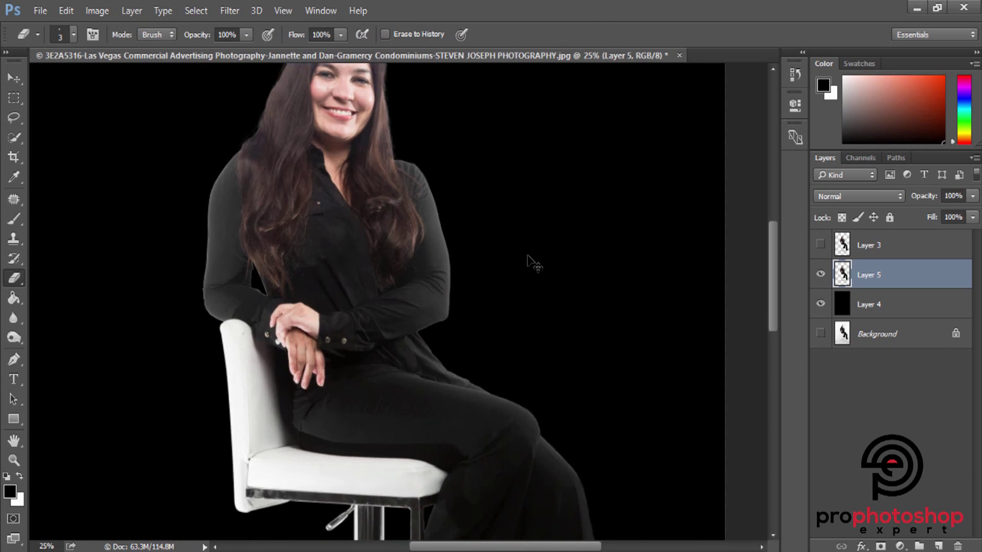
{"action": "scroll", "coordinate": [529, 262], "scroll_direction": "up", "scroll_amount": 2}
Pan up and zoom out slightly to frame the sleeve edge beside the white chair arm.
{"action": "scroll", "coordinate": [659, 276], "scroll_direction": "up", "scroll_amount": 1}
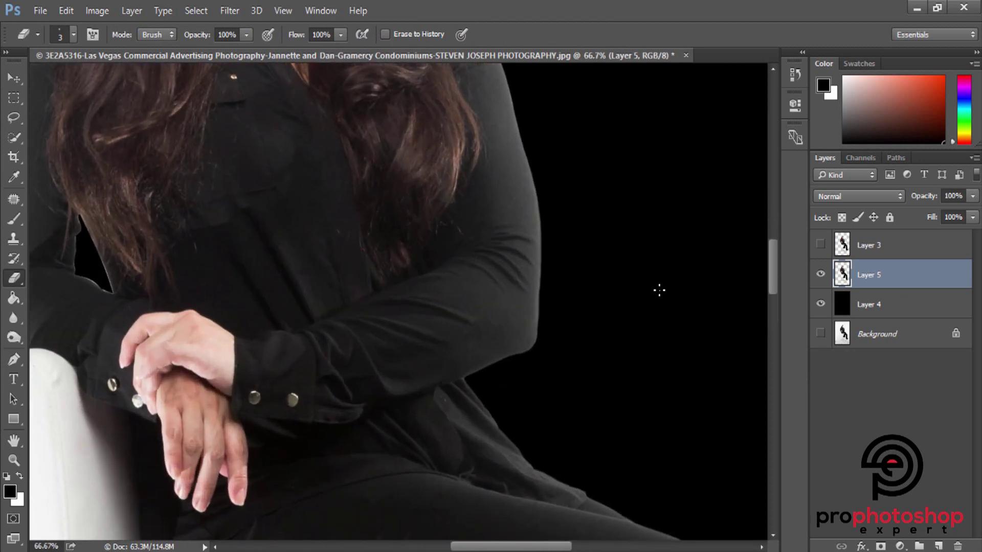
{"action": "left_click_drag", "start_coordinate": [532, 546], "coordinate": [465, 546]}
{"action": "scroll", "coordinate": [428, 383], "scroll_direction": "up", "scroll_amount": 2}
{"action": "scroll", "coordinate": [487, 479], "scroll_direction": "up", "scroll_amount": 2}
{"action": "scroll", "coordinate": [240, 225], "scroll_direction": "up", "scroll_amount": 2}
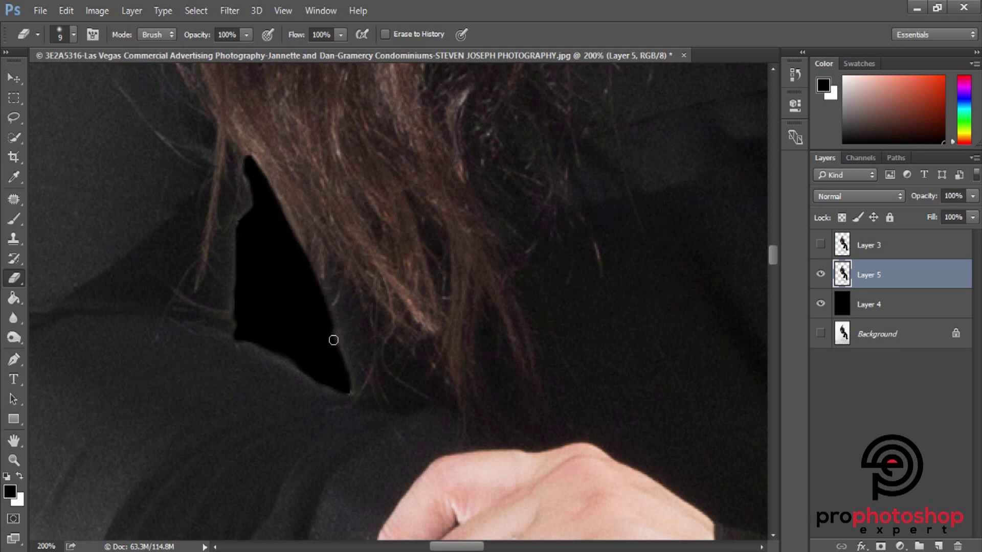
{"action": "key", "text": "ctrl+minus"}
{"action": "scroll", "coordinate": [262, 386], "scroll_direction": "up", "scroll_amount": 2}
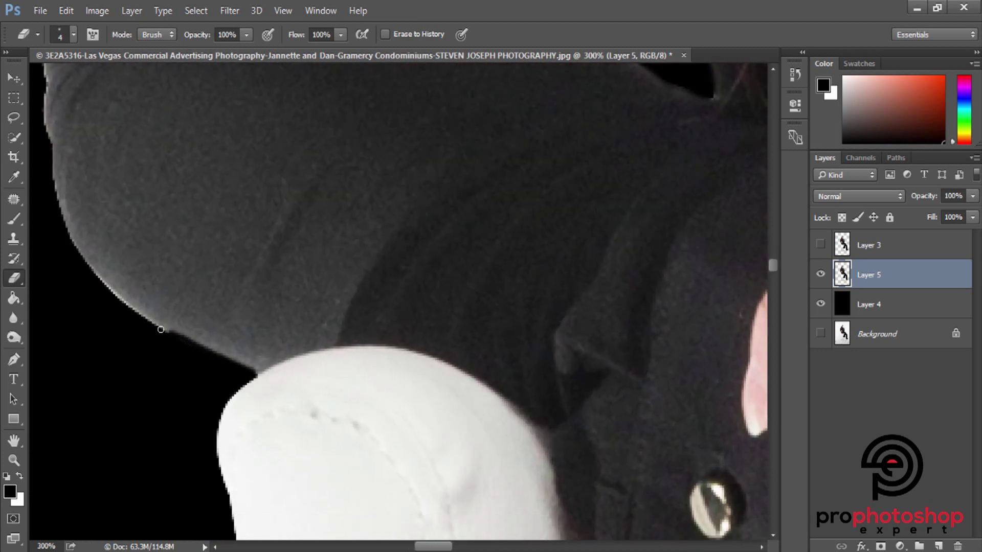
With a slightly enlarged eraser, erase the light halo along the sleeve edge.
{"action": "scroll", "coordinate": [210, 439], "scroll_direction": "up", "scroll_amount": 2}
{"action": "scroll", "coordinate": [306, 438], "scroll_direction": "left", "scroll_amount": 5}
{"action": "key", "text": "bracketright"}
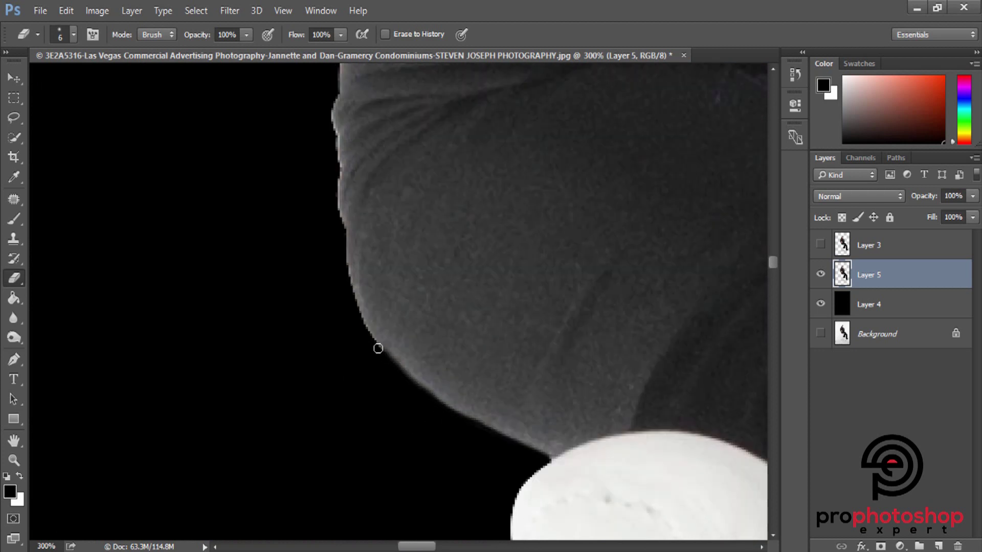
{"action": "scroll", "coordinate": [332, 331], "scroll_direction": "up", "scroll_amount": 2}
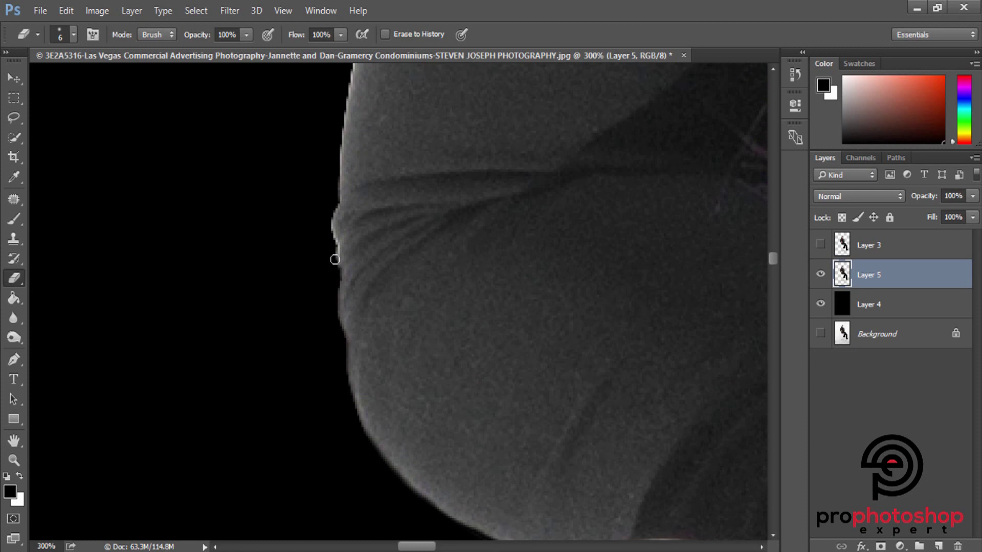
{"action": "scroll", "coordinate": [322, 235], "scroll_direction": "up", "scroll_amount": 1}
{"action": "scroll", "coordinate": [319, 309], "scroll_direction": "up", "scroll_amount": 2}
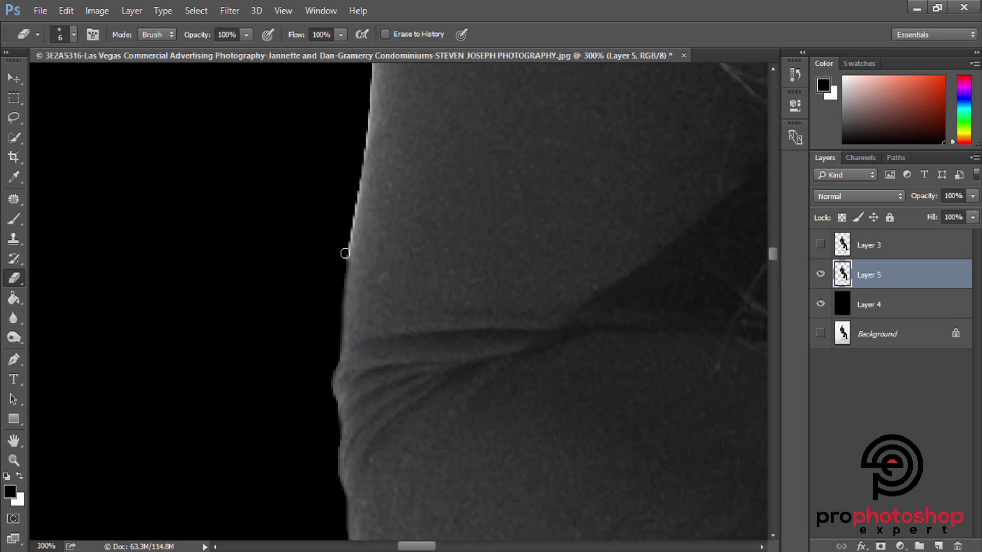
{"action": "scroll", "coordinate": [363, 123], "scroll_direction": "up", "scroll_amount": 1}
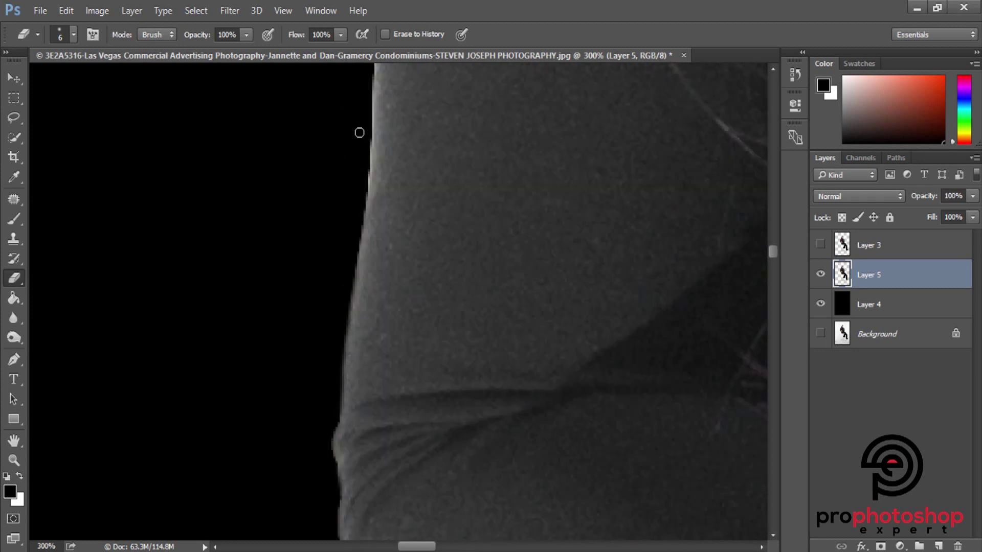
{"action": "scroll", "coordinate": [352, 200], "scroll_direction": "up", "scroll_amount": 1}
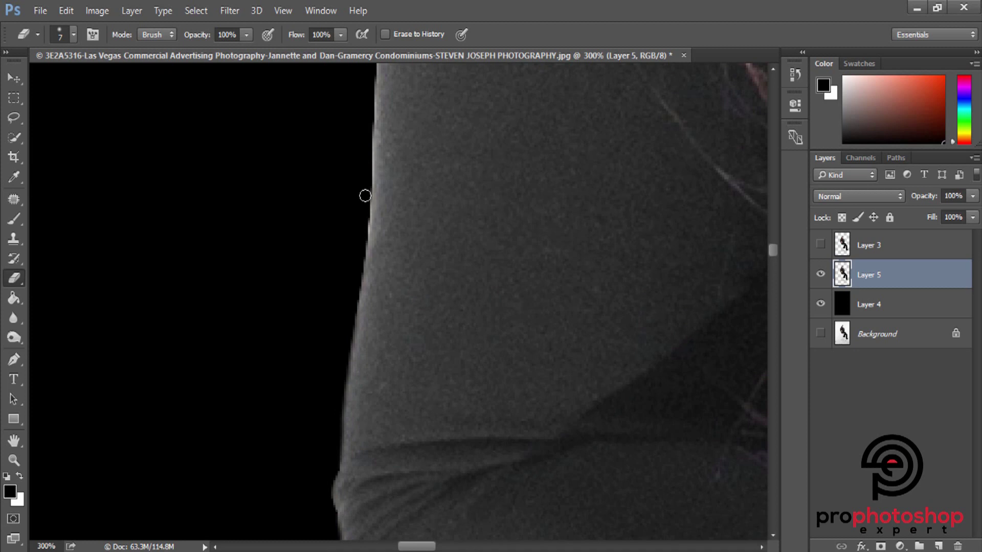
{"action": "scroll", "coordinate": [355, 266], "scroll_direction": "up", "scroll_amount": 2}
{"action": "scroll", "coordinate": [353, 307], "scroll_direction": "up", "scroll_amount": 2}
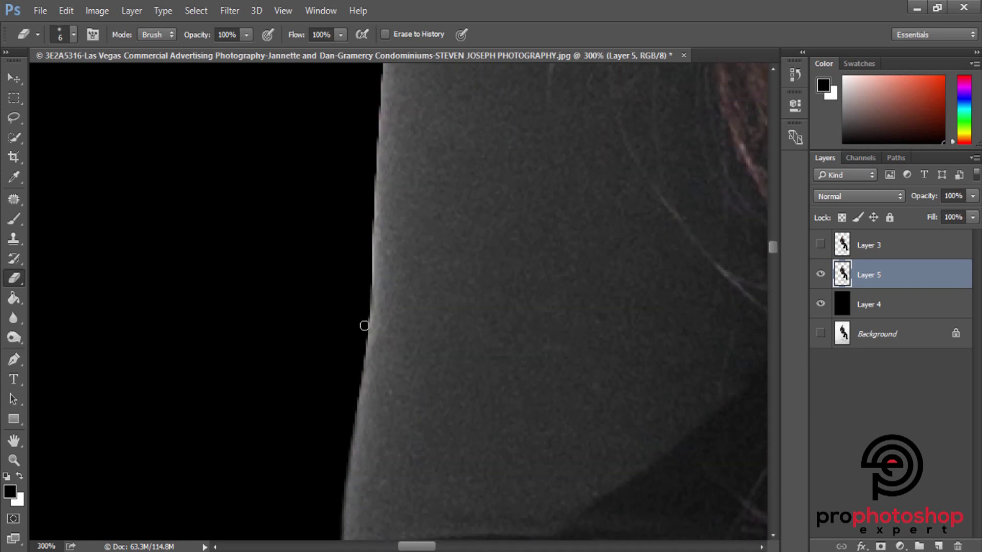
{"action": "left_click_drag", "start_coordinate": [369, 284], "coordinate": [371, 222]}
{"action": "left_click_drag", "start_coordinate": [374, 157], "coordinate": [372, 106]}
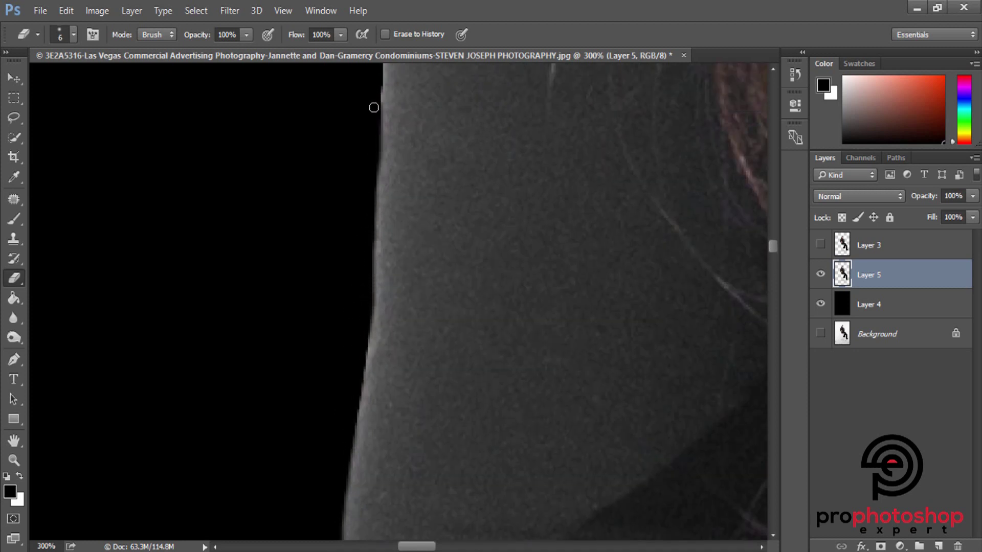
{"action": "scroll", "coordinate": [371, 133], "scroll_direction": "up", "scroll_amount": 2}
{"action": "key", "text": "bracketright"}
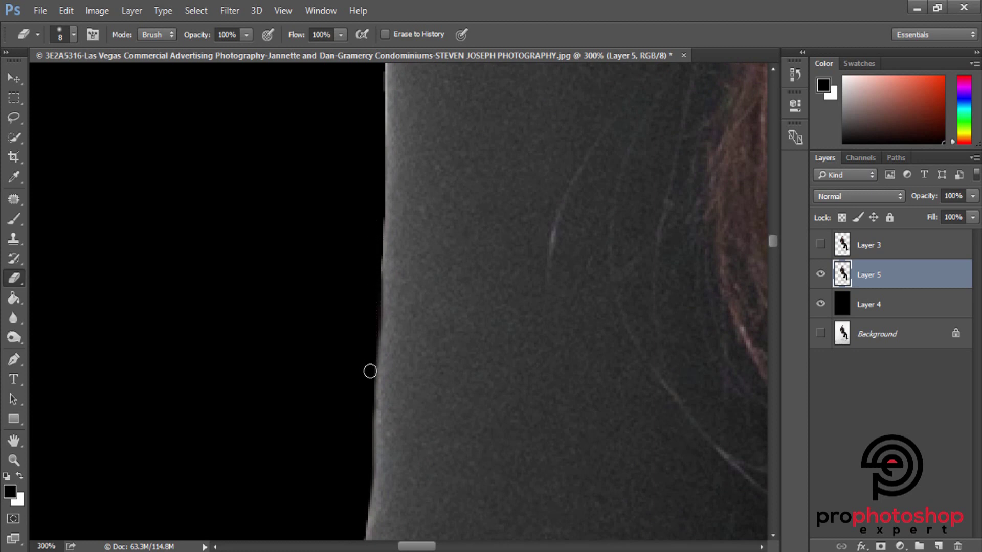
{"action": "left_click_drag", "start_coordinate": [373, 250], "coordinate": [377, 445]}
Erase the halo along the straight part of the shoulder edge.
{"action": "scroll", "coordinate": [370, 404], "scroll_direction": "up", "scroll_amount": 6}
{"action": "scroll", "coordinate": [386, 185], "scroll_direction": "up", "scroll_amount": 1}
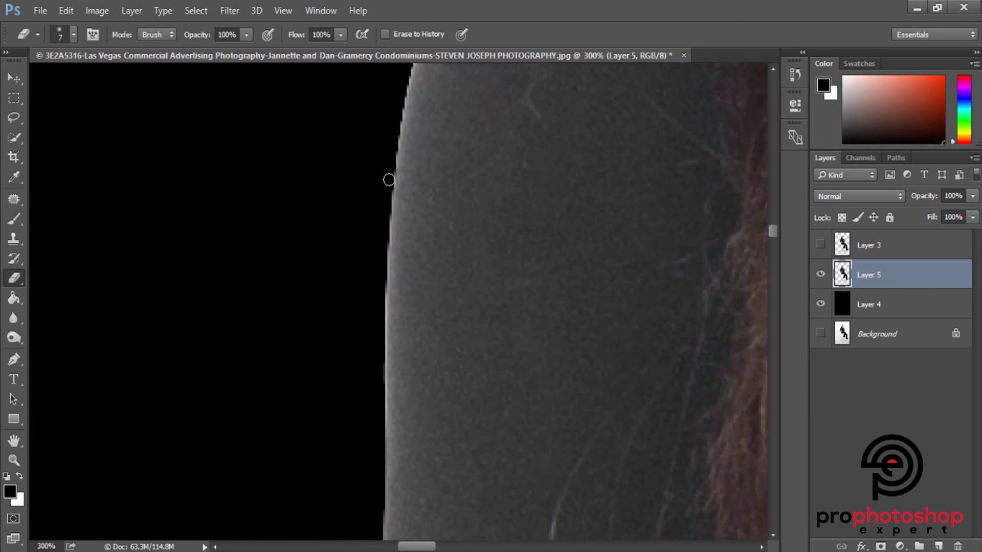
{"action": "left_click_drag", "start_coordinate": [386, 218], "coordinate": [383, 260]}
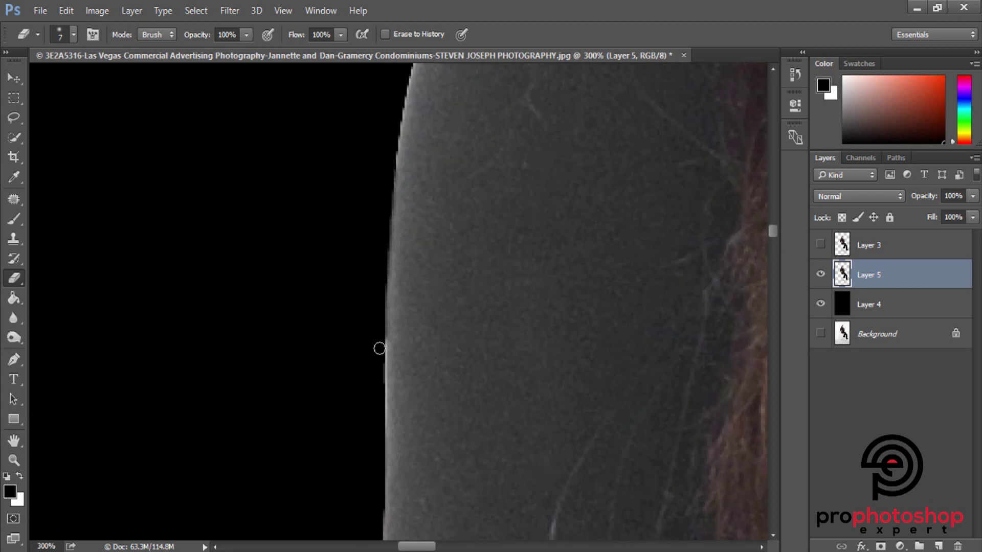
{"action": "left_click_drag", "start_coordinate": [380, 349], "coordinate": [378, 429]}
{"action": "scroll", "coordinate": [386, 332], "scroll_direction": "up", "scroll_amount": 2}
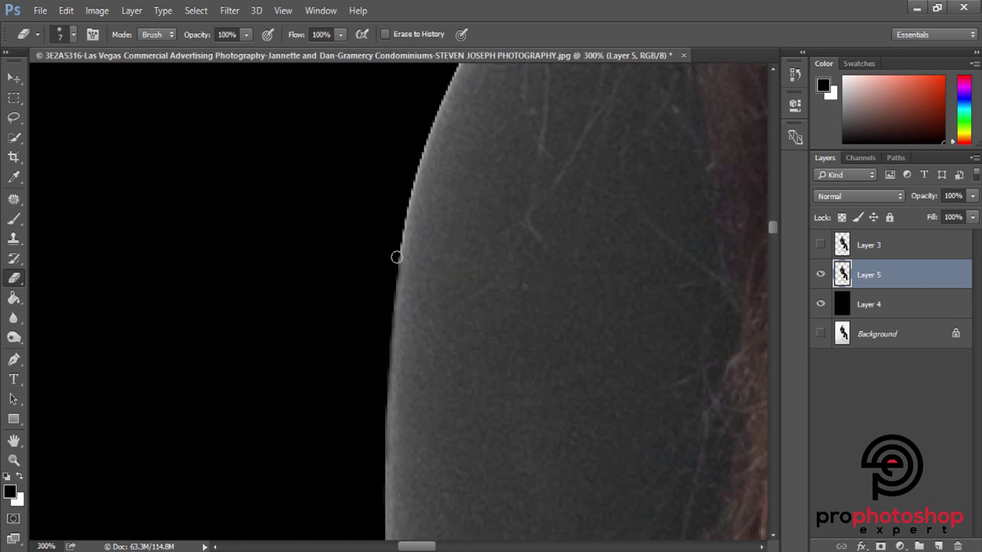
{"action": "scroll", "coordinate": [398, 248], "scroll_direction": "up", "scroll_amount": 2}
{"action": "key", "text": "bracketleft"}
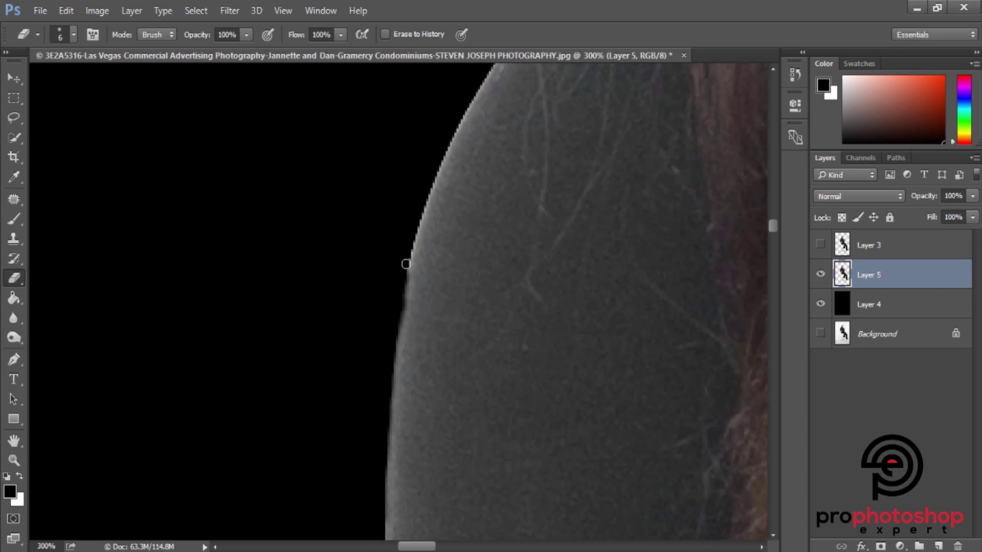
Erase the halo up the curved shoulder edge with a smaller eraser.
{"action": "left_click_drag", "start_coordinate": [405, 263], "coordinate": [467, 99]}
{"action": "scroll", "coordinate": [464, 167], "scroll_direction": "up", "scroll_amount": 2}
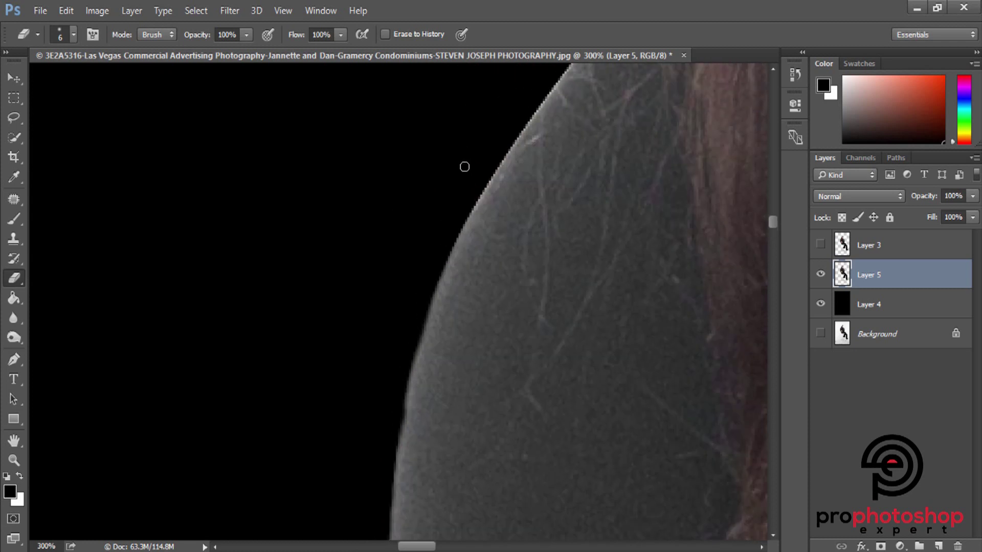
{"action": "left_click_drag", "start_coordinate": [472, 196], "coordinate": [528, 114]}
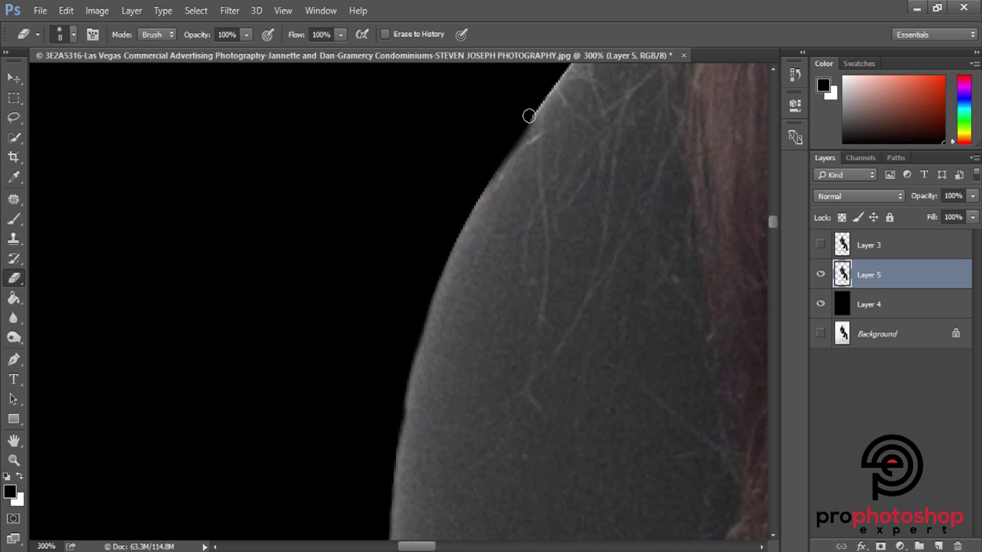
{"action": "scroll", "coordinate": [526, 154], "scroll_direction": "up", "scroll_amount": 2}
{"action": "key", "text": "bracketleft"}
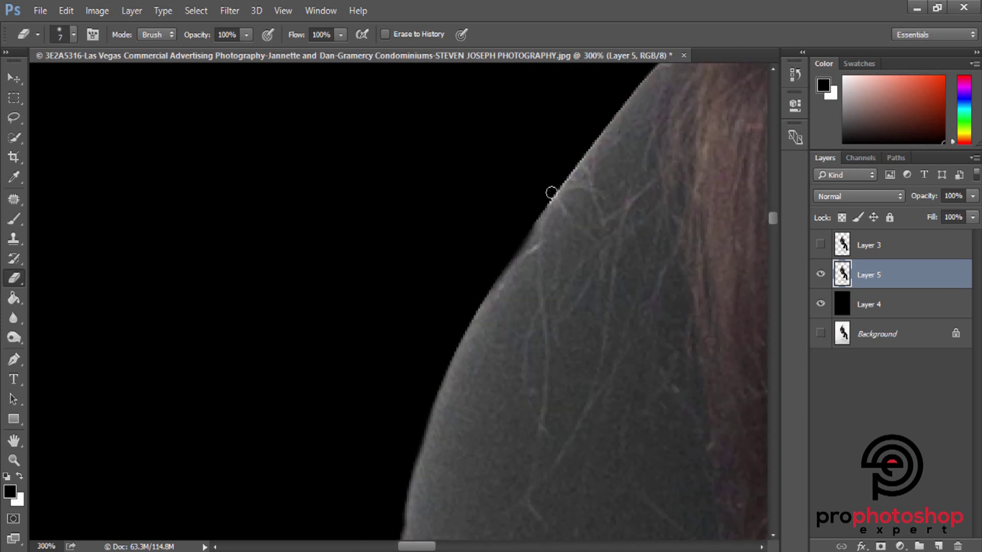
{"action": "mouse_move", "coordinate": [551, 193]}
{"action": "left_mouse_down"}
{"action": "mouse_move", "coordinate": [588, 138]}
{"action": "mouse_move", "coordinate": [597, 143]}
{"action": "left_mouse_up"}
{"action": "scroll", "coordinate": [596, 142], "scroll_direction": "up", "scroll_amount": 2}
Erase the remaining halo along the lower shoulder and up toward the hair.
{"action": "key", "text": "bracketright"}
{"action": "key", "text": "bracketright"}
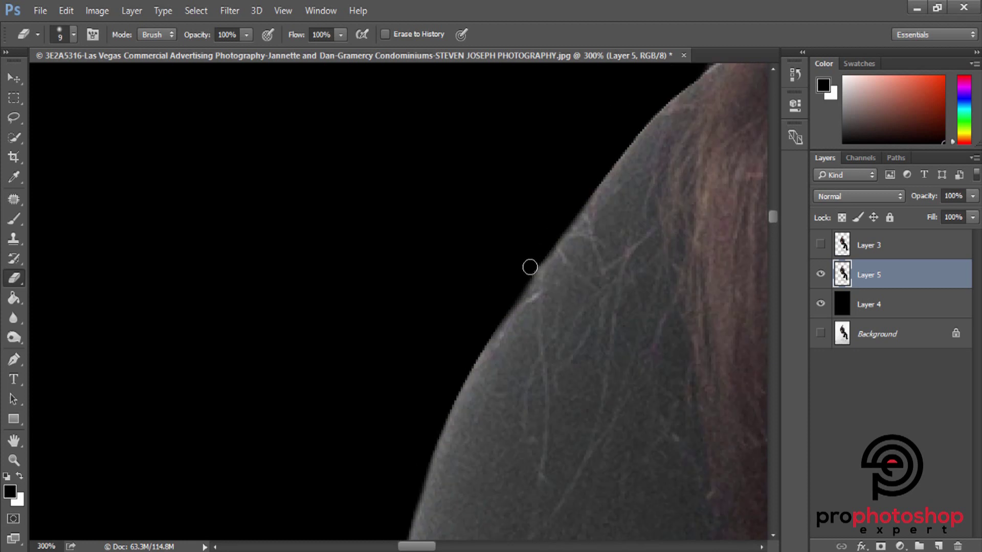
{"action": "left_click_drag", "start_coordinate": [474, 354], "coordinate": [451, 397]}
{"action": "scroll", "coordinate": [682, 378], "scroll_direction": "up", "scroll_amount": 1}
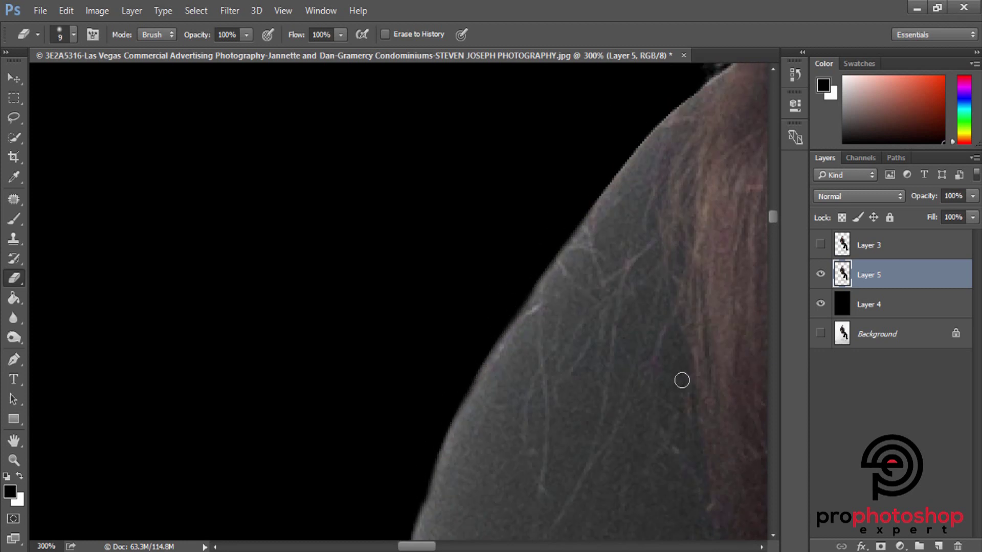
{"action": "scroll", "coordinate": [524, 520], "scroll_direction": "up", "scroll_amount": 4}
{"action": "left_click_drag", "start_coordinate": [432, 547], "coordinate": [453, 546]}
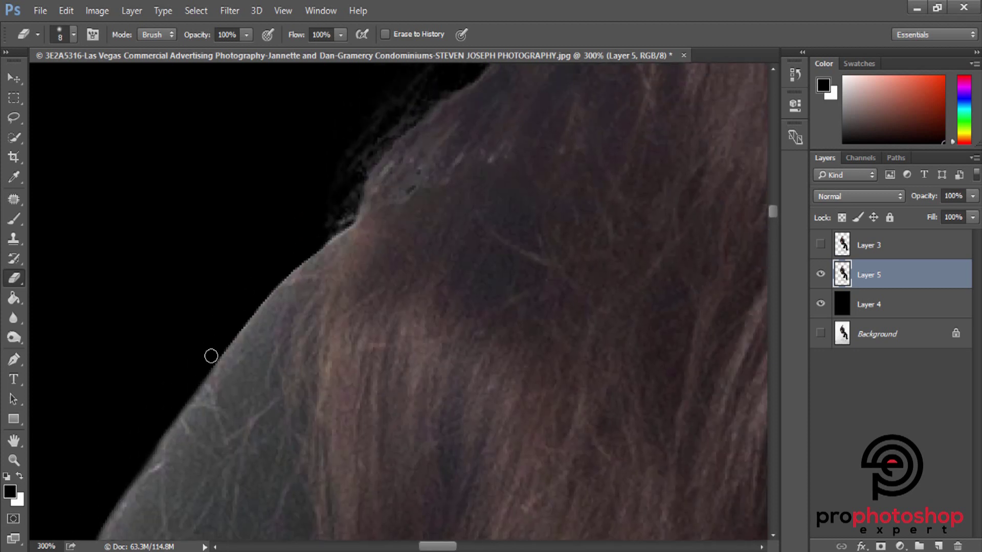
{"action": "mouse_move", "coordinate": [211, 363]}
{"action": "left_mouse_down"}
{"action": "mouse_move", "coordinate": [252, 308]}
{"action": "mouse_move", "coordinate": [348, 222]}
{"action": "mouse_move", "coordinate": [257, 299]}
{"action": "left_mouse_up"}
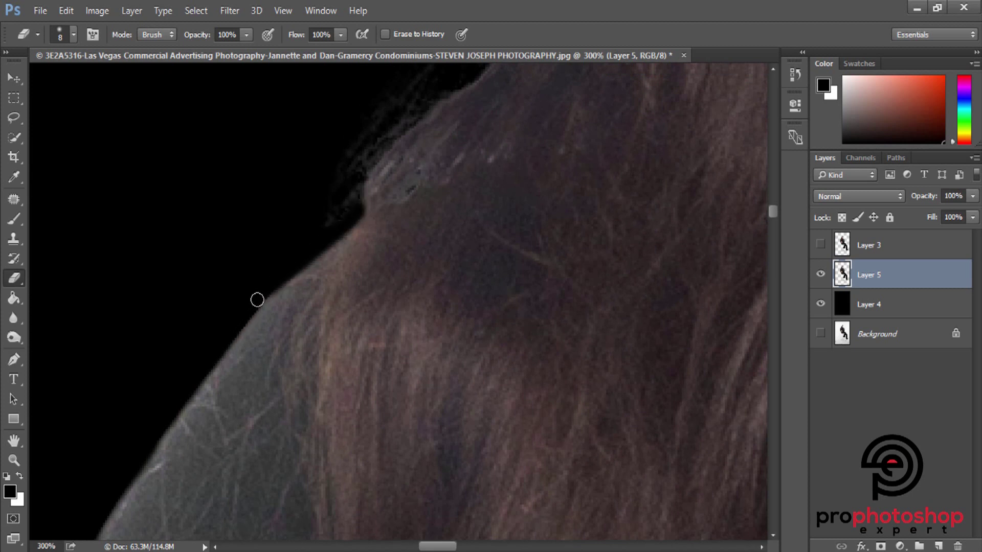
Zoom out to view the whole woman and stool.
{"action": "key", "text": "ctrl+minus"}
{"action": "key", "text": "ctrl+minus"}
{"action": "key", "text": "ctrl+minus"}
{"action": "key", "text": "ctrl+minus"}
{"action": "key", "text": "ctrl+minus"}
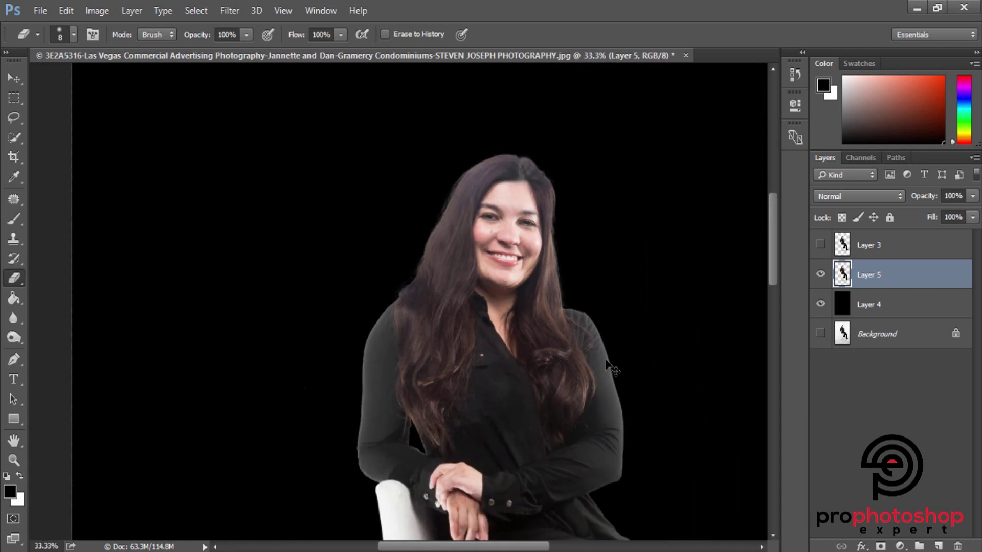
{"action": "key", "text": "ctrl+minus"}
{"action": "key", "text": "ctrl+minus"}
{"action": "key", "text": "ctrl+plus"}
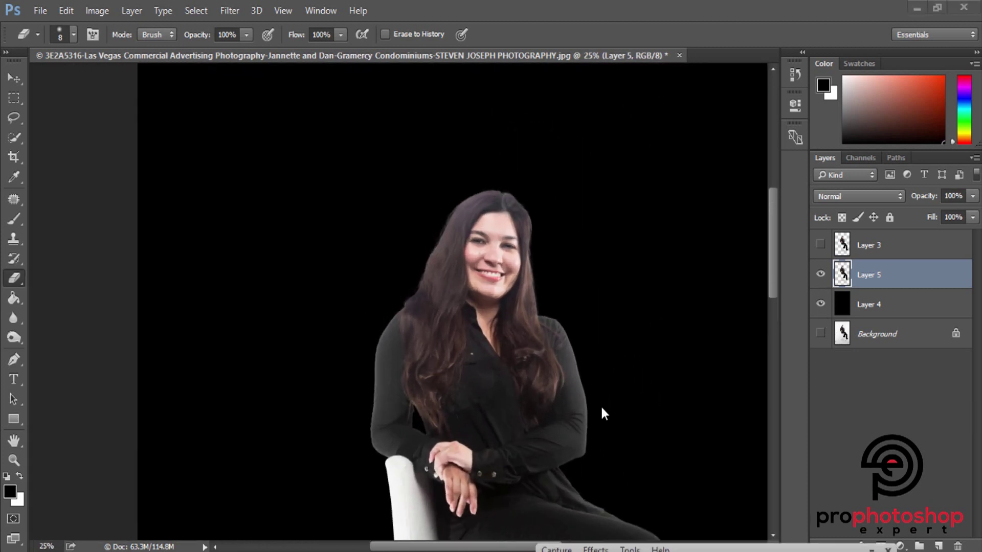
{"action": "key", "text": "ctrl+minus"}
{"action": "key", "text": "ctrl+minus"}
{"action": "key", "text": "ctrl+minus"}
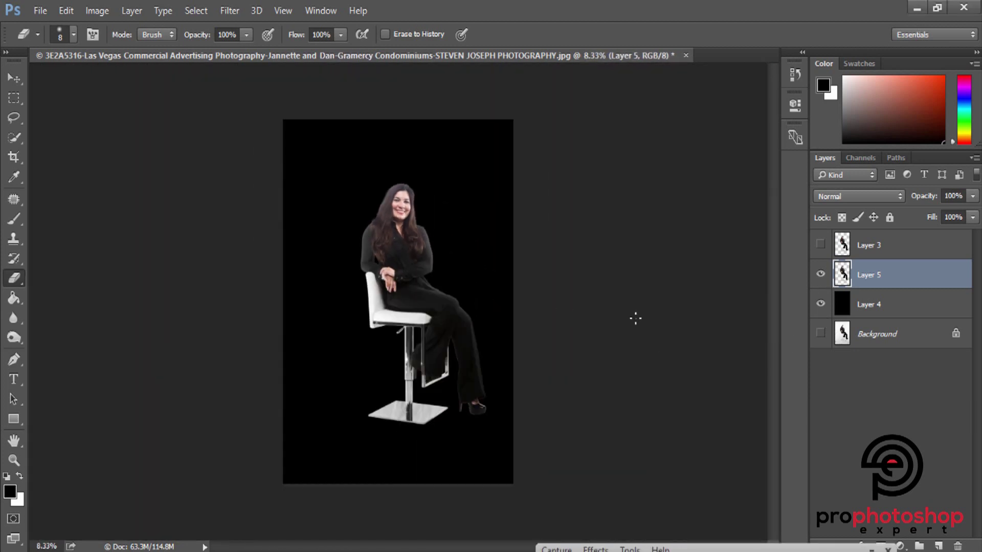
Reopen the recent restaurant interior photo and load the woman-and-stool selection in the composite.
{"action": "left_click", "coordinate": [44, 9]}
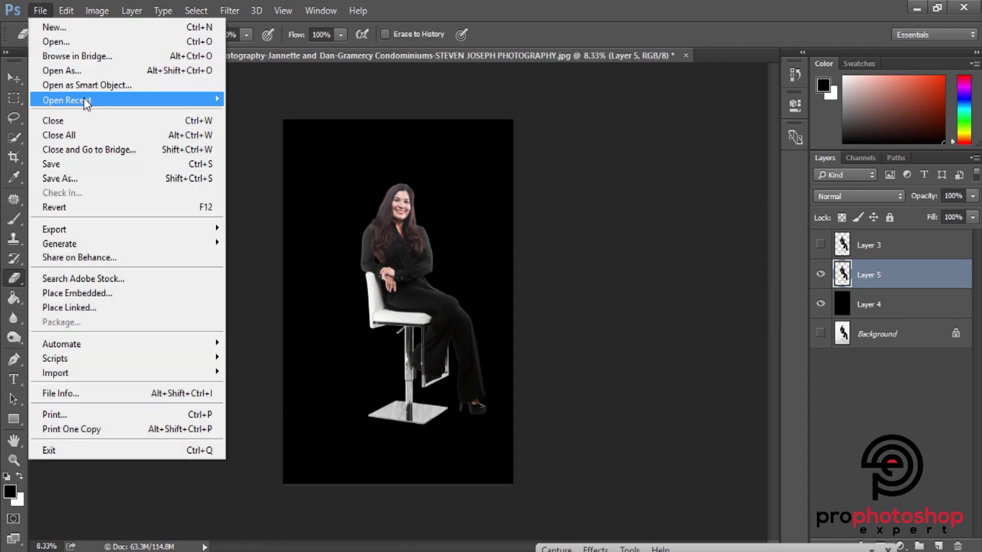
{"action": "mouse_move", "coordinate": [66, 100]}
{"action": "left_click", "coordinate": [382, 119]}
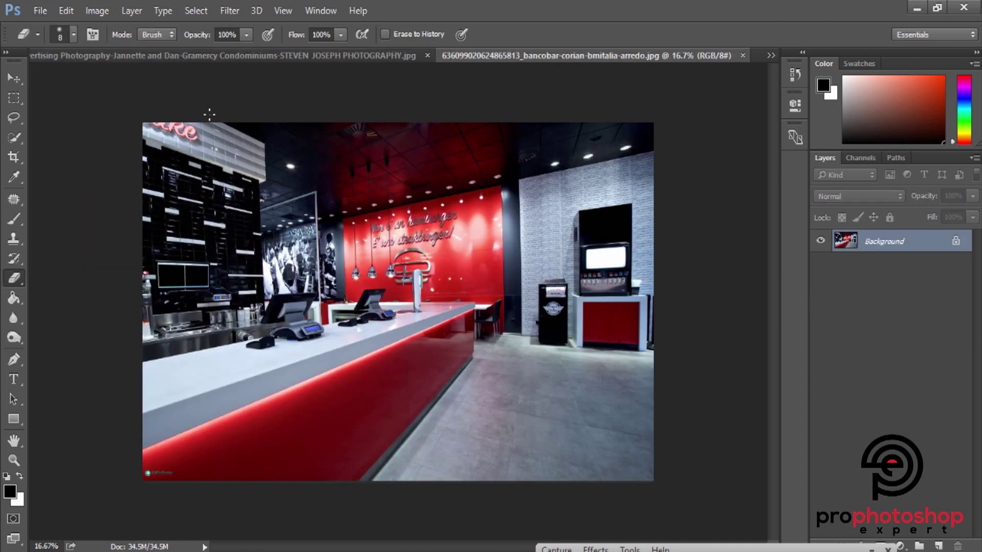
{"action": "left_click", "coordinate": [201, 57]}
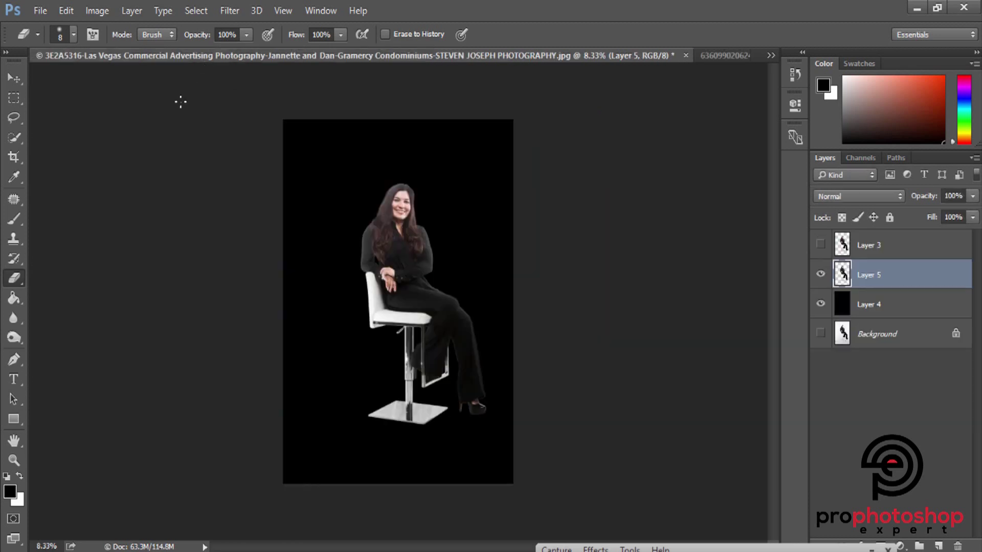
{"action": "left_click", "coordinate": [852, 280], "text": "ctrl"}
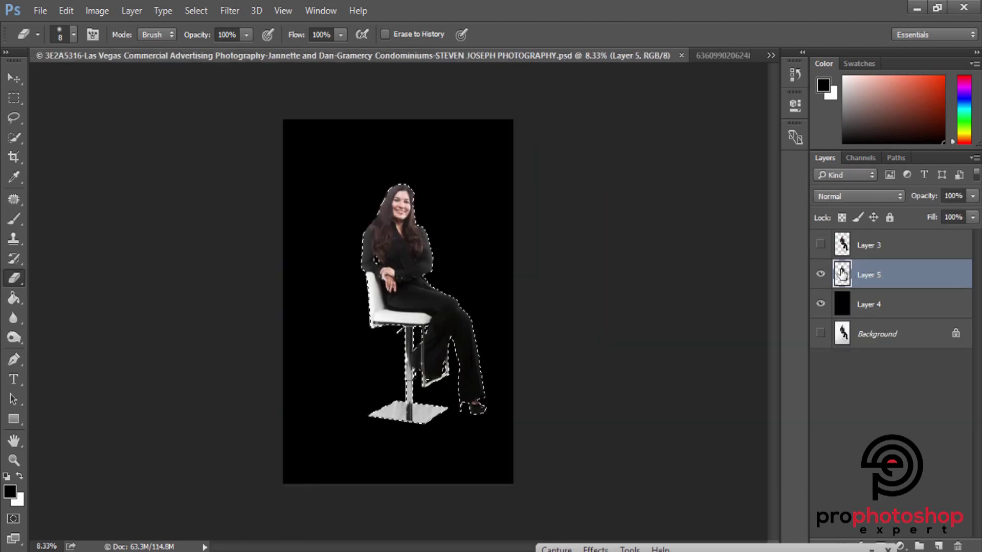
Copy the whole restaurant photo into the composite and move Layer 6 below Layer 5.
{"action": "left_click", "coordinate": [729, 57]}
{"action": "key", "text": "ctrl+minus"}
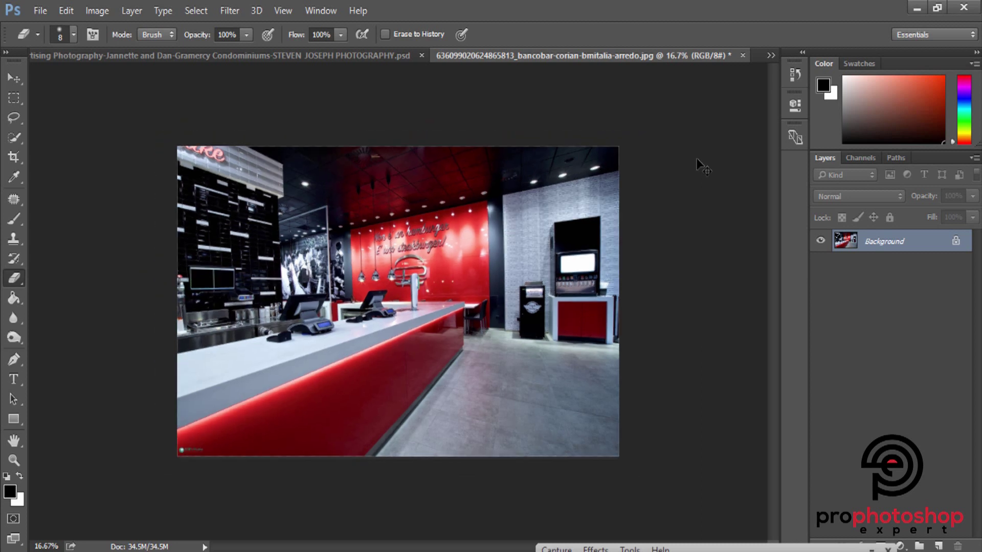
{"action": "key", "text": "ctrl+minus"}
{"action": "key", "text": "m"}
{"action": "left_click_drag", "start_coordinate": [263, 204], "coordinate": [600, 450]}
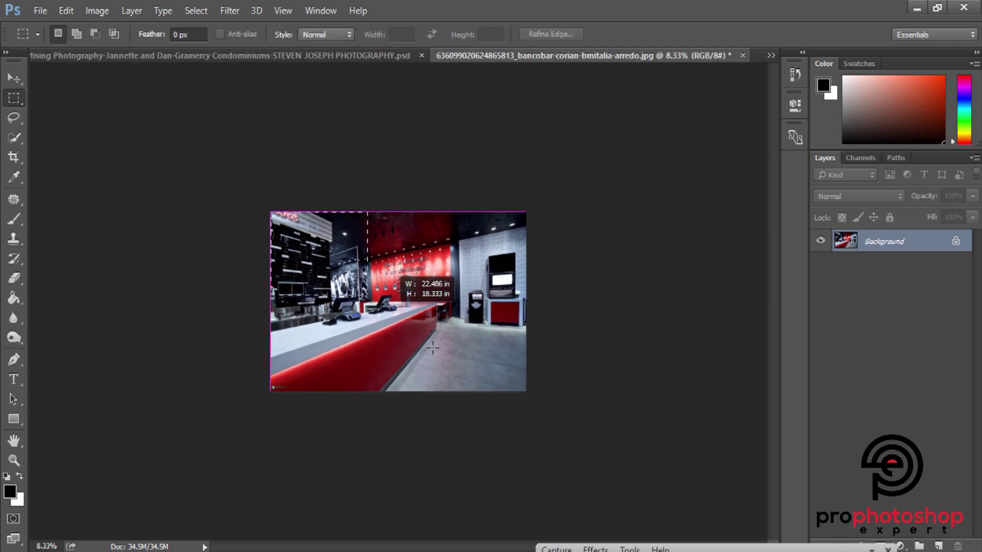
{"action": "left_click_drag", "start_coordinate": [382, 228], "coordinate": [515, 175]}
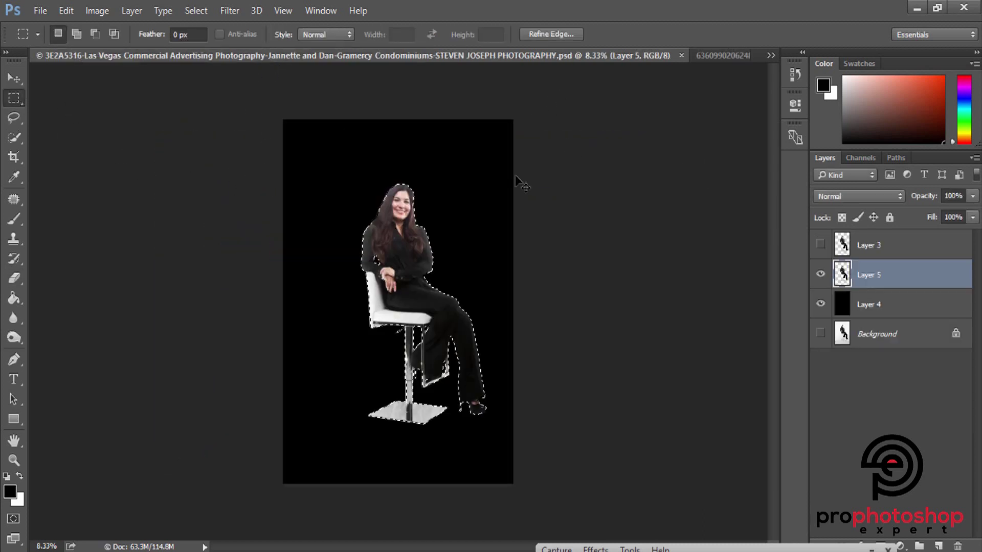
{"action": "key", "text": "ctrl+minus"}
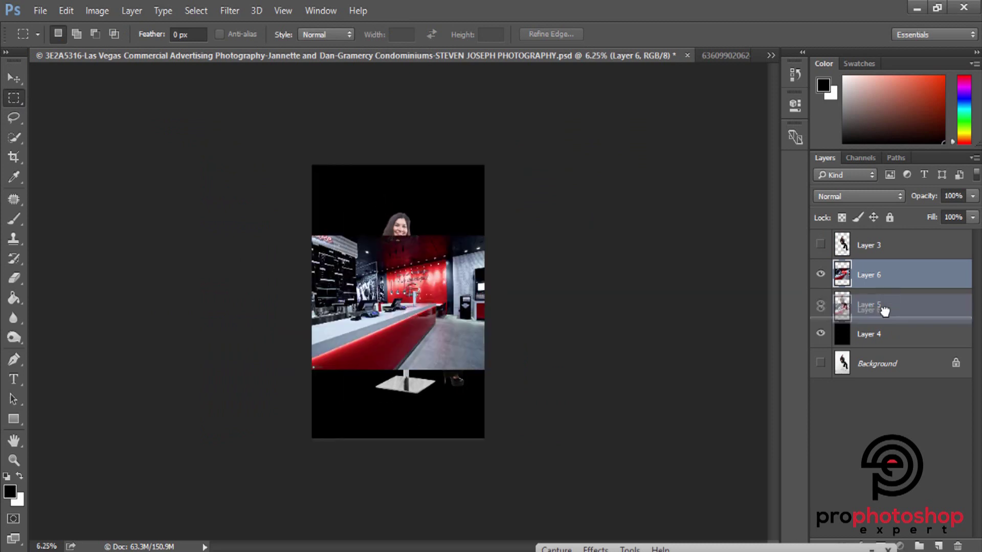
{"action": "left_click_drag", "start_coordinate": [888, 279], "coordinate": [893, 314]}
Convert Layer 6 to a smart object, then free-transform it to about 239.5%, shifted up-left.
{"action": "key", "text": "ctrl+minus"}
{"action": "right_click", "coordinate": [893, 316]}
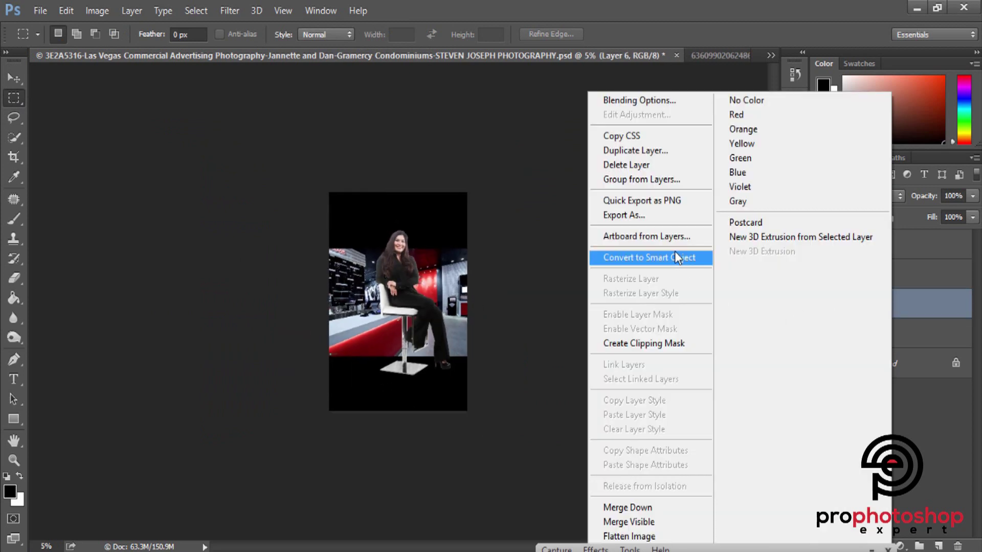
{"action": "left_click", "coordinate": [665, 318]}
{"action": "key", "text": "ctrl+t"}
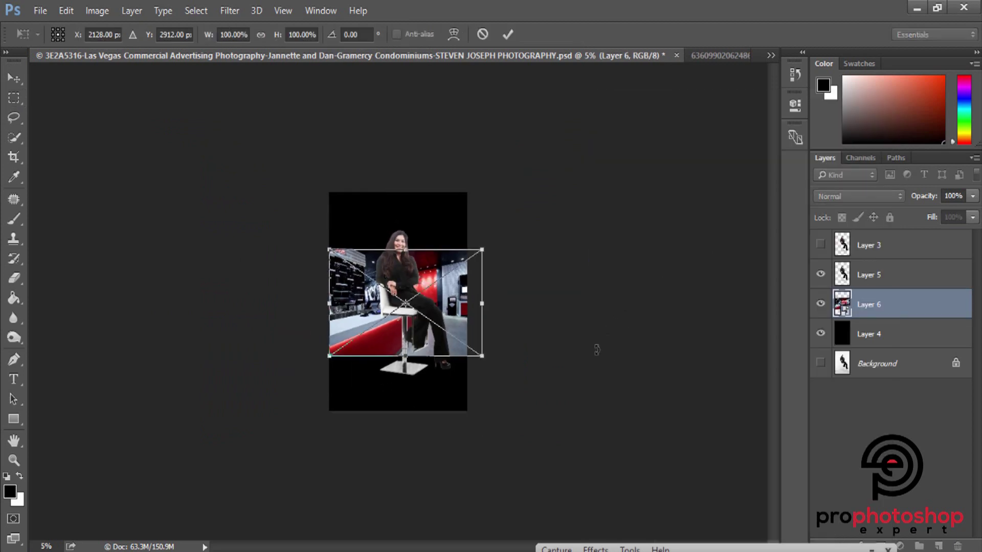
{"action": "left_click_drag", "start_coordinate": [482, 354], "coordinate": [588, 431]}
{"action": "left_click_drag", "start_coordinate": [487, 386], "coordinate": [482, 370]}
{"action": "key", "text": "m"}
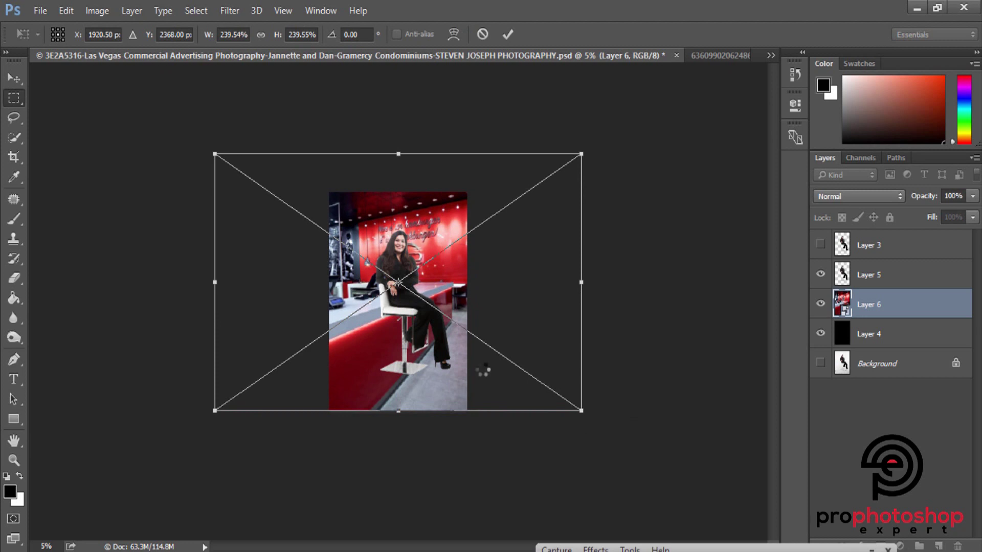
Extend the canvas left, right and upward with the Crop tool, to about 42.829 in wide.
{"action": "left_click", "coordinate": [13, 157]}
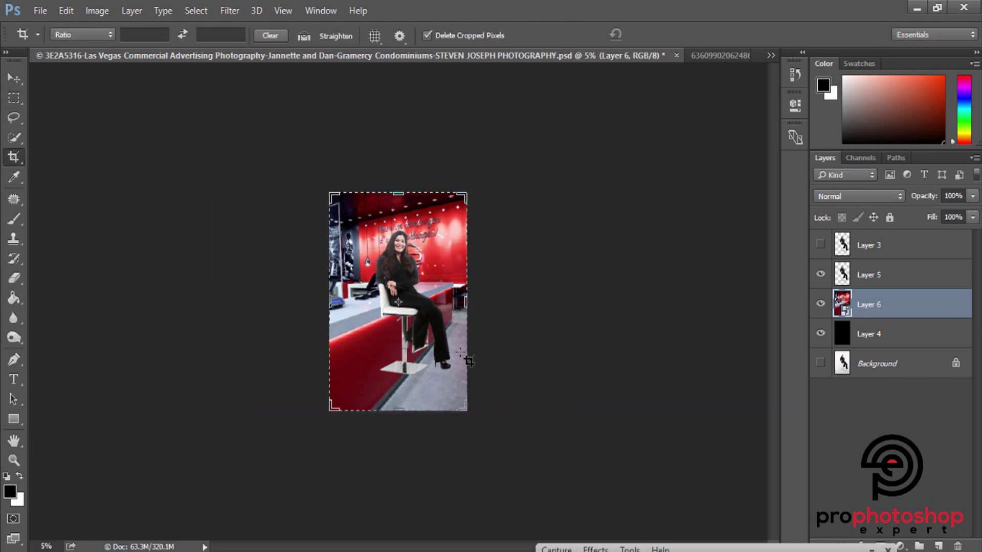
{"action": "left_click_drag", "start_coordinate": [467, 411], "coordinate": [469, 409]}
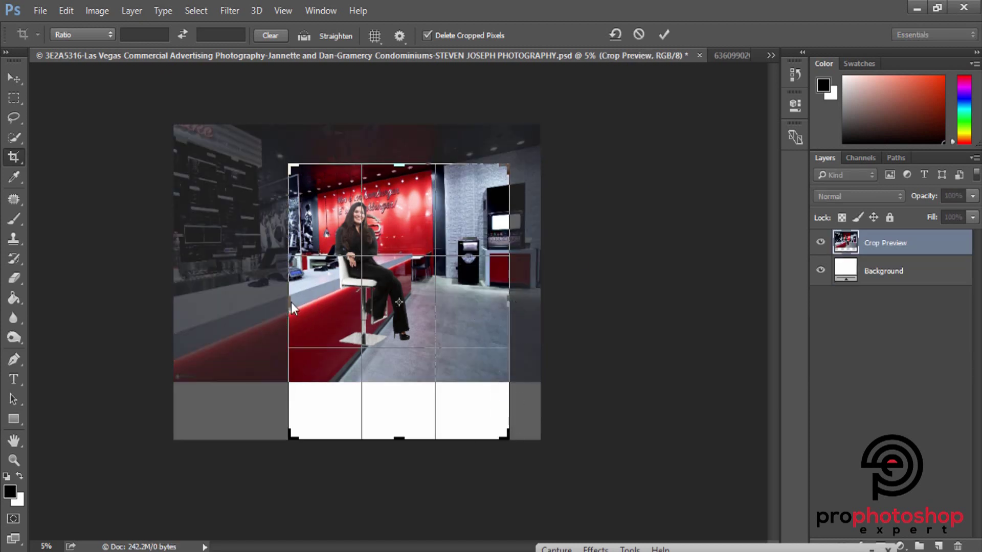
{"action": "left_click_drag", "start_coordinate": [291, 303], "coordinate": [233, 302]}
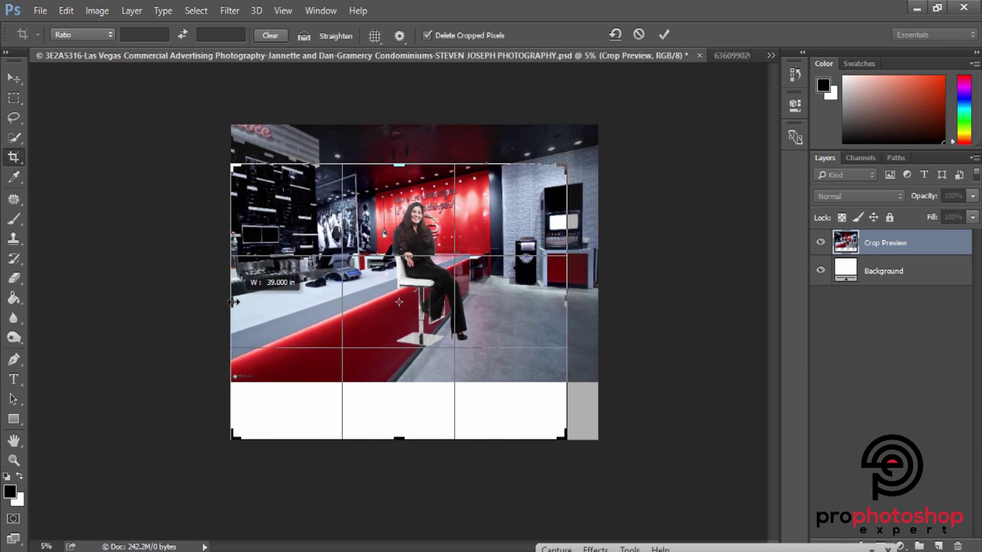
{"action": "left_click_drag", "start_coordinate": [399, 165], "coordinate": [407, 145]}
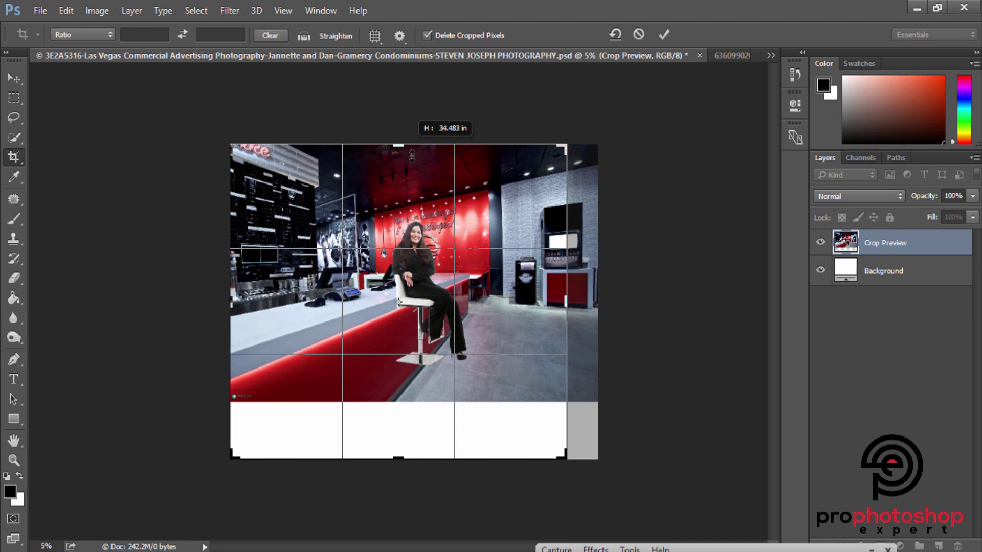
{"action": "left_click_drag", "start_coordinate": [566, 303], "coordinate": [583, 303]}
{"action": "left_click_drag", "start_coordinate": [401, 151], "coordinate": [401, 146]}
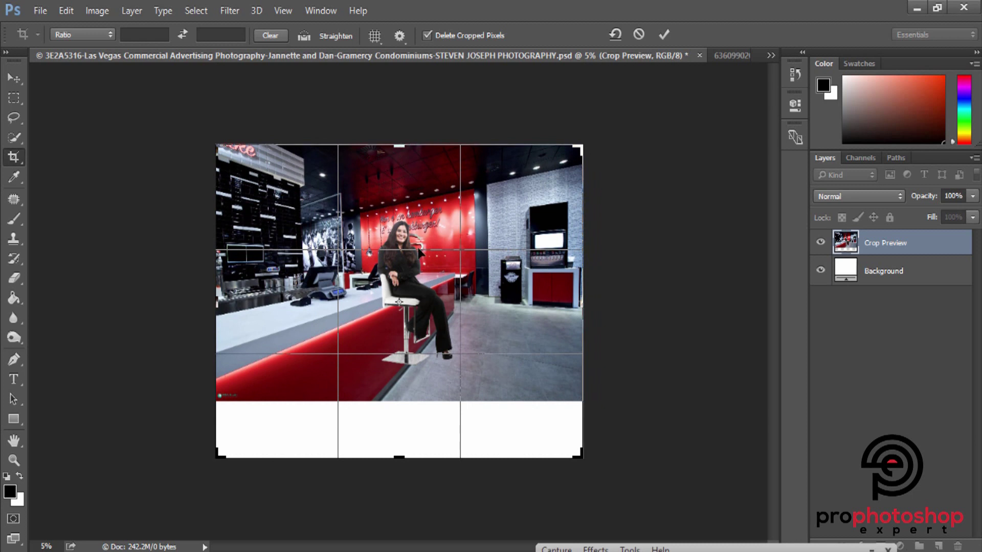
{"action": "key", "text": "Return"}
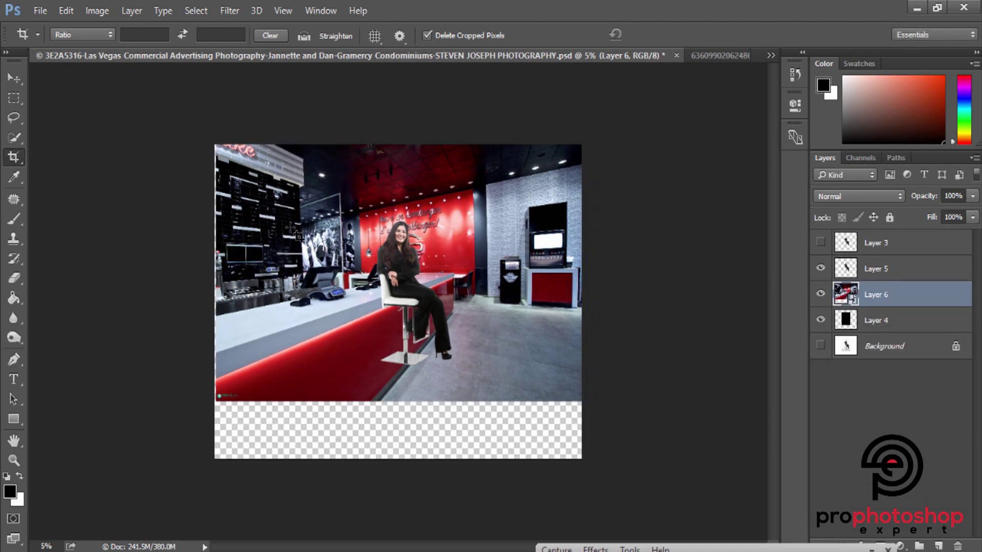
Crop the canvas to a marquee around the restaurant photo area and deselect.
{"action": "left_click", "coordinate": [13, 98]}
{"action": "mouse_move", "coordinate": [216, 134]}
{"action": "left_mouse_down"}
{"action": "mouse_move", "coordinate": [604, 404]}
{"action": "mouse_move", "coordinate": [620, 402]}
{"action": "left_mouse_up"}
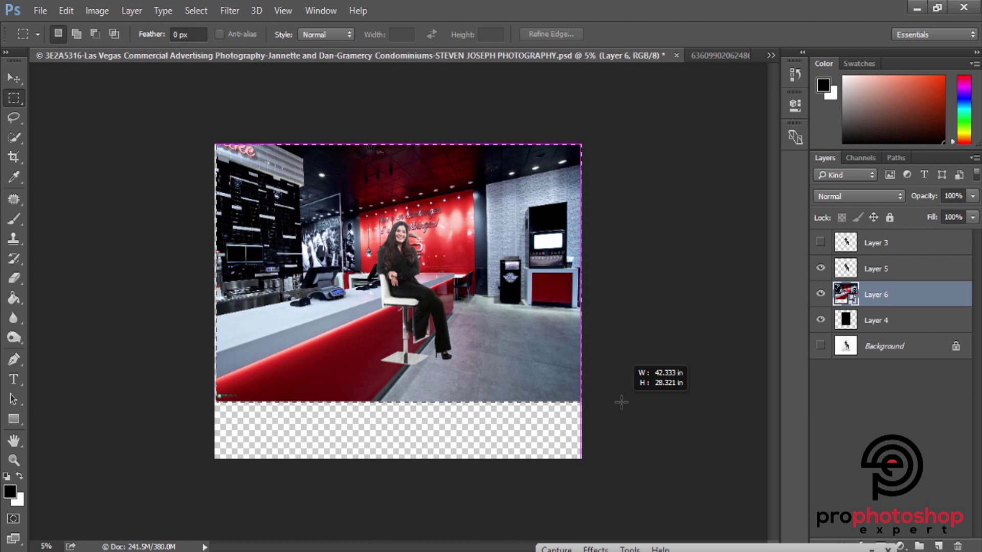
{"action": "left_click_drag", "start_coordinate": [620, 402], "coordinate": [618, 400]}
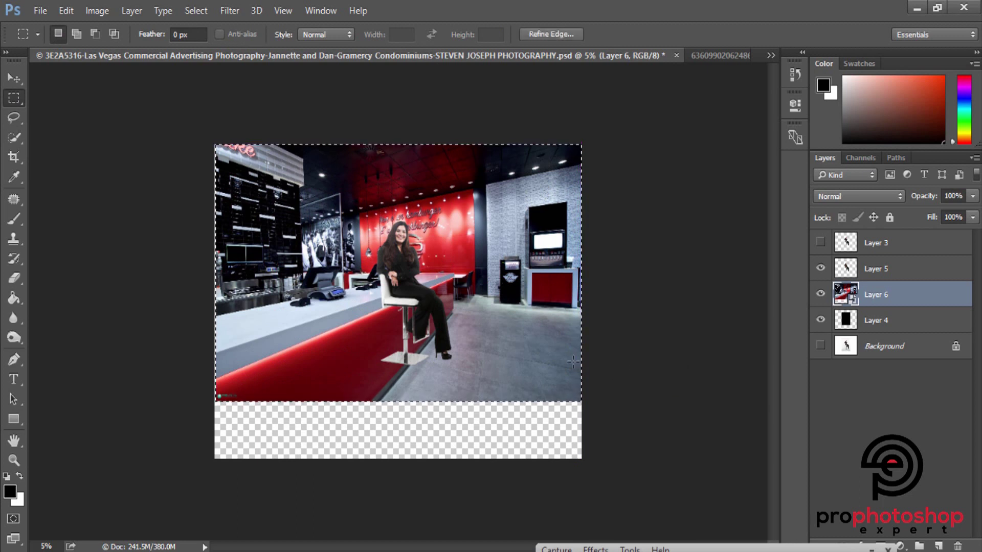
{"action": "left_click", "coordinate": [96, 10]}
{"action": "left_click", "coordinate": [115, 168]}
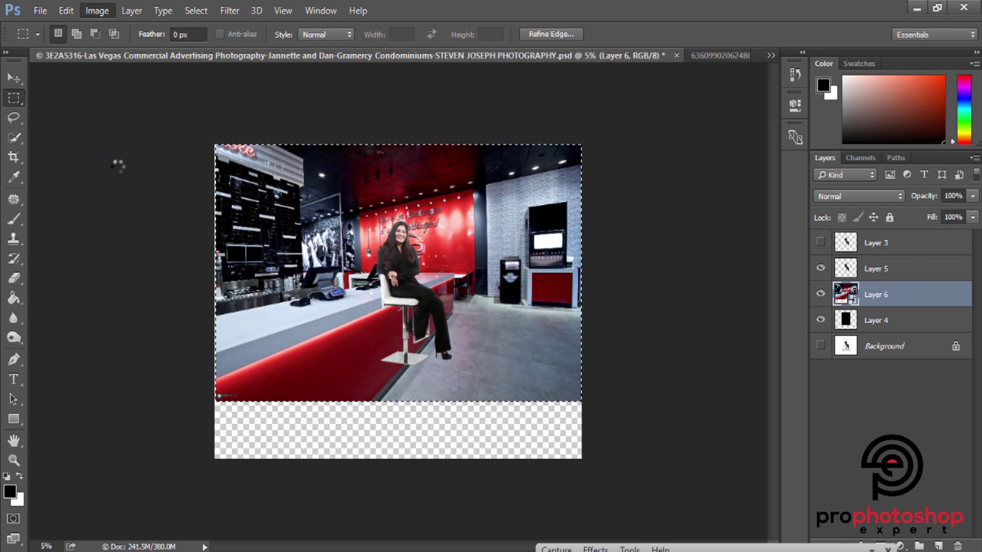
{"action": "key", "text": "ctrl+d"}
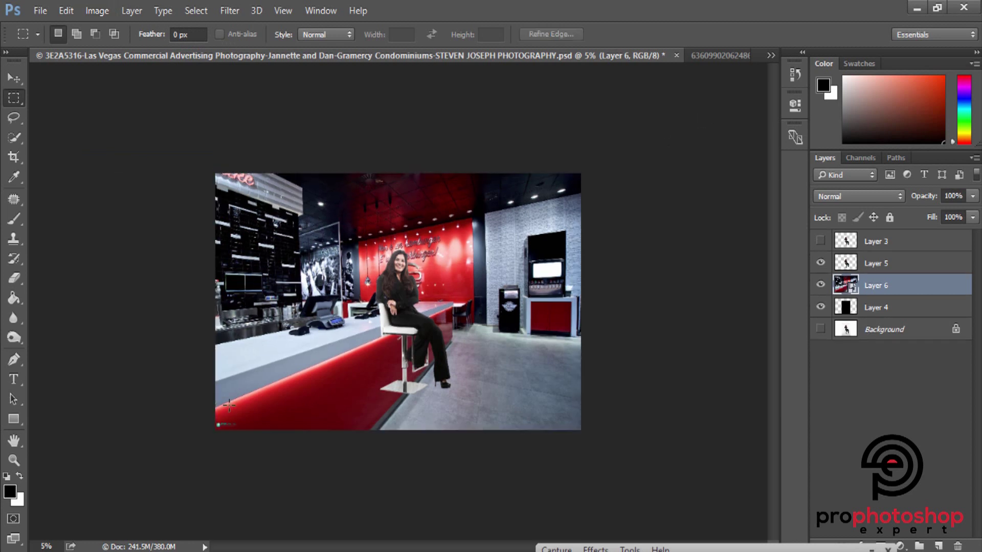
Convert the woman's layer, Layer 5, to a smart object.
{"action": "key", "text": "z"}
{"action": "left_click_drag", "start_coordinate": [424, 333], "coordinate": [592, 284]}
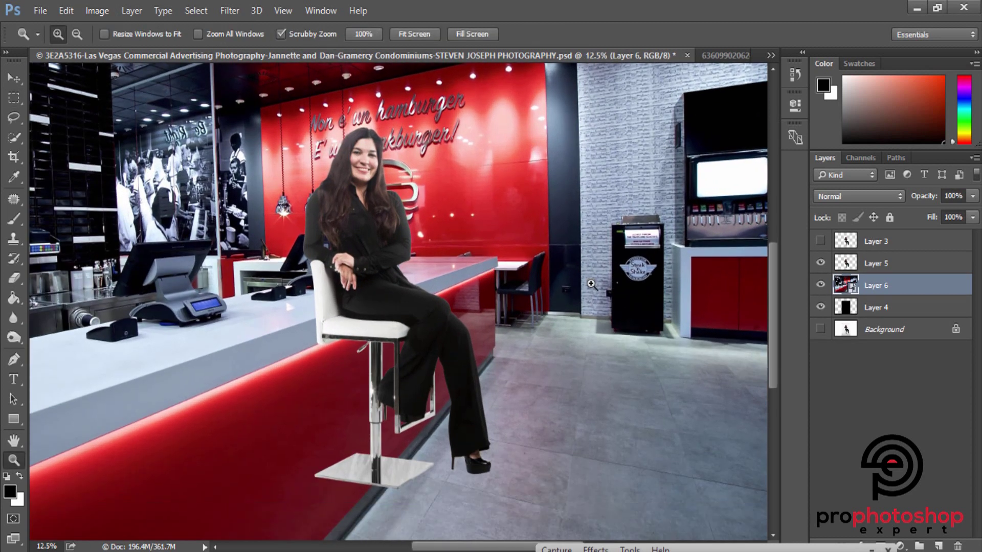
{"action": "left_click", "coordinate": [888, 264]}
{"action": "right_click", "coordinate": [890, 263]}
{"action": "left_click", "coordinate": [609, 257]}
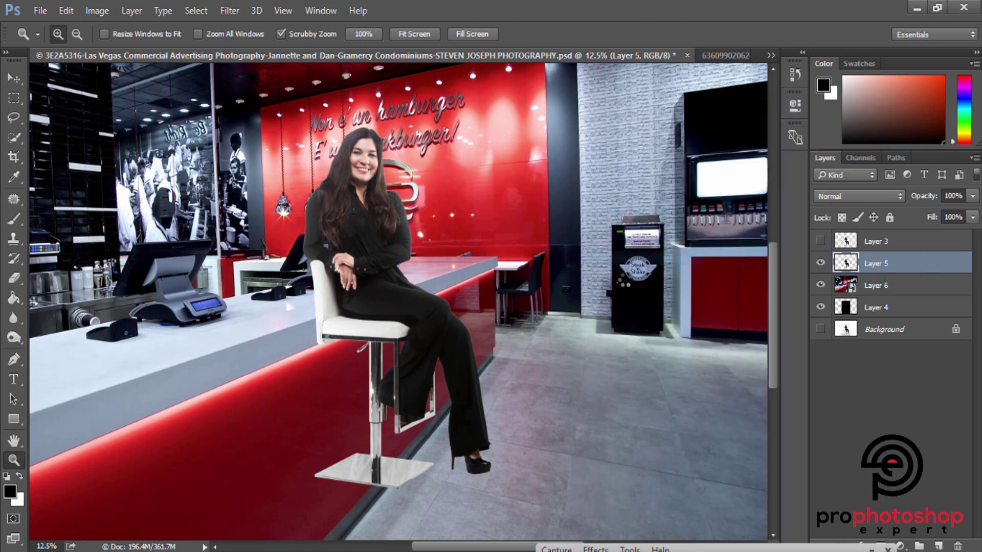
Delete the unused Layer 3 from the stack.
{"action": "key", "text": "ctrl+minus"}
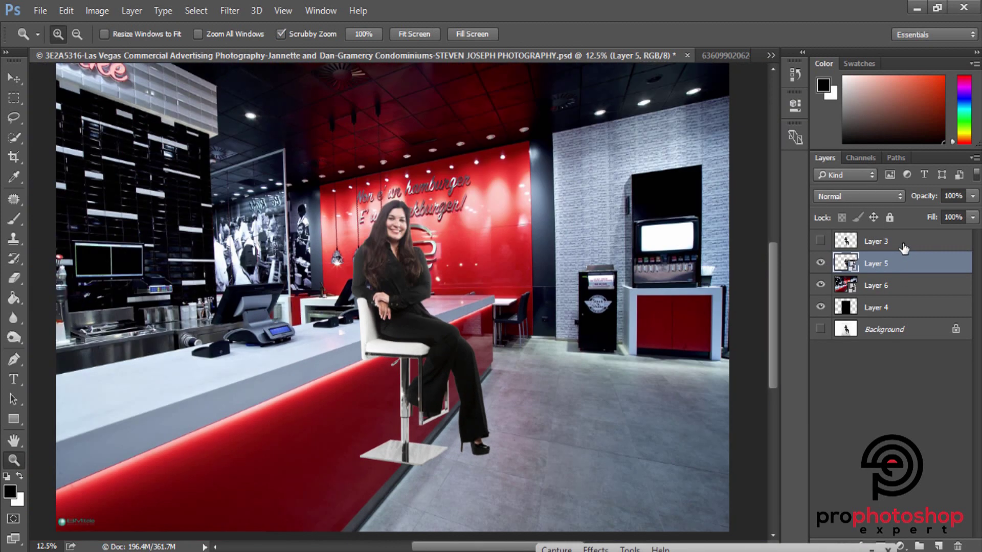
{"action": "left_click", "coordinate": [900, 244]}
{"action": "key", "text": "Delete"}
{"action": "left_click", "coordinate": [864, 291]}
Delete Layer 4, then scale the woman to about 120% and move her lower and right.
{"action": "key", "text": "Delete"}
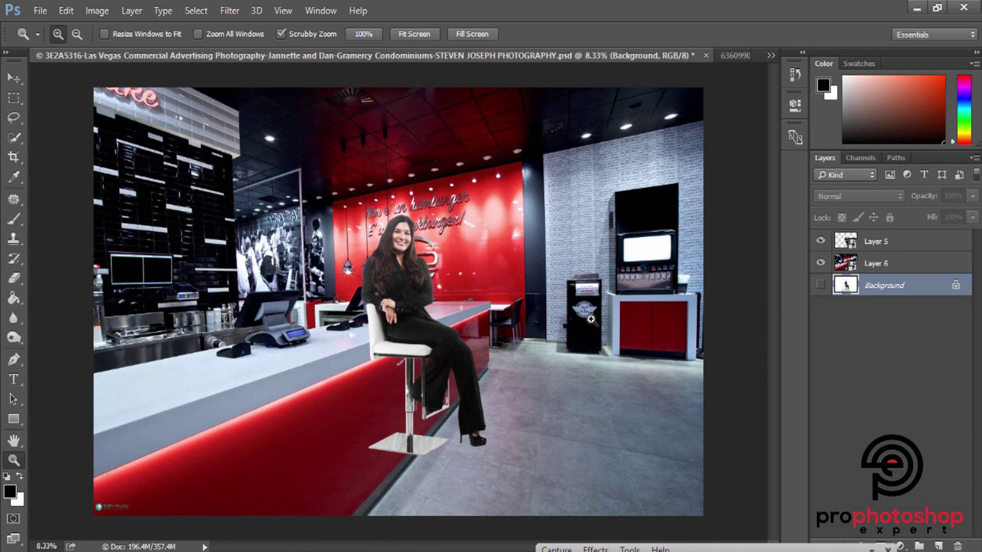
{"action": "left_click", "coordinate": [877, 246]}
{"action": "key", "text": "ctrl+t"}
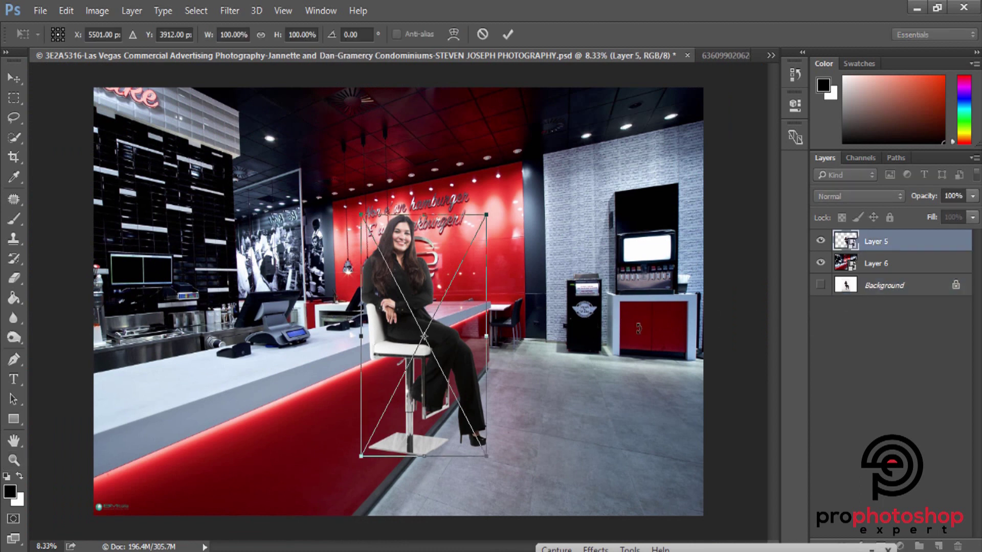
{"action": "left_click_drag", "start_coordinate": [456, 314], "coordinate": [479, 360]}
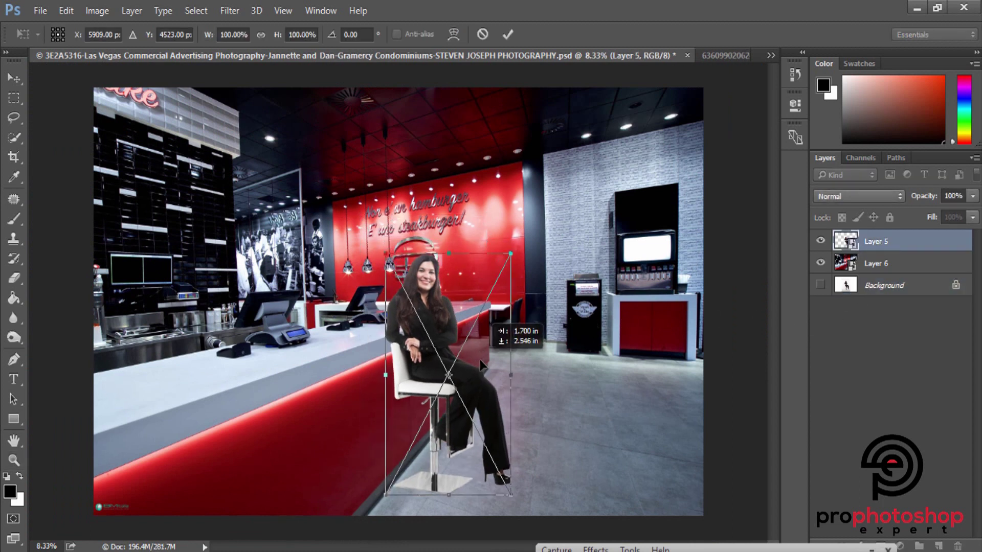
{"action": "key", "text": "ctrl+minus"}
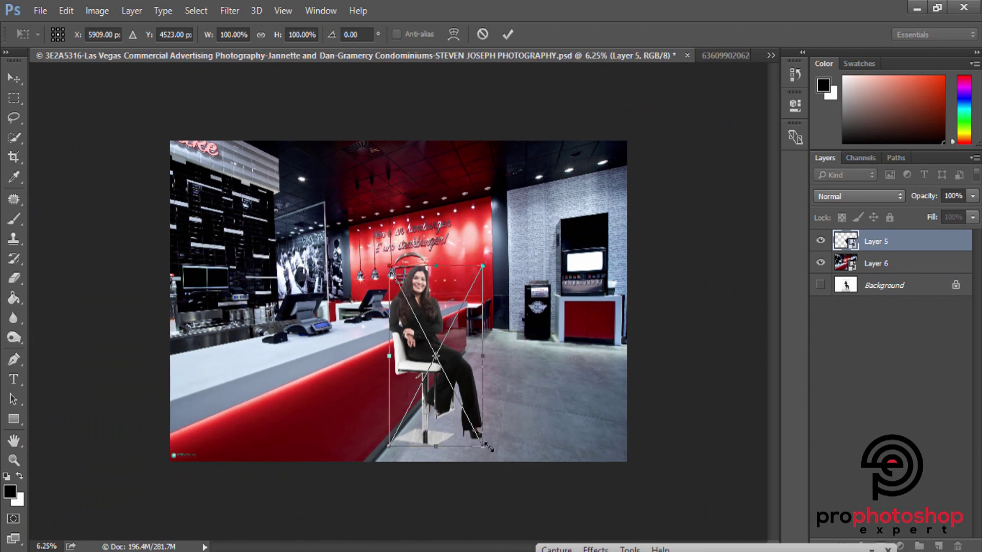
{"action": "left_click_drag", "start_coordinate": [486, 446], "coordinate": [508, 459]}
{"action": "left_click_drag", "start_coordinate": [471, 424], "coordinate": [470, 423]}
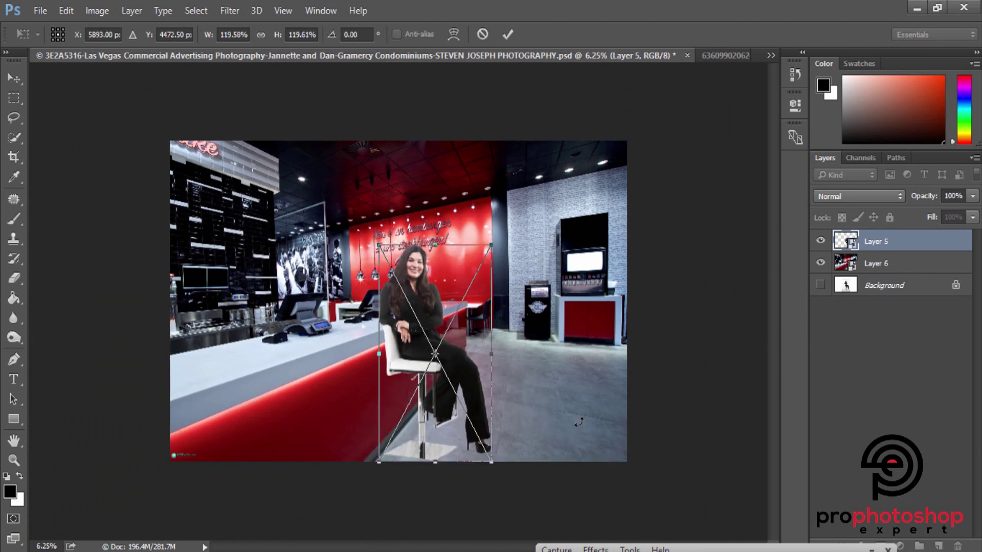
{"action": "key", "text": "Return"}
Zoom in on the woman to inspect her new size and placement.
{"action": "key", "text": "z"}
{"action": "key", "text": "ctrl+plus"}
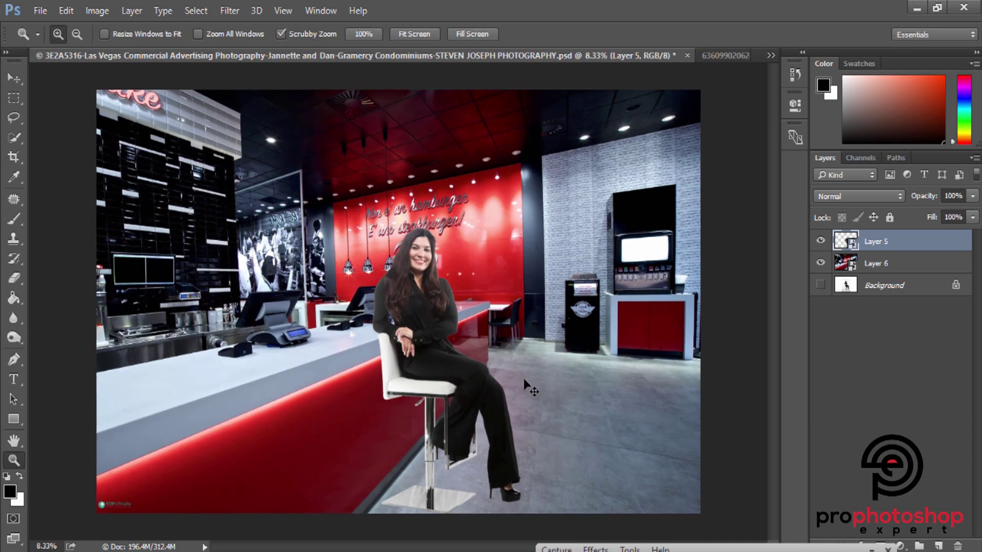
{"action": "key", "text": "ctrl+minus"}
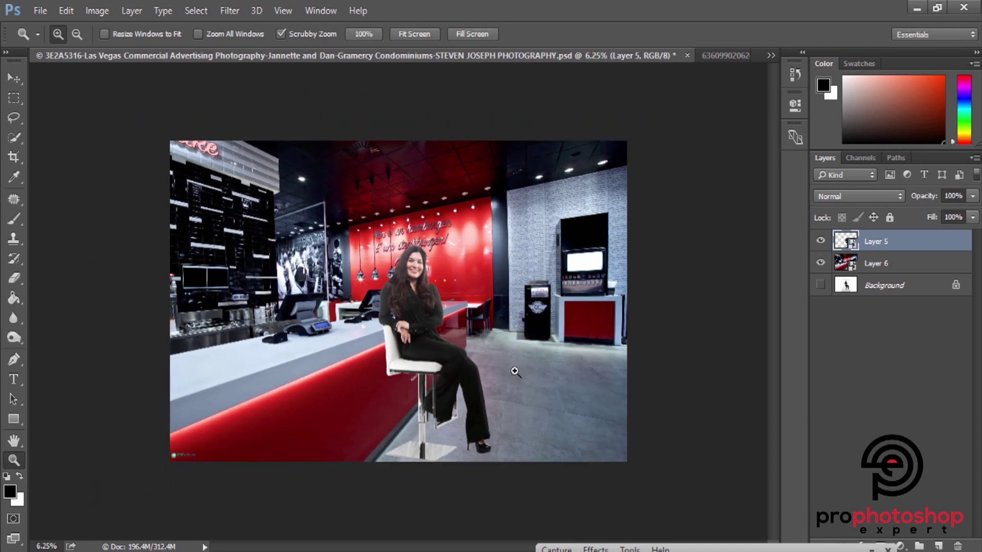
{"action": "left_click_drag", "start_coordinate": [483, 371], "coordinate": [518, 311]}
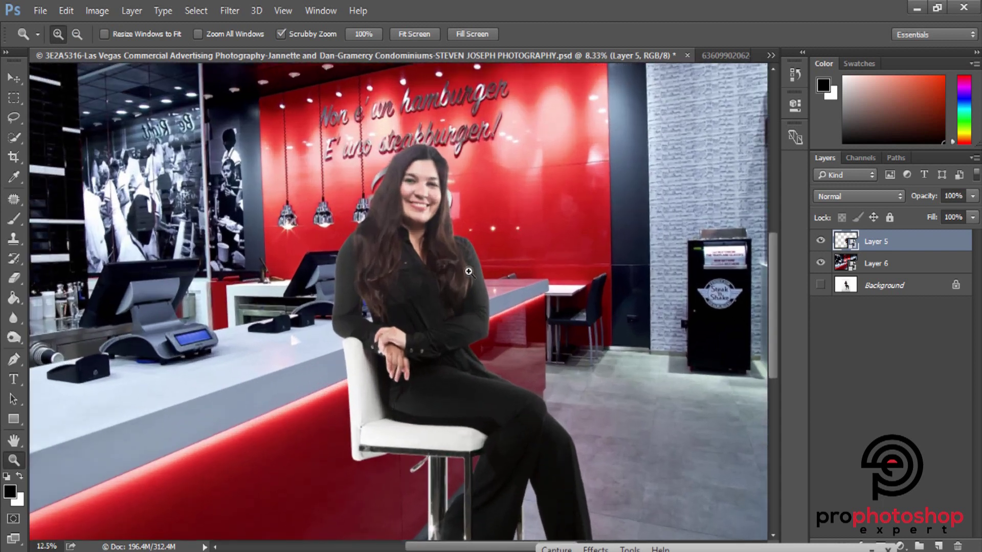
{"action": "key", "text": "ctrl+minus"}
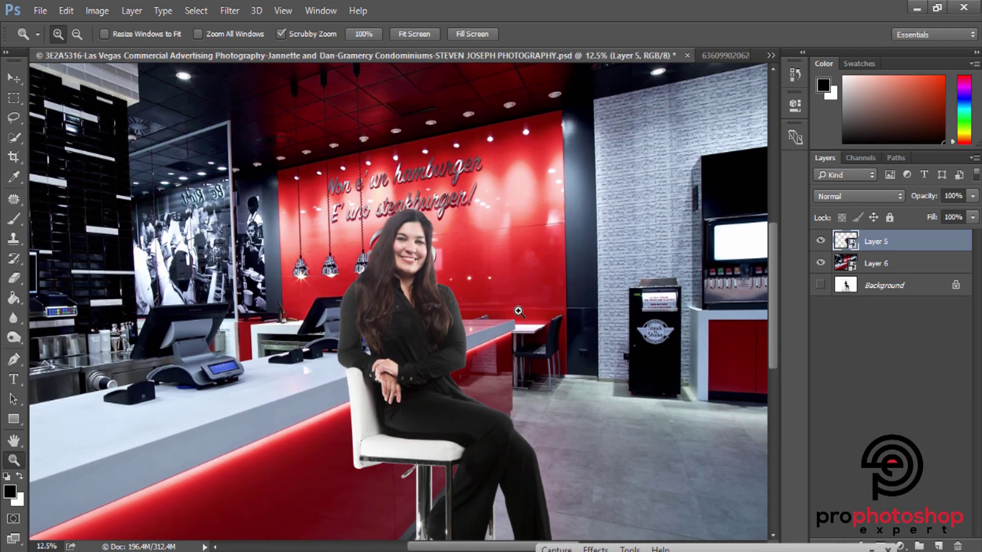
Rasterize the woman's Layer 5.
{"action": "key", "text": "ctrl+minus"}
{"action": "right_click", "coordinate": [928, 243]}
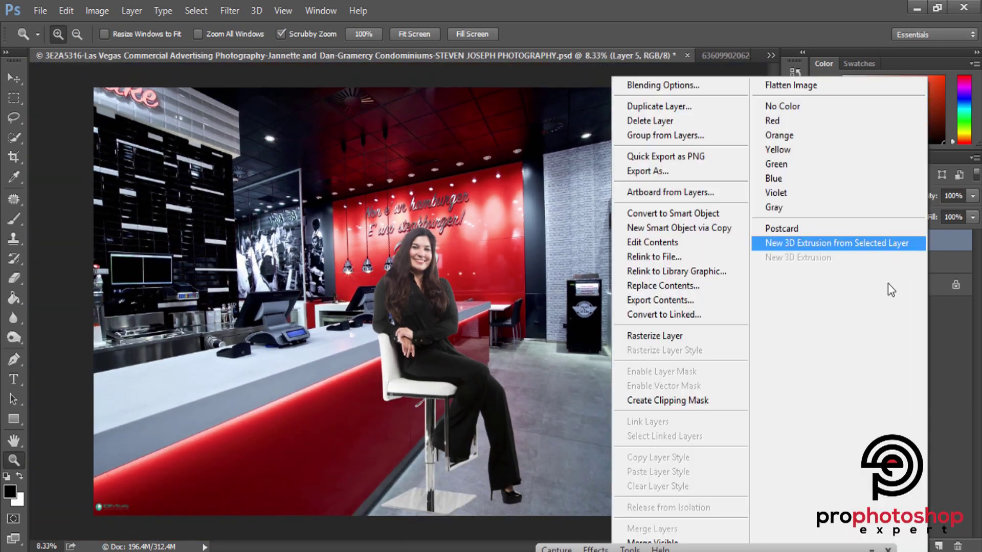
{"action": "left_click", "coordinate": [665, 333]}
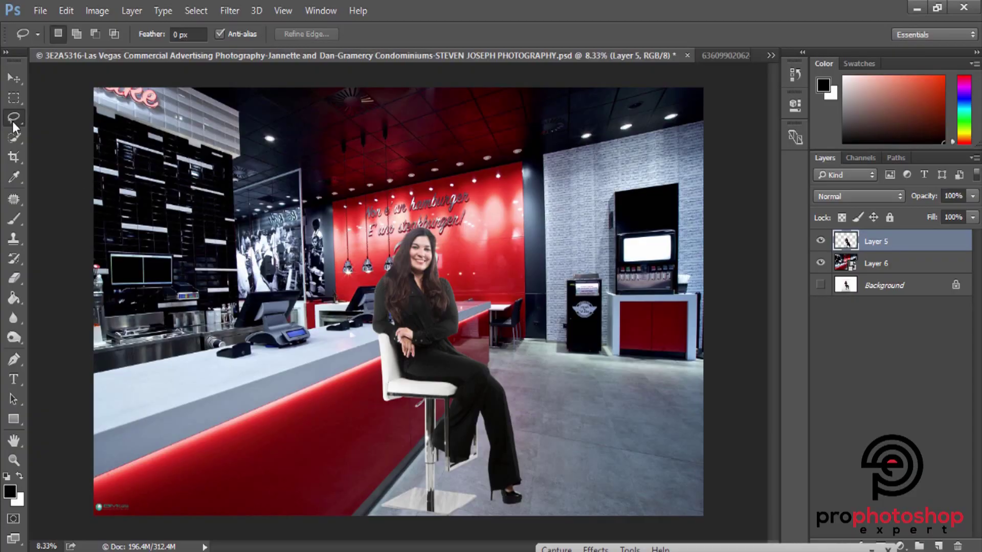
Copy a rectangle around the stool base to new Layer 7 and hide Layer 5.
{"action": "left_click", "coordinate": [14, 97]}
{"action": "left_click_drag", "start_coordinate": [377, 459], "coordinate": [490, 516]}
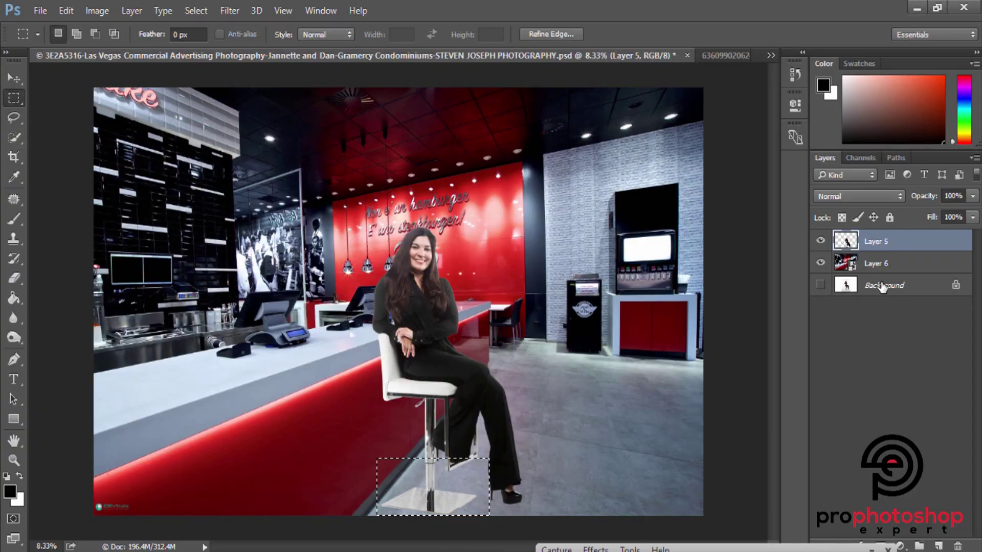
{"action": "key", "text": "ctrl+j"}
{"action": "left_click", "coordinate": [875, 264]}
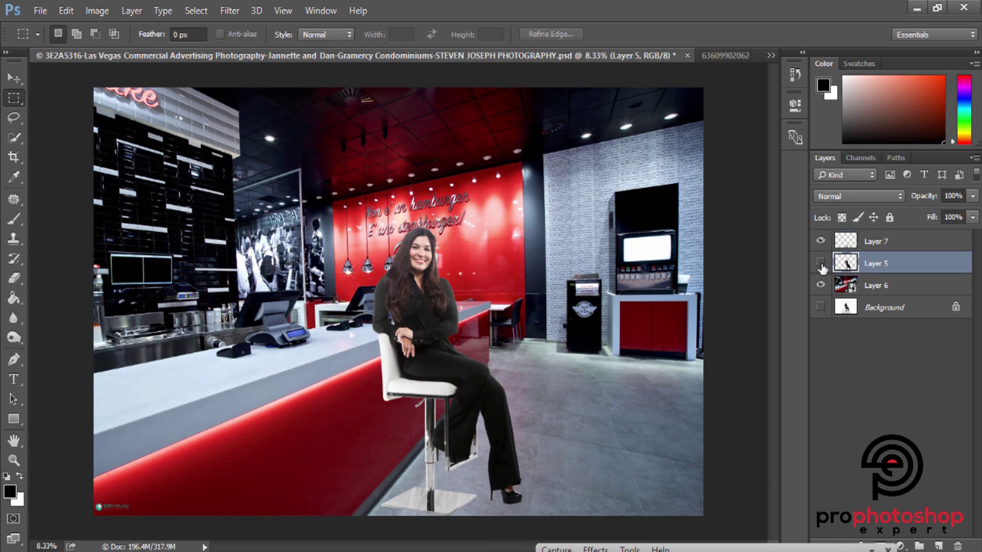
{"action": "left_click", "coordinate": [820, 263]}
{"action": "scroll", "coordinate": [590, 341], "scroll_direction": "up", "scroll_amount": 1}
{"action": "scroll", "coordinate": [591, 341], "scroll_direction": "down", "scroll_amount": 3}
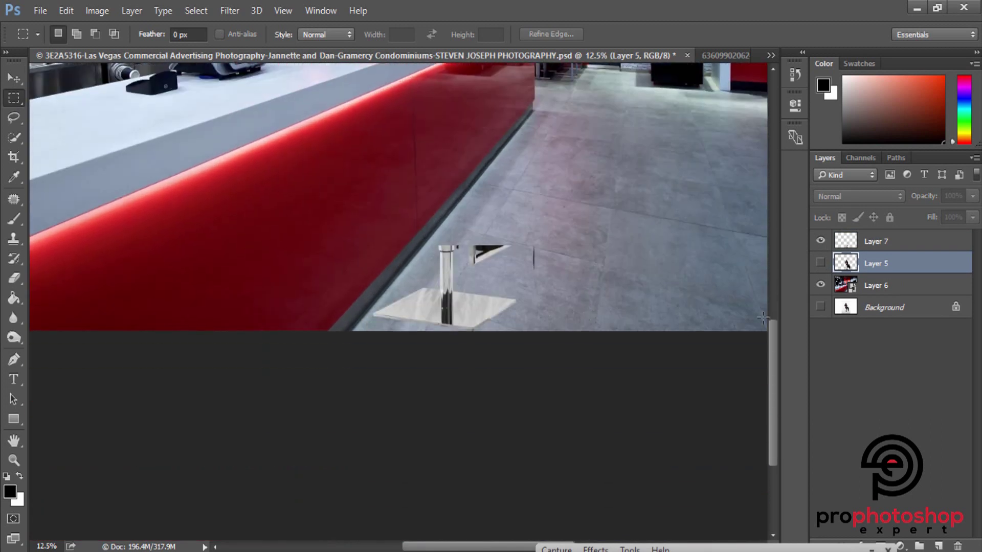
{"action": "right_click", "coordinate": [910, 244]}
Make the base layer a smart object and start skewing its corners toward the floor perspective.
{"action": "left_click", "coordinate": [683, 258]}
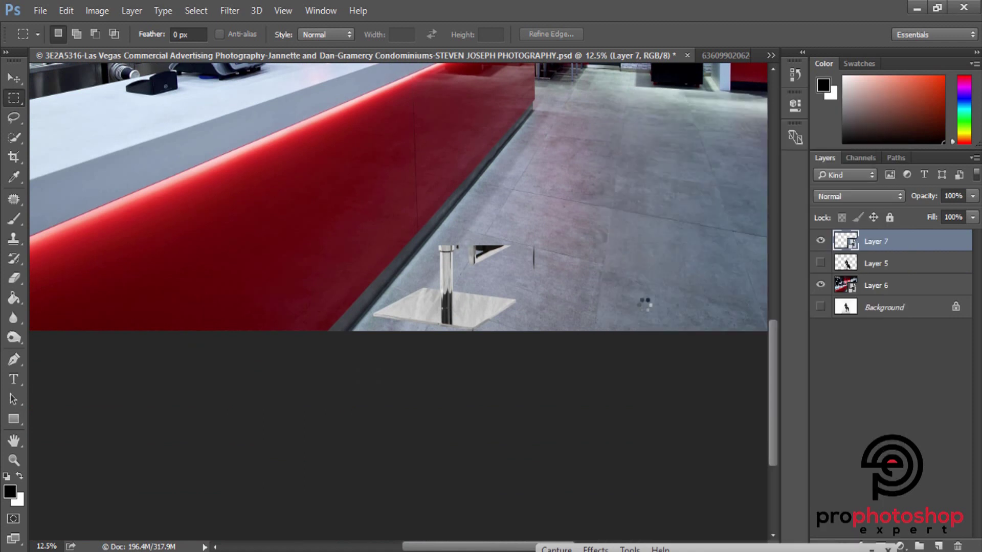
{"action": "key", "text": "ctrl+t"}
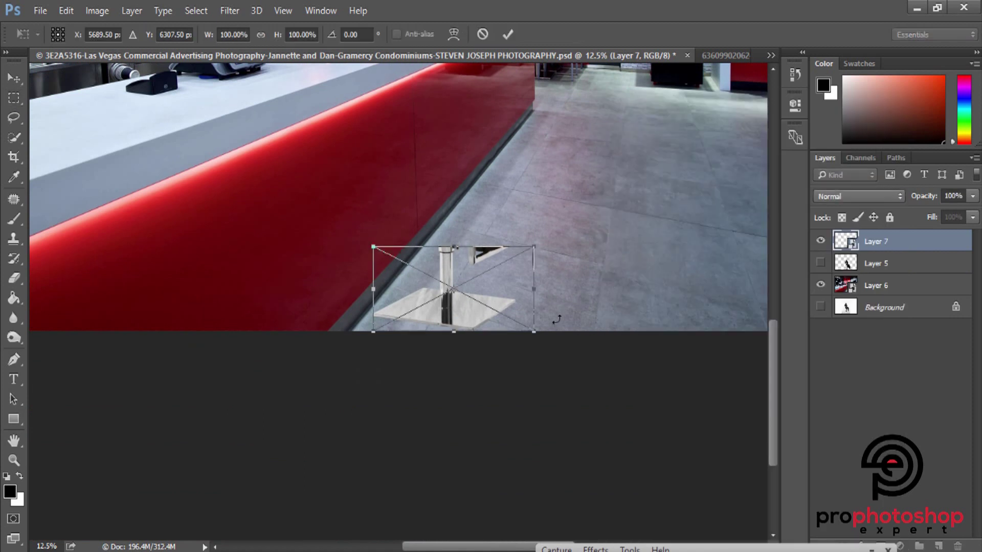
{"action": "left_click_drag", "start_coordinate": [532, 291], "coordinate": [529, 280]}
{"action": "left_click_drag", "start_coordinate": [462, 241], "coordinate": [444, 240]}
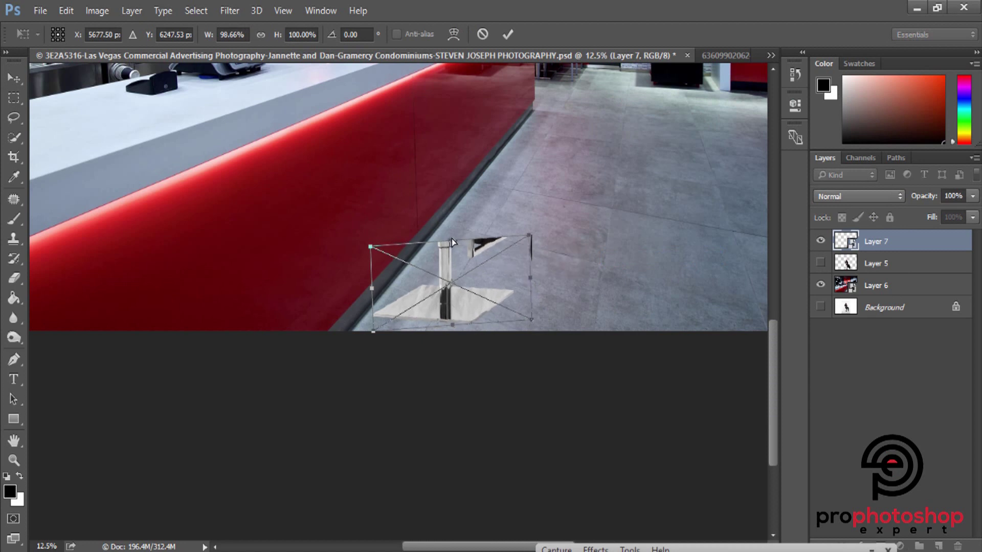
{"action": "left_click_drag", "start_coordinate": [516, 233], "coordinate": [511, 229]}
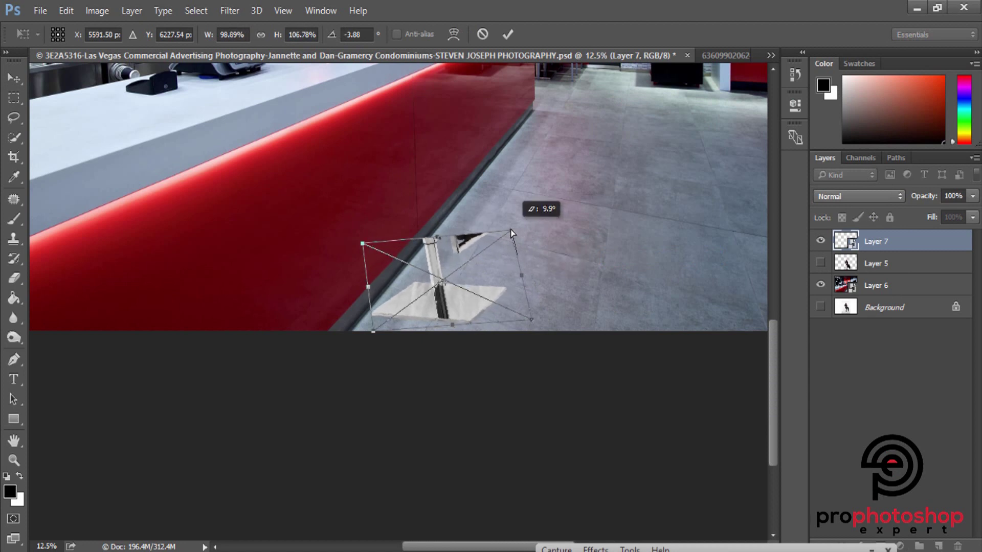
{"action": "left_click_drag", "start_coordinate": [539, 324], "coordinate": [516, 311]}
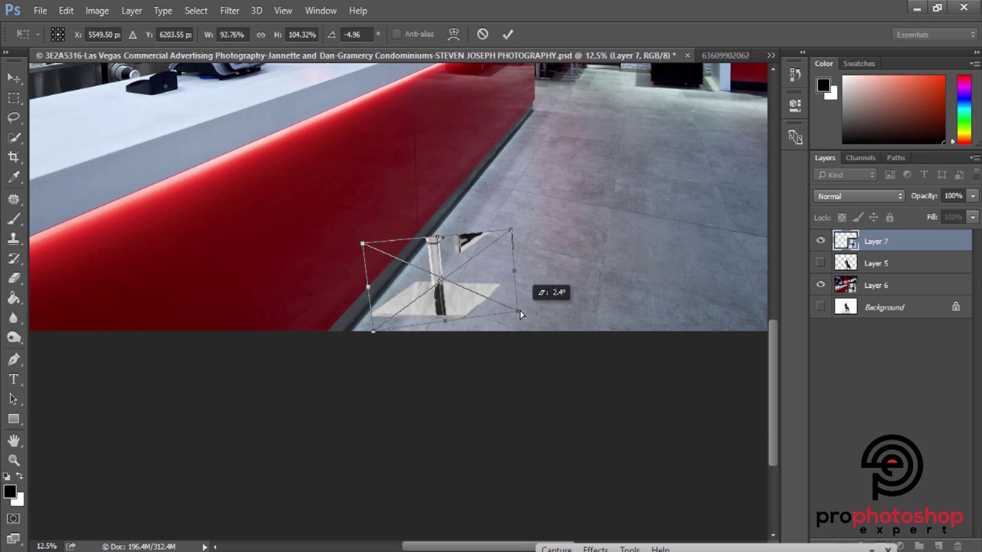
Refine the base's corners to match the floor, about −6.86° rotation, and apply.
{"action": "left_click_drag", "start_coordinate": [510, 230], "coordinate": [504, 229]}
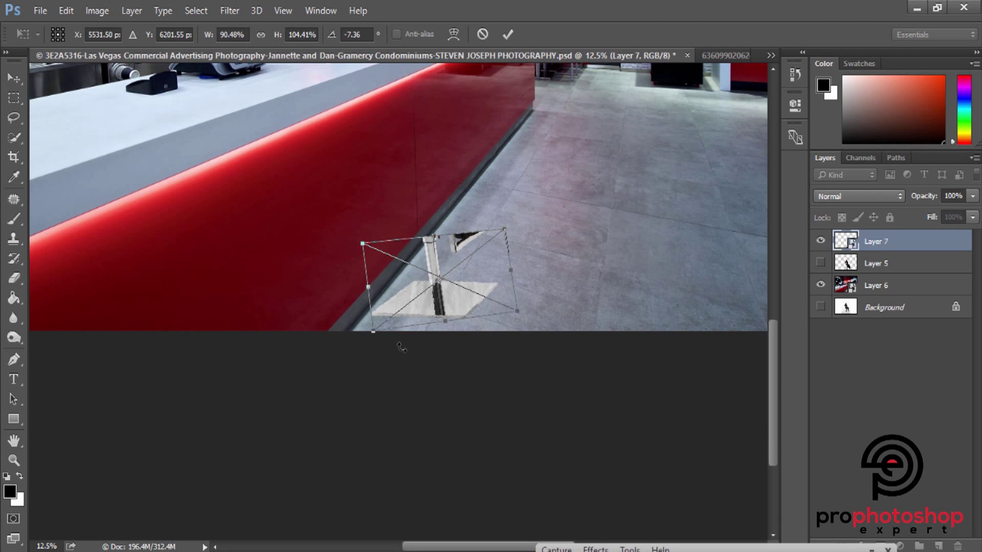
{"action": "left_click_drag", "start_coordinate": [376, 335], "coordinate": [384, 336]}
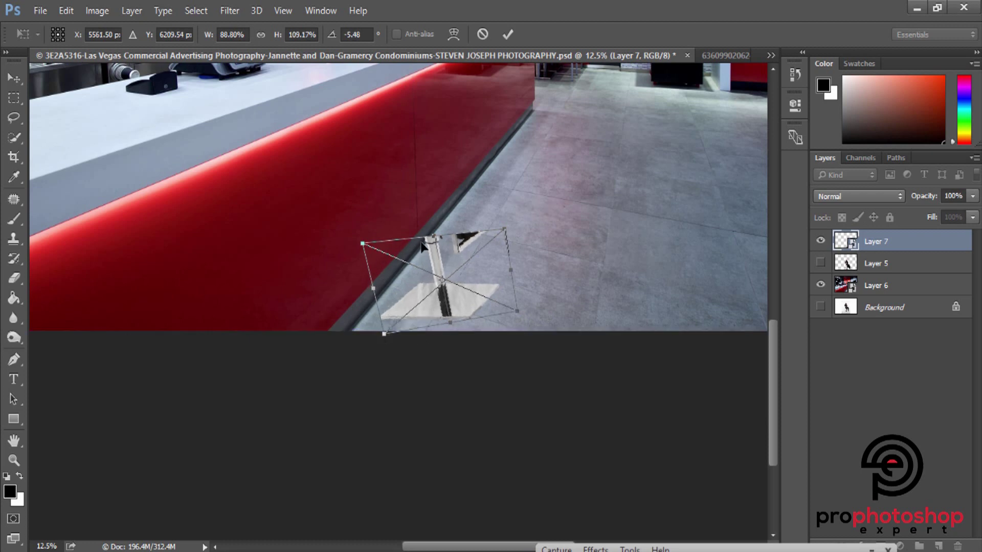
{"action": "left_click_drag", "start_coordinate": [367, 244], "coordinate": [355, 243]}
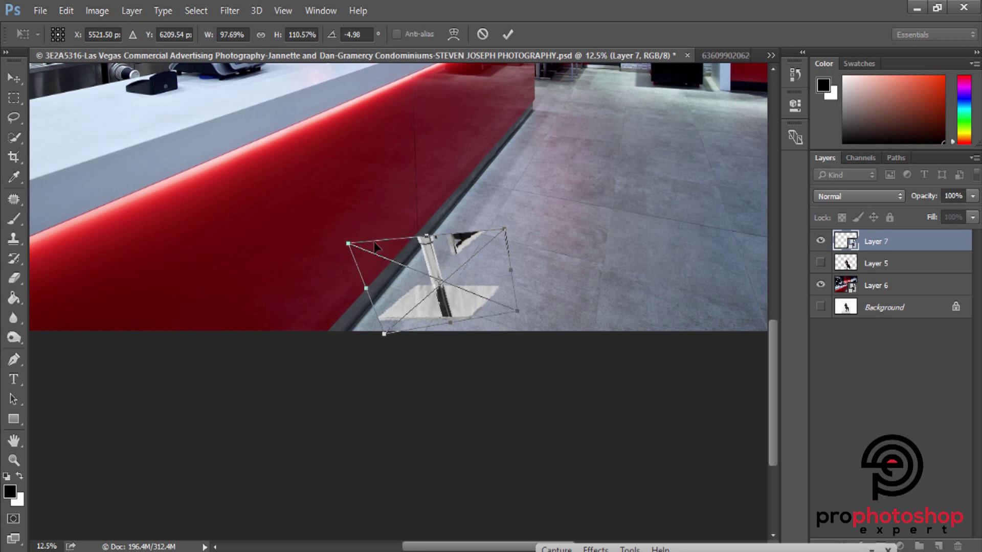
{"action": "left_click_drag", "start_coordinate": [433, 236], "coordinate": [423, 240]}
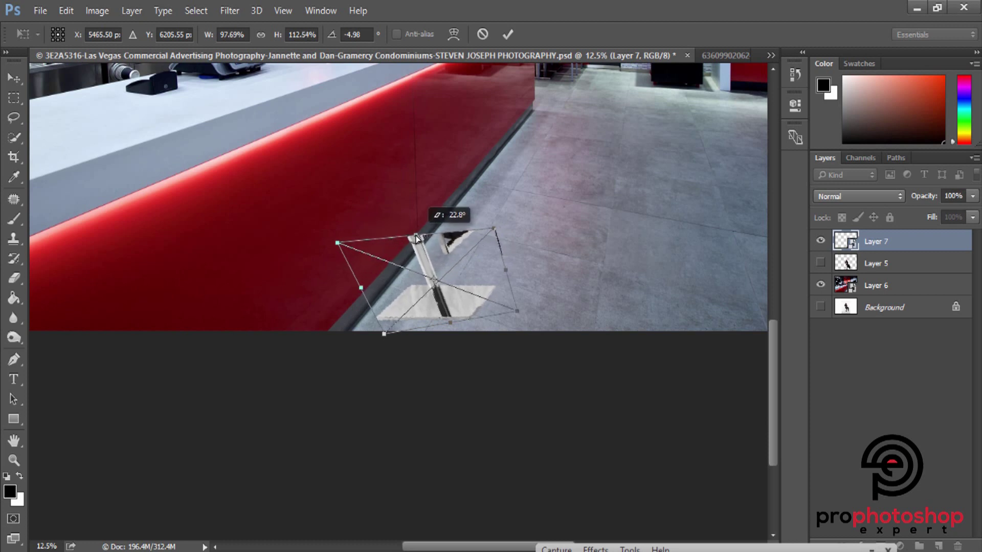
{"action": "left_click_drag", "start_coordinate": [494, 231], "coordinate": [492, 227]}
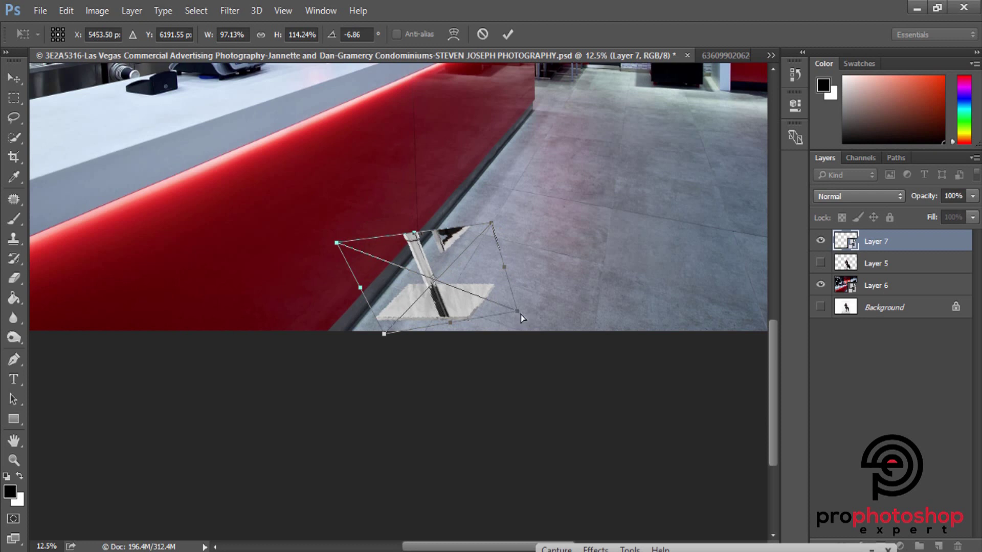
{"action": "left_click_drag", "start_coordinate": [522, 318], "coordinate": [524, 319]}
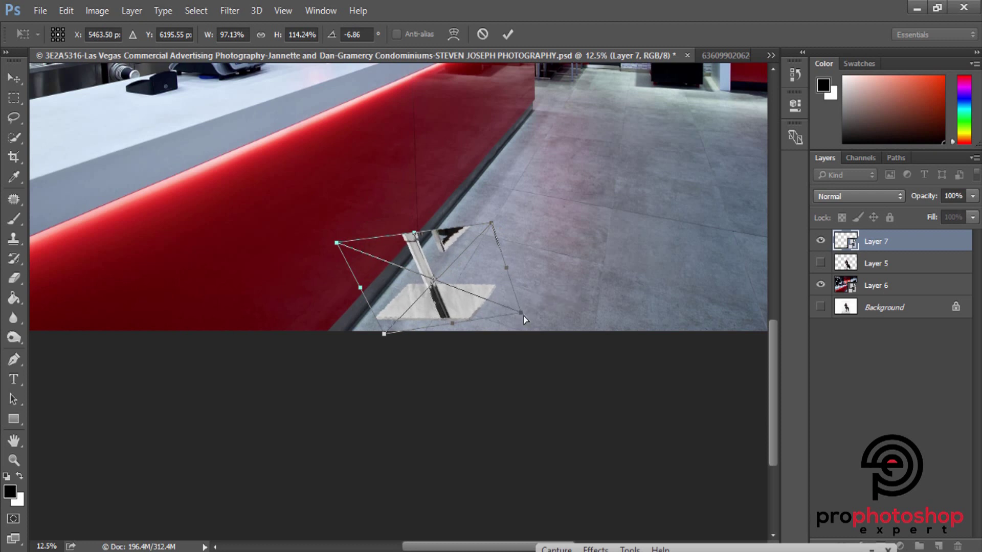
{"action": "key", "text": "Return"}
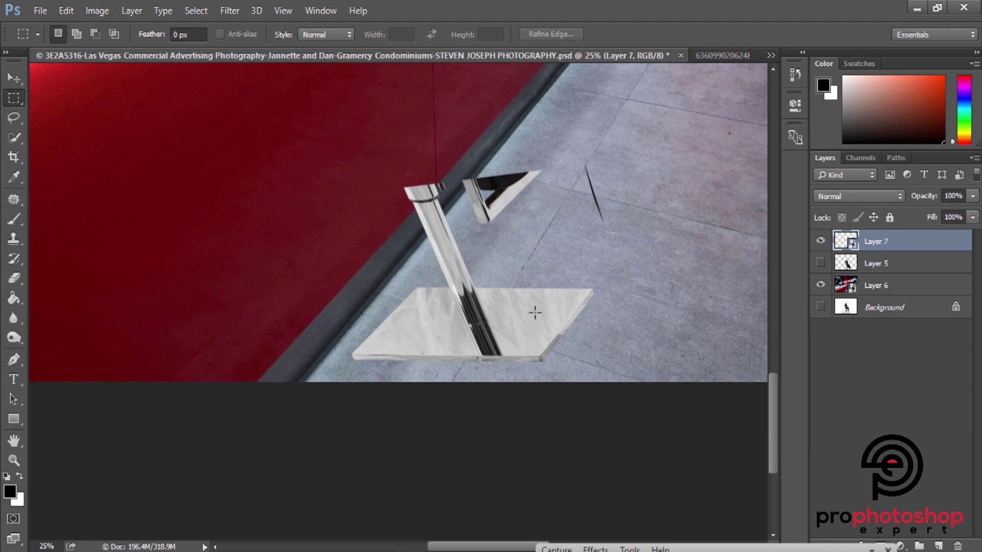
Rasterize Layer 7 and erase the stray triangle and upper pole with a 600 px soft eraser.
{"action": "right_click", "coordinate": [886, 248]}
{"action": "left_click", "coordinate": [641, 333]}
{"action": "left_click", "coordinate": [14, 278]}
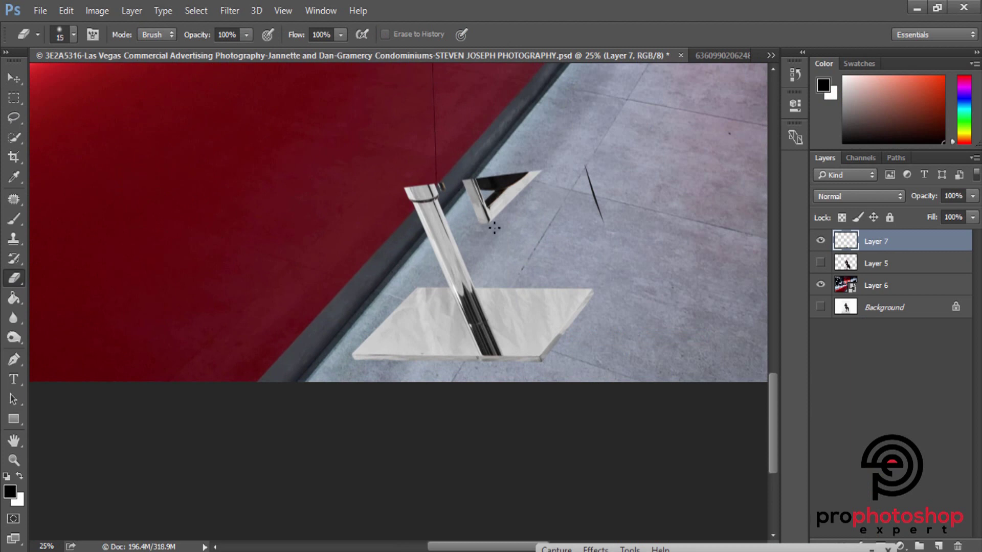
{"action": "key", "text": "bracketright"}
{"action": "key", "text": "bracketright"}
{"action": "key", "text": "bracketright"}
{"action": "left_click_drag", "start_coordinate": [450, 153], "coordinate": [566, 187]}
{"action": "right_click", "coordinate": [570, 187]}
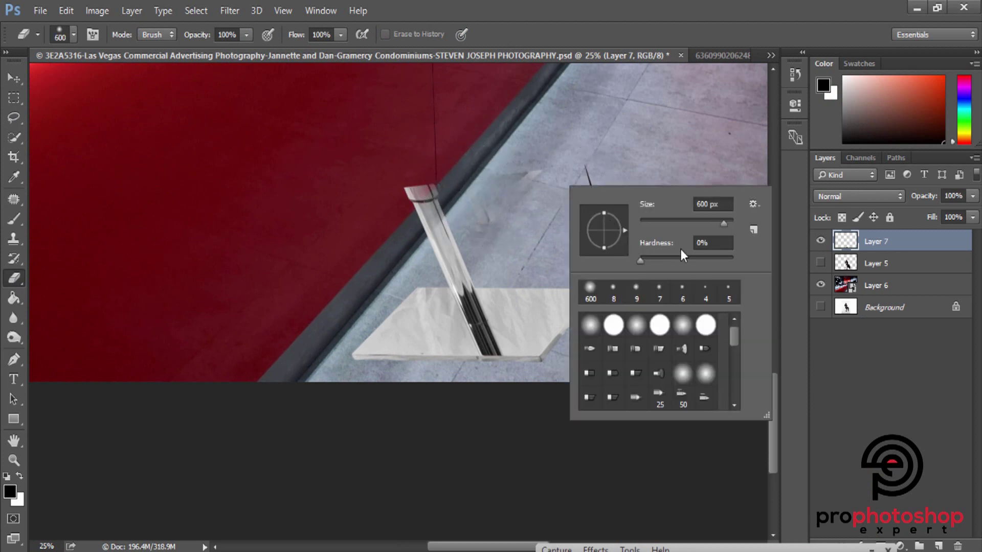
{"action": "key", "text": "Return"}
{"action": "left_click_drag", "start_coordinate": [424, 195], "coordinate": [460, 263]}
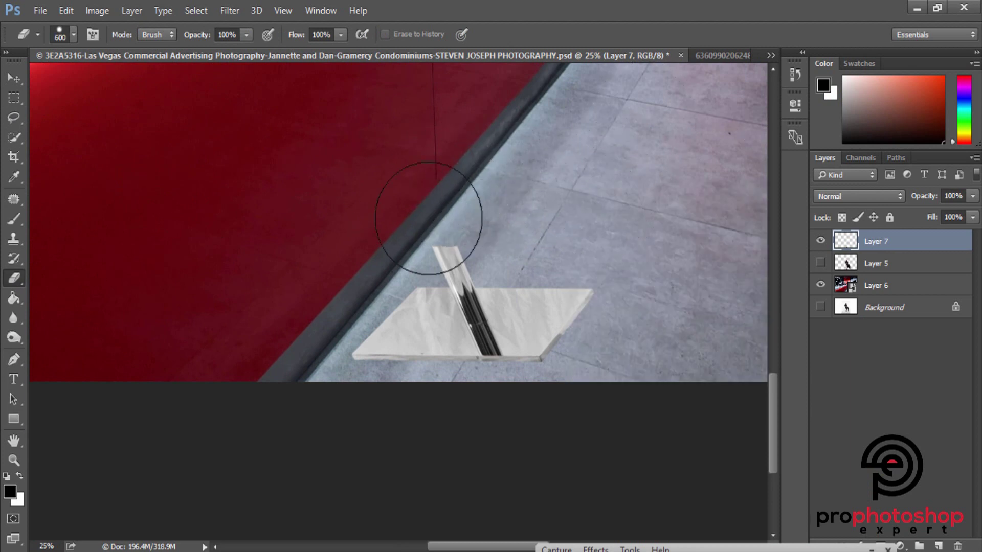
{"action": "key", "text": "ctrl+plus"}
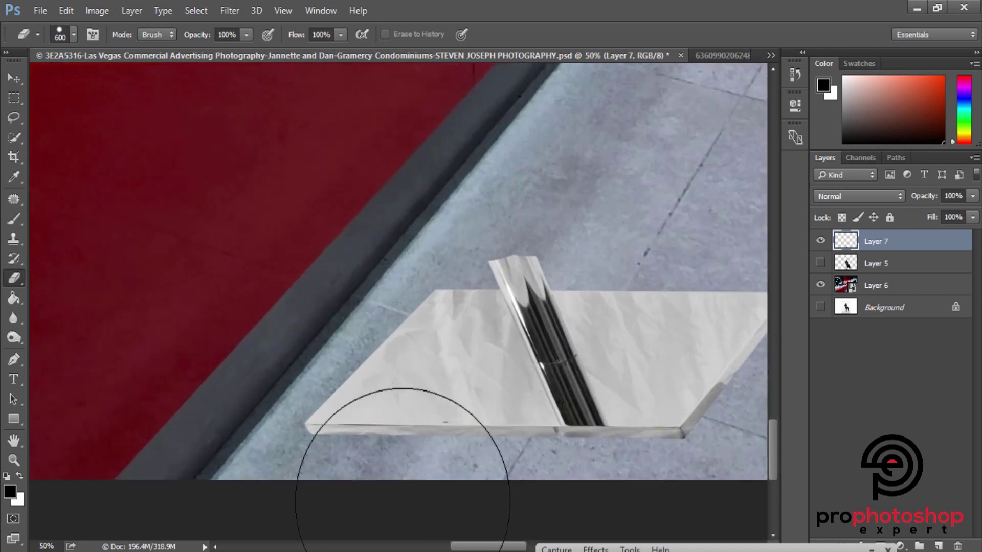
{"action": "scroll", "coordinate": [102, 255], "scroll_direction": "right", "scroll_amount": 5}
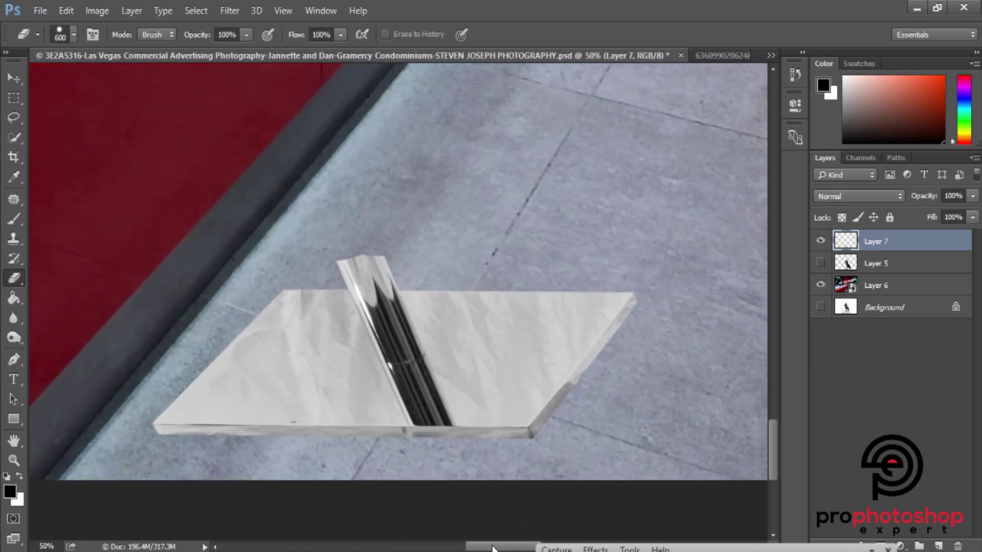
Clone paper texture over the chrome tube and its dark stripes with a 150 px brush.
{"action": "left_click", "coordinate": [14, 239]}
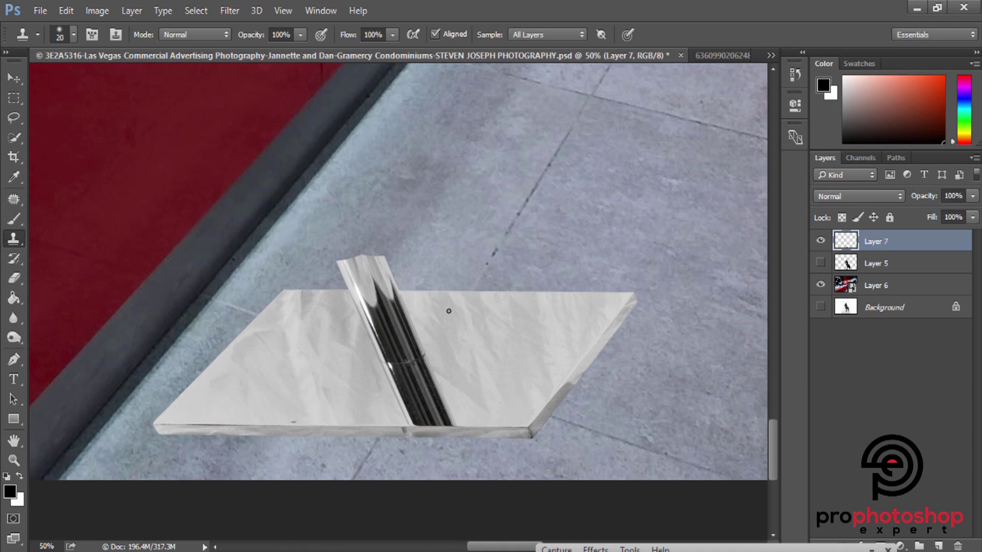
{"action": "key", "text": "bracketright"}
{"action": "key", "text": "bracketright"}
{"action": "key", "text": "bracketright"}
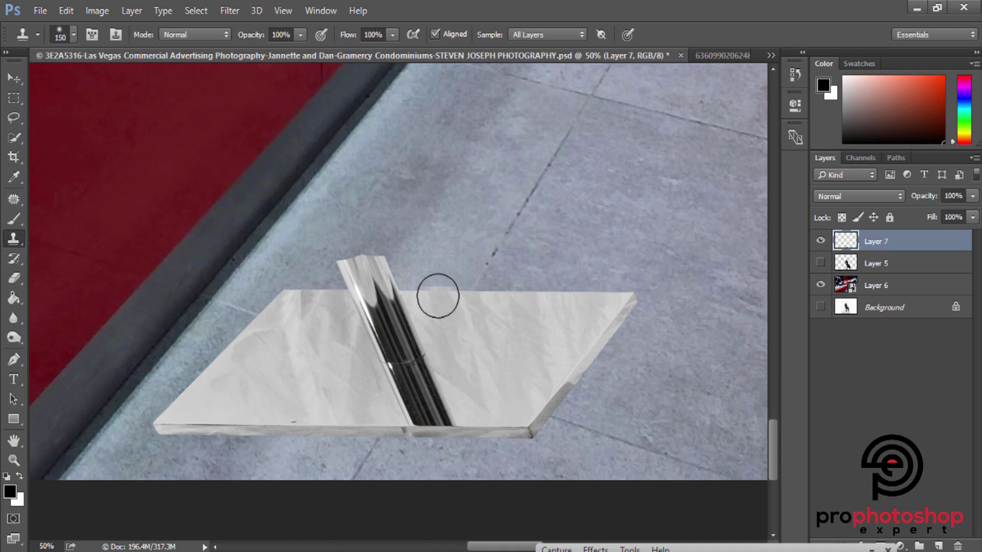
{"action": "left_click_drag", "start_coordinate": [437, 295], "coordinate": [392, 296]}
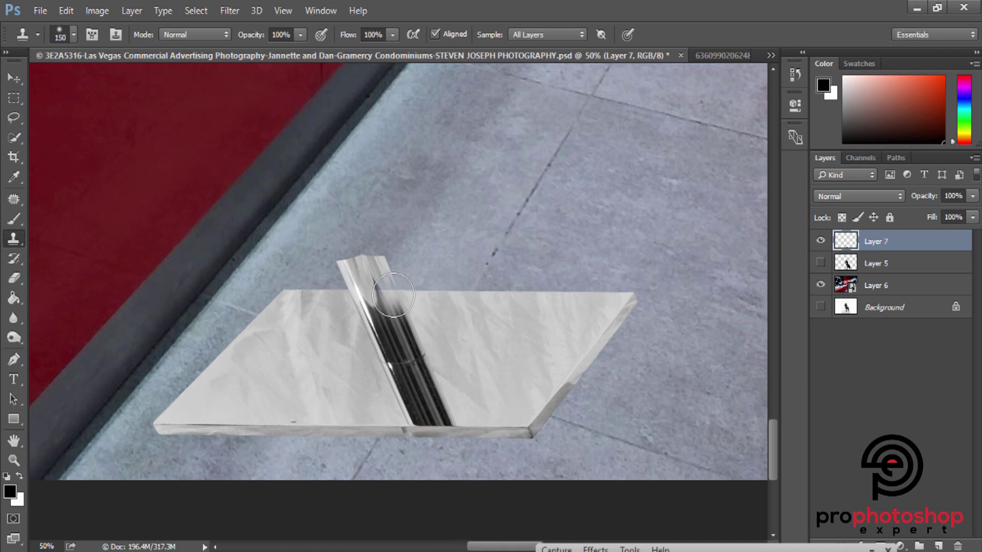
{"action": "left_click_drag", "start_coordinate": [397, 291], "coordinate": [361, 293]}
{"action": "mouse_move", "coordinate": [357, 293]}
{"action": "left_mouse_down"}
{"action": "mouse_move", "coordinate": [412, 313]}
{"action": "mouse_move", "coordinate": [418, 325]}
{"action": "mouse_move", "coordinate": [394, 322]}
{"action": "mouse_move", "coordinate": [461, 386]}
{"action": "mouse_move", "coordinate": [333, 355]}
{"action": "mouse_move", "coordinate": [377, 335]}
{"action": "left_mouse_up"}
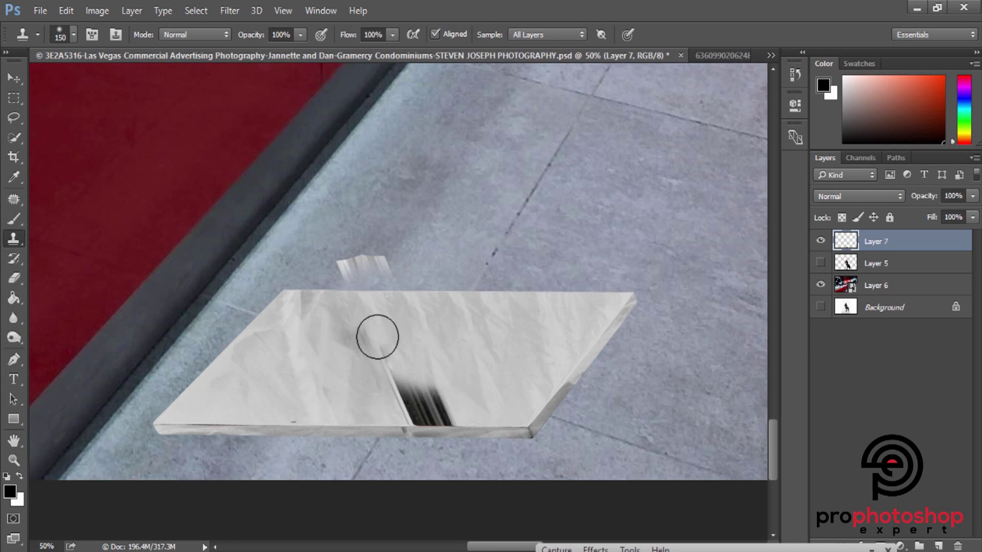
Clone over the dark smudge and remaining black streaks using 250 to 150 px brushes.
{"action": "key", "text": "bracketright"}
{"action": "key", "text": "bracketright"}
{"action": "key", "text": "bracketright"}
{"action": "left_click_drag", "start_coordinate": [431, 355], "coordinate": [355, 339]}
{"action": "key", "text": "bracketleft"}
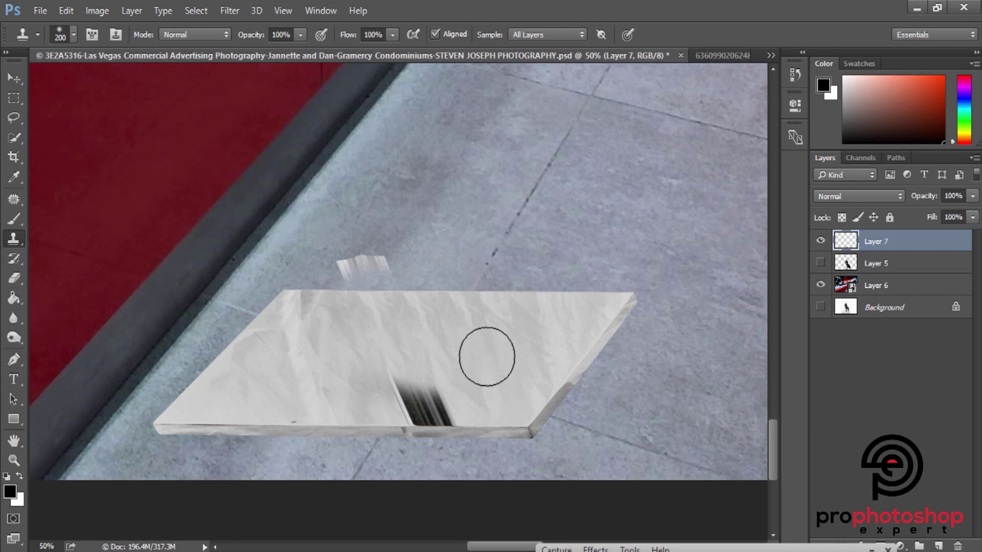
{"action": "scroll", "coordinate": [333, 391], "scroll_direction": "down", "scroll_amount": 2}
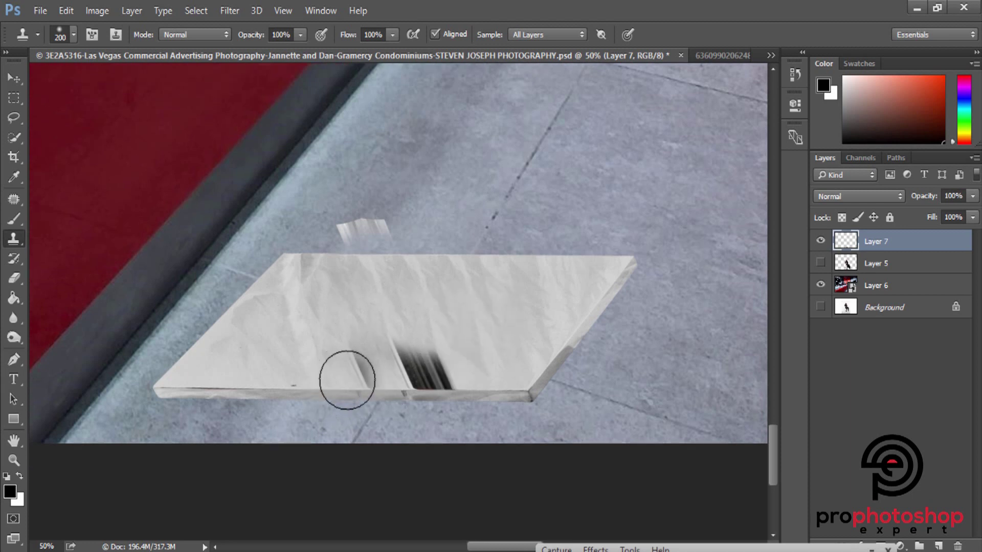
{"action": "key", "text": "bracketleft"}
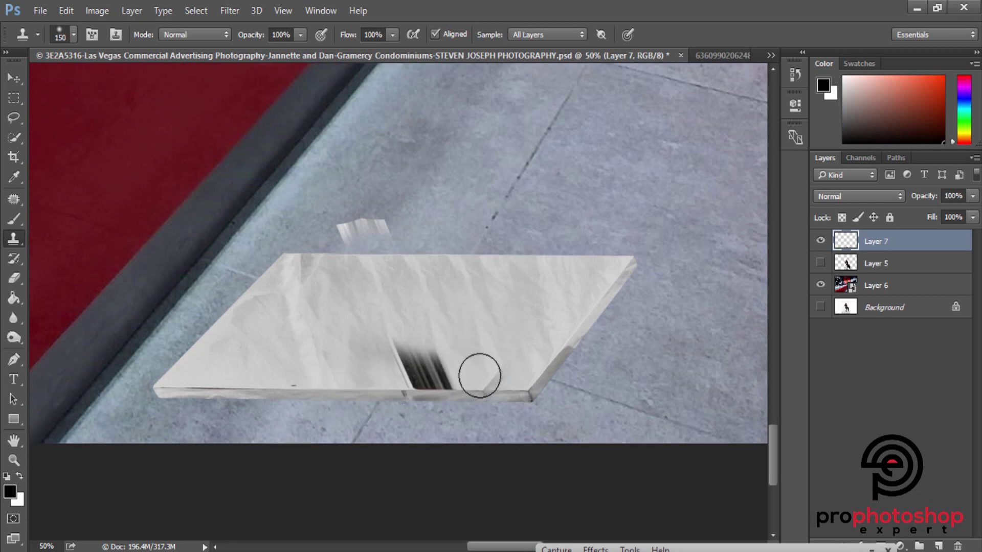
{"action": "left_click_drag", "start_coordinate": [479, 376], "coordinate": [449, 374]}
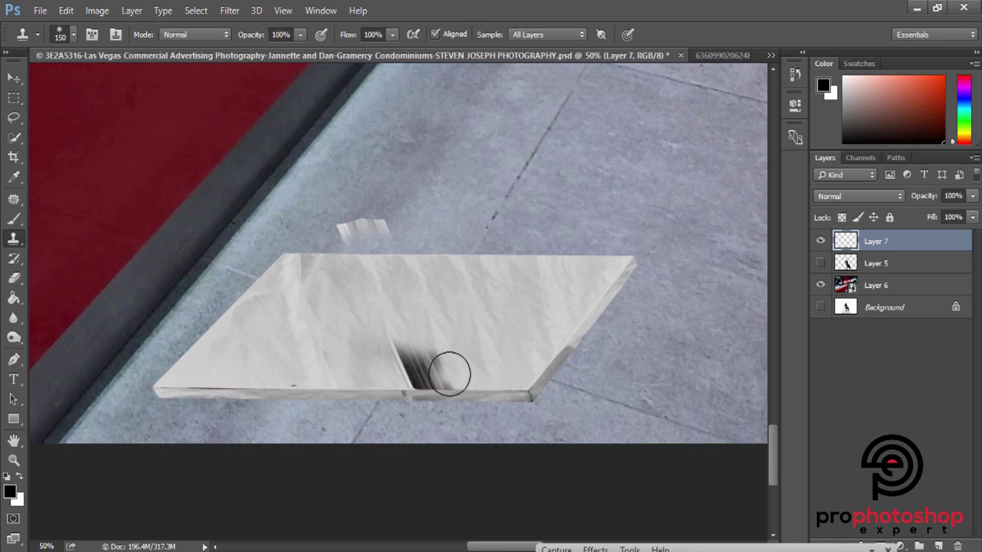
{"action": "mouse_move", "coordinate": [449, 373]}
{"action": "left_mouse_down"}
{"action": "mouse_move", "coordinate": [436, 357]}
{"action": "mouse_move", "coordinate": [404, 349]}
{"action": "mouse_move", "coordinate": [421, 378]}
{"action": "left_mouse_up"}
{"action": "key", "text": "bracketleft"}
{"action": "key", "text": "bracketleft"}
{"action": "key", "text": "bracketleft"}
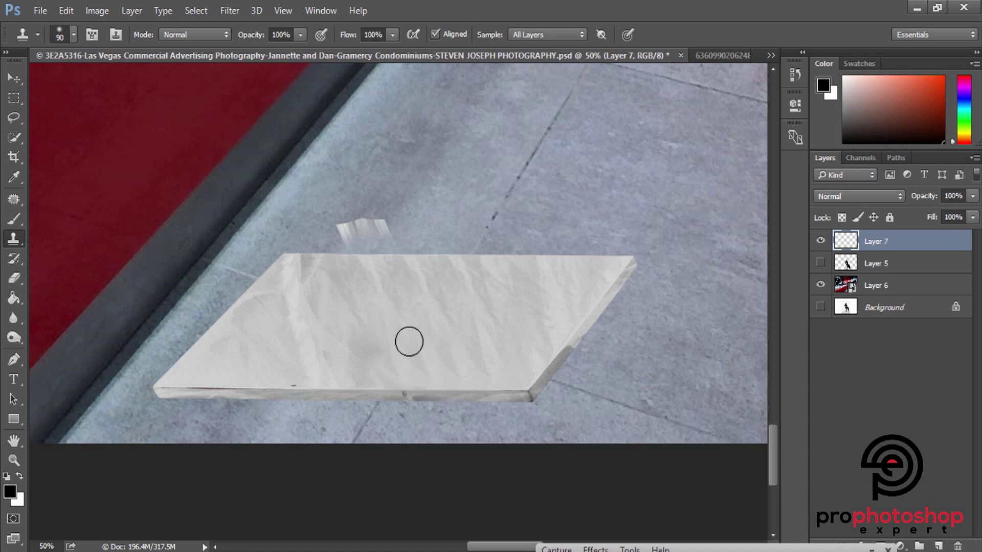
Touch up the top-left corner, then pen-select the fragment above the slab and clear it.
{"action": "key", "text": "bracketright"}
{"action": "key", "text": "bracketright"}
{"action": "key", "text": "bracketright"}
{"action": "left_click", "coordinate": [240, 279]}
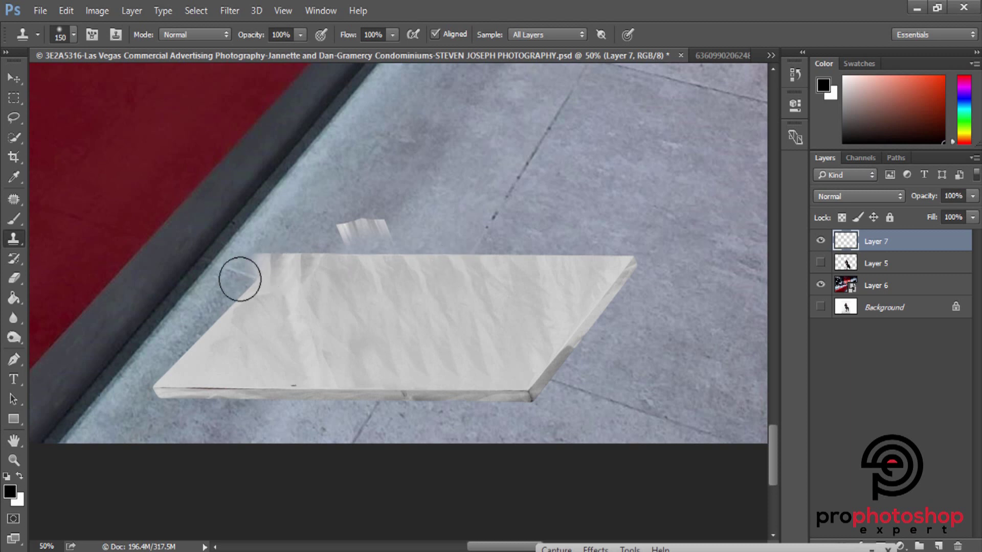
{"action": "left_click", "coordinate": [14, 359]}
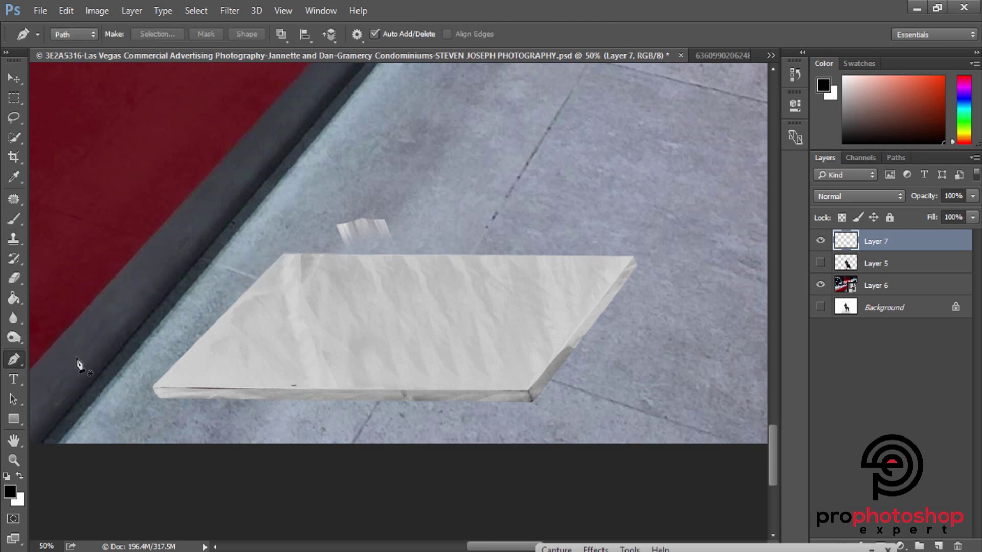
{"action": "left_click", "coordinate": [292, 254]}
{"action": "left_click", "coordinate": [476, 254]}
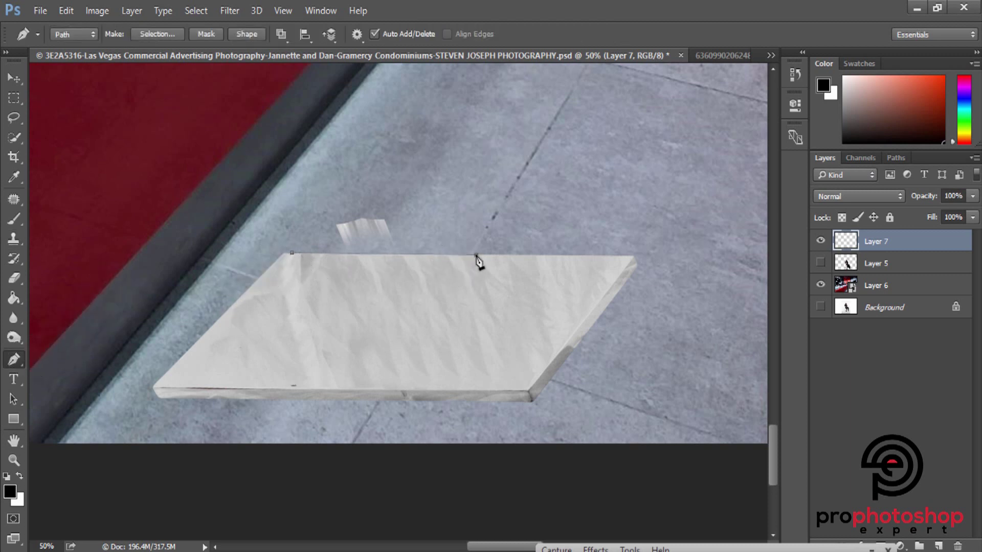
{"action": "left_click", "coordinate": [287, 165]}
{"action": "right_click", "coordinate": [439, 225]}
{"action": "left_click", "coordinate": [506, 238]}
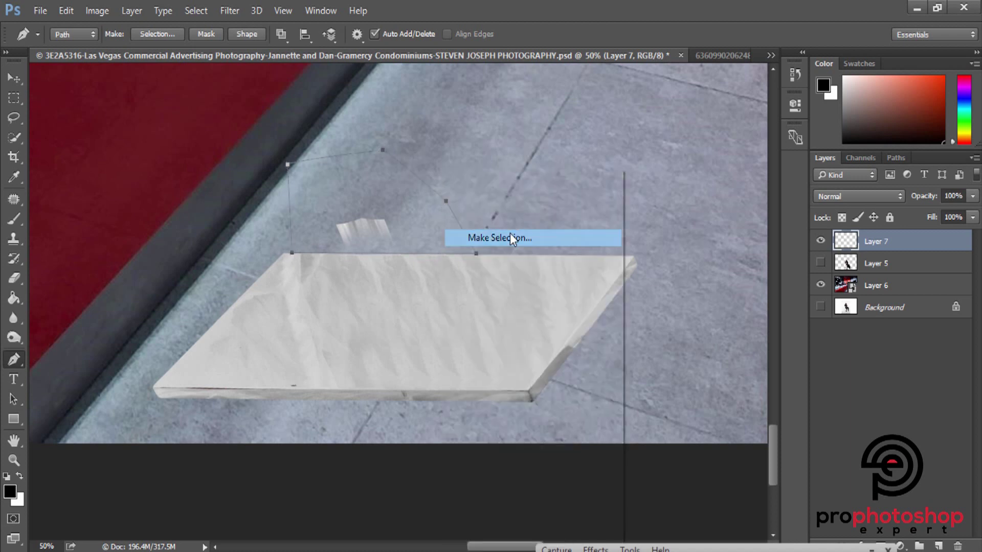
{"action": "left_click", "coordinate": [569, 159]}
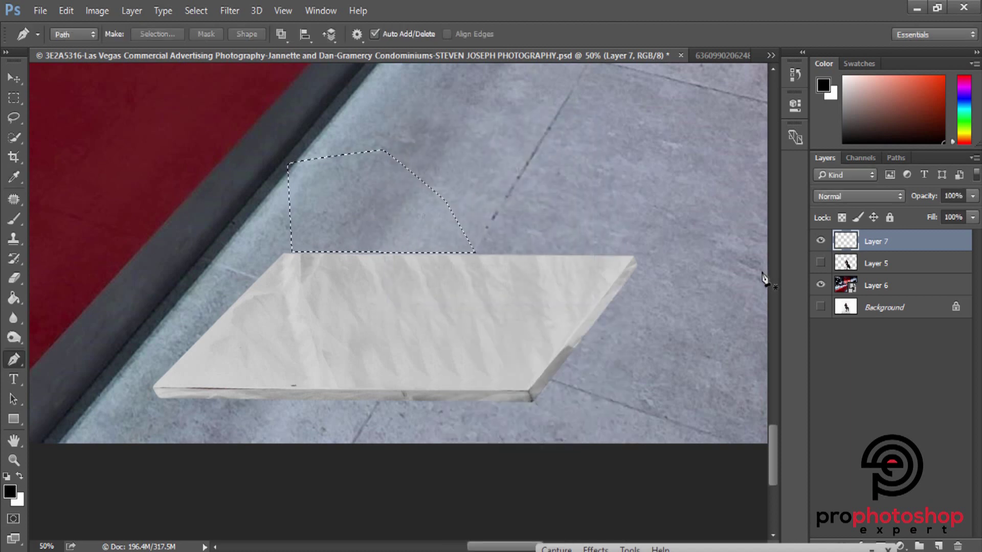
{"action": "left_click", "coordinate": [14, 97]}
{"action": "left_click", "coordinate": [158, 217]}
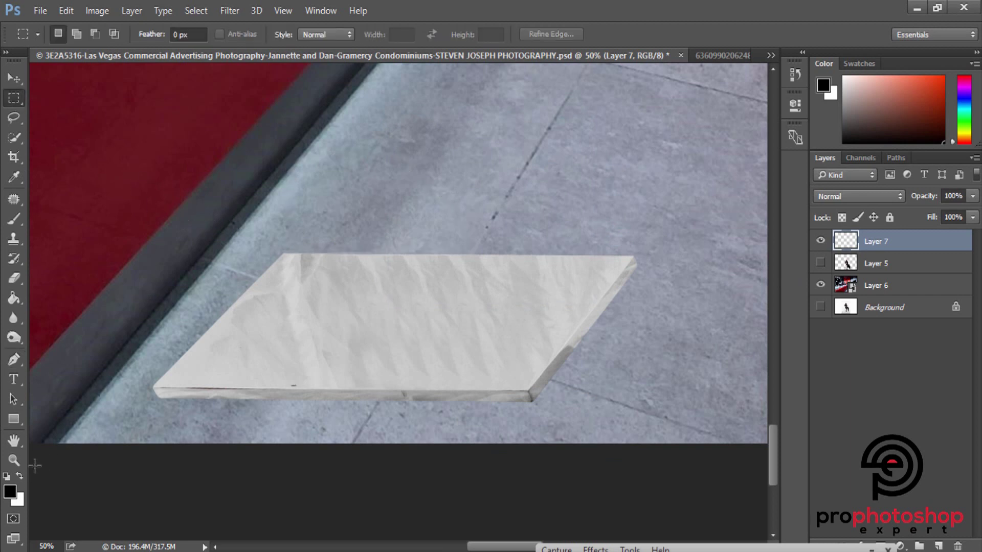
At 100% zoom, pen-select the strip of stray pixels above the slab's top edge.
{"action": "left_click", "coordinate": [14, 460]}
{"action": "left_click", "coordinate": [364, 264]}
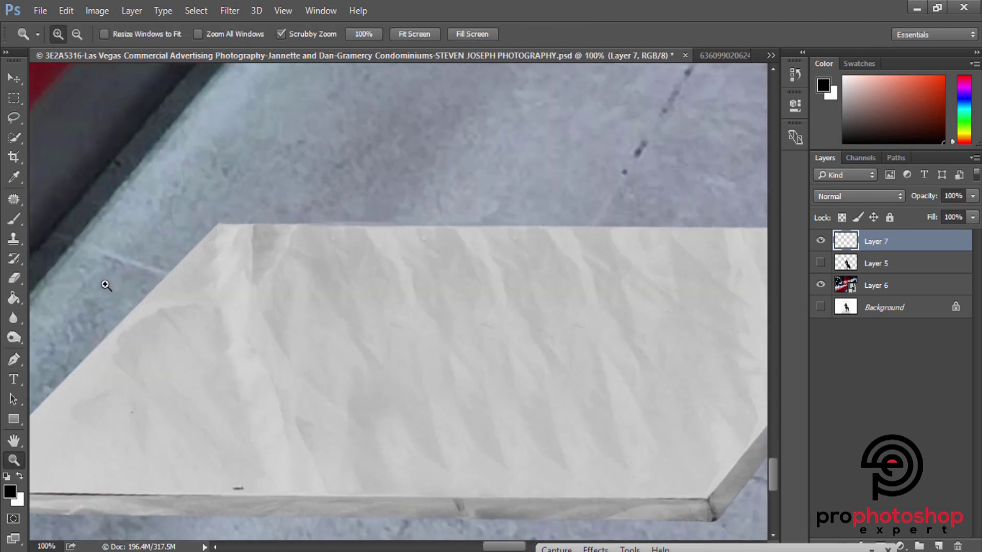
{"action": "left_click", "coordinate": [18, 361]}
{"action": "left_click", "coordinate": [250, 223]}
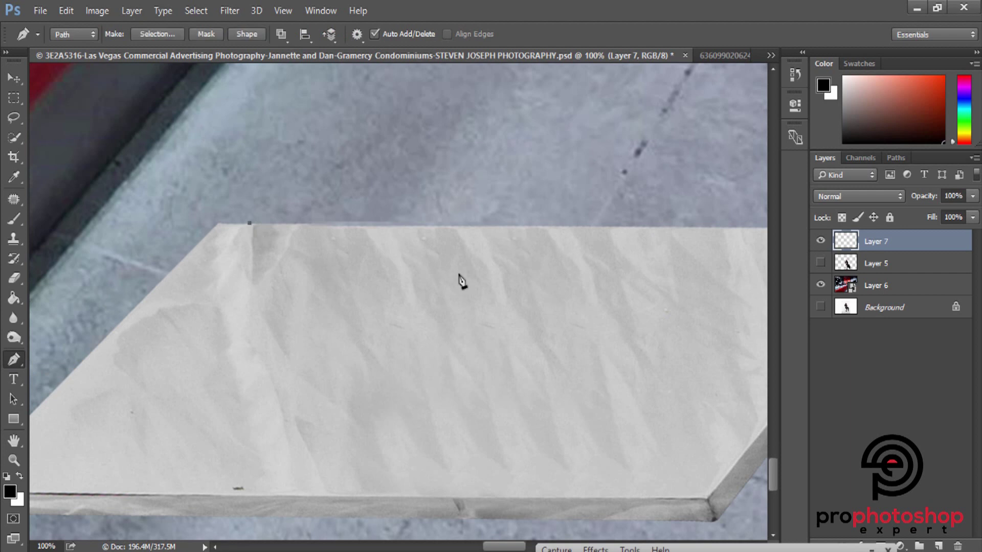
{"action": "left_click", "coordinate": [620, 227]}
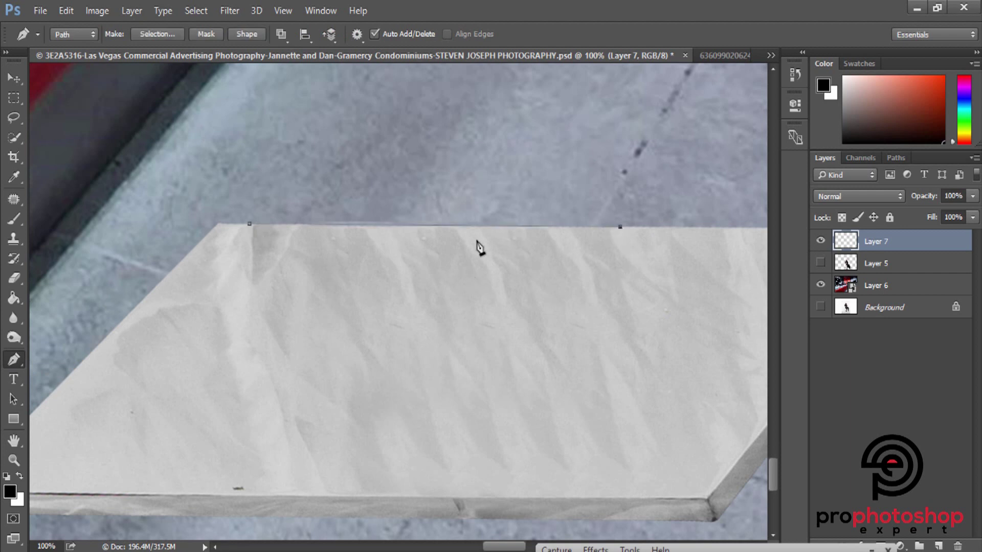
{"action": "left_click", "coordinate": [367, 225]}
{"action": "left_click", "coordinate": [301, 226]}
{"action": "left_click", "coordinate": [476, 227]}
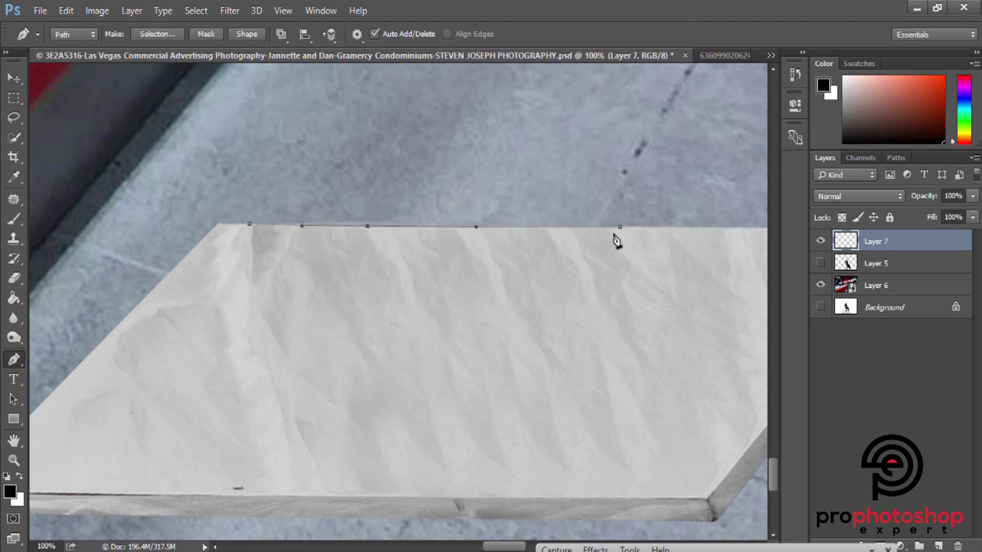
{"action": "left_click", "coordinate": [566, 162]}
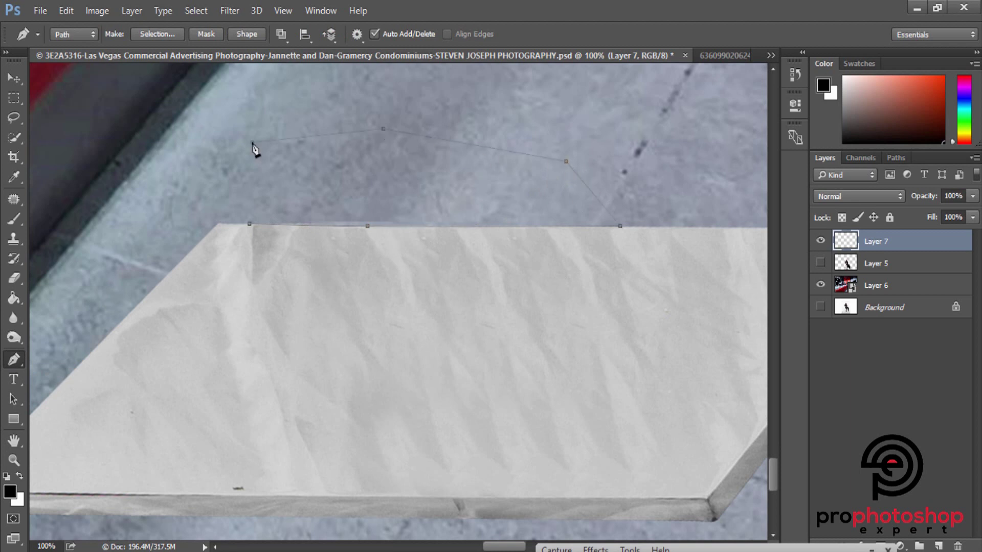
{"action": "left_click", "coordinate": [249, 223]}
{"action": "right_click", "coordinate": [404, 168]}
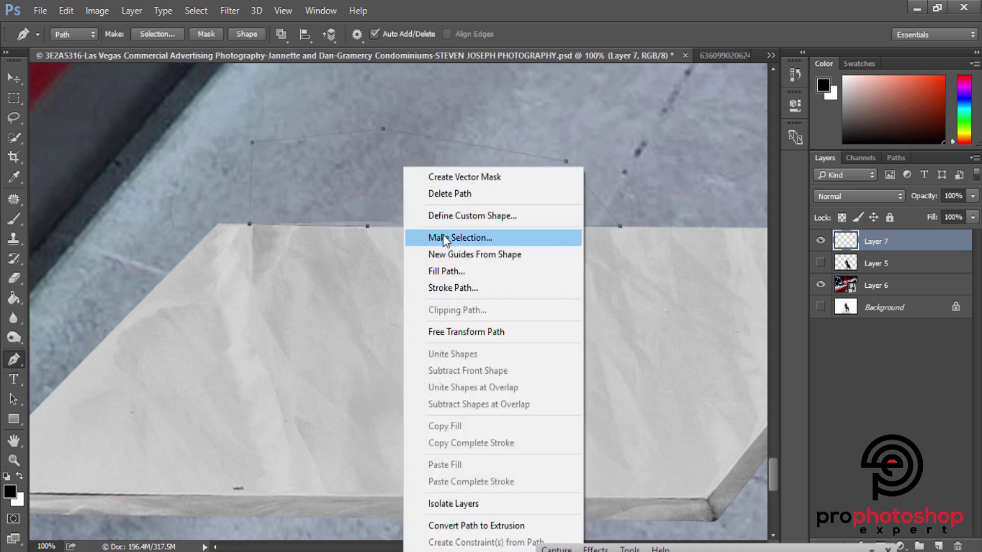
{"action": "left_click", "coordinate": [465, 237]}
{"action": "left_click", "coordinate": [569, 159]}
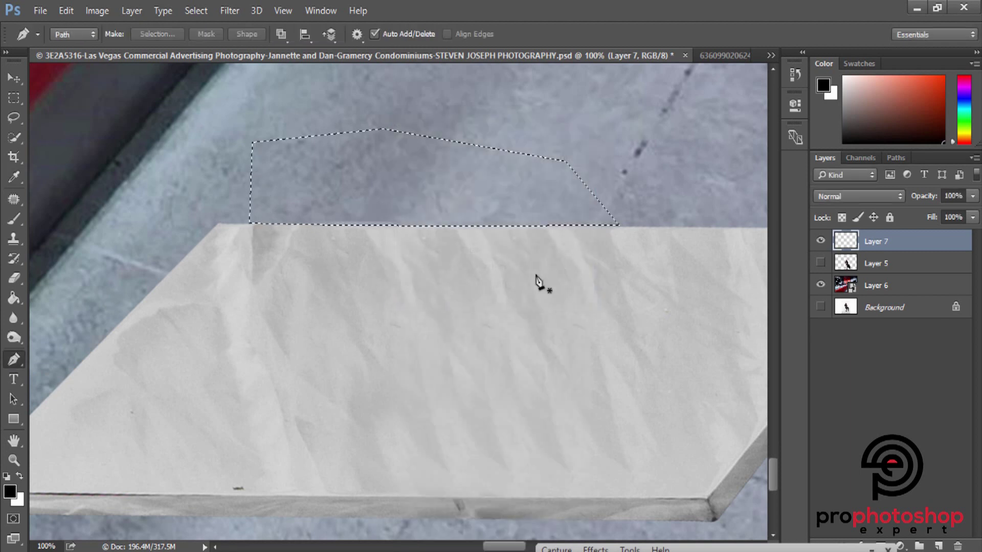
{"action": "left_click", "coordinate": [13, 98]}
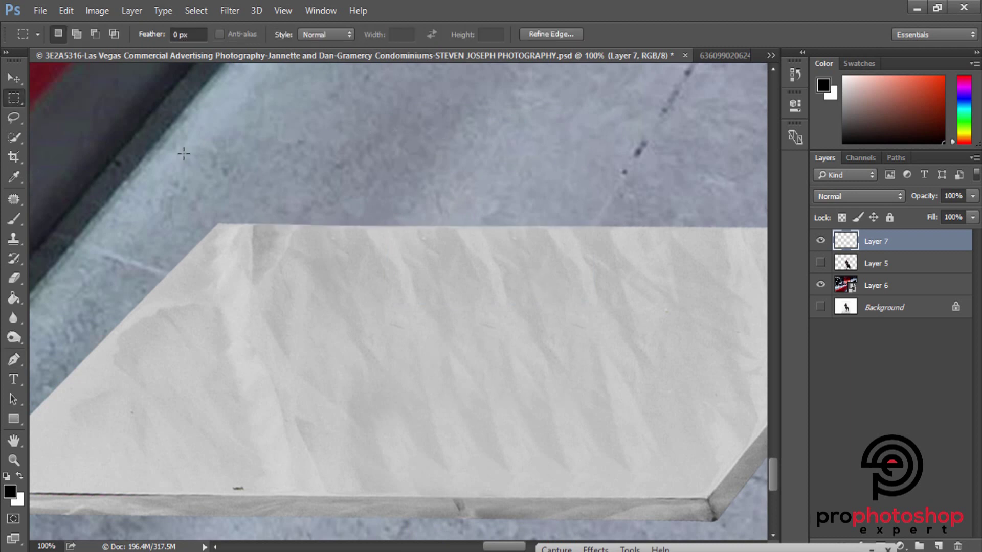
Convert the slab's Layer 7 to a smart object.
{"action": "key", "text": "ctrl+minus"}
{"action": "key", "text": "ctrl+minus"}
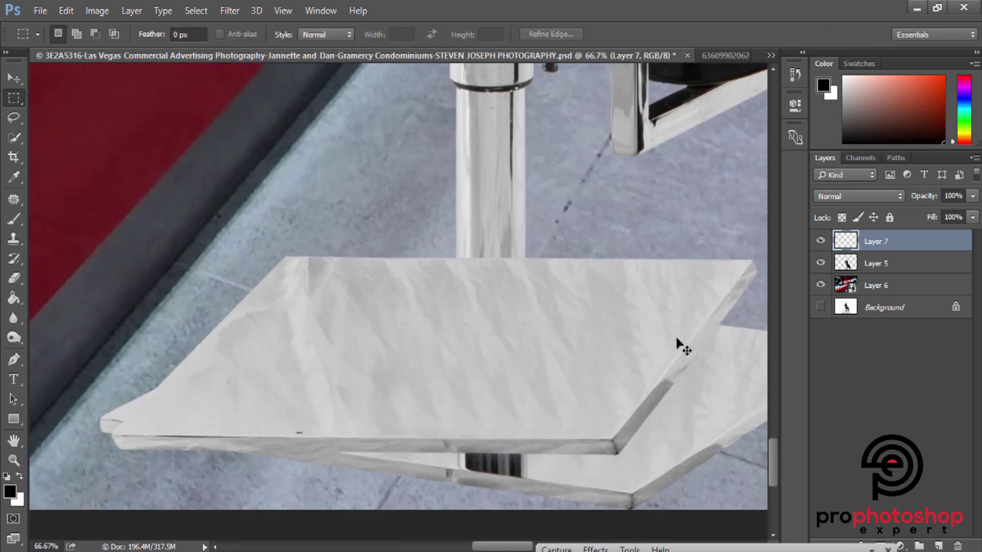
{"action": "key", "text": "ctrl+minus"}
{"action": "key", "text": "ctrl+minus"}
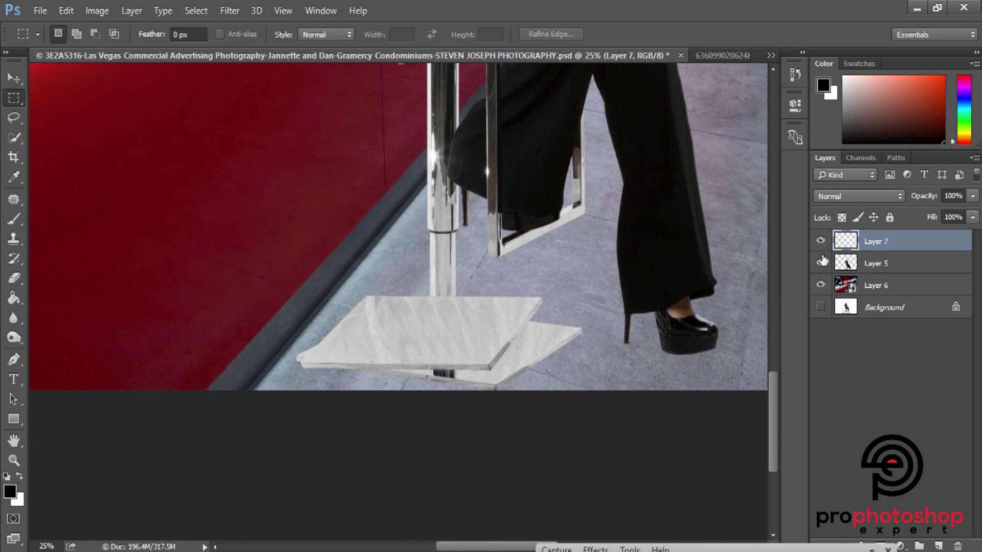
{"action": "left_click", "coordinate": [821, 262]}
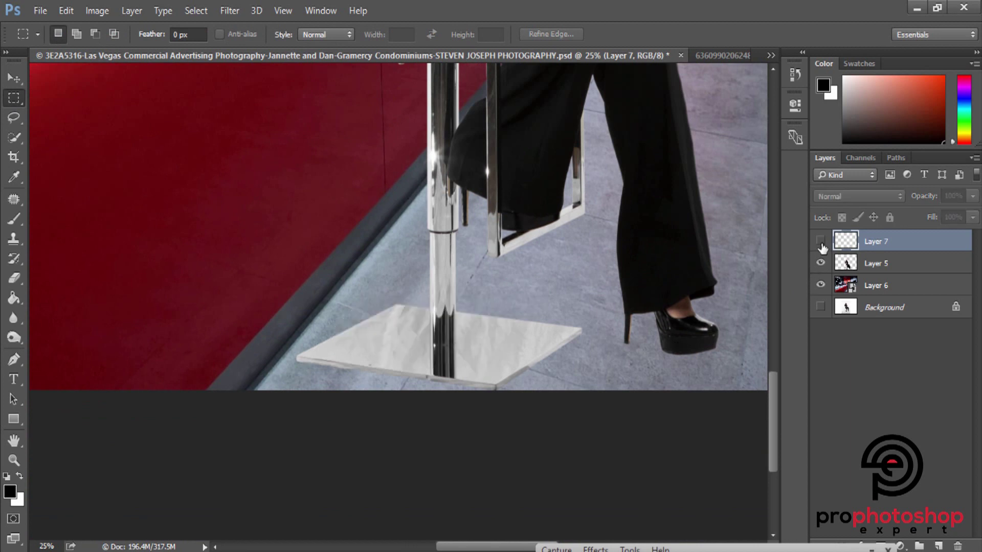
{"action": "right_click", "coordinate": [873, 247]}
{"action": "left_click", "coordinate": [646, 257]}
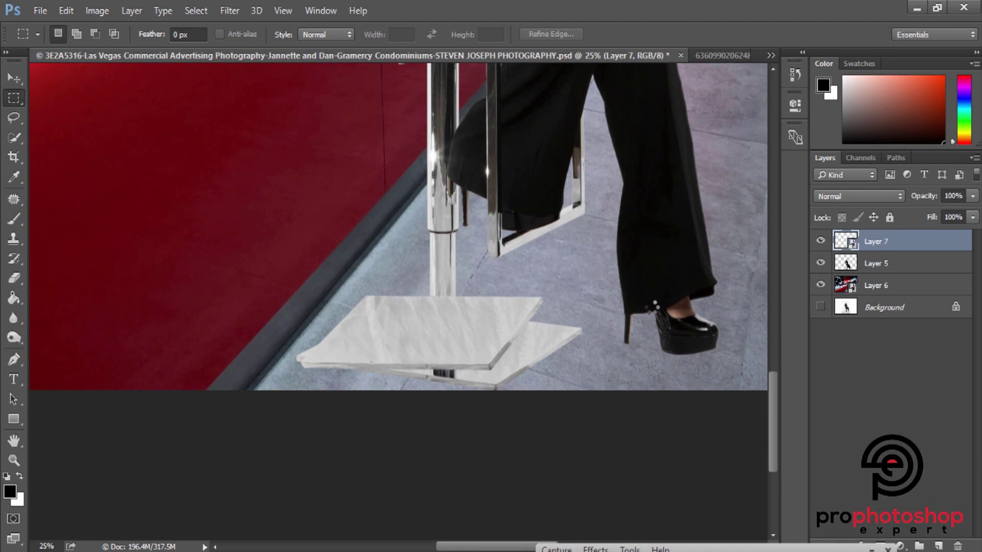
Scale the slab to about 114%, nudge it down, and move Layer 7 below Layer 5.
{"action": "key", "text": "ctrl+t"}
{"action": "left_click_drag", "start_coordinate": [491, 322], "coordinate": [510, 354]}
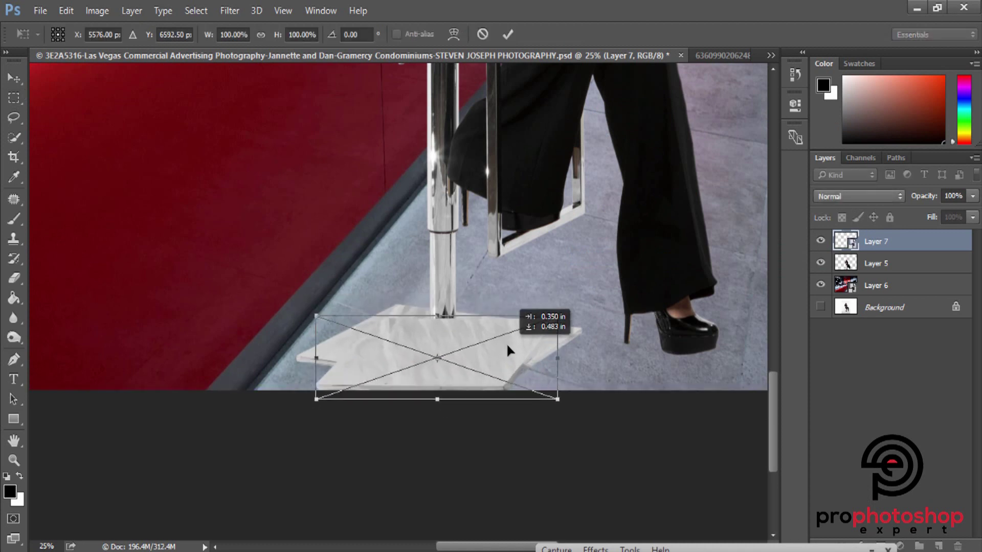
{"action": "left_click_drag", "start_coordinate": [558, 392], "coordinate": [578, 400]}
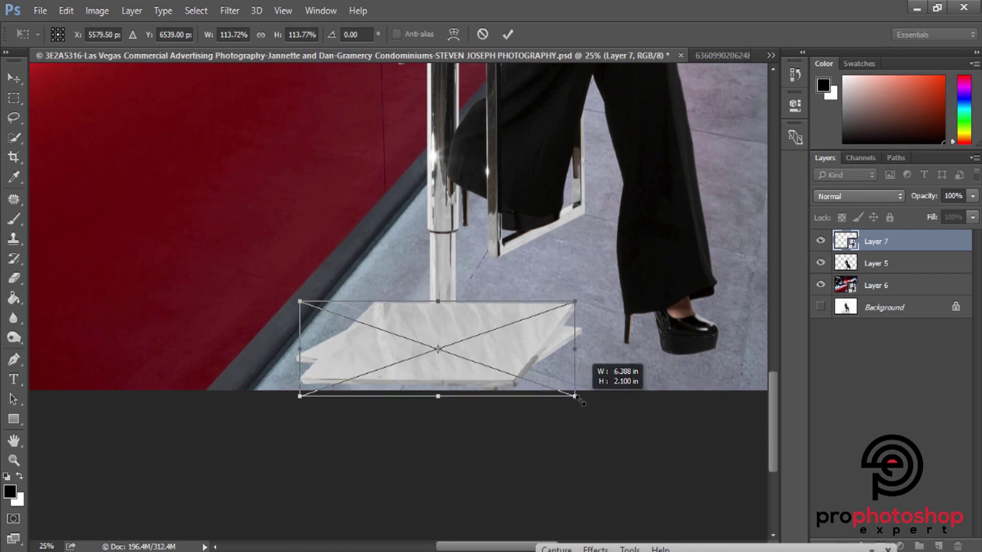
{"action": "key", "text": "Return"}
{"action": "key", "text": "m"}
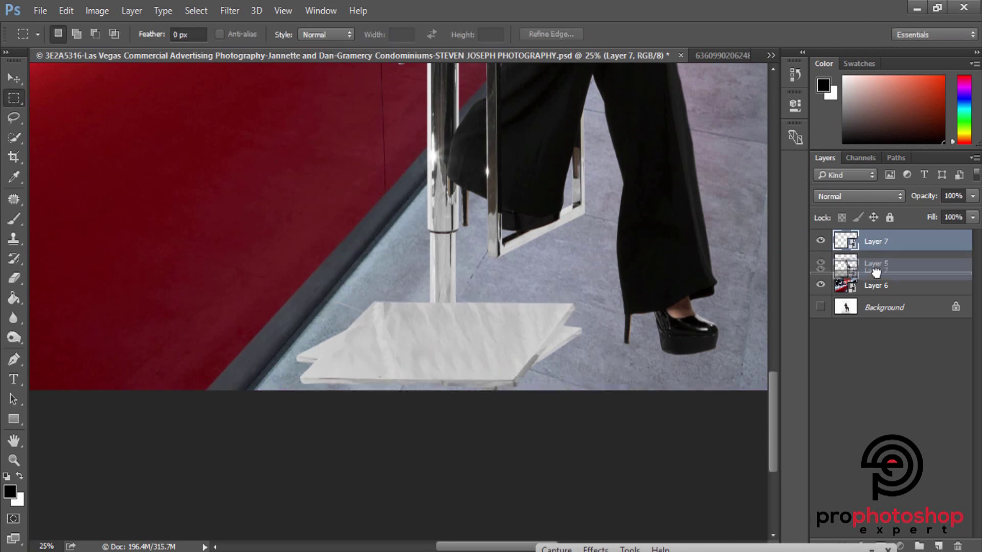
{"action": "left_click_drag", "start_coordinate": [881, 252], "coordinate": [875, 274]}
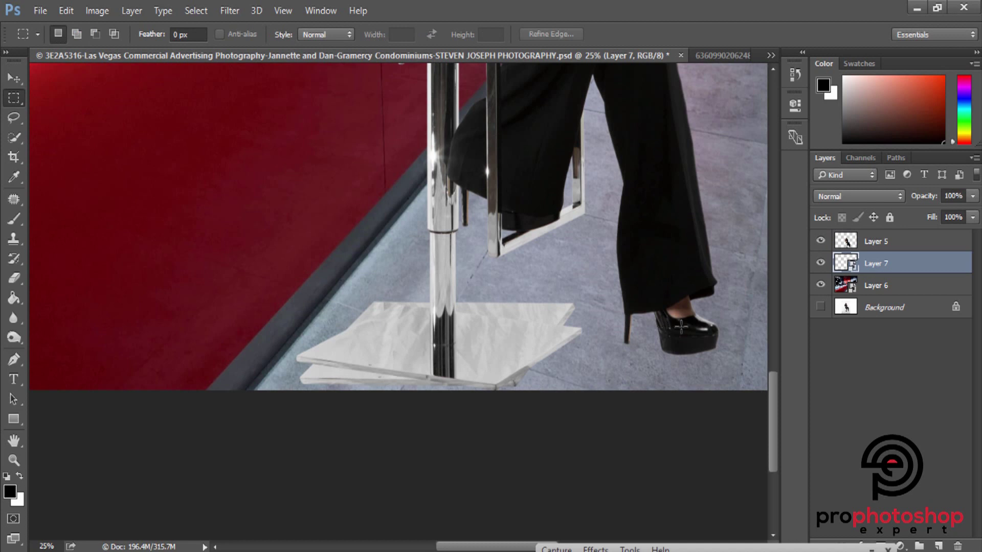
{"action": "left_click", "coordinate": [820, 263]}
At 66.7% zoom, start a pen path beside the pole, running down and up its left edge.
{"action": "left_click", "coordinate": [16, 461]}
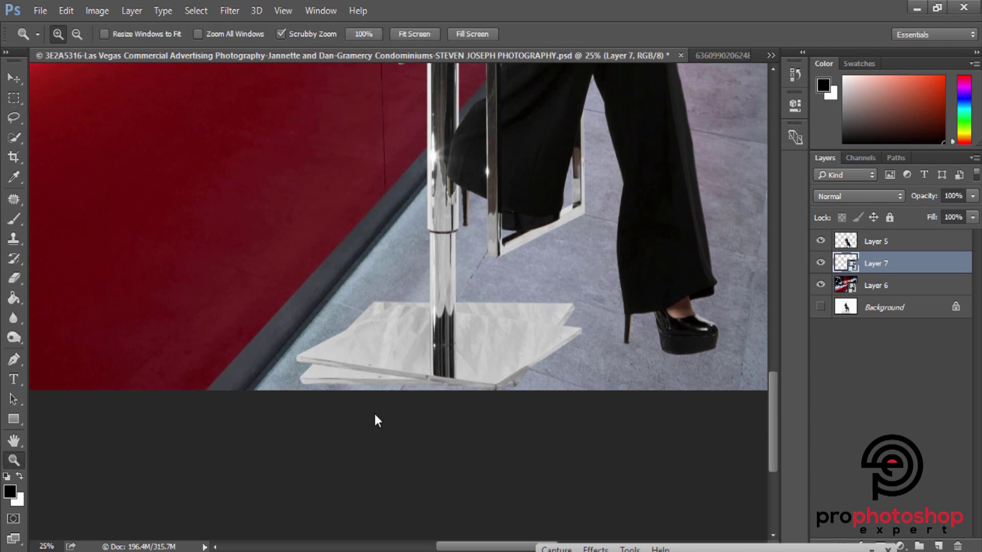
{"action": "left_click", "coordinate": [537, 377]}
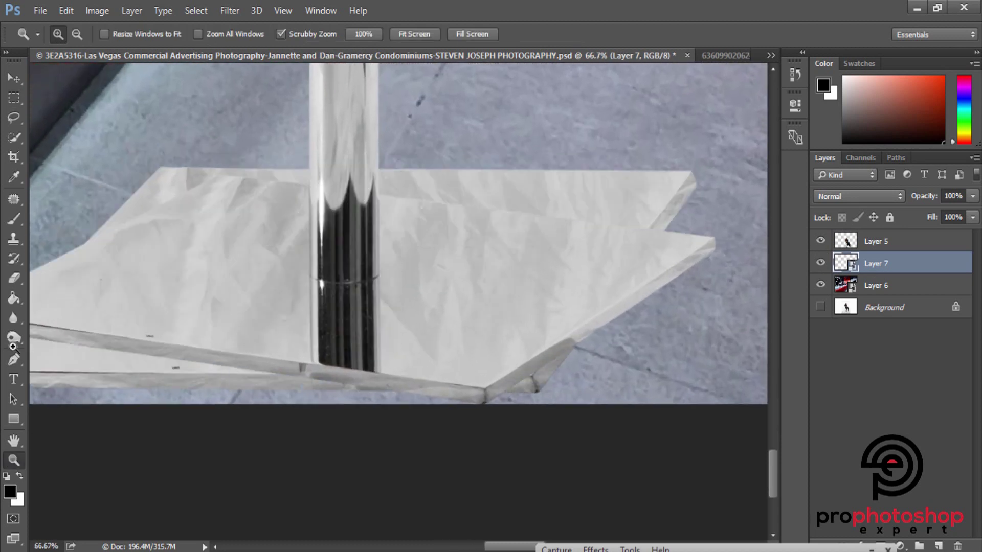
{"action": "left_click", "coordinate": [14, 359]}
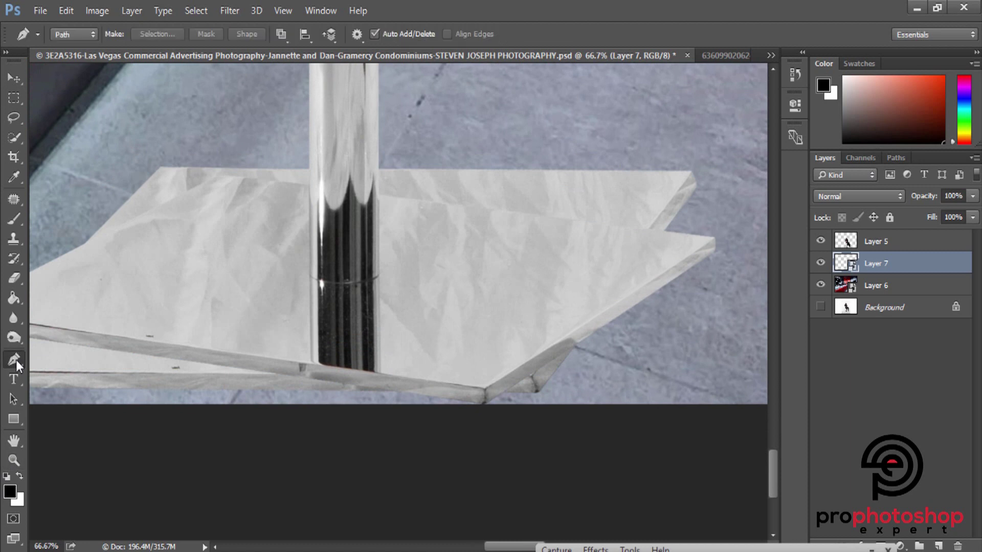
{"action": "left_click", "coordinate": [379, 193]}
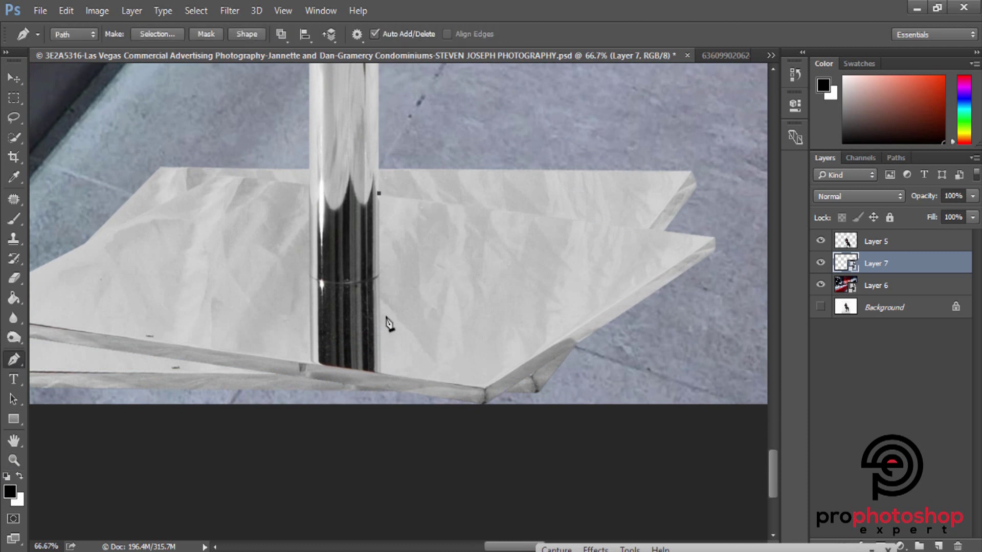
{"action": "left_click", "coordinate": [380, 373]}
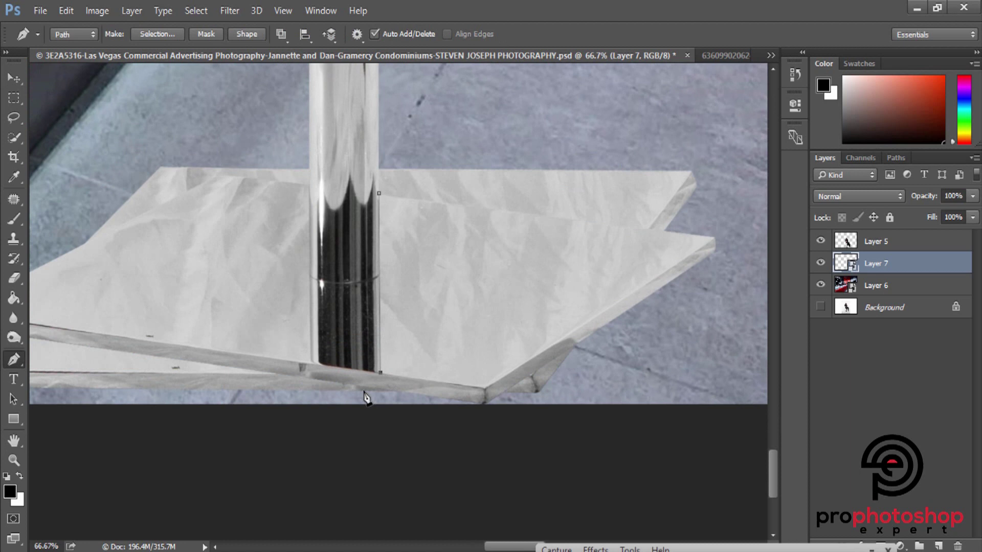
{"action": "left_click", "coordinate": [325, 364]}
{"action": "scroll", "coordinate": [314, 307], "scroll_direction": "up", "scroll_amount": 2}
{"action": "scroll", "coordinate": [315, 227], "scroll_direction": "up", "scroll_amount": 3}
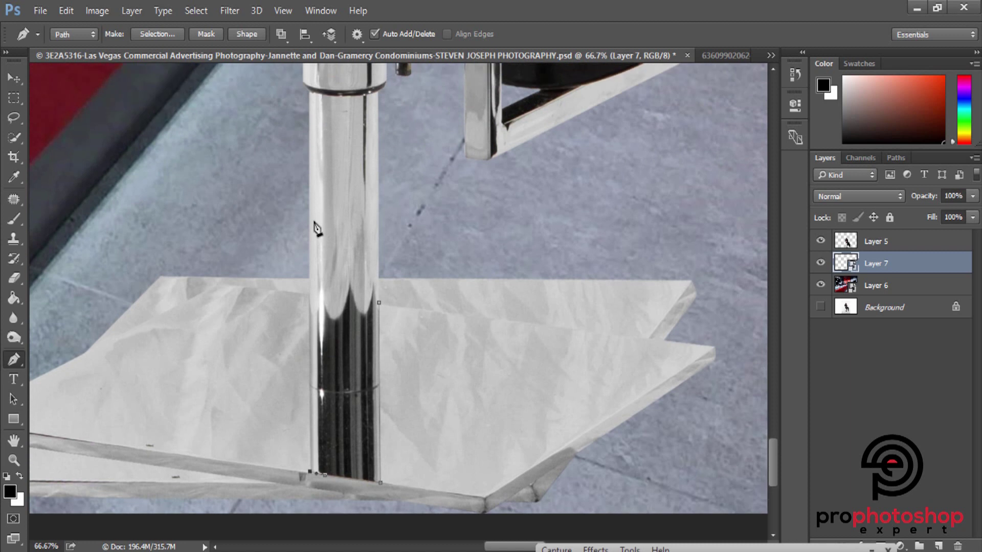
{"action": "left_click", "coordinate": [309, 288]}
{"action": "left_click", "coordinate": [223, 239]}
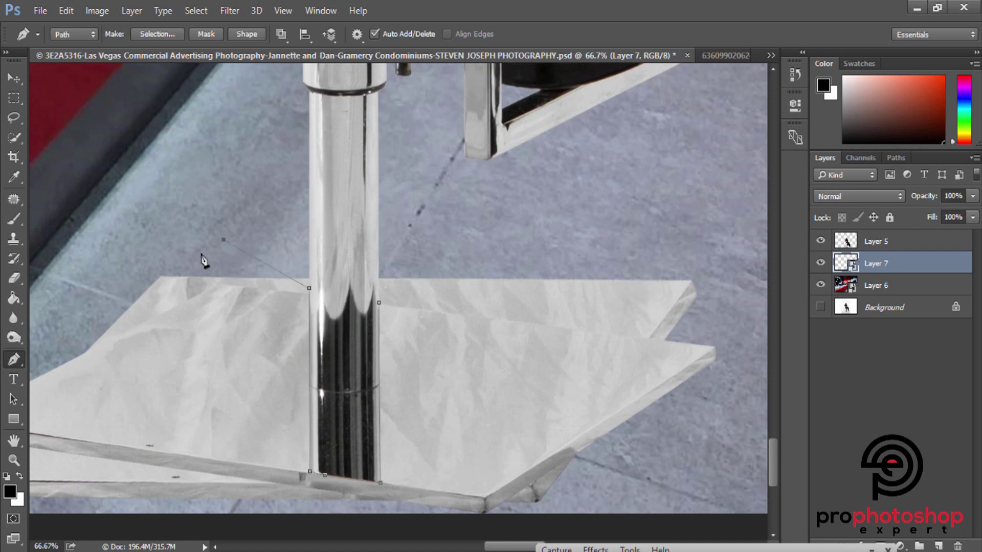
At 50% zoom, close the path around the base plate's left, bottom and right, back to the pole.
{"action": "key", "text": "ctrl+minus"}
{"action": "left_click", "coordinate": [152, 312]}
{"action": "left_click", "coordinate": [67, 373]}
{"action": "left_click", "coordinate": [50, 422]}
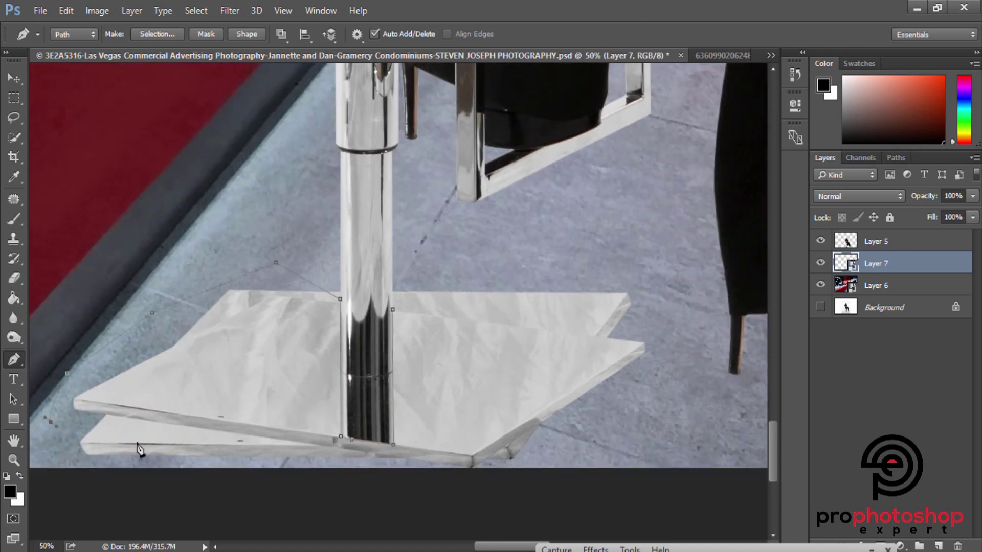
{"action": "left_click_drag", "start_coordinate": [254, 474], "coordinate": [291, 475]}
{"action": "left_click", "coordinate": [401, 486]}
{"action": "left_click", "coordinate": [426, 478]}
{"action": "left_click", "coordinate": [527, 467]}
{"action": "left_click", "coordinate": [657, 411]}
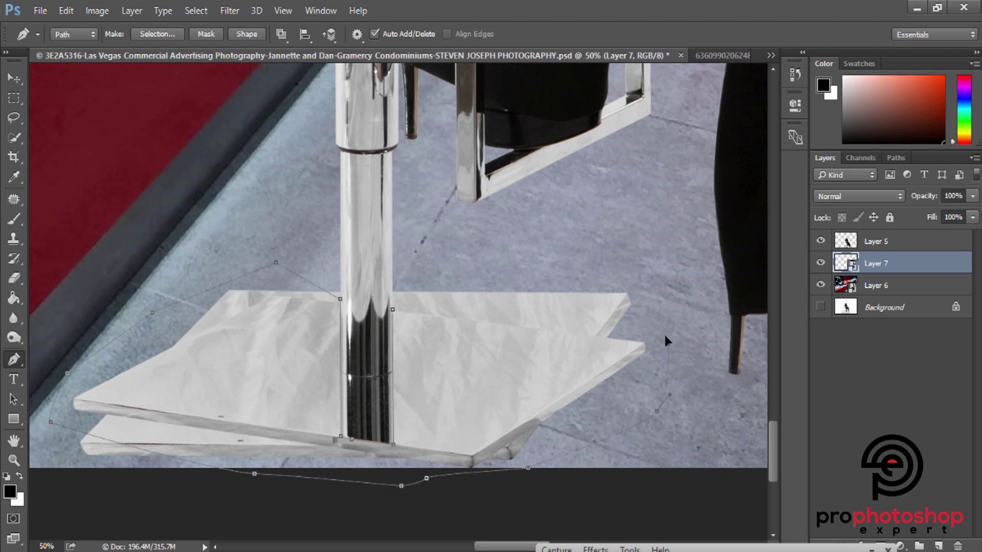
{"action": "left_click", "coordinate": [591, 288]}
{"action": "left_click", "coordinate": [440, 284]}
{"action": "left_click", "coordinate": [394, 298]}
Turn the traced path into a selection and rasterize Layer 7.
{"action": "right_click", "coordinate": [447, 324]}
{"action": "left_click", "coordinate": [517, 238]}
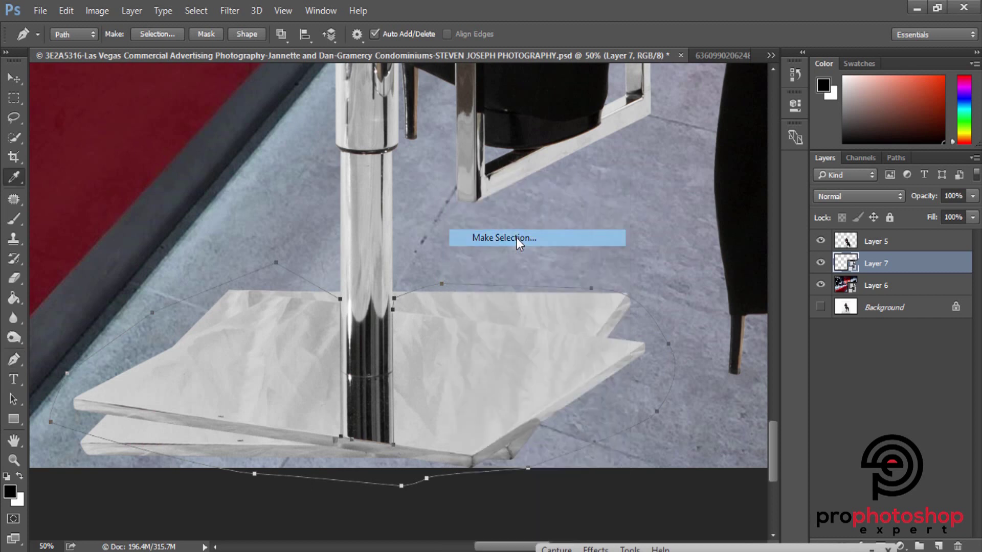
{"action": "left_click", "coordinate": [575, 159]}
{"action": "right_click", "coordinate": [875, 266]}
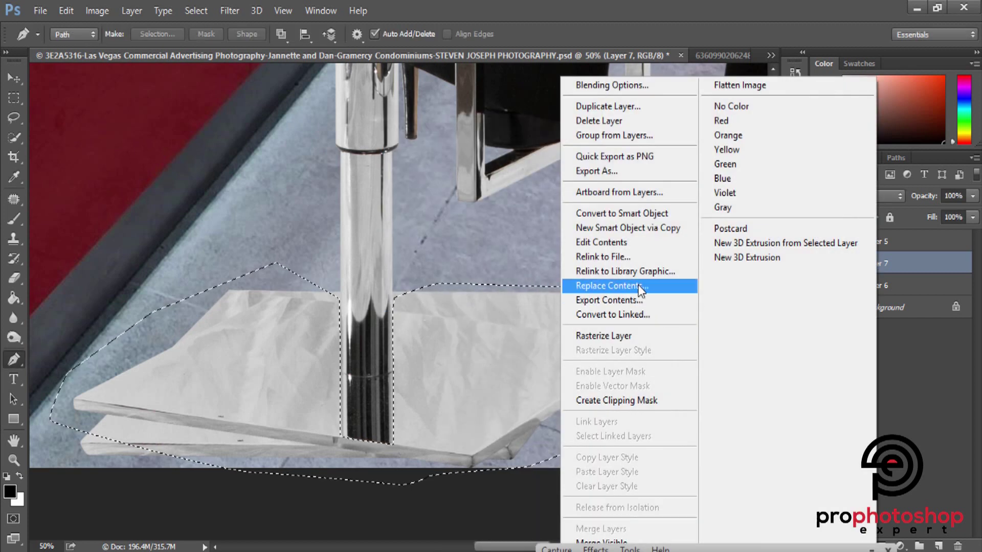
{"action": "left_click", "coordinate": [604, 335]}
Delete the old base inside the selection from Layer 5, then deselect.
{"action": "left_click", "coordinate": [876, 241]}
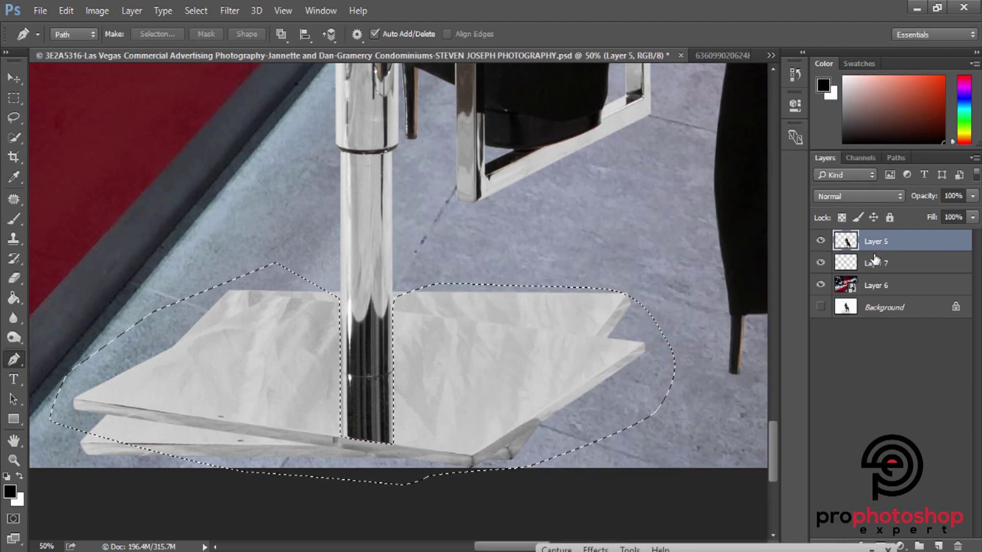
{"action": "key", "text": "Delete"}
{"action": "left_click", "coordinate": [14, 97]}
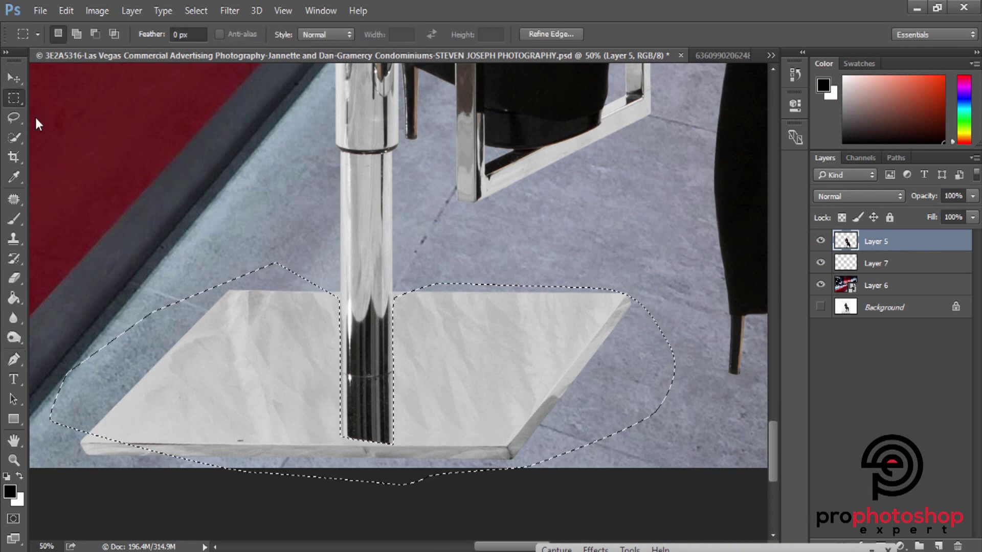
{"action": "key", "text": "ctrl+d"}
Convert Layer 7, the base plate layer, to a smart object.
{"action": "scroll", "coordinate": [138, 220], "scroll_direction": "down", "scroll_amount": 2}
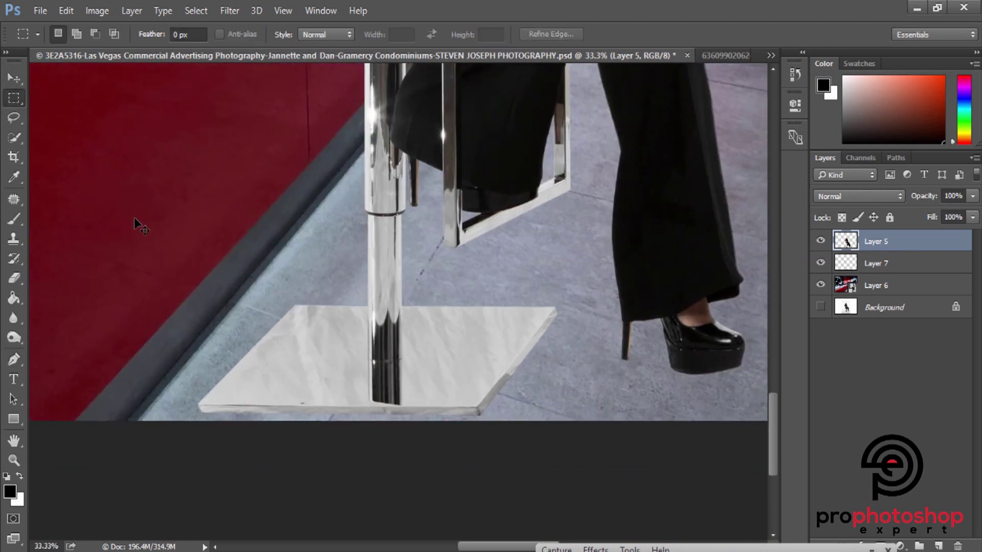
{"action": "scroll", "coordinate": [138, 221], "scroll_direction": "down", "scroll_amount": 1}
{"action": "scroll", "coordinate": [137, 221], "scroll_direction": "down", "scroll_amount": 1}
{"action": "scroll", "coordinate": [137, 221], "scroll_direction": "down", "scroll_amount": 1}
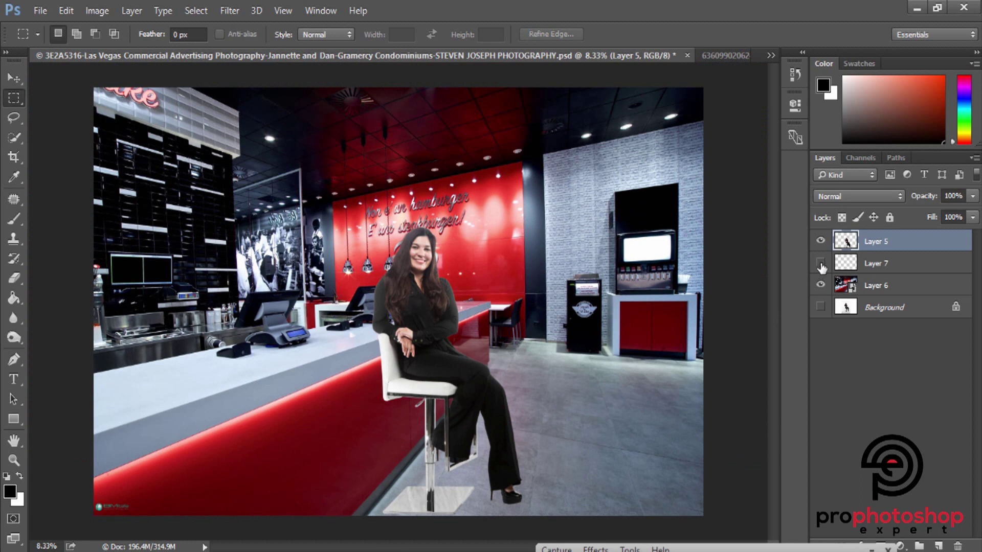
{"action": "left_click", "coordinate": [886, 263]}
{"action": "right_click", "coordinate": [888, 264]}
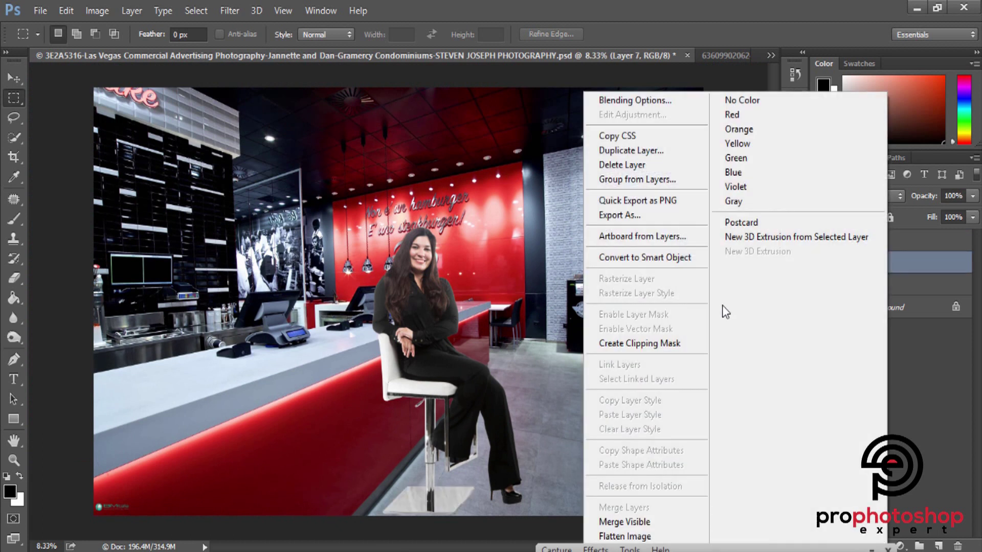
{"action": "left_click", "coordinate": [684, 261]}
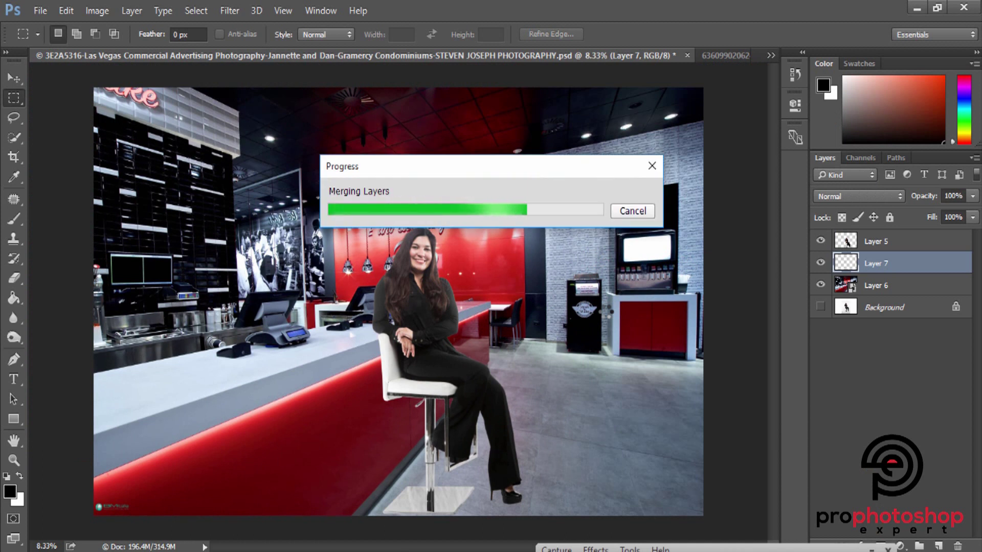
Distort the base plate's four corners to match the restaurant floor's perspective.
{"action": "key", "text": "ctrl+t"}
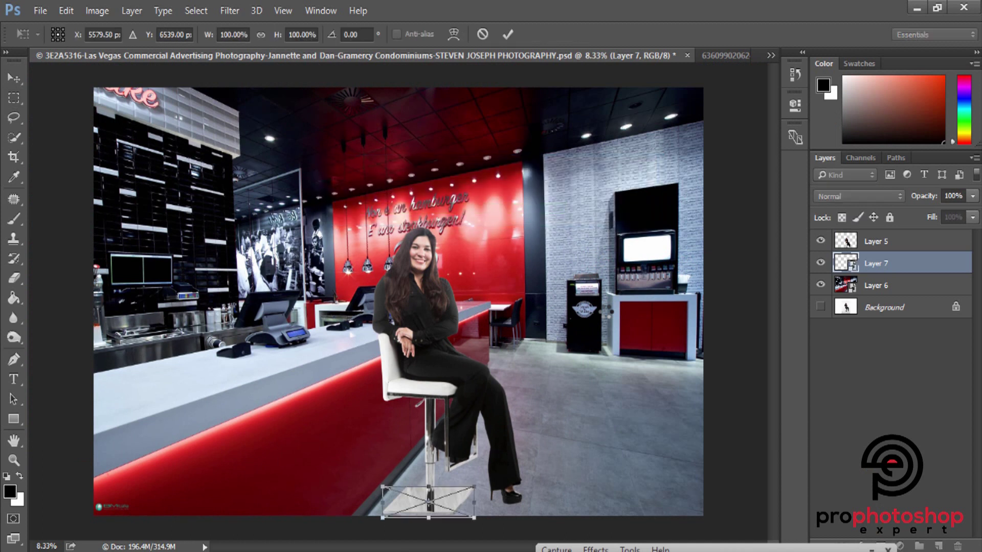
{"action": "key", "text": "ctrl+plus"}
{"action": "key", "text": "ctrl+plus"}
{"action": "left_click_drag", "start_coordinate": [775, 285], "coordinate": [746, 373]}
{"action": "key", "text": "ctrl+plus"}
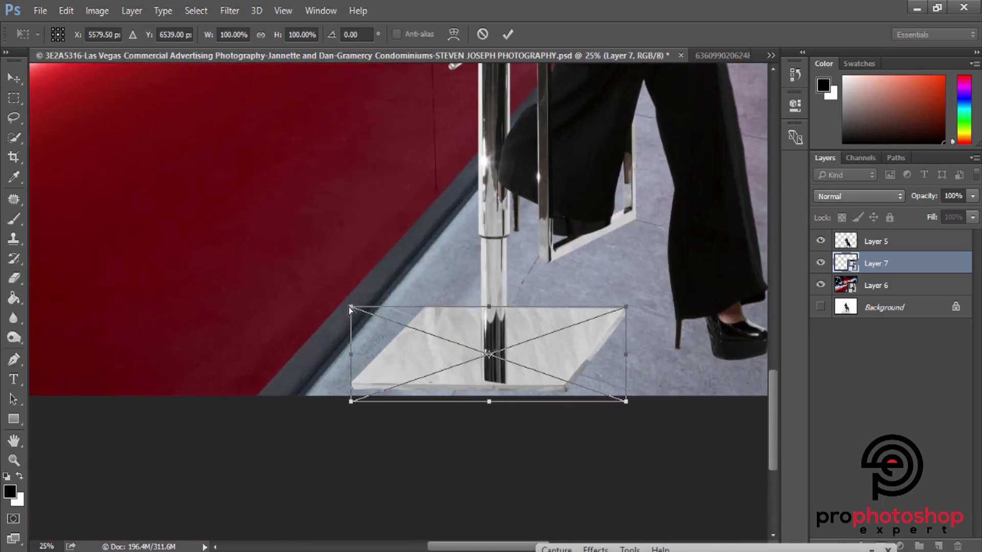
{"action": "left_click_drag", "start_coordinate": [350, 307], "coordinate": [336, 306]}
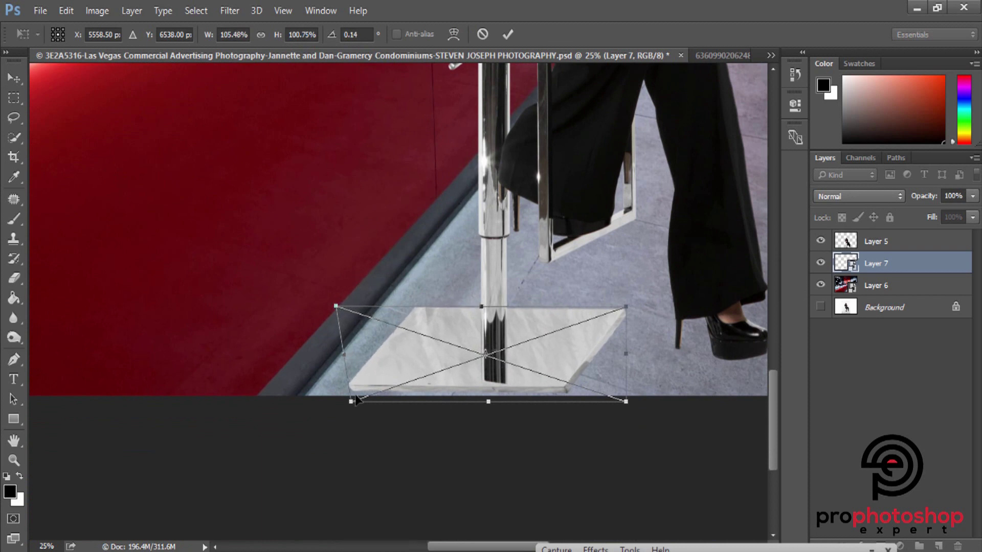
{"action": "left_click_drag", "start_coordinate": [353, 401], "coordinate": [356, 402]}
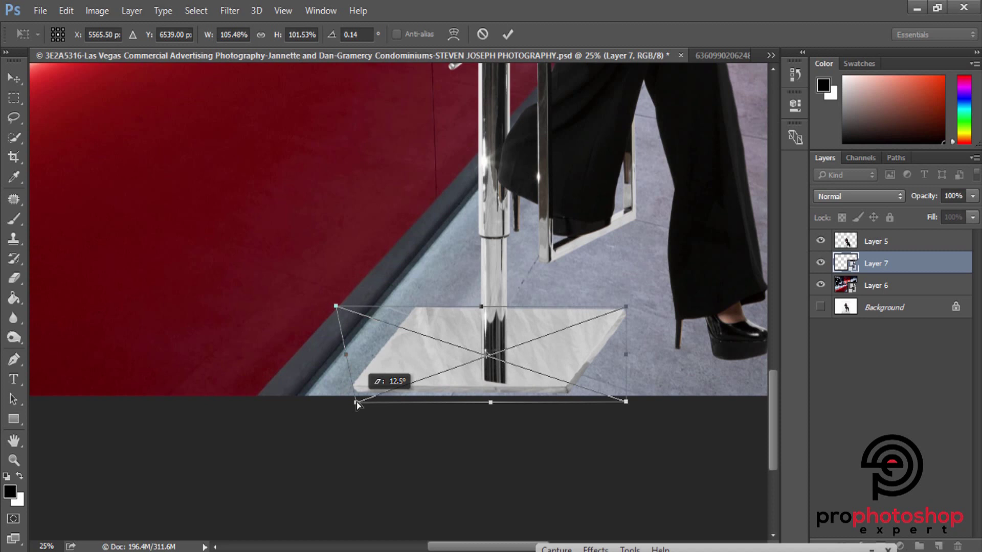
{"action": "left_click_drag", "start_coordinate": [627, 308], "coordinate": [613, 307]}
{"action": "left_click_drag", "start_coordinate": [620, 401], "coordinate": [631, 403]}
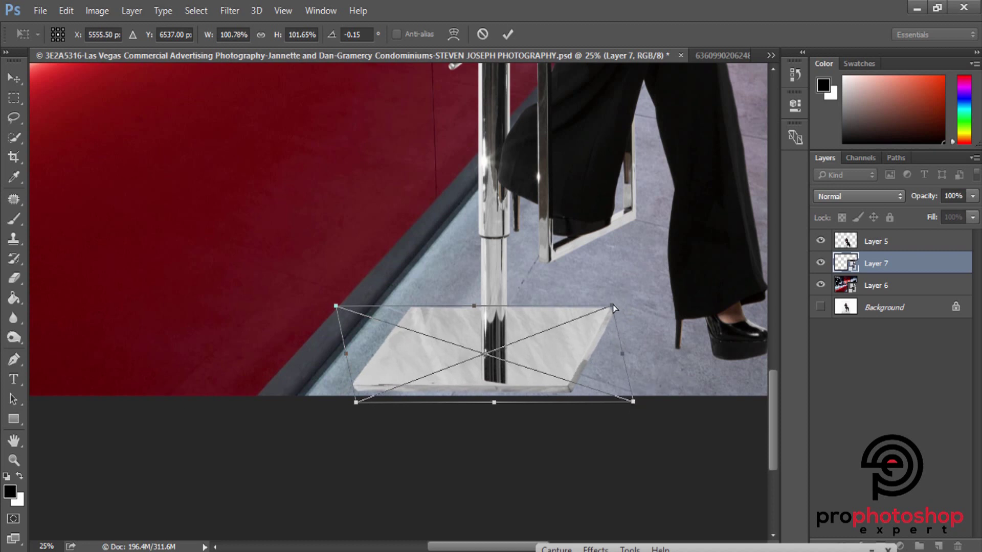
{"action": "left_click_drag", "start_coordinate": [612, 306], "coordinate": [609, 306]}
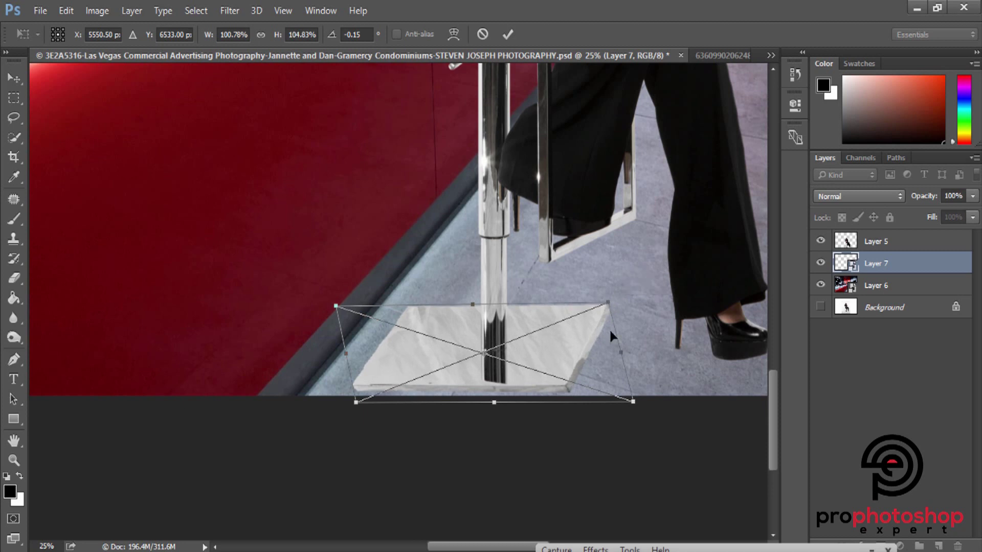
{"action": "key", "text": "m"}
Re-transform the plate, nudging its top-left corner inward to about 100.78% × 104.83%.
{"action": "key", "text": "ctrl+minus"}
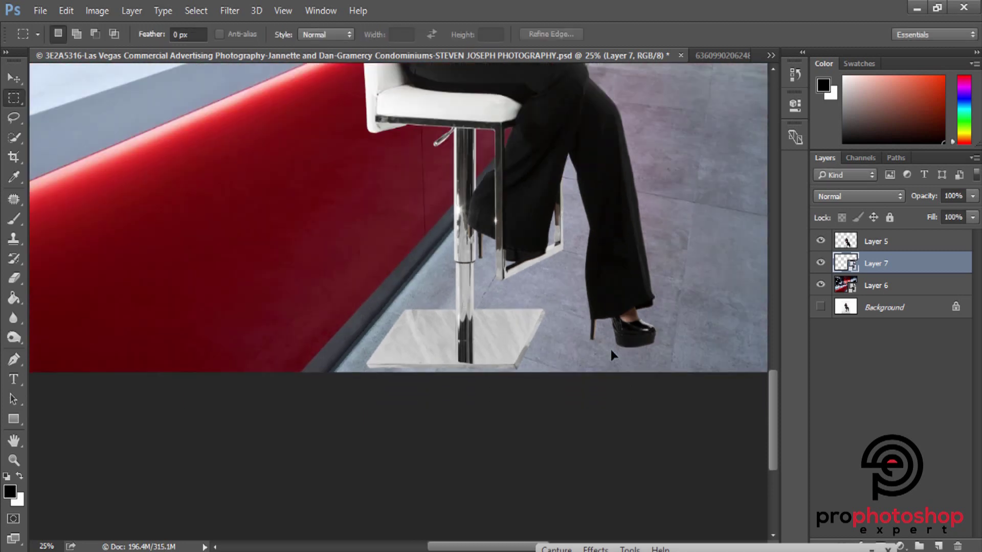
{"action": "key", "text": "ctrl+minus"}
{"action": "key", "text": "ctrl+minus"}
{"action": "scroll", "coordinate": [460, 461], "scroll_direction": "up", "scroll_amount": 1}
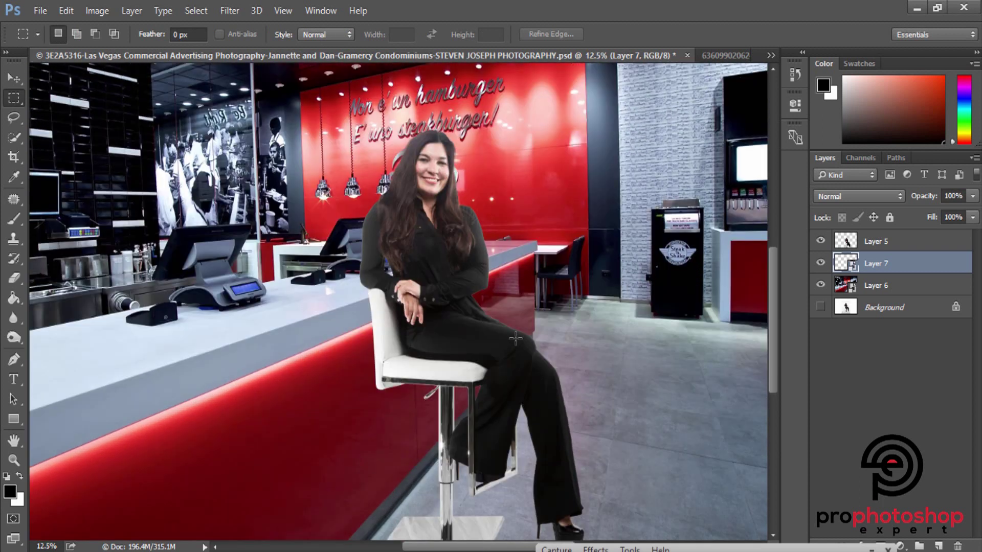
{"action": "scroll", "coordinate": [491, 388], "scroll_direction": "up", "scroll_amount": 1}
{"action": "scroll", "coordinate": [509, 336], "scroll_direction": "up", "scroll_amount": 1}
{"action": "scroll", "coordinate": [506, 326], "scroll_direction": "down", "scroll_amount": 3}
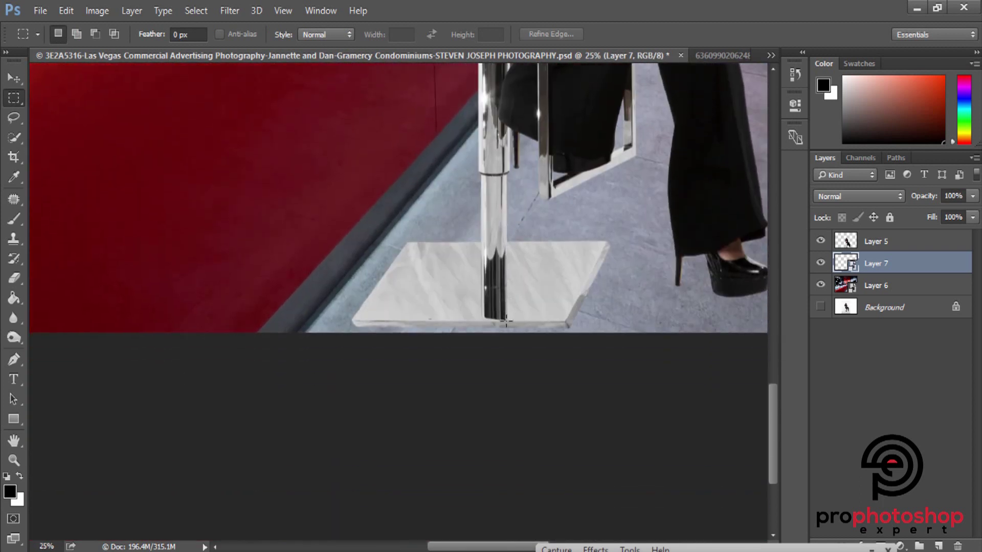
{"action": "key", "text": "ctrl+t"}
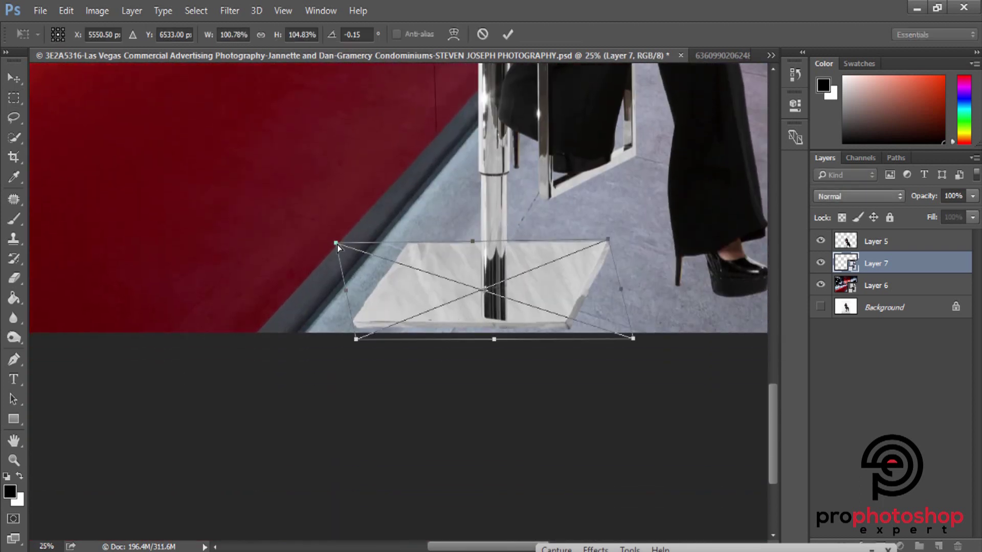
{"action": "left_click_drag", "start_coordinate": [338, 246], "coordinate": [341, 245]}
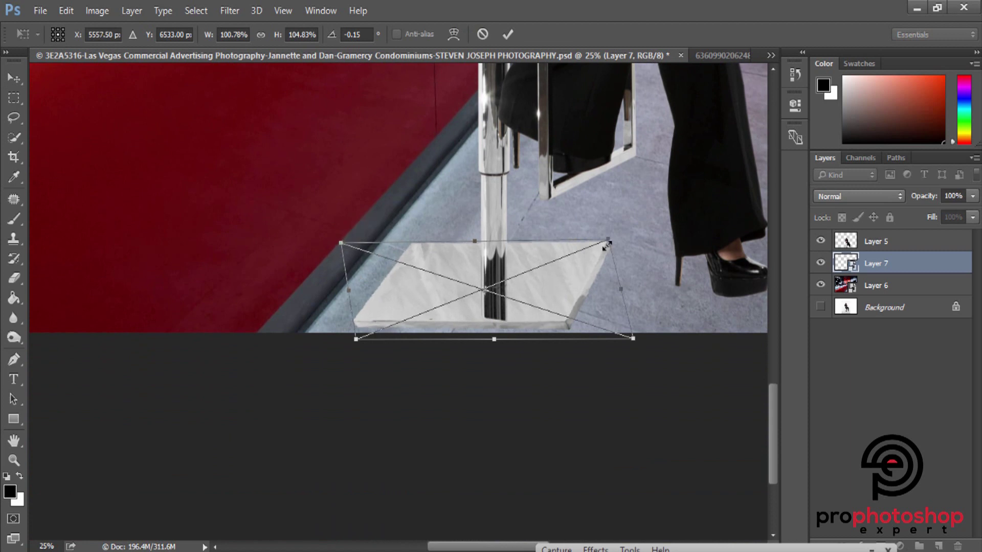
{"action": "key", "text": "Return"}
{"action": "key", "text": "ctrl+minus"}
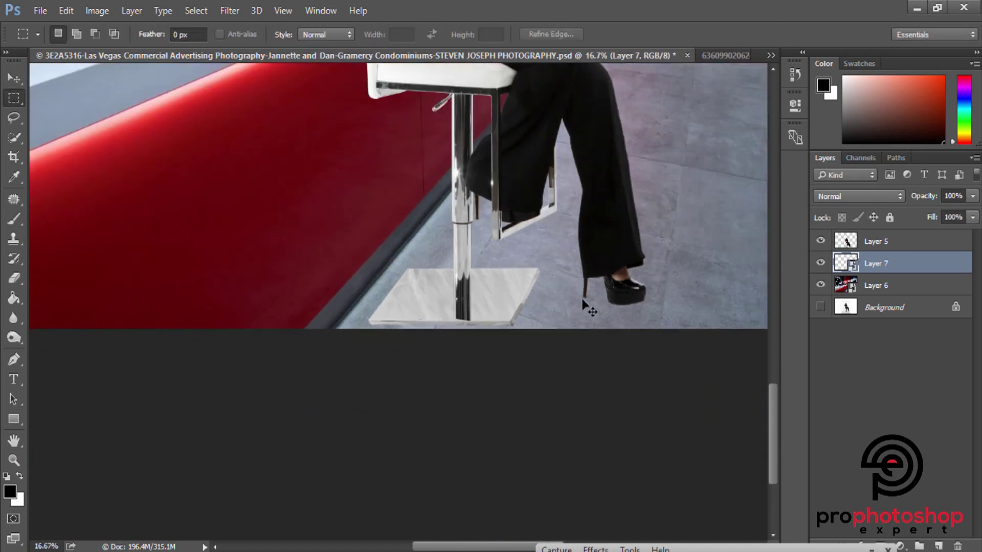
{"action": "key", "text": "ctrl+minus"}
{"action": "key", "text": "ctrl+minus"}
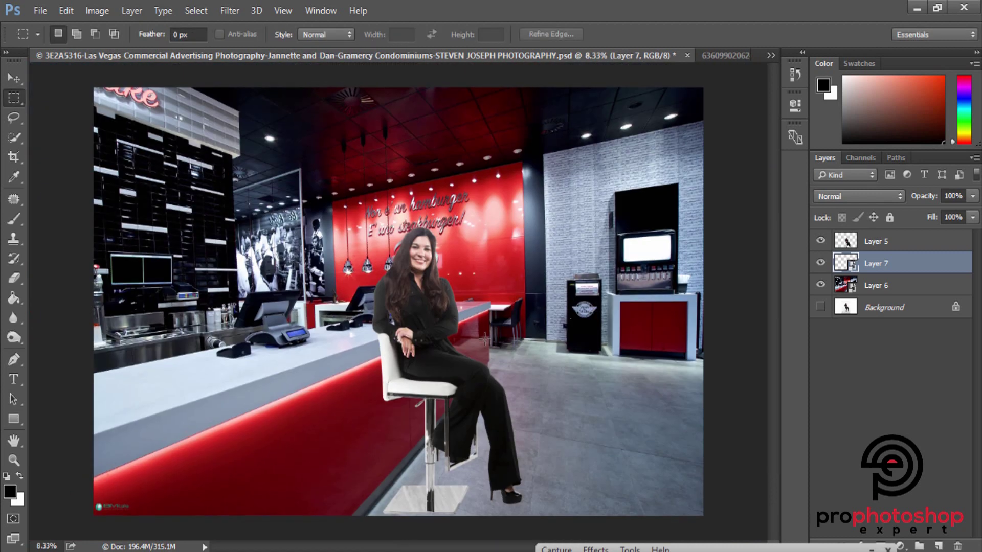
Merge the base plate into the woman's layer and duplicate the merged layer.
{"action": "left_click", "coordinate": [14, 460]}
{"action": "left_click", "coordinate": [468, 397]}
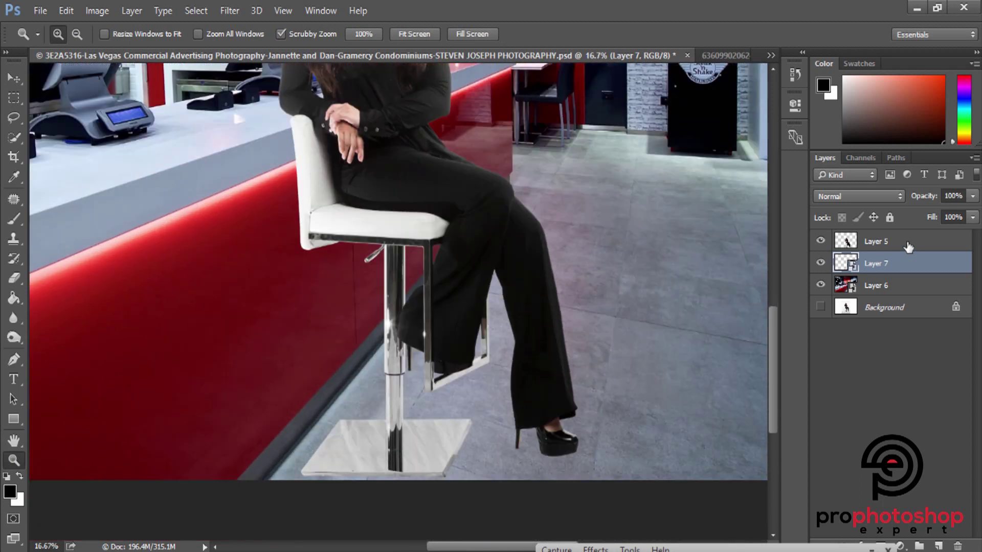
{"action": "left_click", "coordinate": [908, 247], "text": "ctrl"}
{"action": "right_click", "coordinate": [908, 247]}
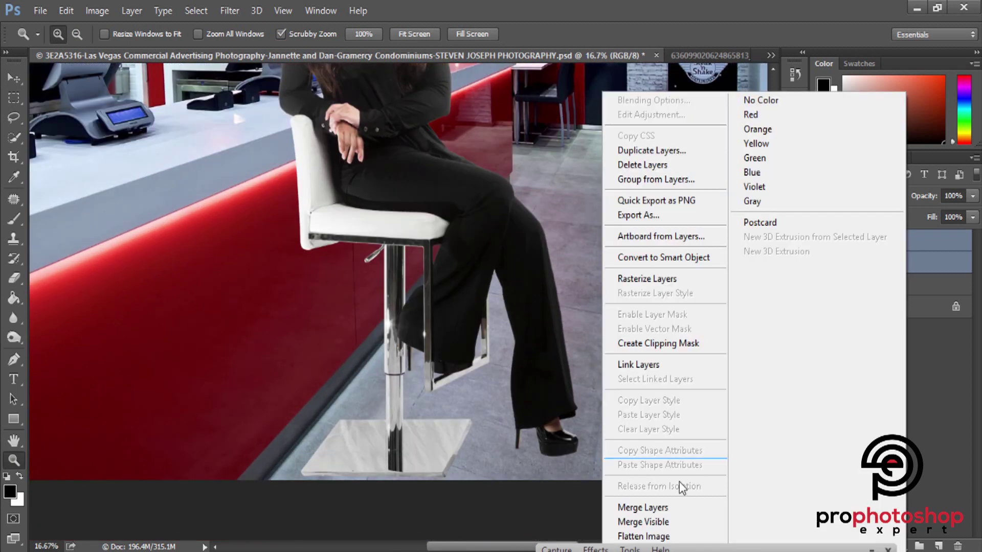
{"action": "left_click", "coordinate": [659, 507]}
{"action": "left_click", "coordinate": [603, 432], "text": "alt"}
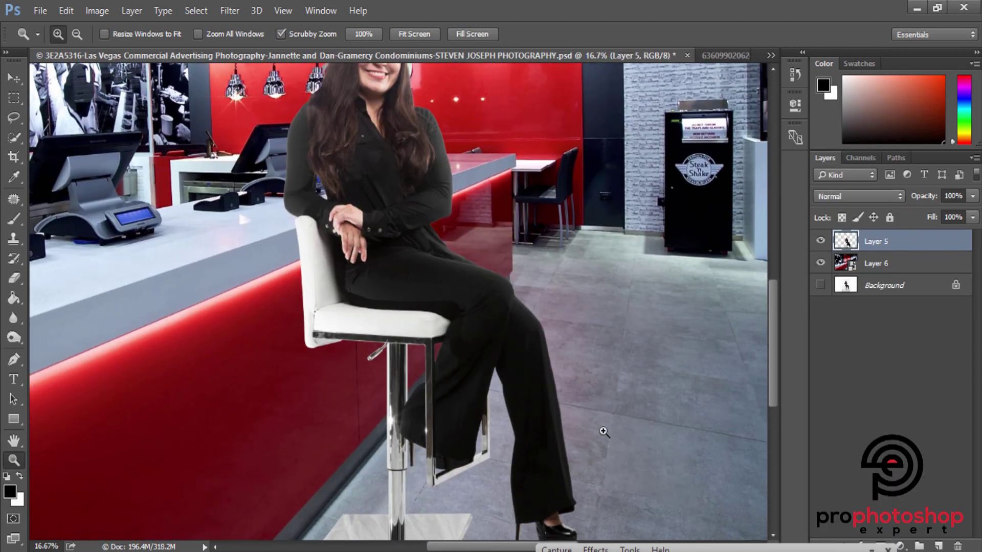
{"action": "key", "text": "ctrl+j"}
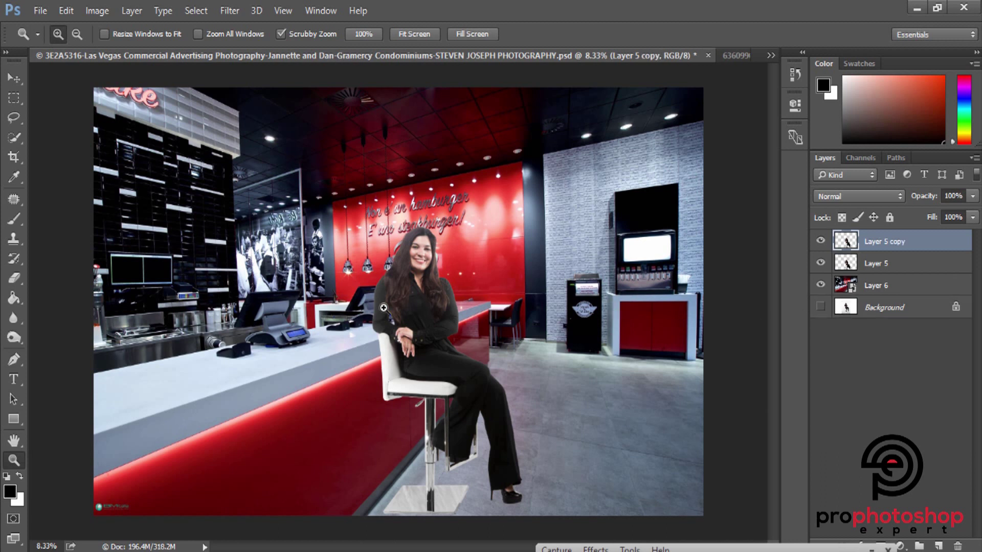
Give the duplicate Brightness 8 and Contrast 38, then zoom in on the face.
{"action": "left_click", "coordinate": [96, 11]}
{"action": "left_click", "coordinate": [303, 50]}
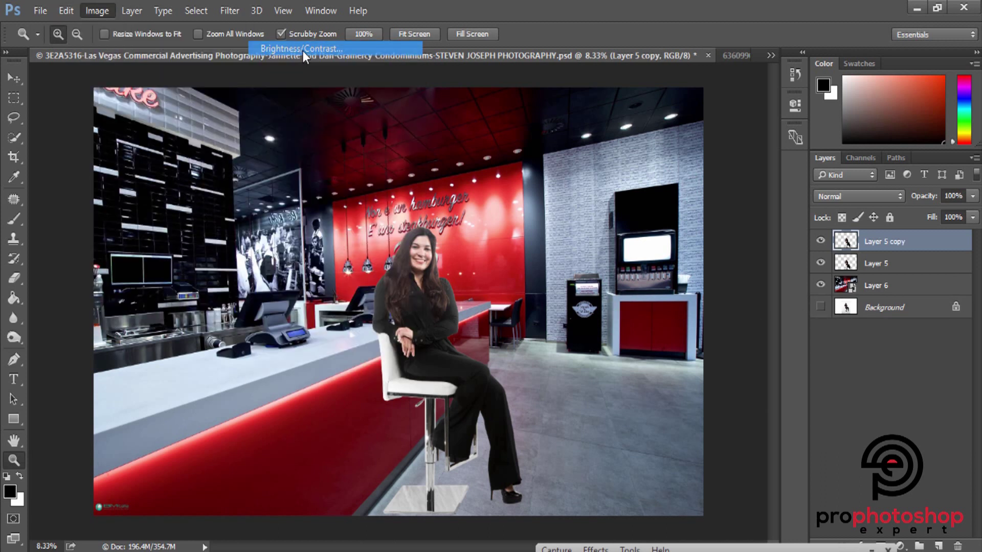
{"action": "left_click_drag", "start_coordinate": [680, 103], "coordinate": [685, 102]}
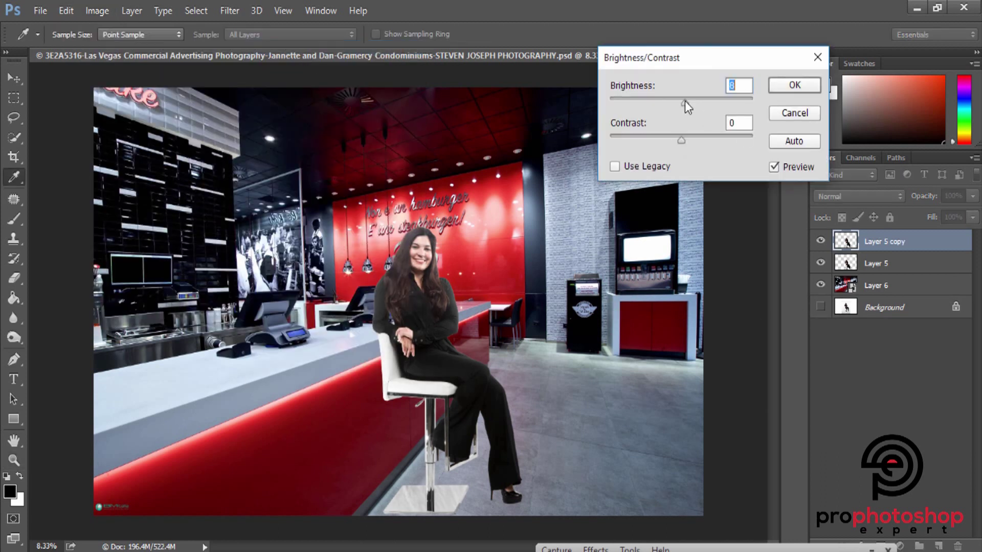
{"action": "left_click_drag", "start_coordinate": [681, 140], "coordinate": [709, 141]}
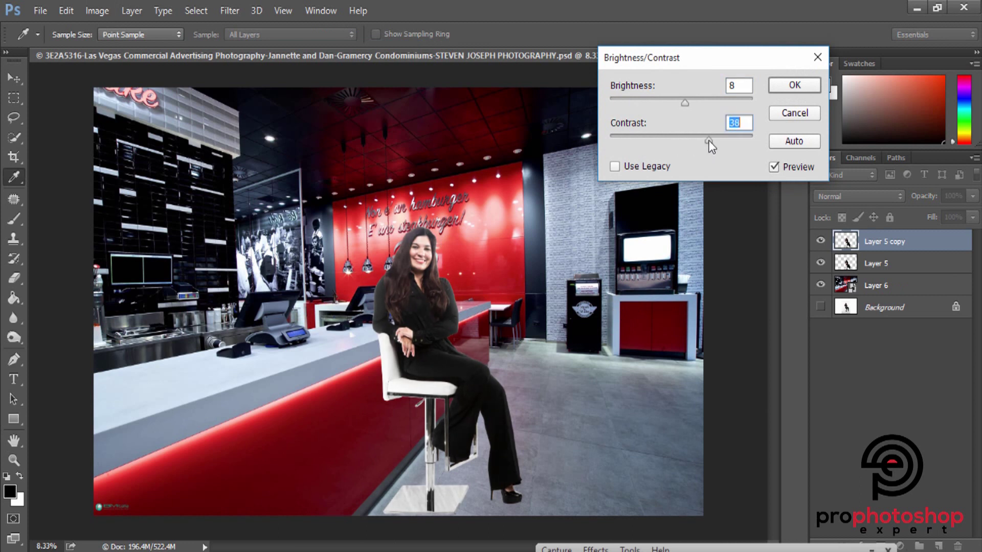
{"action": "left_click", "coordinate": [783, 92]}
{"action": "key", "text": "z"}
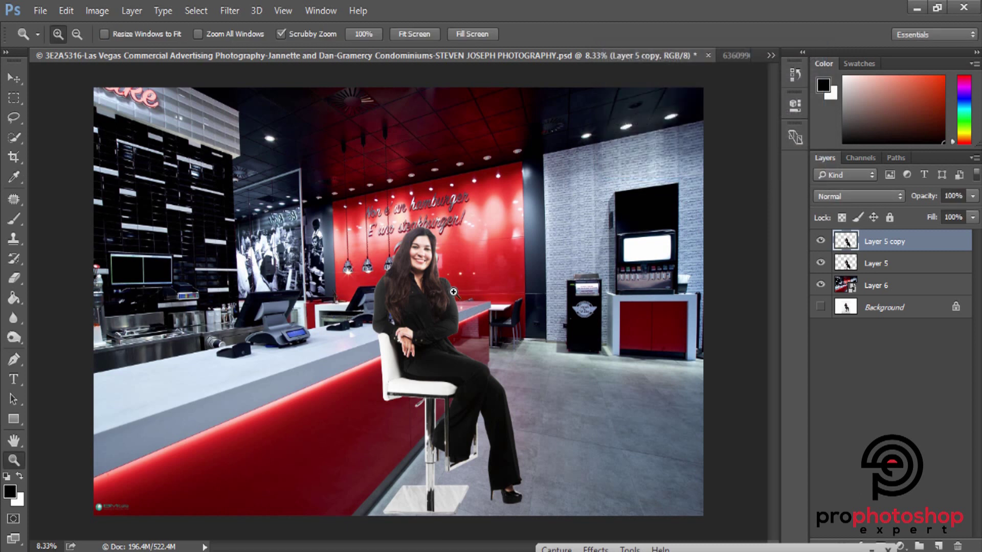
{"action": "left_click_drag", "start_coordinate": [424, 251], "coordinate": [529, 293]}
Compare the adjusted copy against the original and zoom to 200% on the arm beside the register.
{"action": "scroll", "coordinate": [529, 293], "scroll_direction": "down", "scroll_amount": 2}
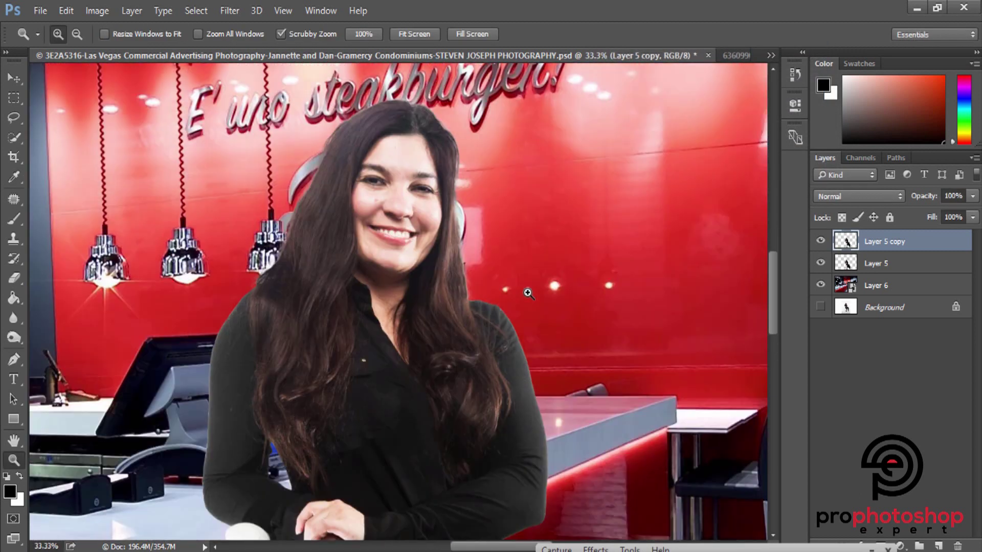
{"action": "scroll", "coordinate": [529, 289], "scroll_direction": "down", "scroll_amount": 1}
{"action": "left_click", "coordinate": [822, 243]}
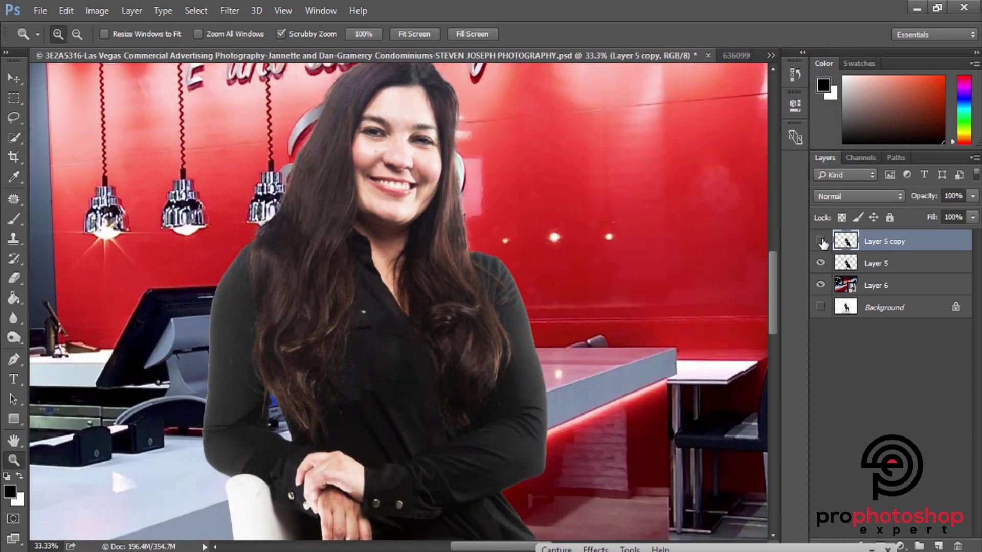
{"action": "left_click", "coordinate": [822, 243]}
{"action": "left_click", "coordinate": [822, 243]}
{"action": "key", "text": "ctrl+minus"}
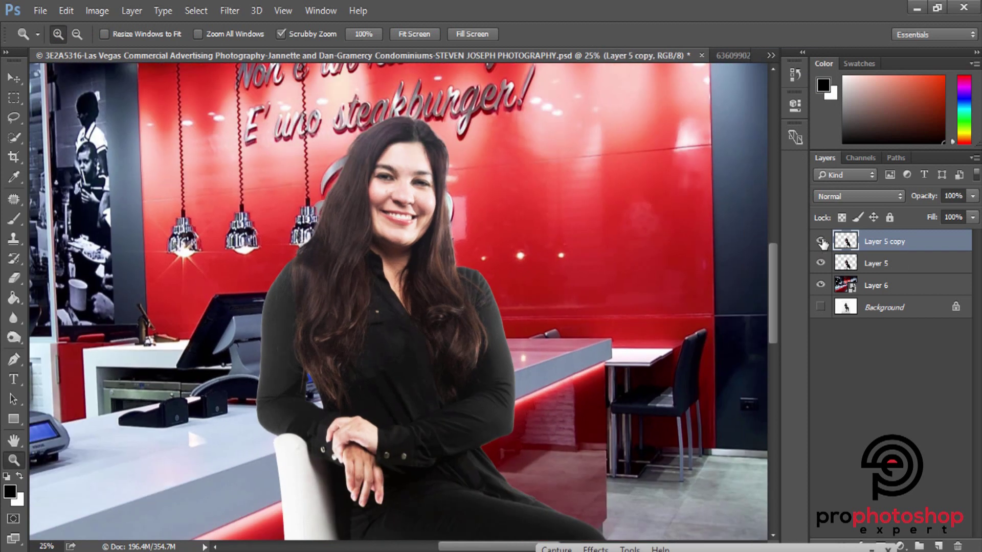
{"action": "left_click", "coordinate": [822, 243]}
{"action": "key", "text": "ctrl+plus"}
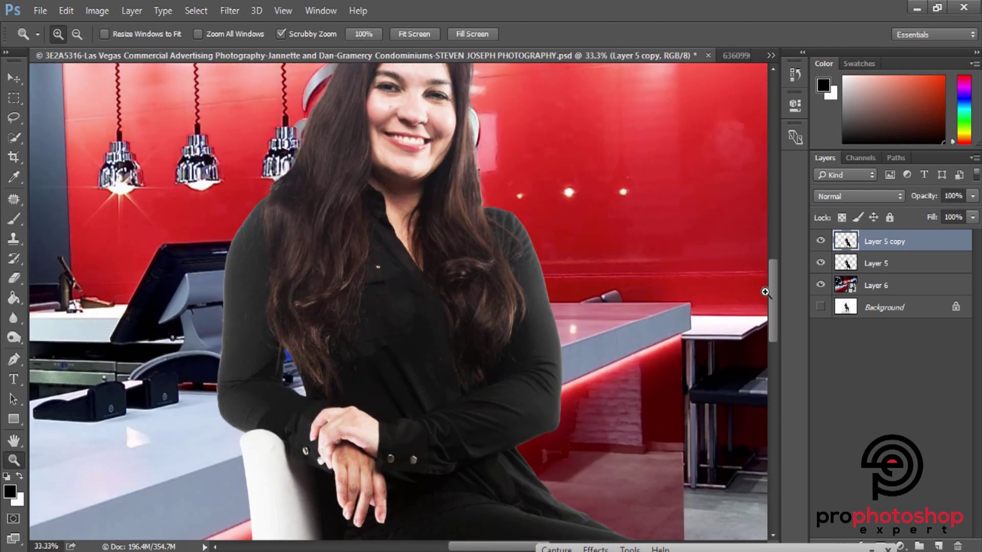
{"action": "left_click_drag", "start_coordinate": [154, 373], "coordinate": [361, 352]}
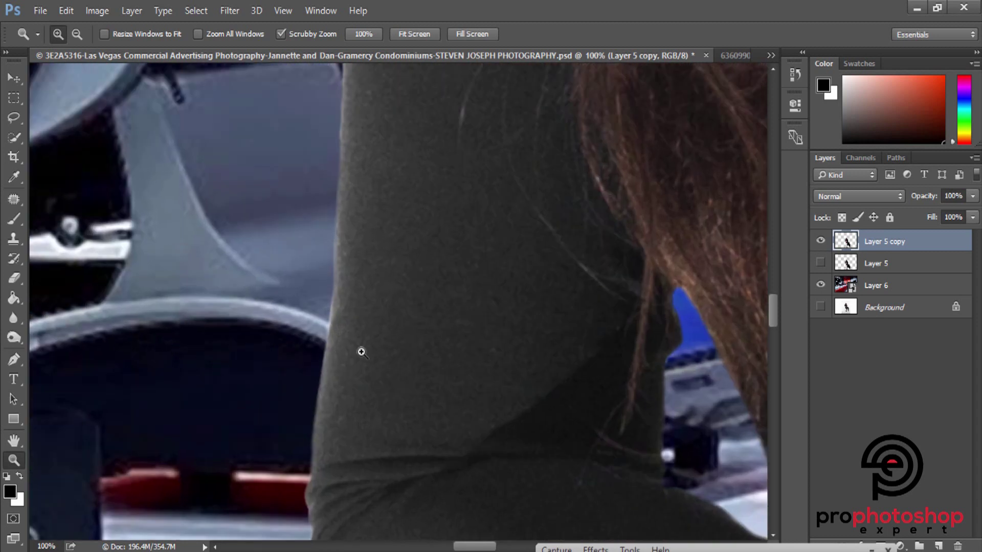
{"action": "left_click", "coordinate": [361, 352]}
Choose the Eraser and set its brush to about 15 px.
{"action": "left_click", "coordinate": [14, 278]}
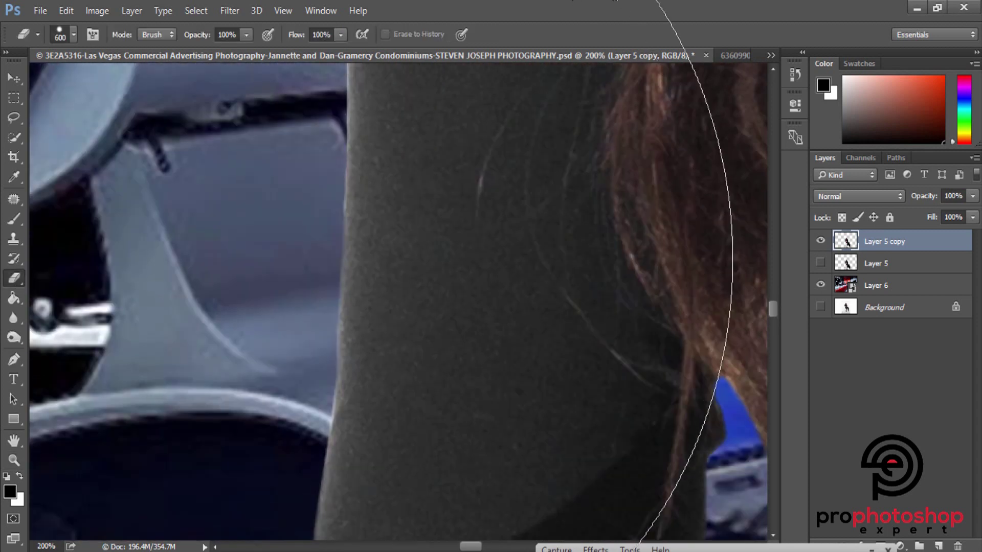
{"action": "key", "text": "bracketleft"}
{"action": "key", "text": "bracketleft"}
{"action": "key", "text": "bracketleft"}
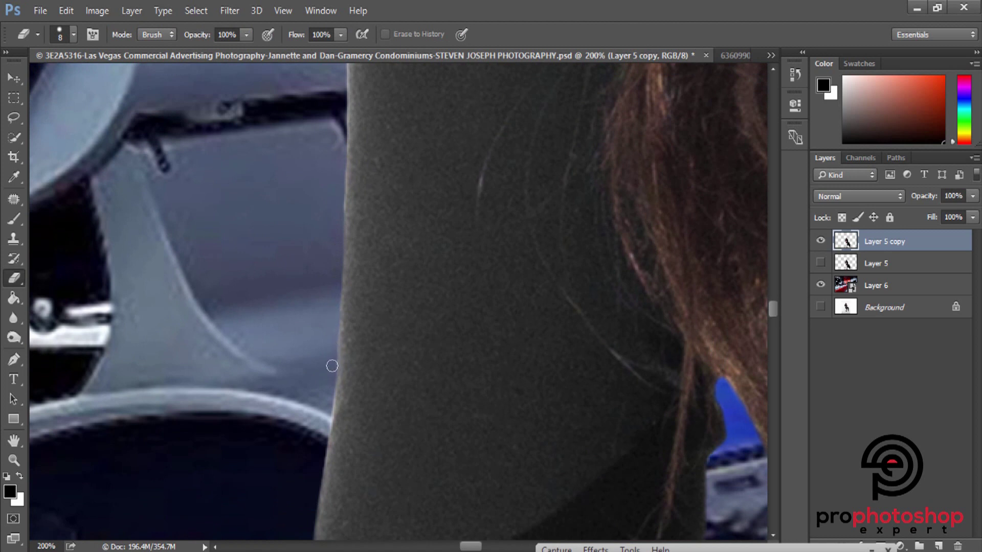
{"action": "scroll", "coordinate": [312, 448], "scroll_direction": "down", "scroll_amount": 3}
{"action": "key", "text": "bracketright"}
{"action": "key", "text": "bracketright"}
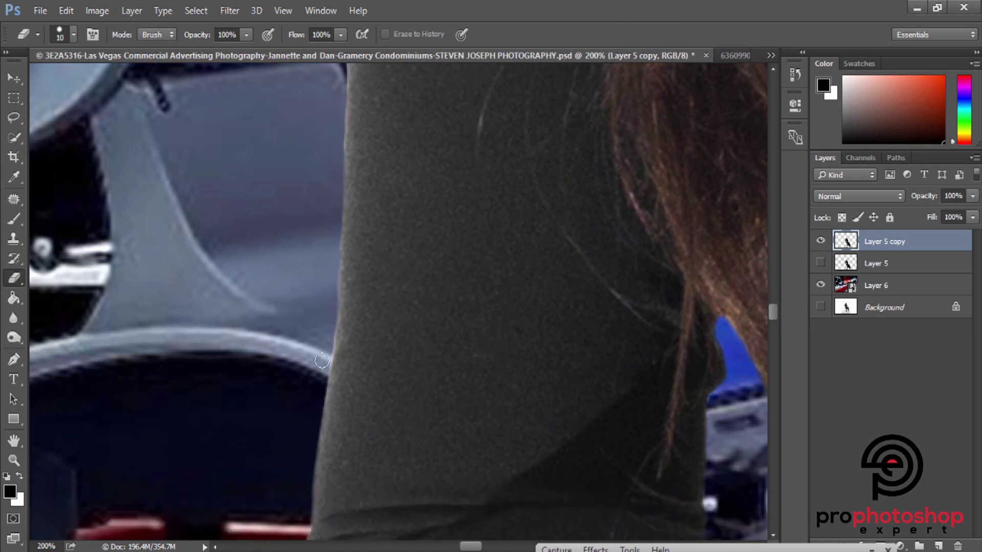
{"action": "scroll", "coordinate": [318, 411], "scroll_direction": "up", "scroll_amount": 3}
{"action": "key", "text": "bracketright"}
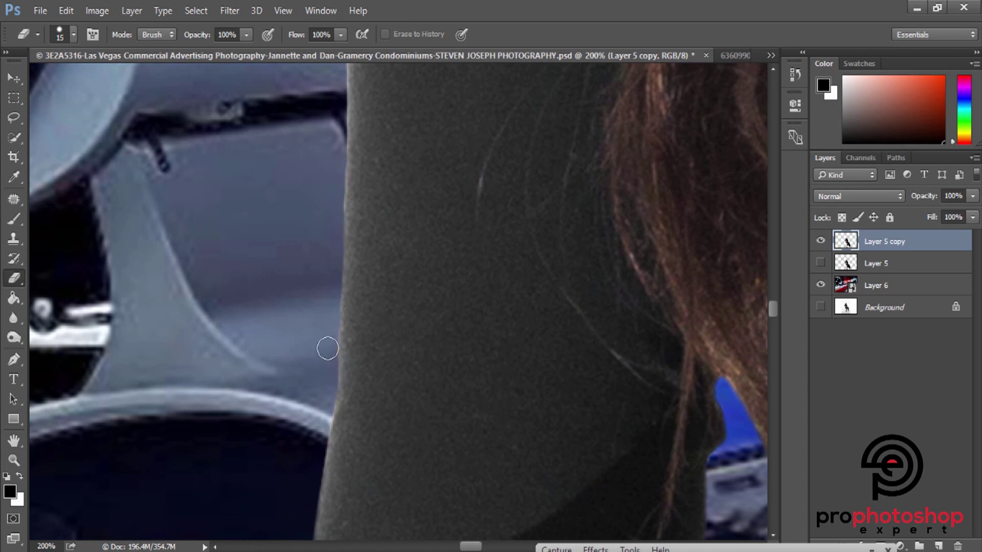
{"action": "key", "text": "ctrl+minus"}
{"action": "right_click", "coordinate": [326, 230]}
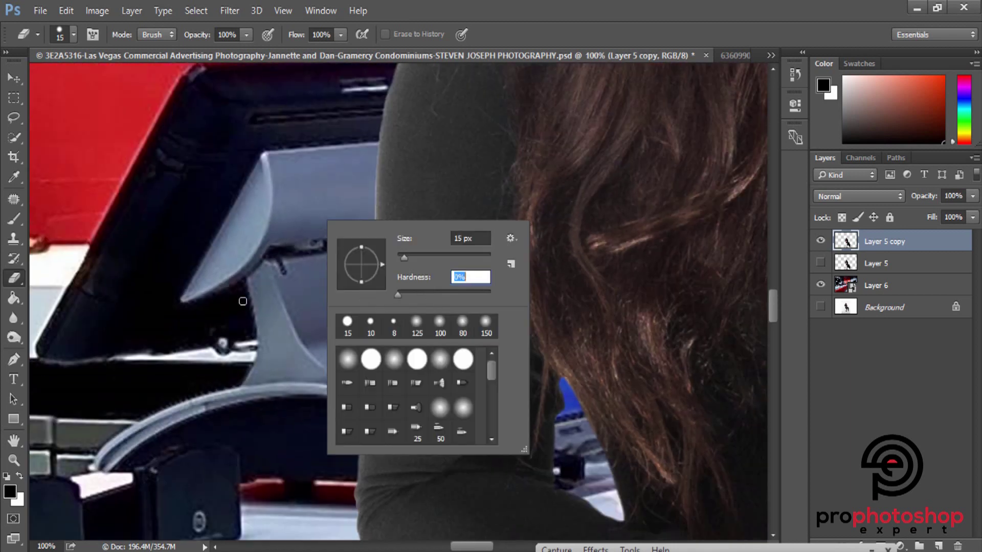
{"action": "key", "text": "Escape"}
Erase the fringe along the arm edge with a 20–25 px eraser, then zoom out.
{"action": "key", "text": "ctrl+plus"}
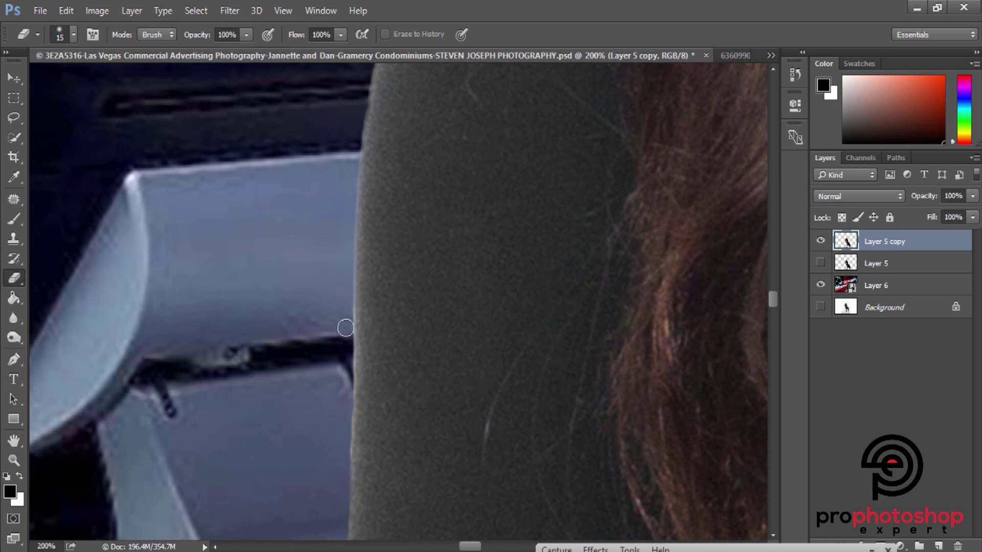
{"action": "scroll", "coordinate": [345, 328], "scroll_direction": "down", "scroll_amount": 3}
{"action": "key", "text": "bracketleft"}
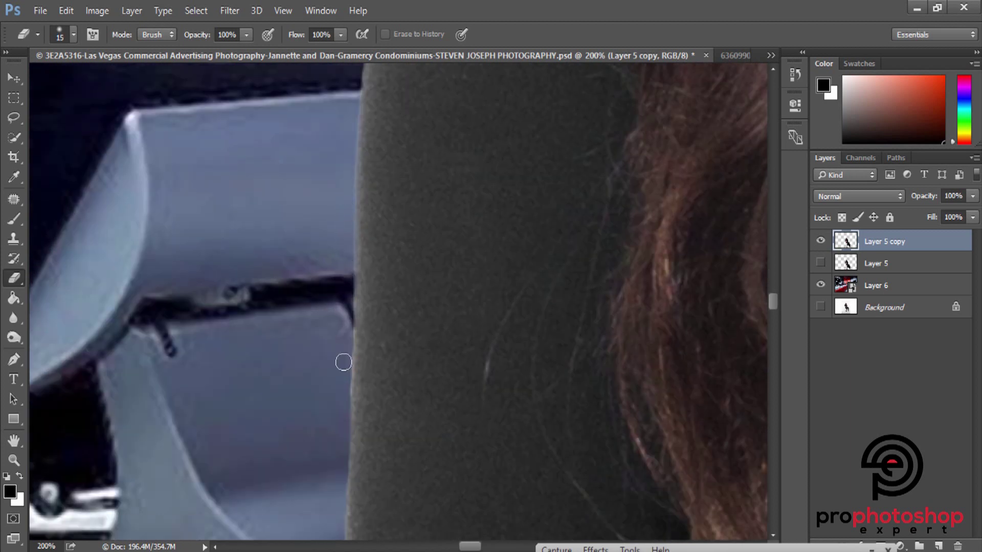
{"action": "scroll", "coordinate": [329, 370], "scroll_direction": "down", "scroll_amount": 4}
{"action": "key", "text": "bracketright"}
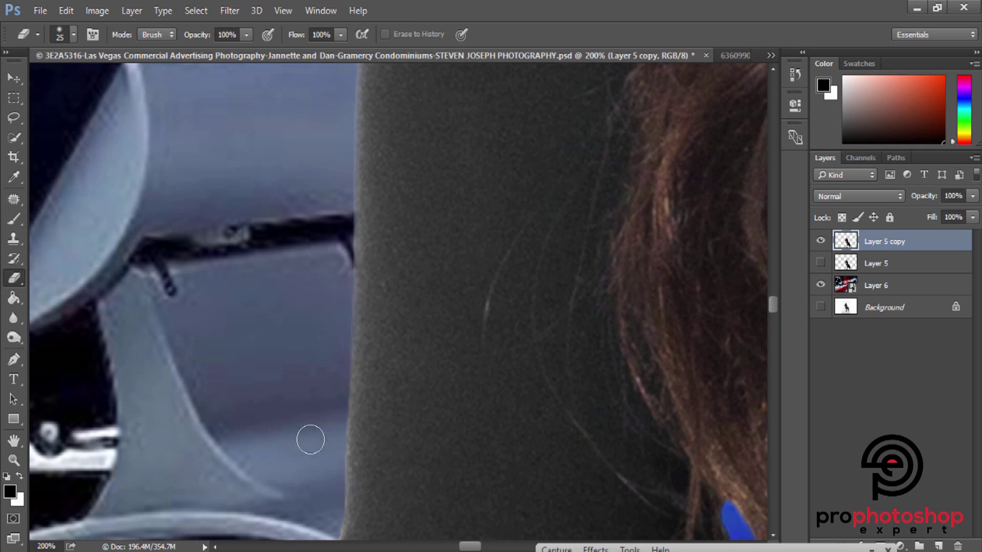
{"action": "scroll", "coordinate": [310, 440], "scroll_direction": "down", "scroll_amount": 3}
{"action": "key", "text": "bracketright"}
{"action": "scroll", "coordinate": [322, 388], "scroll_direction": "down", "scroll_amount": 3}
{"action": "key", "text": "bracketleft"}
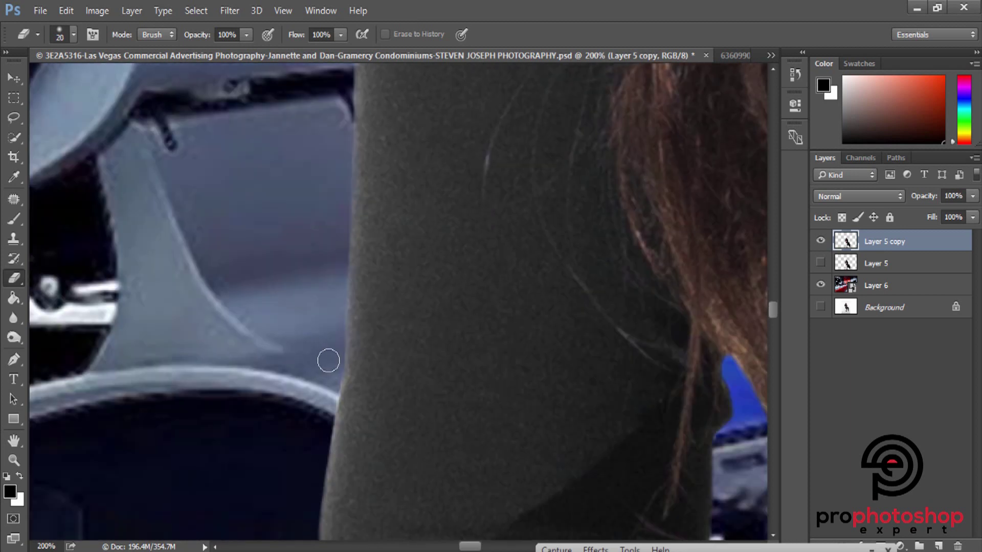
{"action": "scroll", "coordinate": [313, 390], "scroll_direction": "down", "scroll_amount": 3}
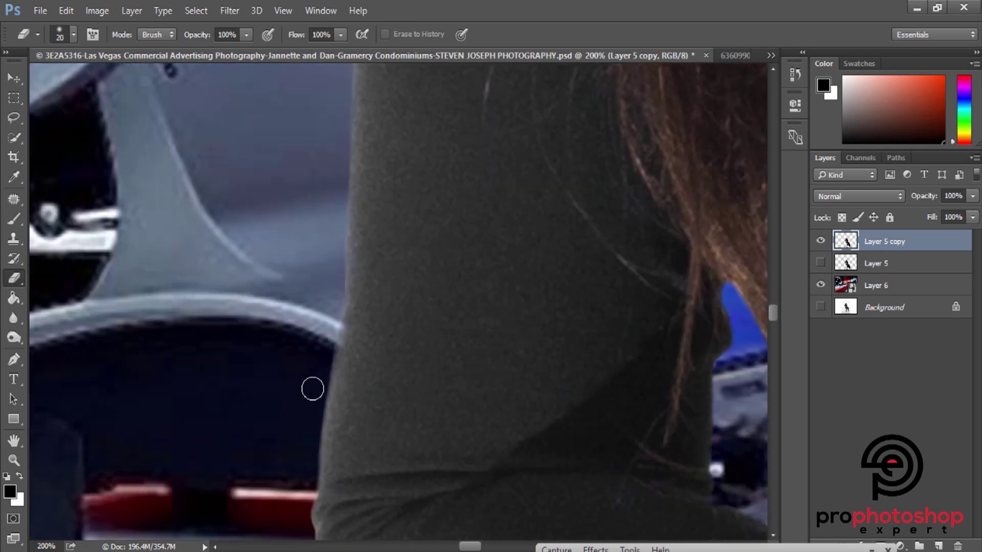
{"action": "scroll", "coordinate": [313, 383], "scroll_direction": "down", "scroll_amount": 2}
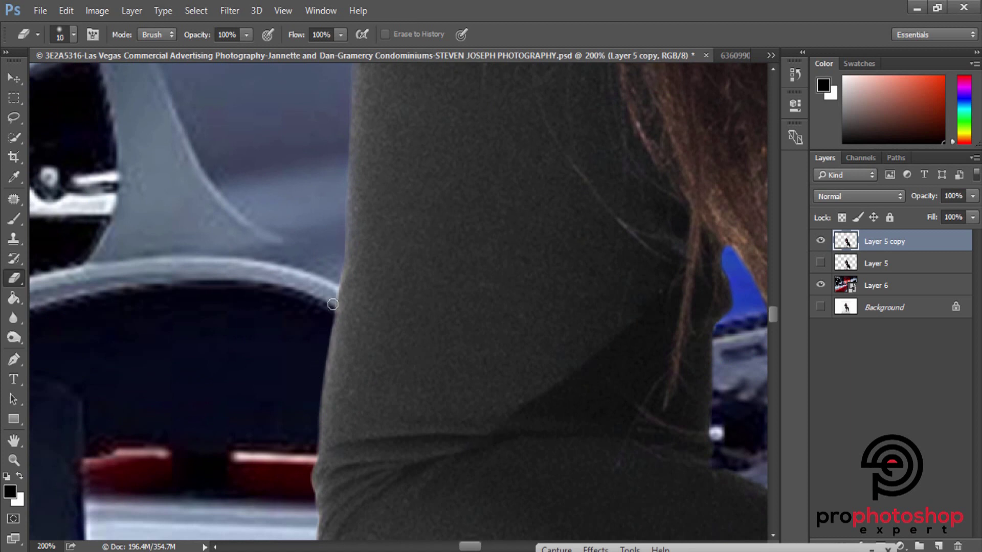
{"action": "key", "text": "ctrl+minus"}
{"action": "key", "text": "ctrl+minus"}
{"action": "key", "text": "ctrl+minus"}
{"action": "key", "text": "ctrl+minus"}
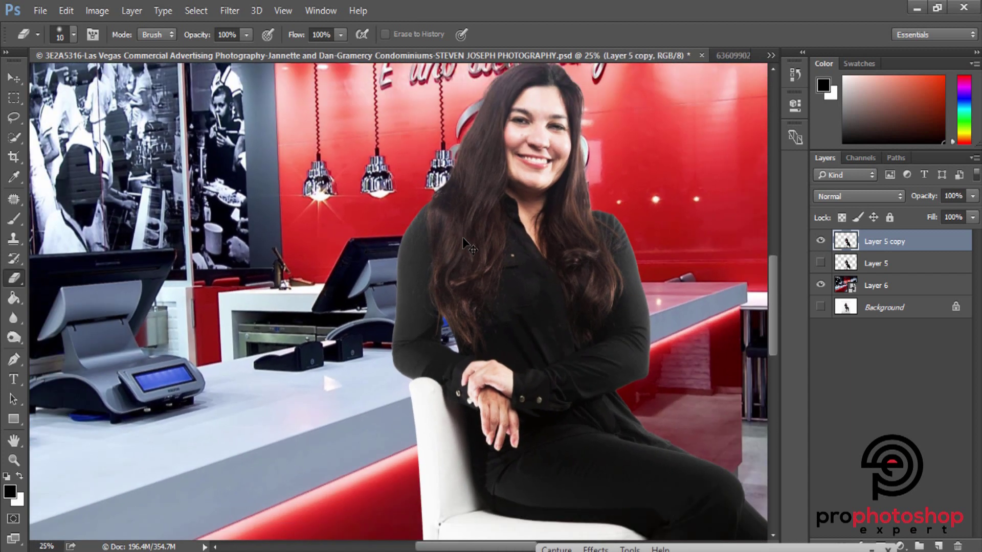
{"action": "key", "text": "ctrl+minus"}
{"action": "key", "text": "ctrl+minus"}
Zoom in close on the woman's shoulder edge against the red wall.
{"action": "key", "text": "ctrl+plus"}
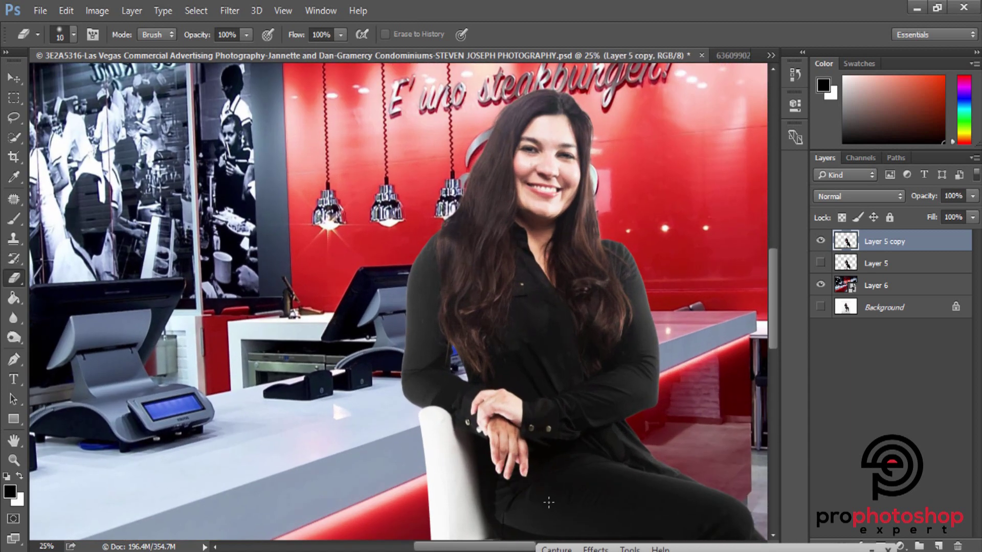
{"action": "left_click_drag", "start_coordinate": [504, 549], "coordinate": [603, 549]}
{"action": "key", "text": "ctrl+plus"}
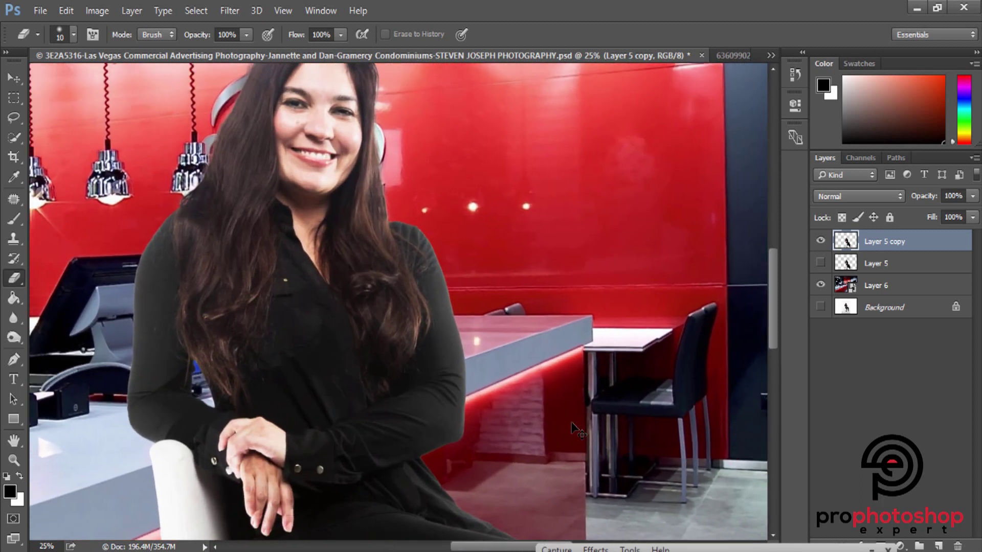
{"action": "key", "text": "ctrl+plus"}
{"action": "key", "text": "ctrl+plus"}
{"action": "key", "text": "ctrl+plus"}
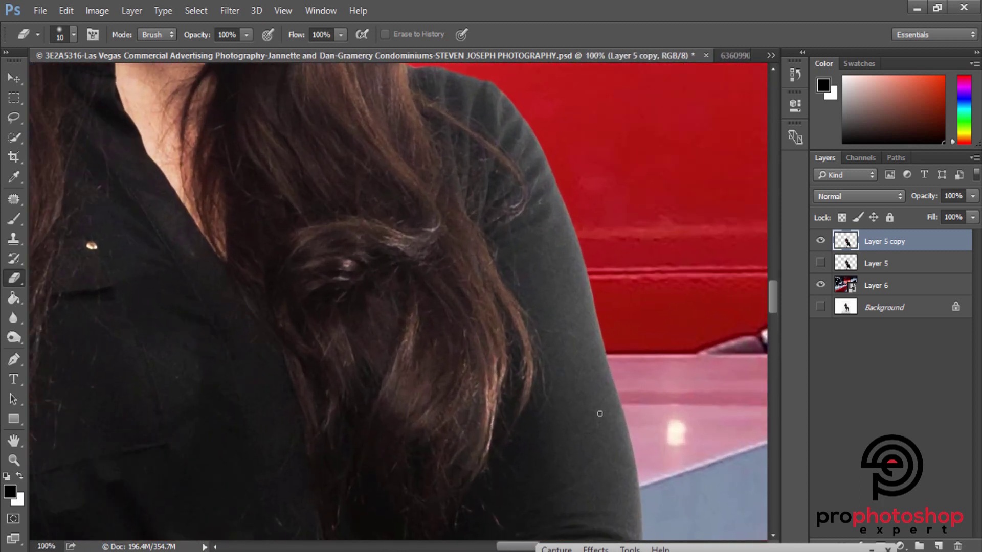
{"action": "key", "text": "ctrl+plus"}
{"action": "left_click_drag", "start_coordinate": [524, 548], "coordinate": [531, 526]}
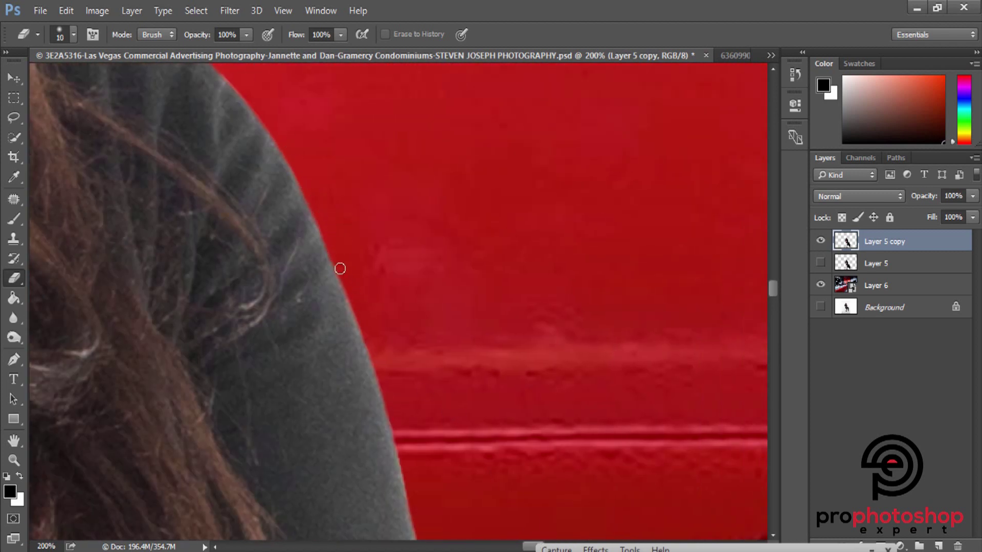
Erase the sleeve's halo against the red wall with a 15 px eraser.
{"action": "scroll", "coordinate": [388, 348], "scroll_direction": "down", "scroll_amount": 1}
{"action": "scroll", "coordinate": [399, 333], "scroll_direction": "down", "scroll_amount": 1}
{"action": "key", "text": "bracketright"}
{"action": "key", "text": "bracketright"}
{"action": "key", "text": "bracketright"}
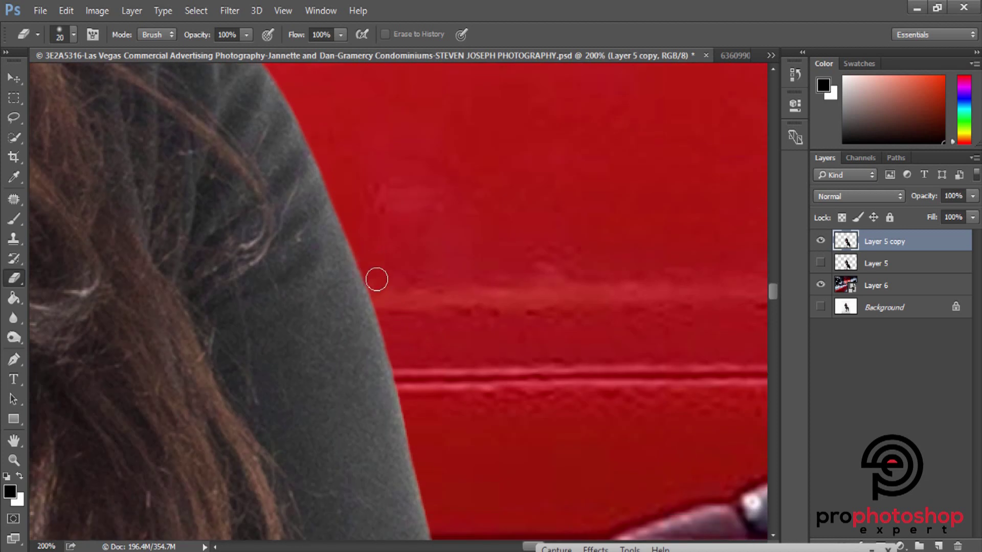
{"action": "scroll", "coordinate": [450, 460], "scroll_direction": "down", "scroll_amount": 3}
{"action": "key", "text": "bracketleft"}
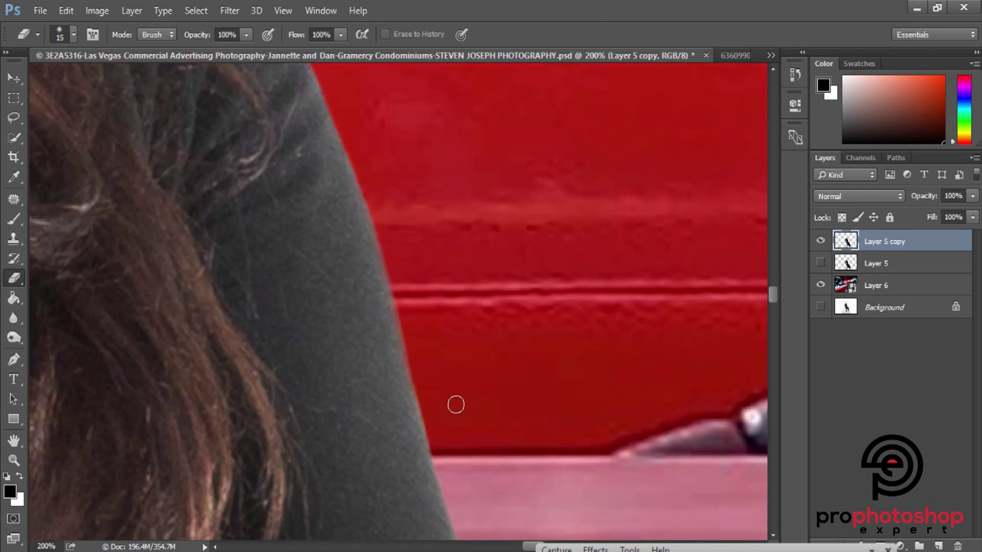
{"action": "scroll", "coordinate": [513, 481], "scroll_direction": "down", "scroll_amount": 5}
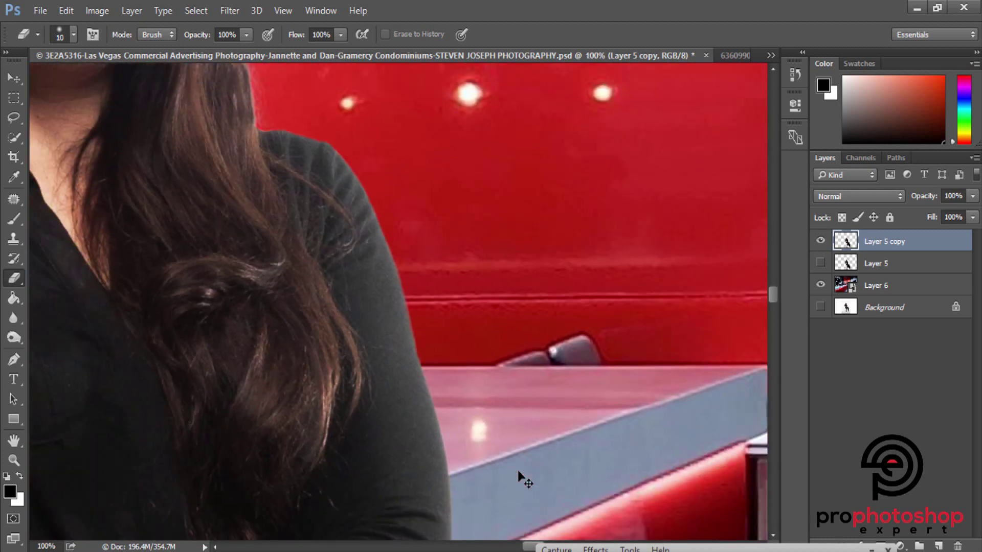
{"action": "scroll", "coordinate": [516, 478], "scroll_direction": "down", "scroll_amount": 3}
{"action": "scroll", "coordinate": [519, 475], "scroll_direction": "down", "scroll_amount": 1}
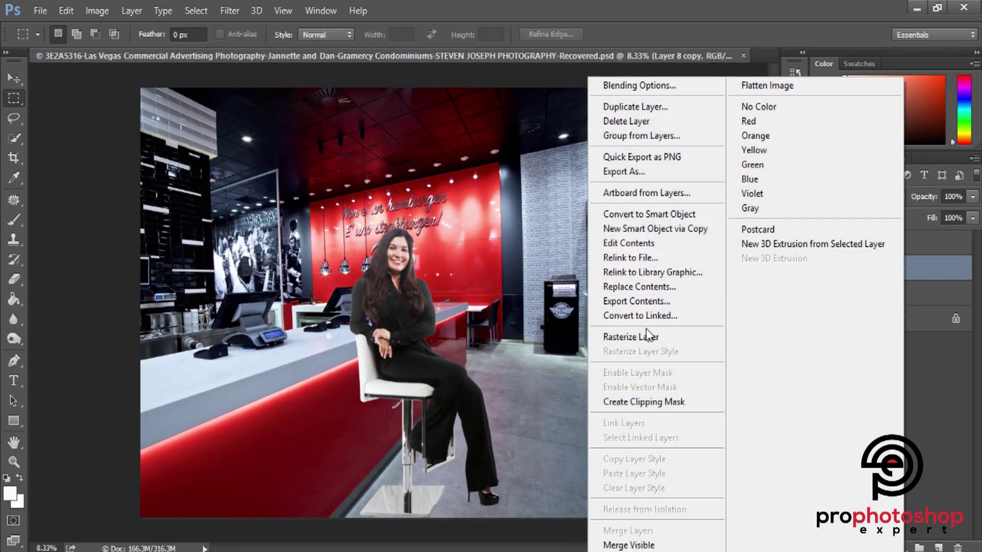
Add a new empty layer above Layer 6, the restaurant background.
{"action": "scroll", "coordinate": [532, 322], "scroll_direction": "up", "scroll_amount": 1}
{"action": "scroll", "coordinate": [531, 322], "scroll_direction": "down", "scroll_amount": 2}
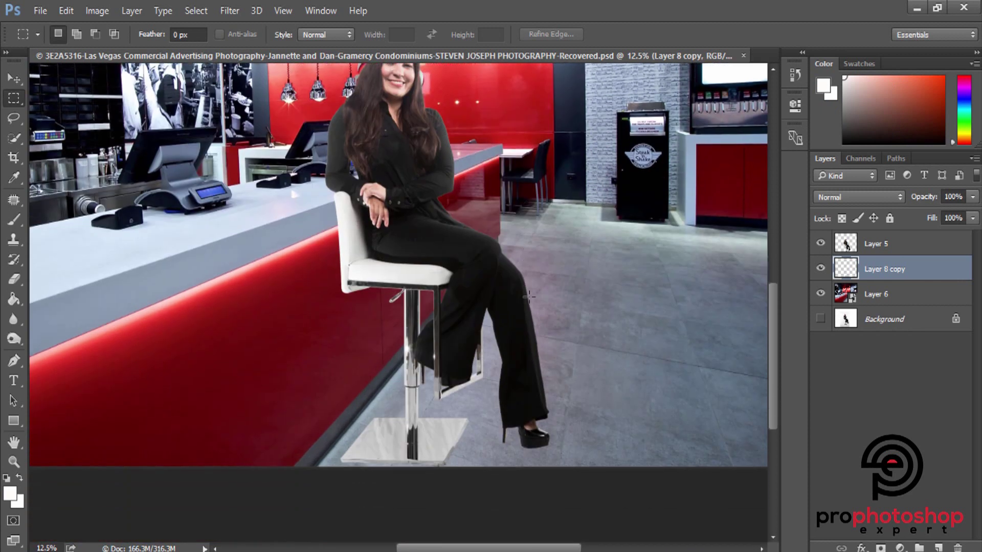
{"action": "left_click", "coordinate": [881, 293]}
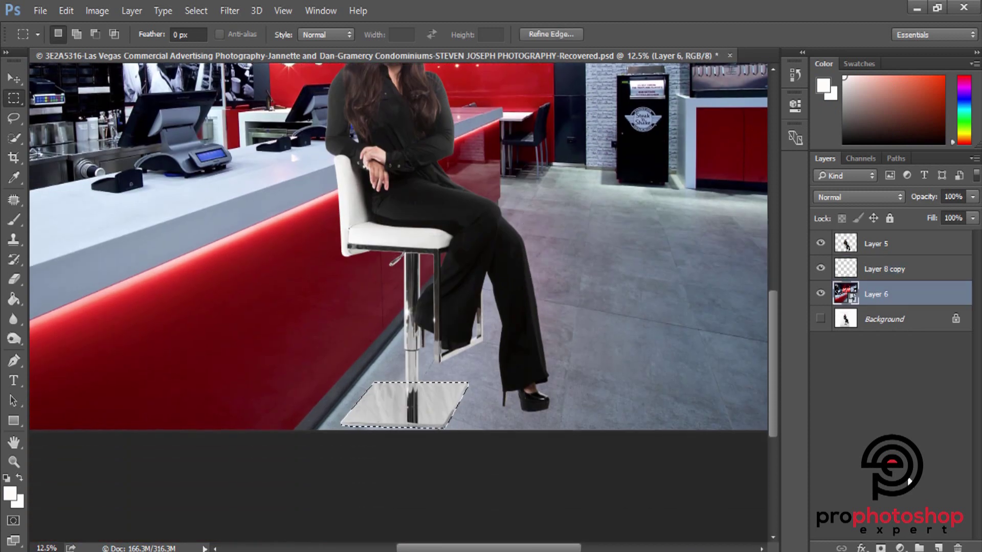
{"action": "left_click", "coordinate": [938, 547]}
Set the foreground to black and paint-bucket fill the base plate selection.
{"action": "left_click", "coordinate": [8, 495]}
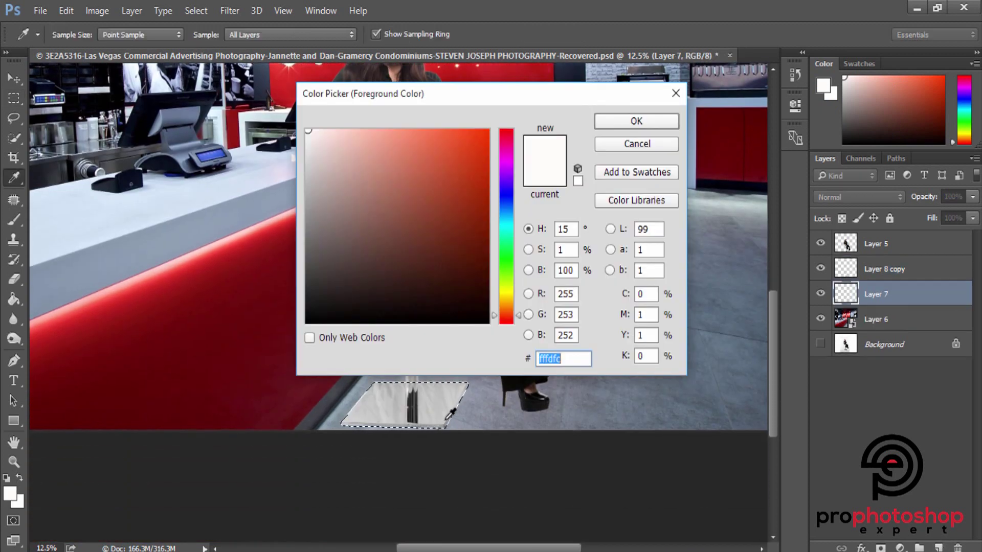
{"action": "left_click", "coordinate": [489, 323]}
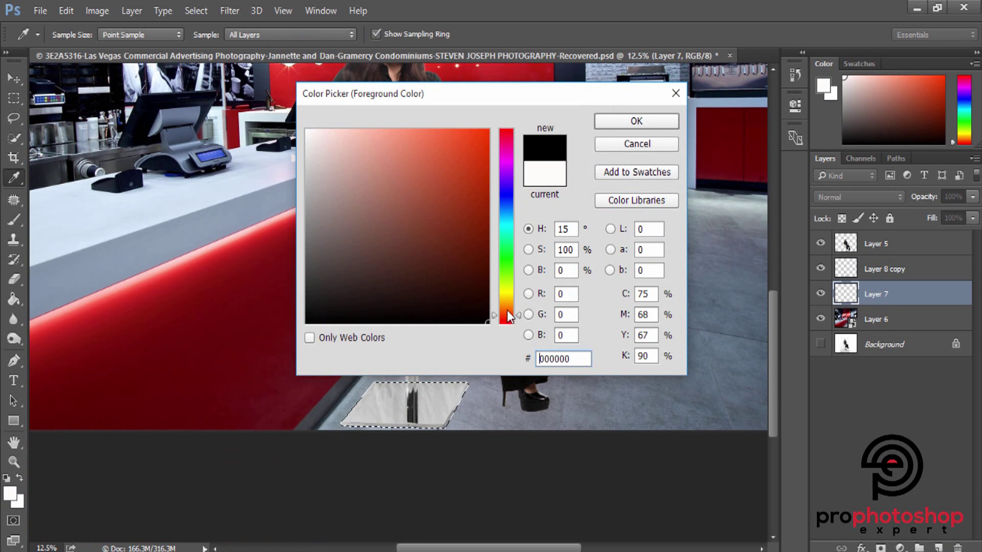
{"action": "left_click", "coordinate": [636, 122]}
{"action": "left_click", "coordinate": [12, 302]}
{"action": "left_click", "coordinate": [420, 415]}
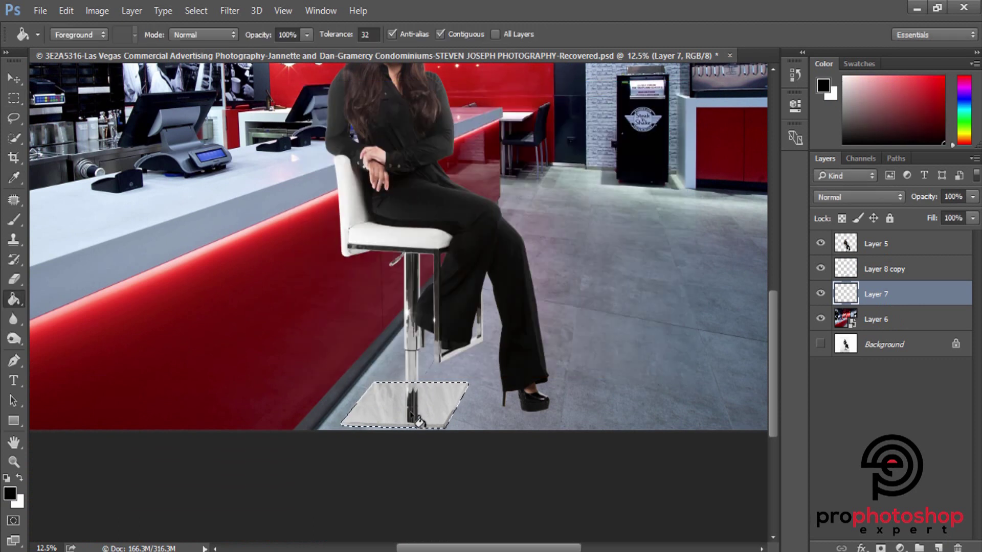
{"action": "left_click", "coordinate": [14, 98]}
Deselect the base plate and convert Layer 7 into a Smart Object.
{"action": "key", "text": "ctrl+d"}
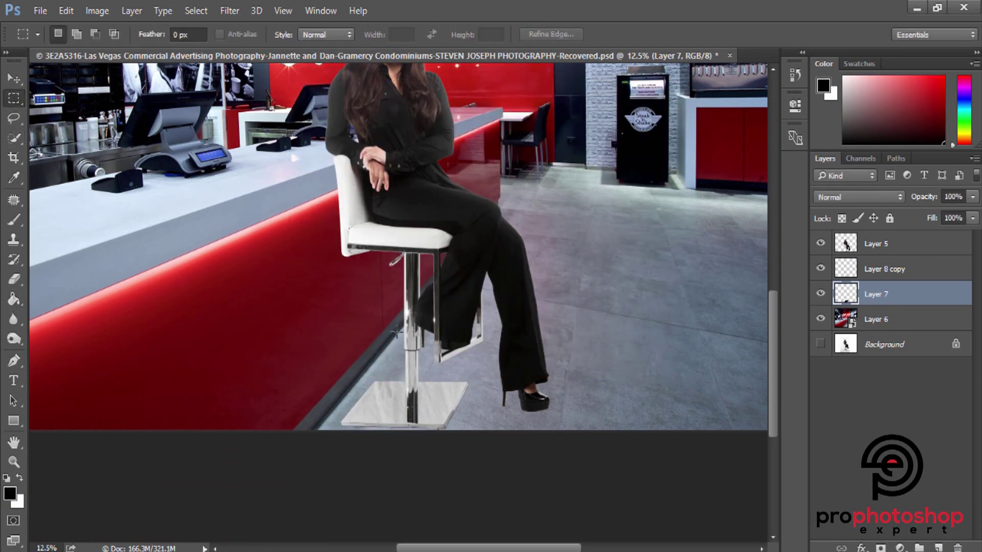
{"action": "scroll", "coordinate": [396, 329], "scroll_direction": "up", "scroll_amount": 1}
{"action": "scroll", "coordinate": [429, 350], "scroll_direction": "up", "scroll_amount": 1}
{"action": "scroll", "coordinate": [526, 368], "scroll_direction": "up", "scroll_amount": 1}
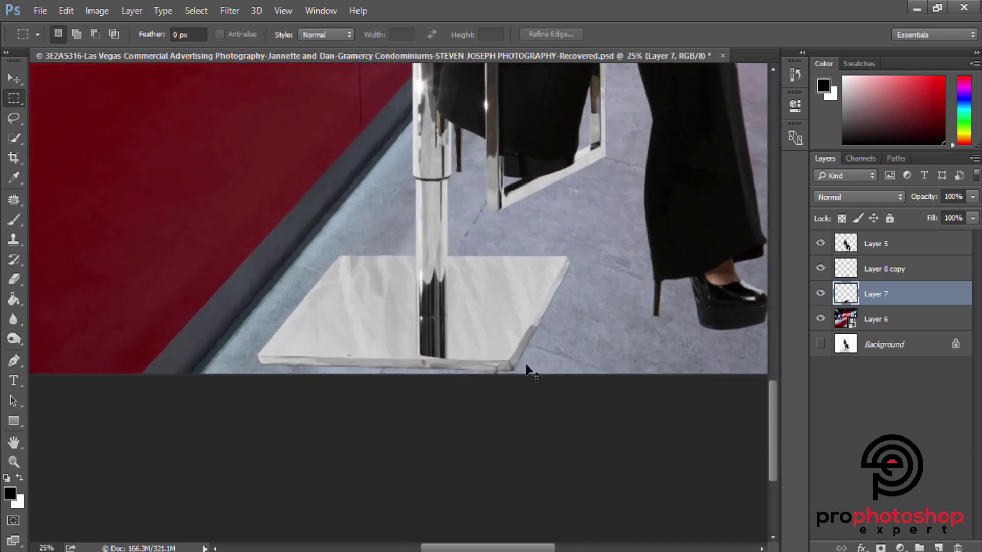
{"action": "scroll", "coordinate": [526, 358], "scroll_direction": "up", "scroll_amount": 1}
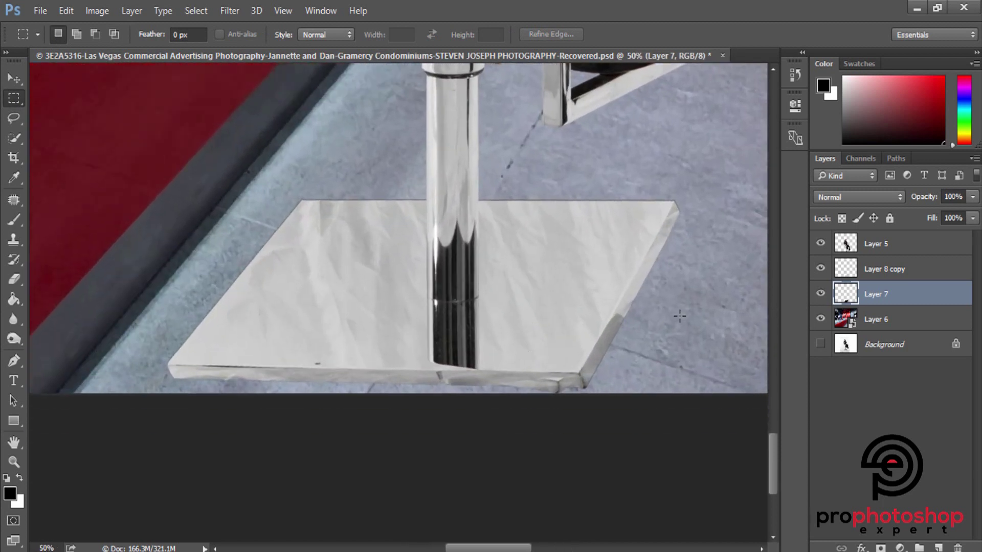
{"action": "right_click", "coordinate": [901, 299]}
{"action": "left_click", "coordinate": [699, 258]}
Toggle Layer 8 copy's visibility off and on to check the black fill.
{"action": "scroll", "coordinate": [578, 363], "scroll_direction": "down", "scroll_amount": 1}
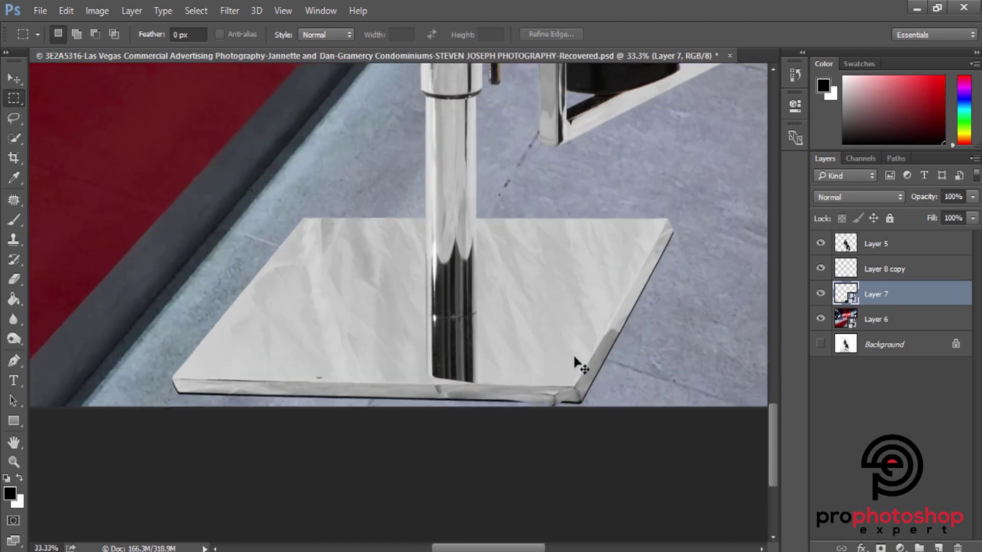
{"action": "scroll", "coordinate": [563, 409], "scroll_direction": "down", "scroll_amount": 2}
{"action": "scroll", "coordinate": [509, 481], "scroll_direction": "down", "scroll_amount": 2}
{"action": "scroll", "coordinate": [509, 486], "scroll_direction": "up", "scroll_amount": 1}
{"action": "scroll", "coordinate": [512, 488], "scroll_direction": "up", "scroll_amount": 1}
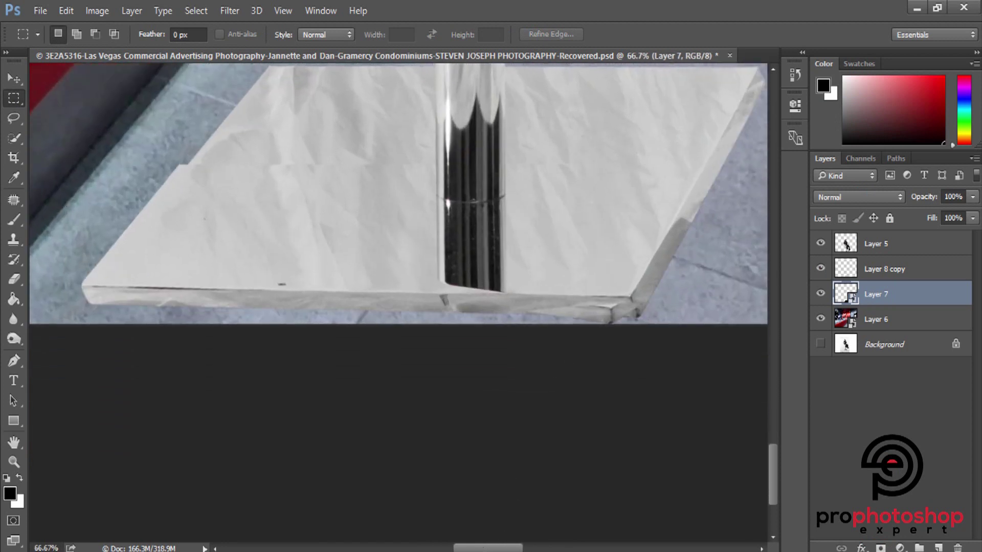
{"action": "scroll", "coordinate": [521, 519], "scroll_direction": "right", "scroll_amount": 3}
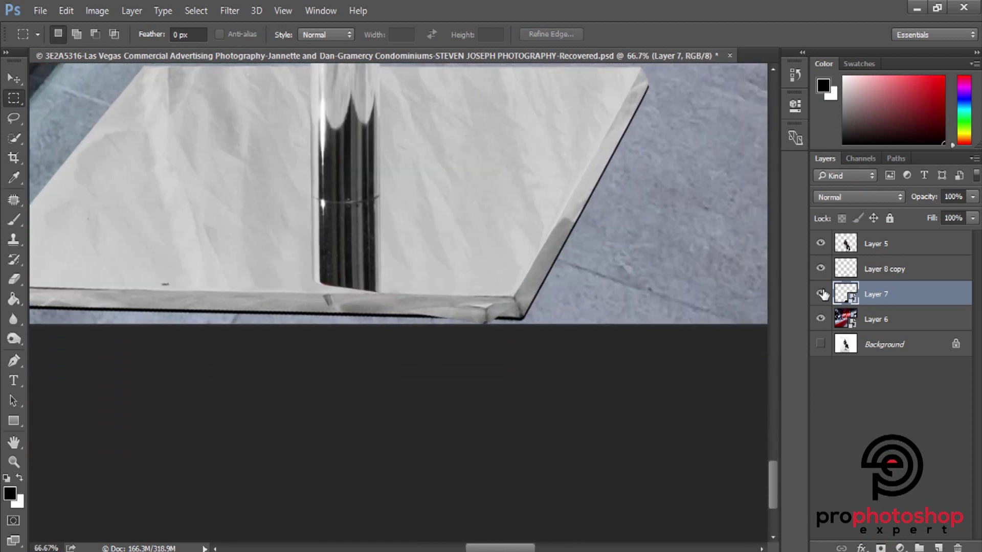
{"action": "left_click", "coordinate": [820, 270]}
{"action": "left_click", "coordinate": [821, 270]}
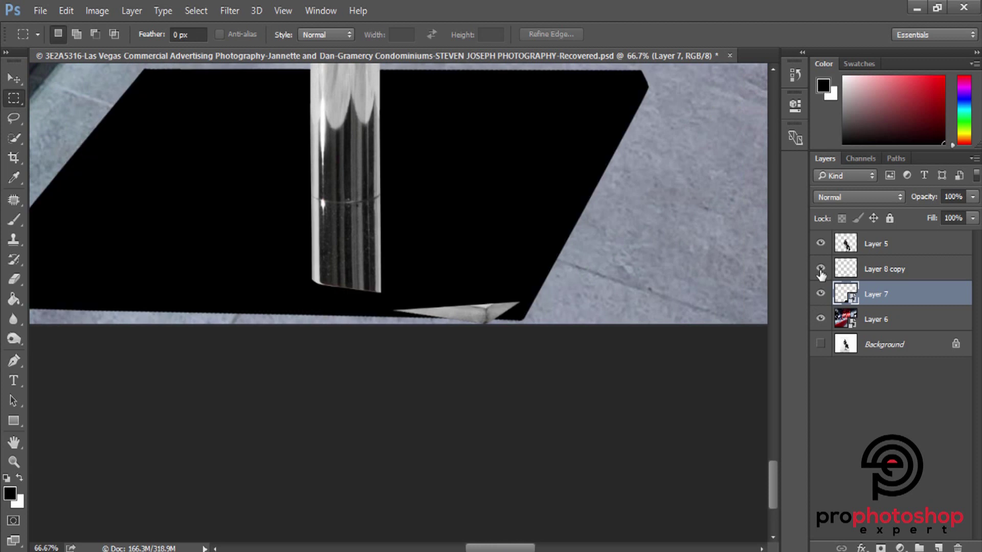
Erase the light sliver along the plate's bottom edge on Layer 5, then zoom out to 25%.
{"action": "left_click", "coordinate": [892, 248]}
{"action": "key", "text": "e"}
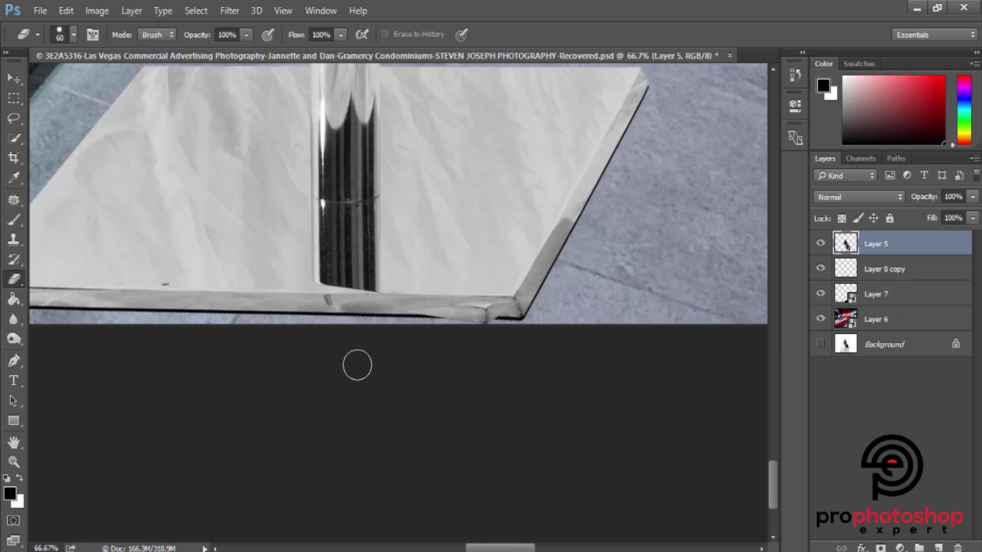
{"action": "left_click_drag", "start_coordinate": [426, 321], "coordinate": [440, 318]}
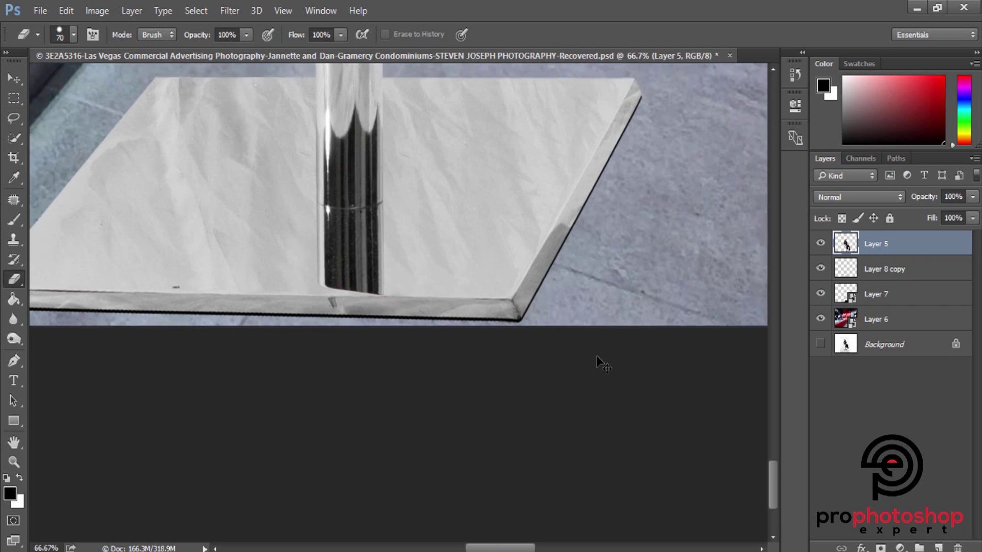
{"action": "key", "text": "ctrl+minus"}
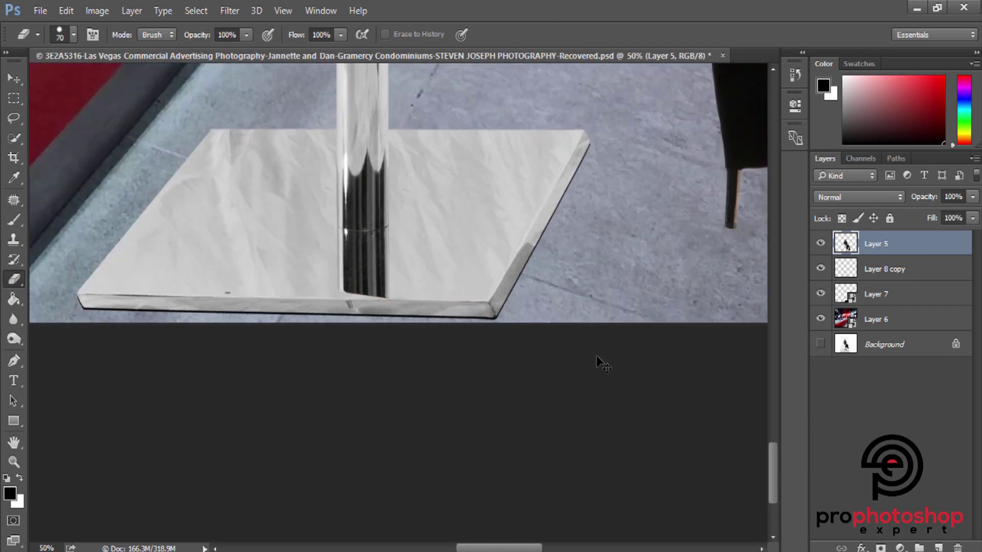
{"action": "key", "text": "ctrl+minus"}
{"action": "key", "text": "ctrl+minus"}
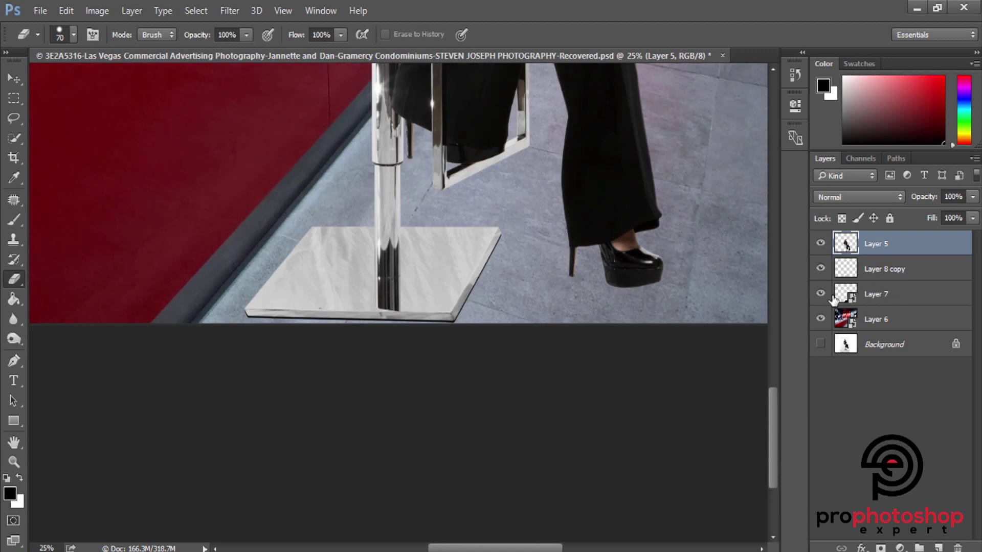
Stretch Layer 7's black backing a few pixels upward at its top-right corner.
{"action": "key", "text": "ctrl+t"}
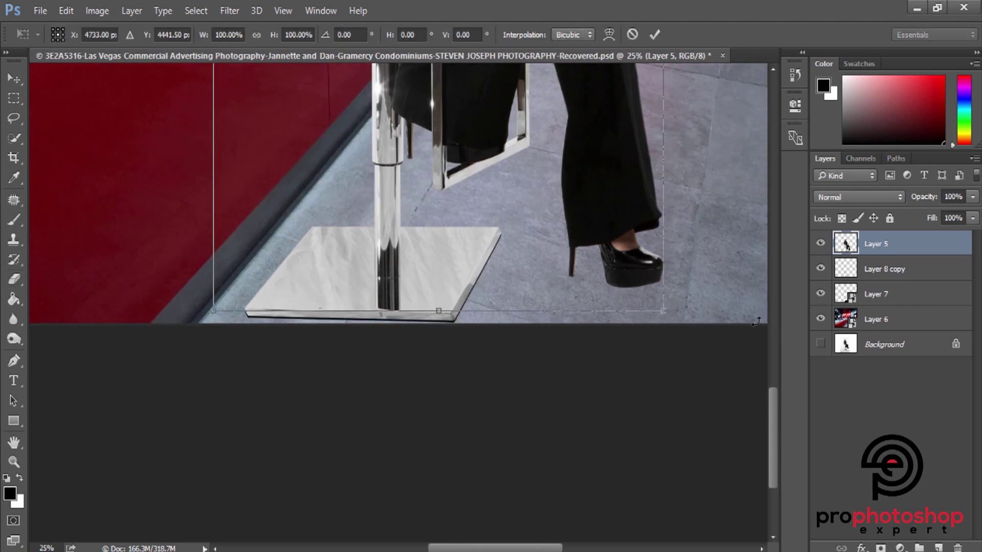
{"action": "key", "text": "Return"}
{"action": "left_click", "coordinate": [883, 298]}
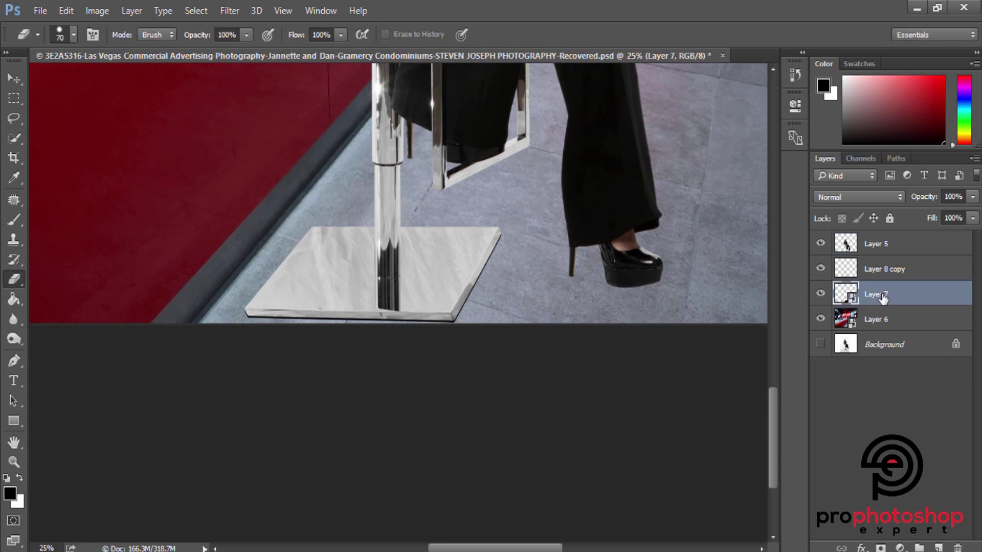
{"action": "key", "text": "ctrl+t"}
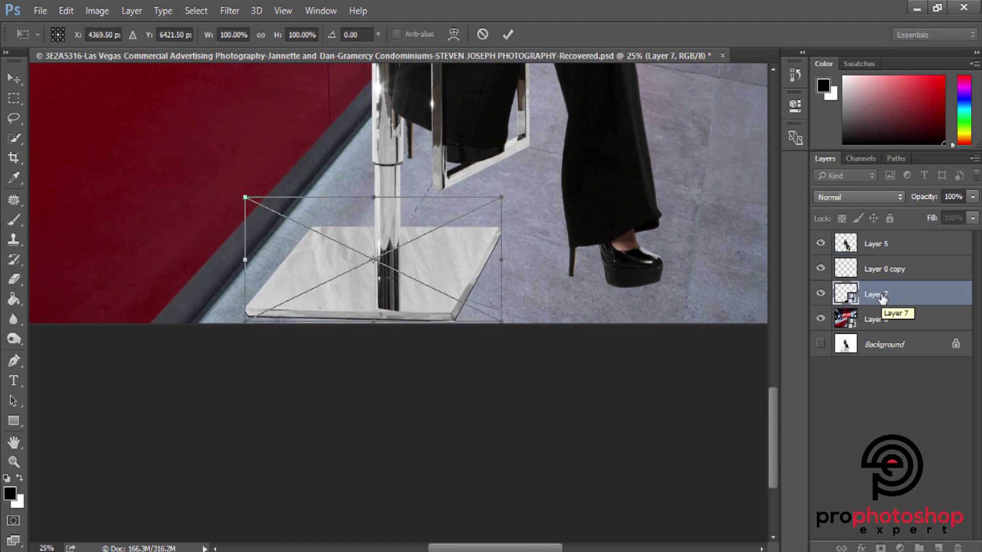
{"action": "key", "text": "ctrl+plus"}
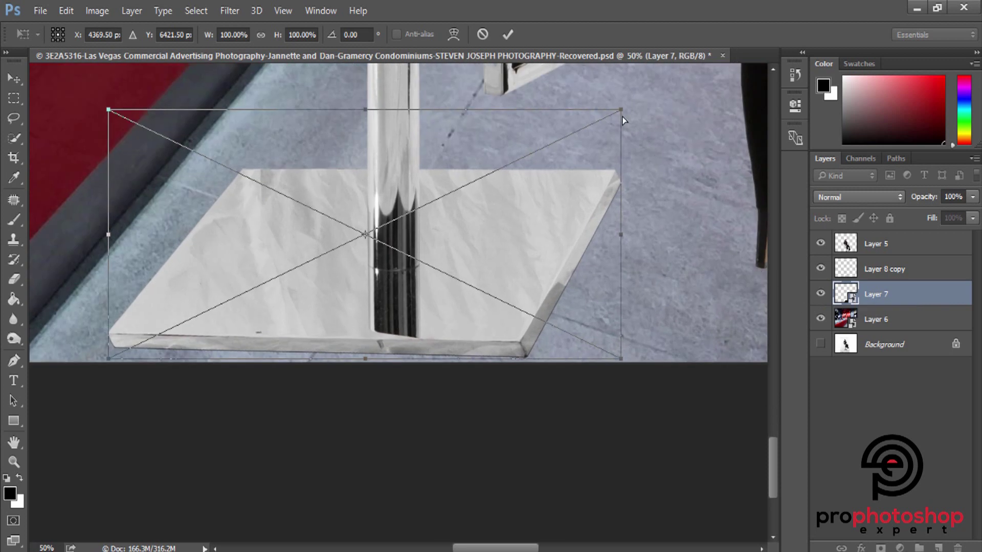
{"action": "left_click_drag", "start_coordinate": [621, 108], "coordinate": [621, 111]}
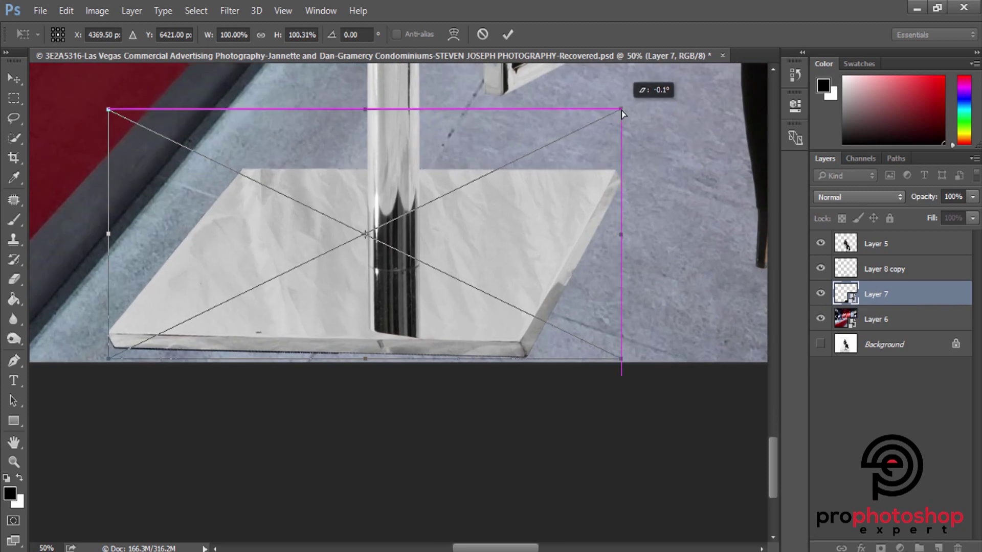
{"action": "key", "text": "Return"}
{"action": "key", "text": "e"}
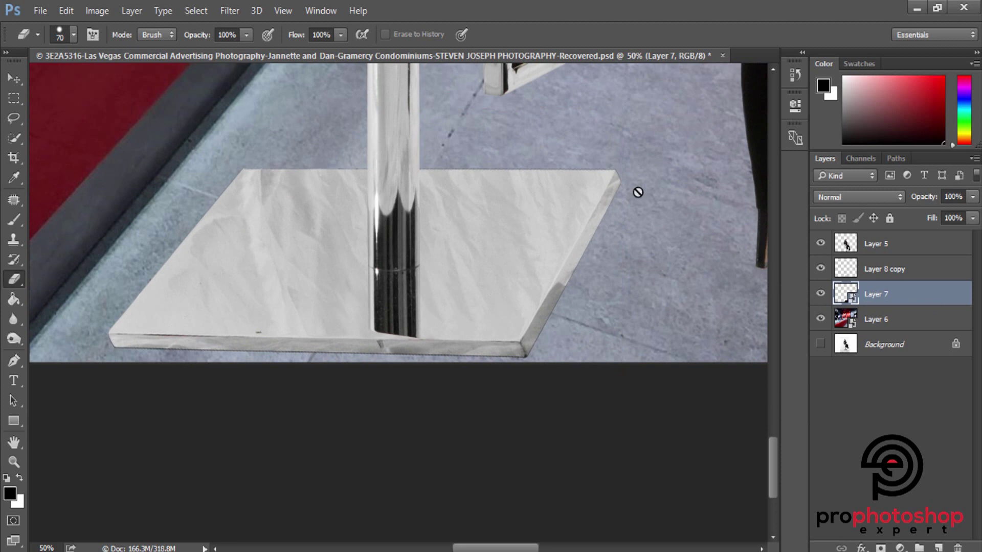
Rasterize Layer 7, duplicate it as Layer 7 copy, and open Gaussian Blur on the copy.
{"action": "right_click", "coordinate": [876, 301]}
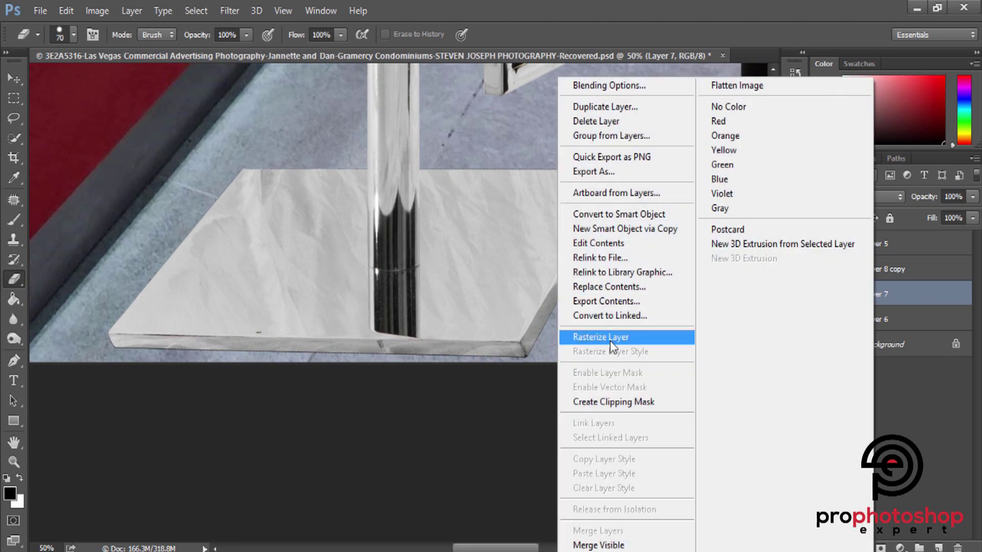
{"action": "left_click", "coordinate": [604, 335]}
{"action": "key", "text": "ctrl+j"}
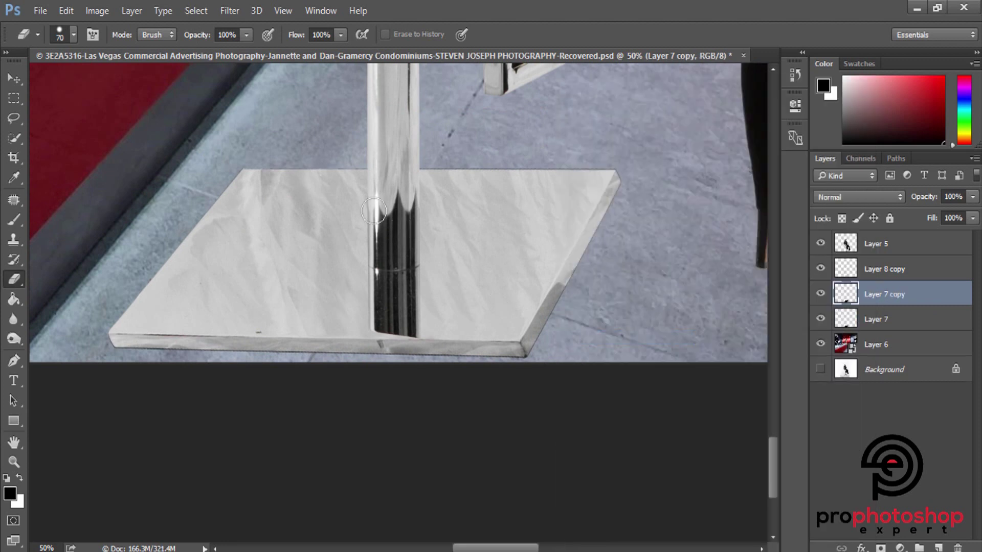
{"action": "left_click", "coordinate": [229, 11]}
{"action": "mouse_move", "coordinate": [236, 179]}
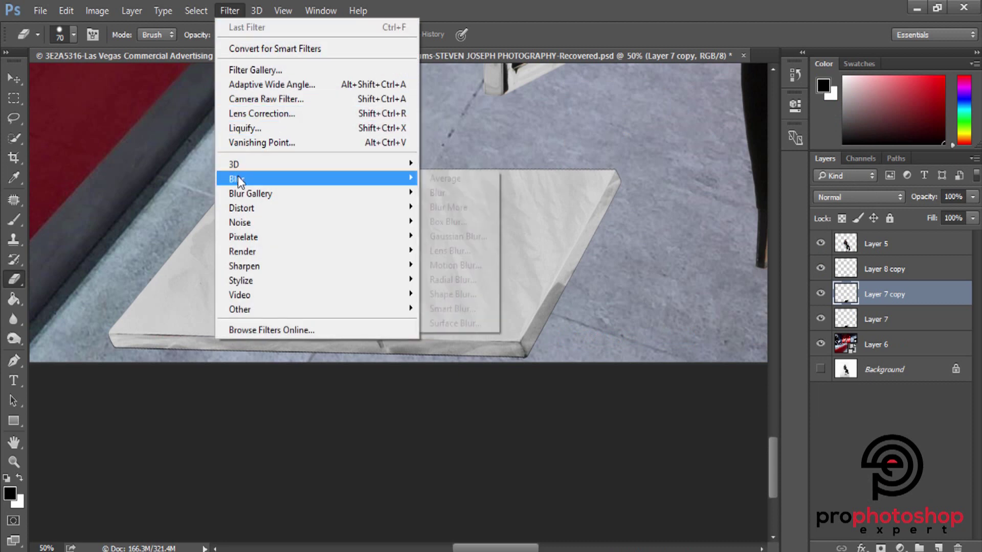
{"action": "left_click", "coordinate": [475, 238]}
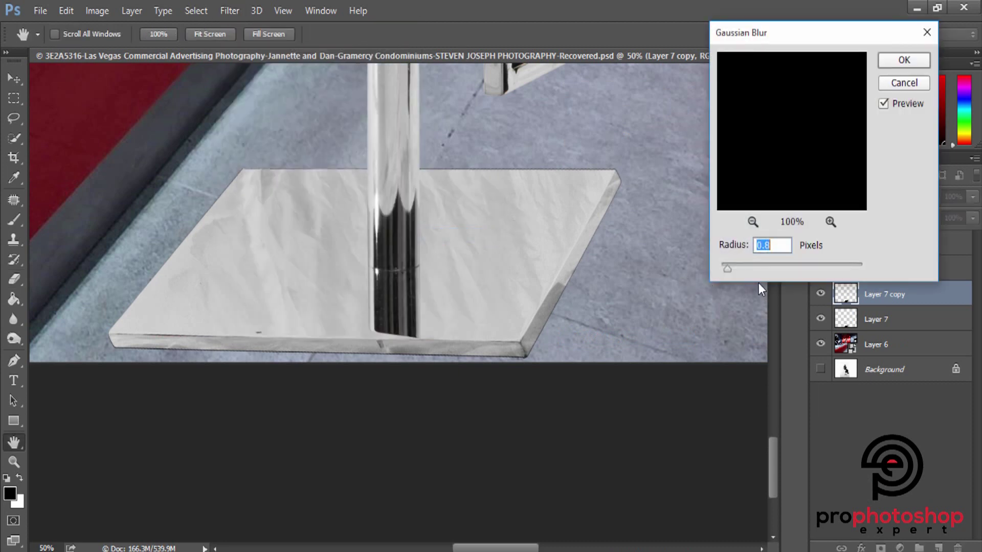
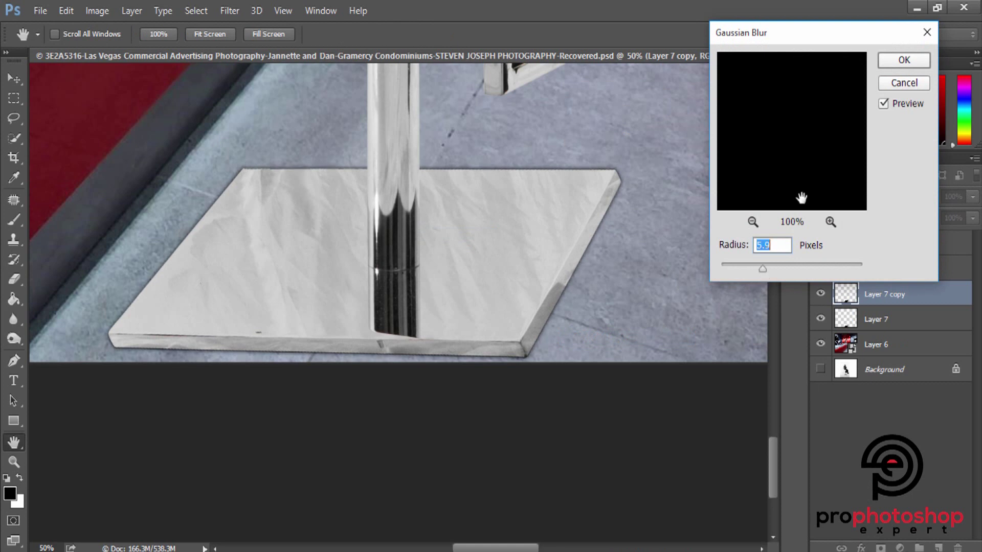
Apply a 5.9 px Gaussian blur to Layer 7 copy, then erase excess blur along the base edges at 150 px.
{"action": "left_click", "coordinate": [904, 60]}
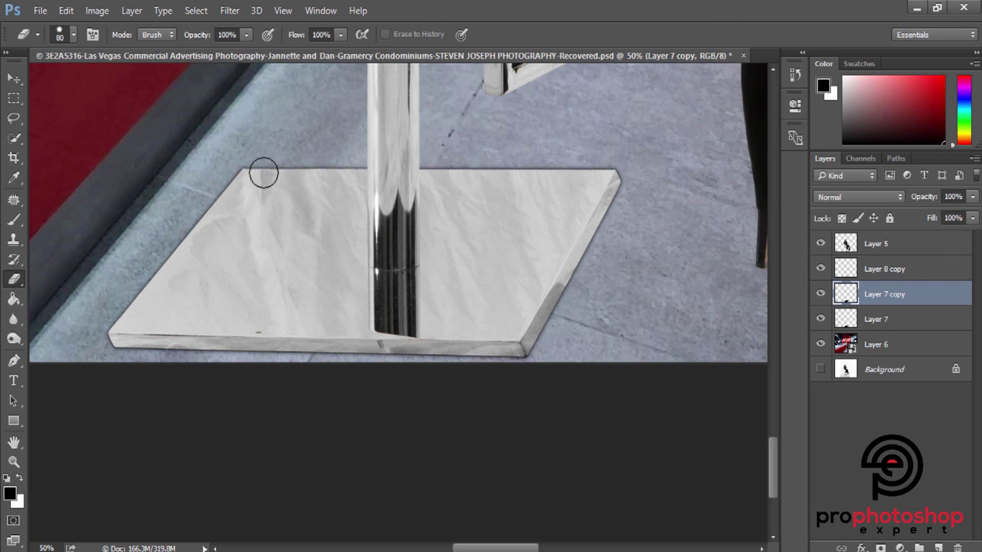
{"action": "key", "text": "bracketright"}
{"action": "key", "text": "bracketright"}
{"action": "key", "text": "bracketright"}
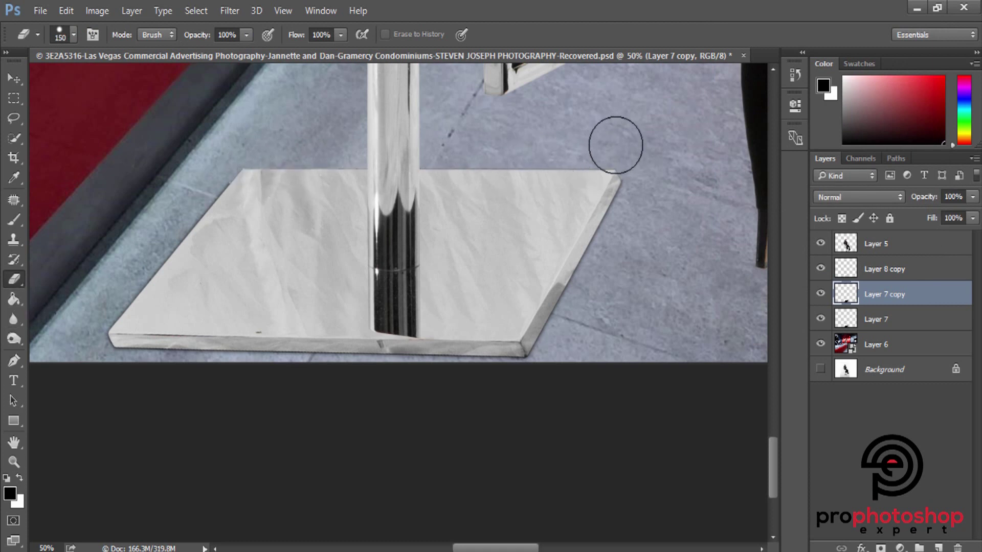
{"action": "left_click_drag", "start_coordinate": [615, 145], "coordinate": [643, 160]}
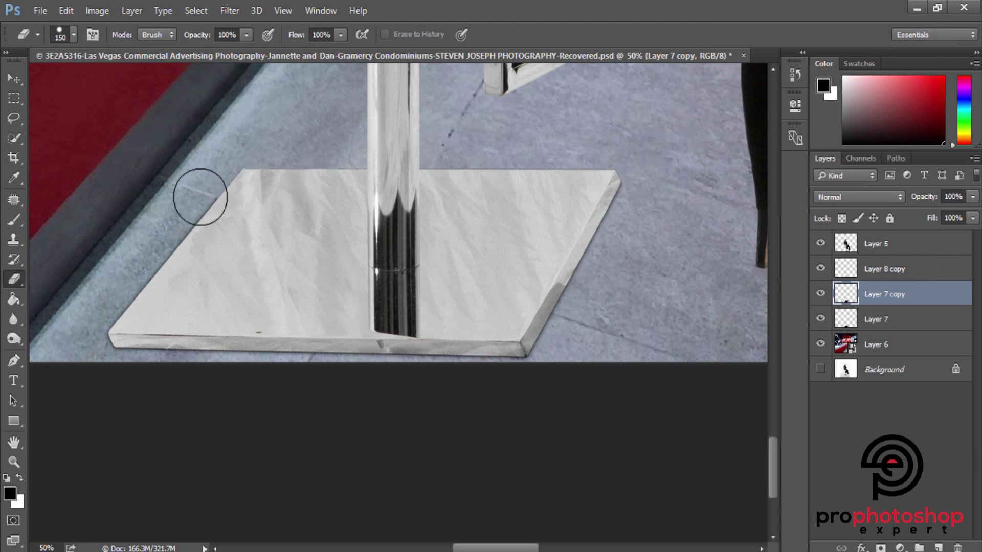
{"action": "mouse_move", "coordinate": [199, 197]}
{"action": "left_mouse_down"}
{"action": "mouse_move", "coordinate": [88, 314]}
{"action": "mouse_move", "coordinate": [81, 340]}
{"action": "left_mouse_up"}
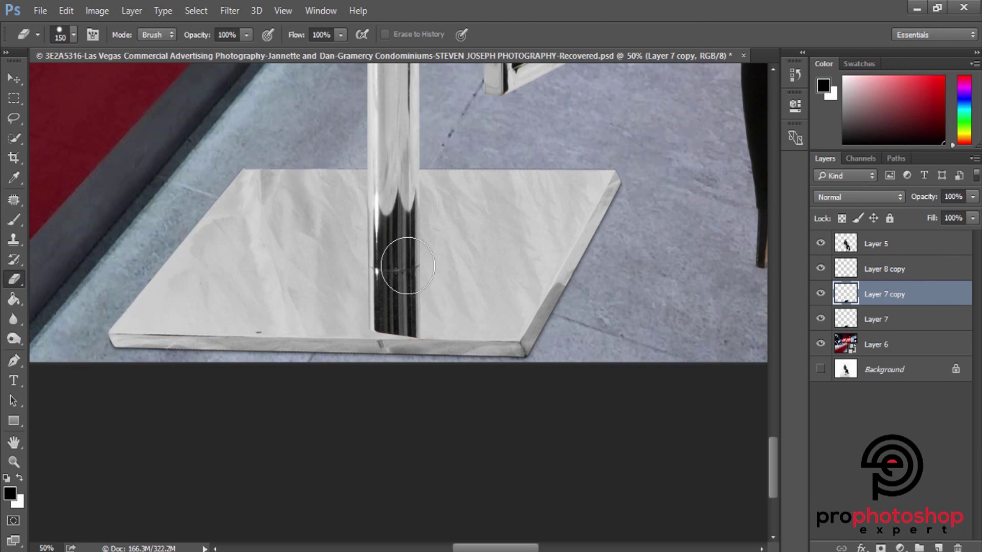
{"action": "key", "text": "ctrl+minus"}
{"action": "key", "text": "ctrl+minus"}
{"action": "key", "text": "ctrl+minus"}
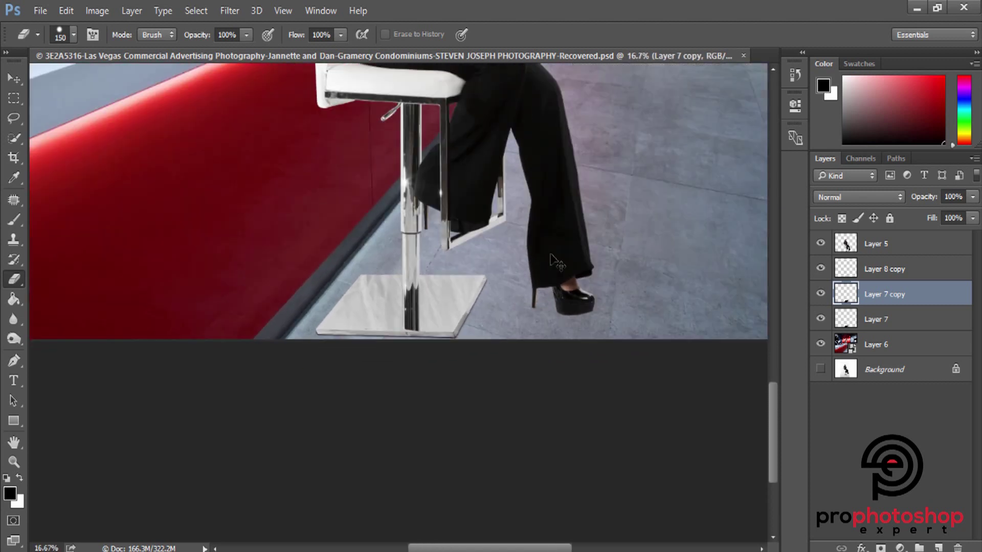
{"action": "key", "text": "ctrl+plus"}
Toggle Layer 7 copy and Layer 7 visibility to compare the stool base with and without them.
{"action": "left_click", "coordinate": [821, 295]}
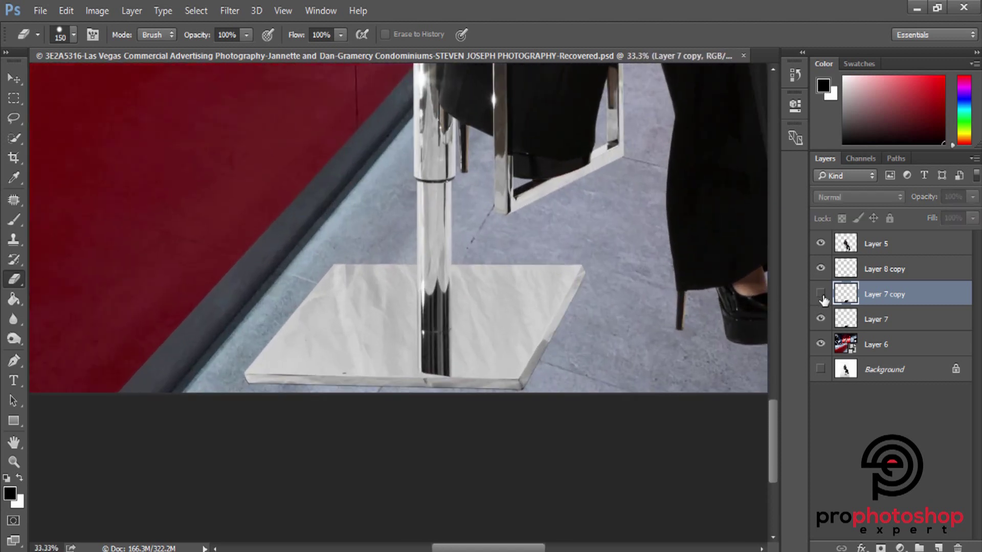
{"action": "key", "text": "ctrl+plus"}
{"action": "left_click", "coordinate": [820, 294]}
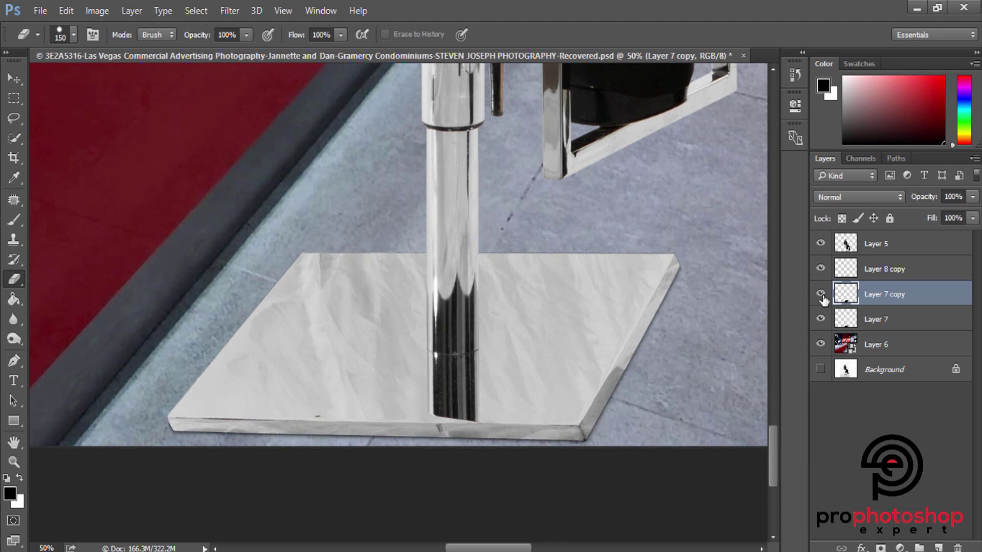
{"action": "left_click", "coordinate": [821, 296]}
{"action": "left_click", "coordinate": [820, 321]}
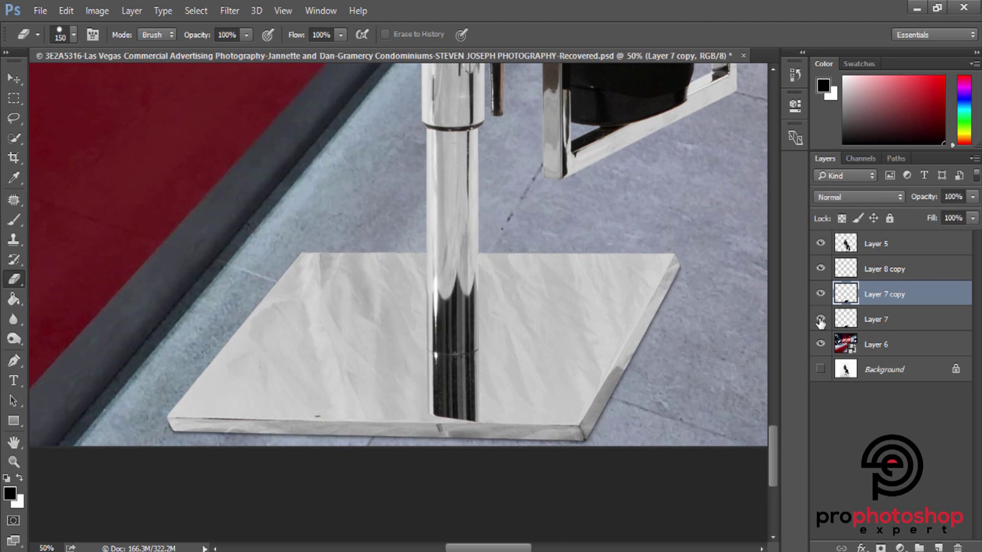
{"action": "left_click", "coordinate": [821, 321]}
{"action": "left_click", "coordinate": [821, 320]}
{"action": "key", "text": "ctrl+minus"}
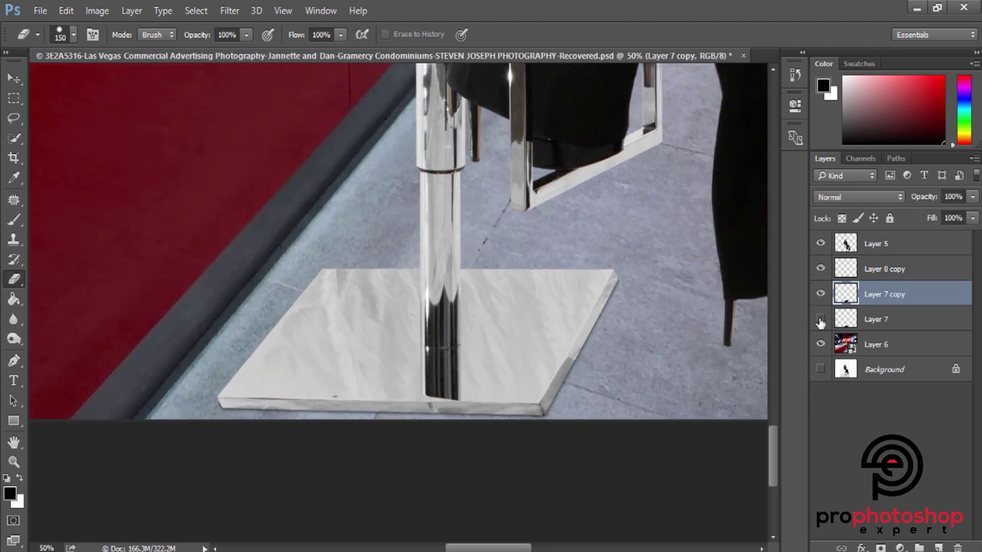
Set Layer 7's opacity to 40% and check the softened base against the whole image.
{"action": "left_click", "coordinate": [857, 321]}
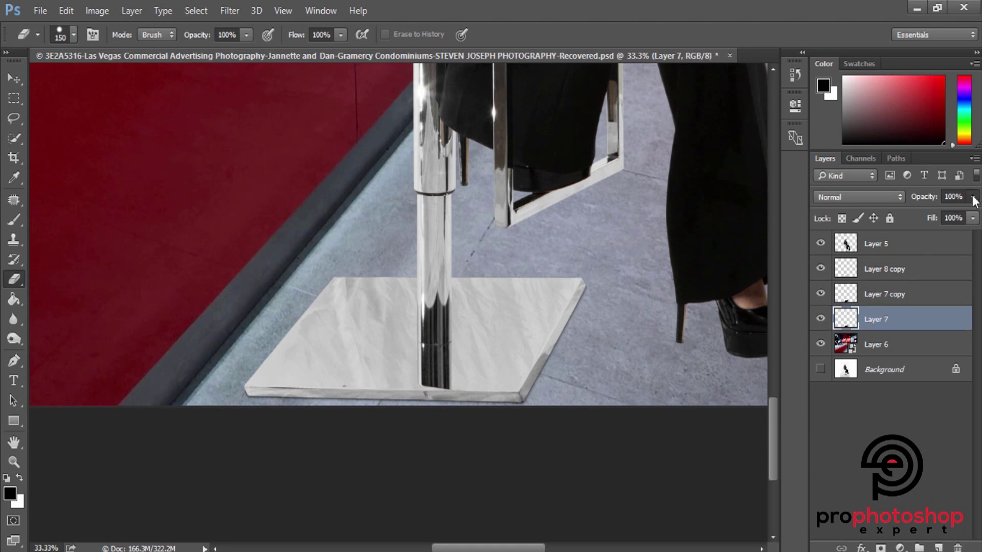
{"action": "left_click", "coordinate": [929, 213]}
{"action": "key", "text": "ctrl+plus"}
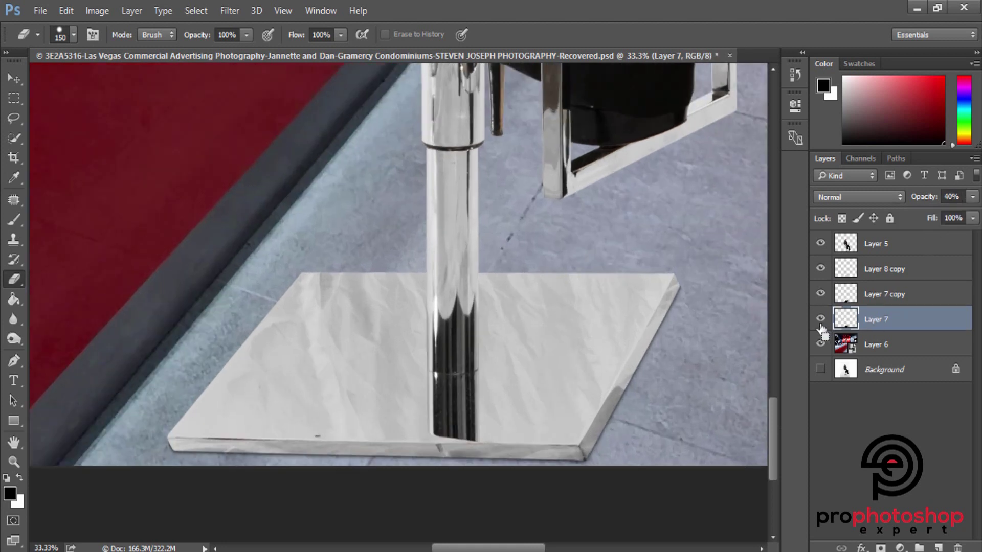
{"action": "key", "text": "ctrl+plus"}
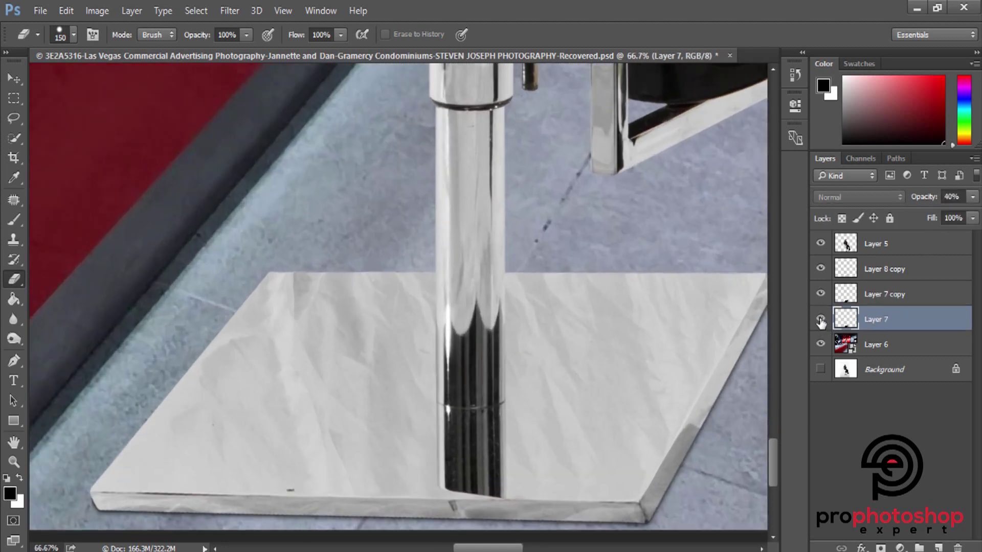
{"action": "left_click", "coordinate": [821, 295]}
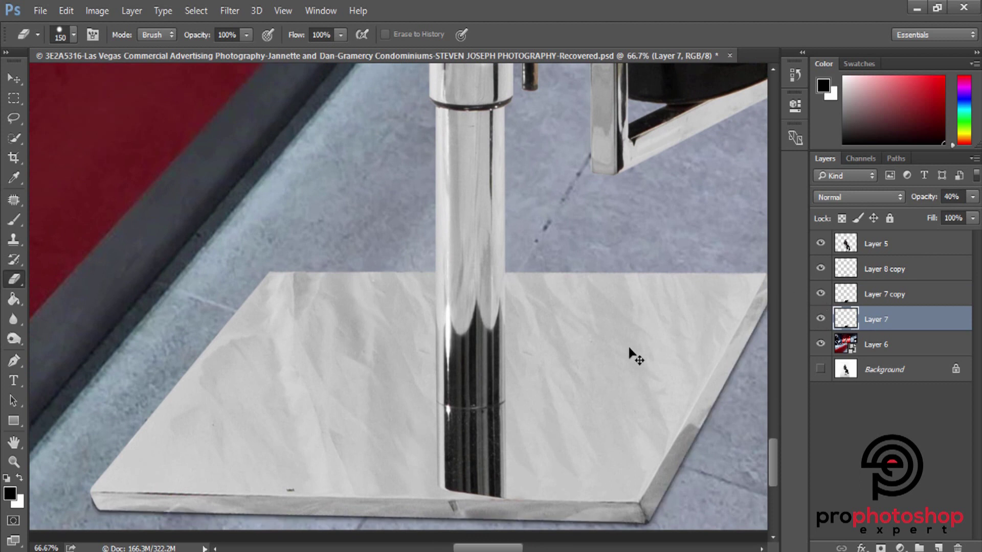
{"action": "key", "text": "ctrl+minus"}
{"action": "key", "text": "ctrl+minus"}
{"action": "key", "text": "ctrl+minus"}
{"action": "key", "text": "ctrl+minus"}
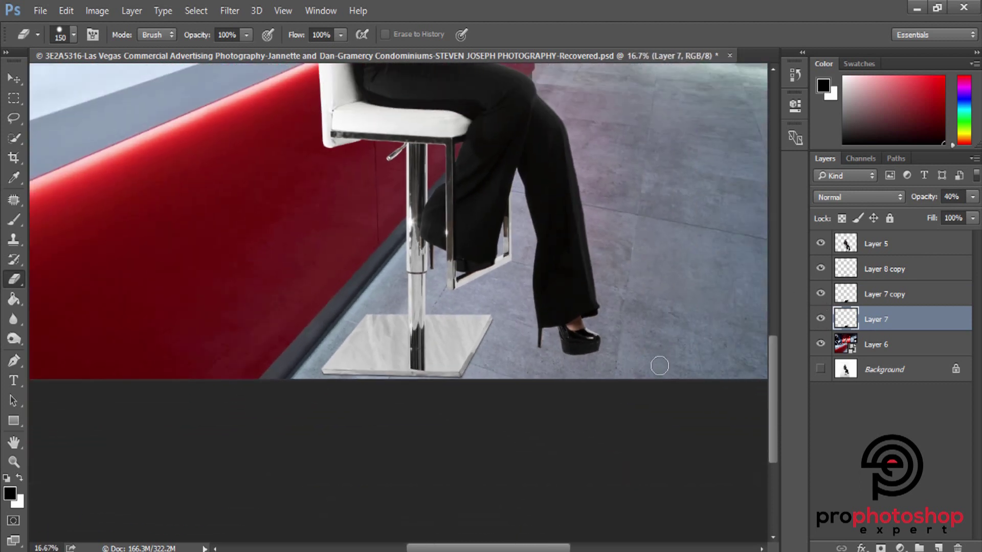
{"action": "key", "text": "ctrl+minus"}
{"action": "key", "text": "ctrl+minus"}
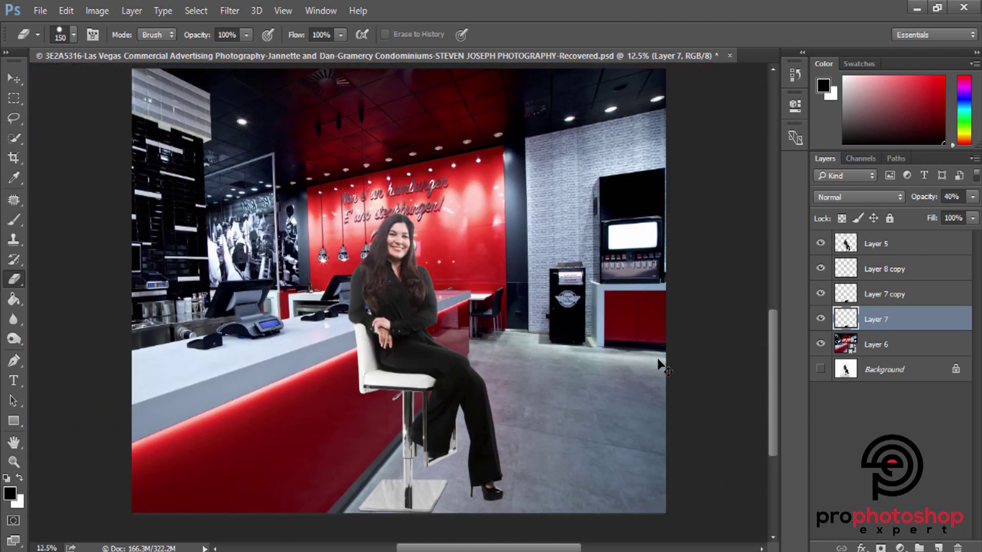
Add Layer 8 above Layer 7 copy and paint a dark shadow under the stool with a 1000 px brush.
{"action": "left_click", "coordinate": [939, 548]}
{"action": "left_click", "coordinate": [13, 220]}
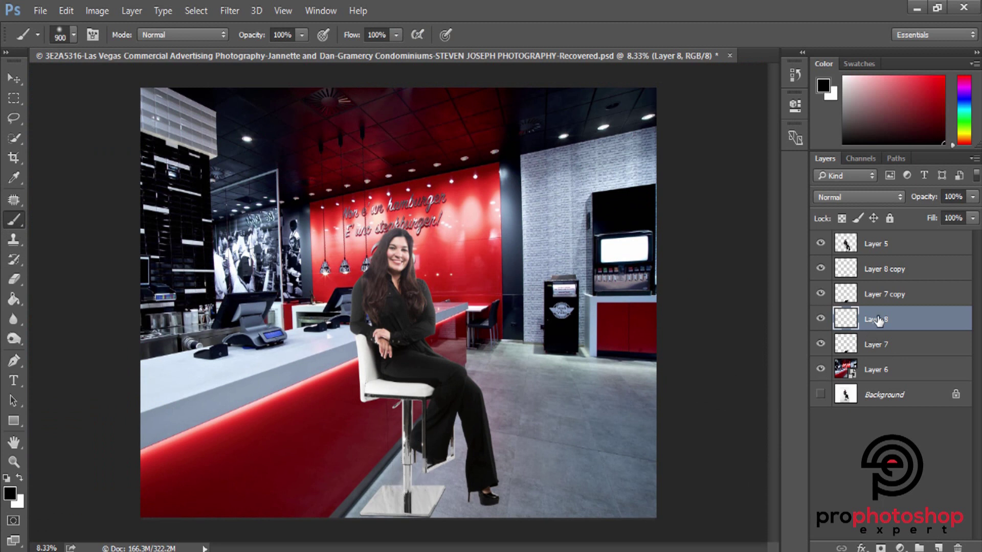
{"action": "left_click_drag", "start_coordinate": [877, 321], "coordinate": [878, 294]}
{"action": "key", "text": "]"}
{"action": "mouse_move", "coordinate": [422, 484]}
{"action": "left_mouse_down"}
{"action": "mouse_move", "coordinate": [446, 476]}
{"action": "mouse_move", "coordinate": [453, 508]}
{"action": "mouse_move", "coordinate": [451, 490]}
{"action": "left_mouse_up"}
{"action": "key", "text": "ctrl+plus"}
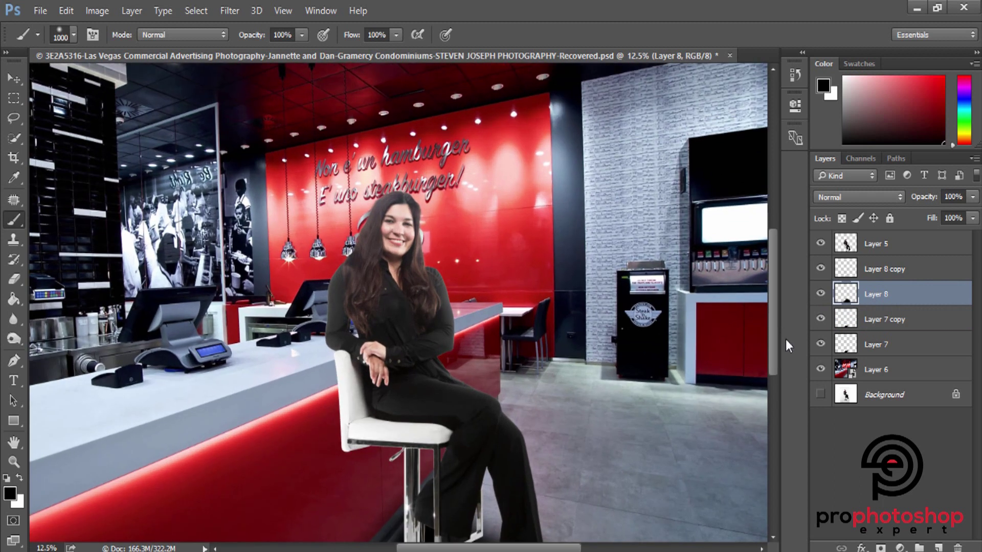
{"action": "scroll", "coordinate": [531, 468], "scroll_direction": "down", "scroll_amount": 2}
{"action": "key", "text": "ctrl+plus"}
{"action": "scroll", "coordinate": [716, 402], "scroll_direction": "down", "scroll_amount": 3}
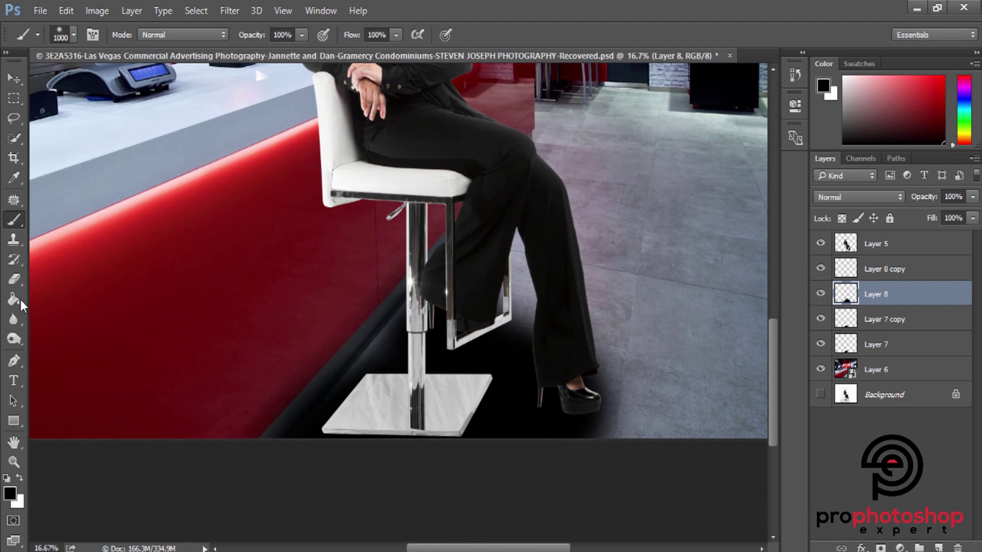
Erase shadow spilling onto the bar's edge, between pole and footrest, and under the footrest.
{"action": "left_click", "coordinate": [14, 279]}
{"action": "right_click", "coordinate": [268, 284]}
{"action": "key", "text": "Return"}
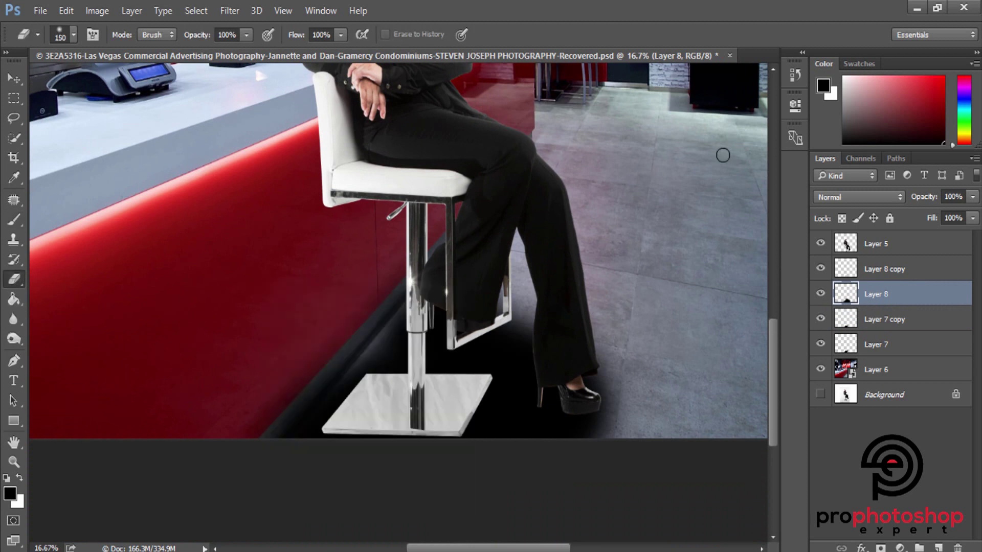
{"action": "key", "text": "bracketright"}
{"action": "key", "text": "bracketright"}
{"action": "key", "text": "bracketright"}
{"action": "left_click_drag", "start_coordinate": [377, 274], "coordinate": [201, 465]}
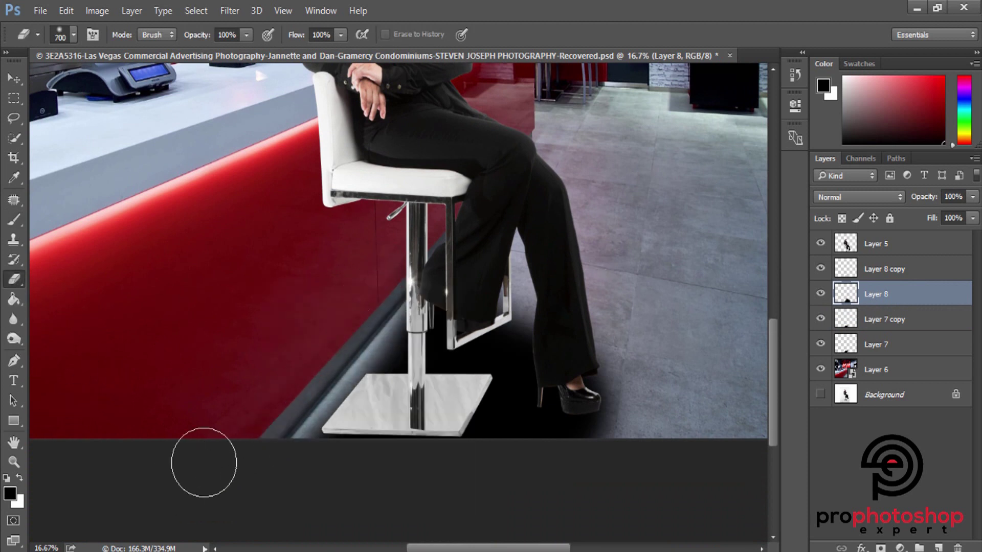
{"action": "key", "text": "bracketleft"}
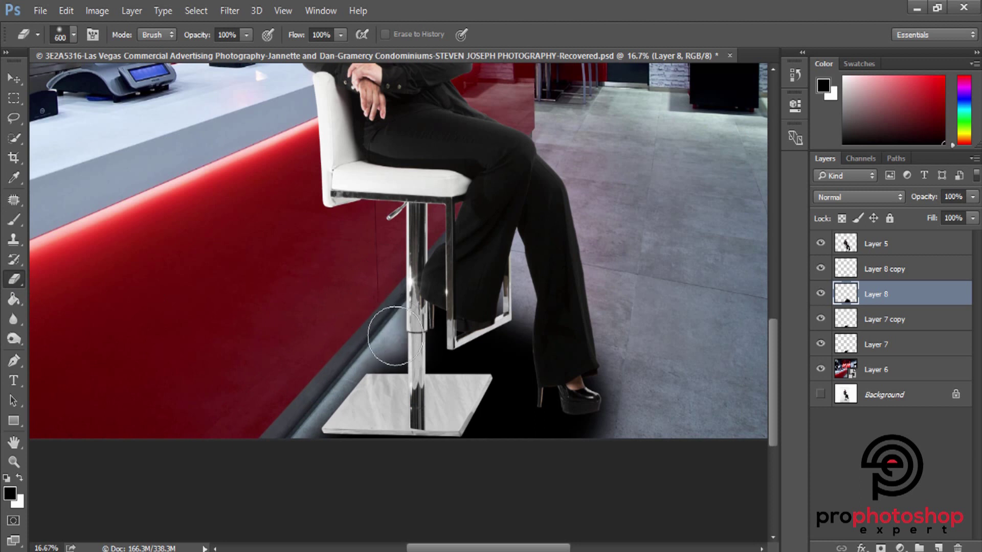
{"action": "left_click_drag", "start_coordinate": [369, 334], "coordinate": [500, 350]}
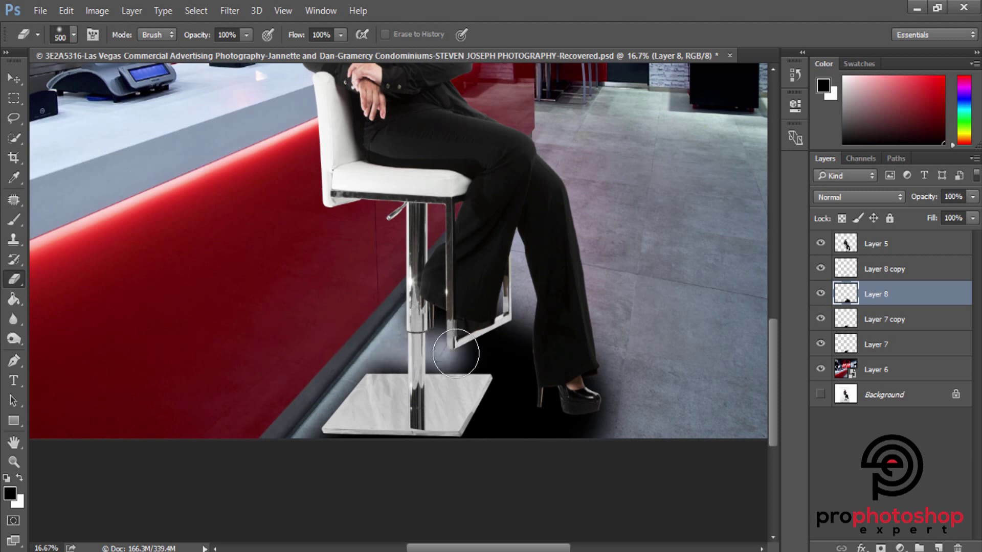
{"action": "key", "text": "bracketleft"}
{"action": "mouse_move", "coordinate": [491, 353]}
{"action": "left_mouse_down"}
{"action": "mouse_move", "coordinate": [508, 376]}
{"action": "mouse_move", "coordinate": [493, 434]}
{"action": "left_mouse_up"}
{"action": "key", "text": "bracketright"}
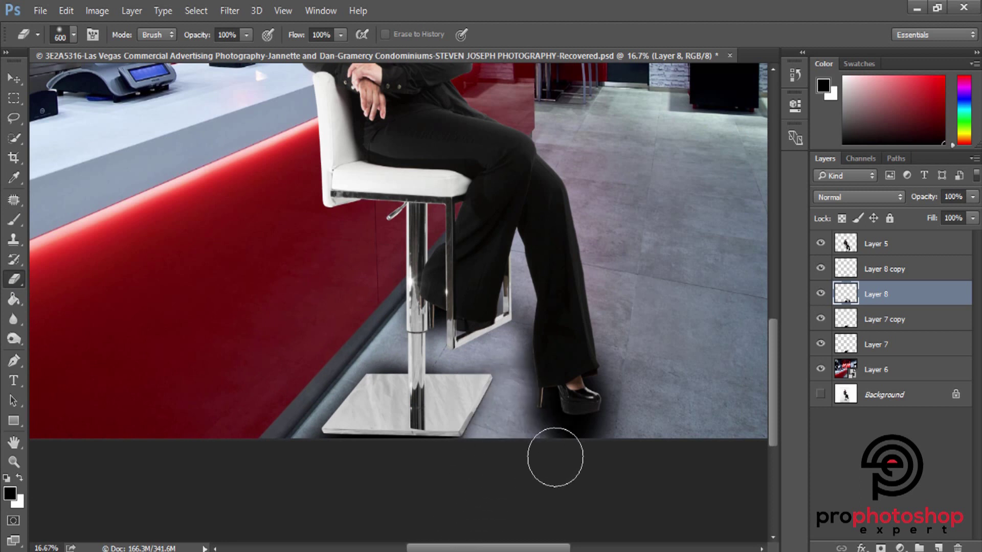
Erase stray shadow along the trouser cuff and across the stool leg at varied eraser sizes.
{"action": "key", "text": "ctrl+plus"}
{"action": "key", "text": "bracketleft"}
{"action": "key", "text": "bracketleft"}
{"action": "key", "text": "bracketleft"}
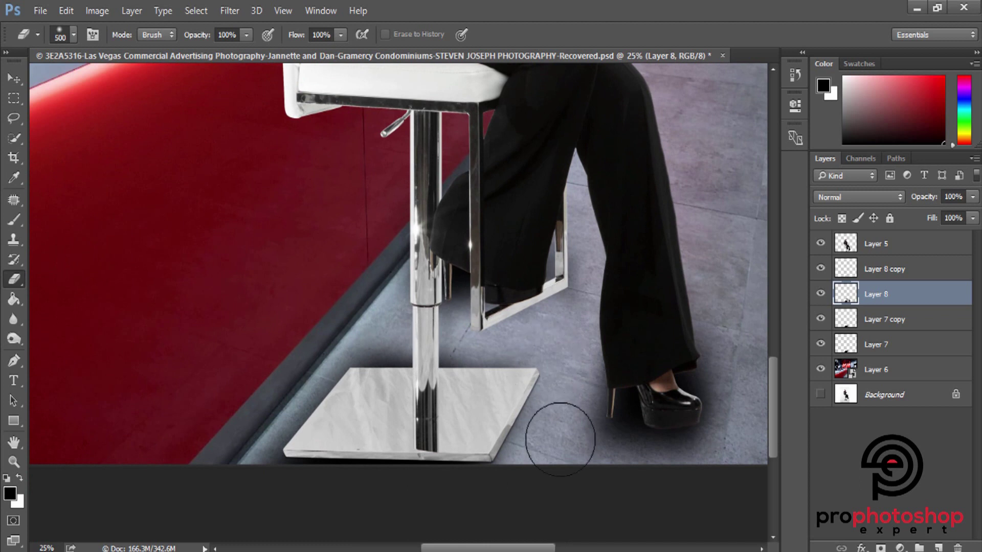
{"action": "key", "text": "bracketright"}
{"action": "key", "text": "bracketleft"}
{"action": "key", "text": "bracketleft"}
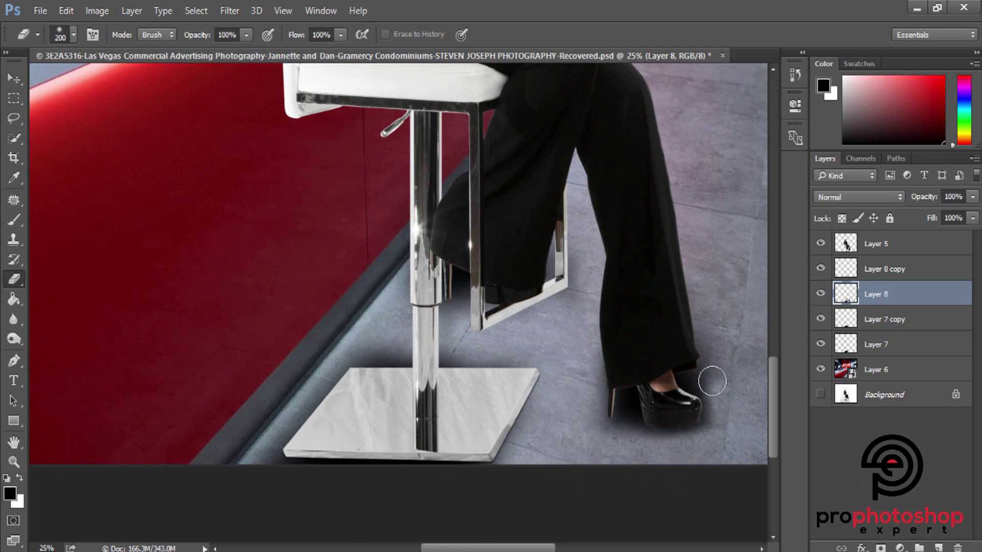
{"action": "key", "text": "bracketright"}
{"action": "left_click", "coordinate": [696, 369]}
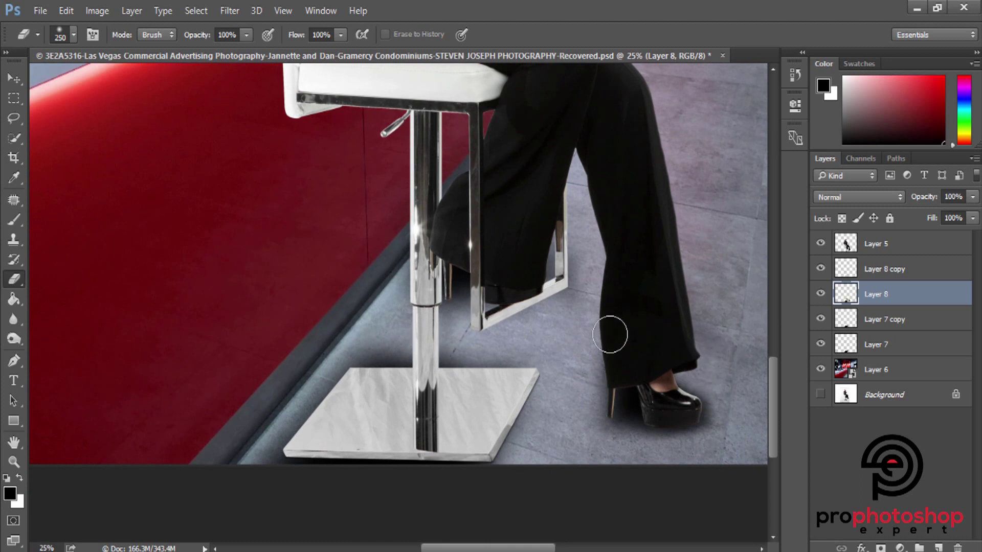
{"action": "key", "text": "bracketright"}
{"action": "key", "text": "bracketright"}
{"action": "key", "text": "bracketright"}
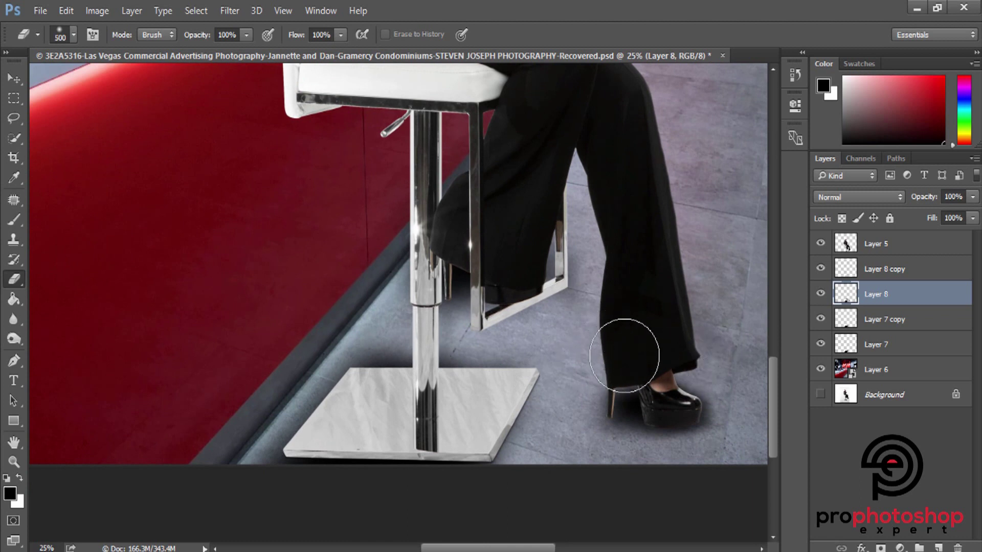
{"action": "left_click", "coordinate": [637, 365]}
{"action": "key", "text": "bracketleft"}
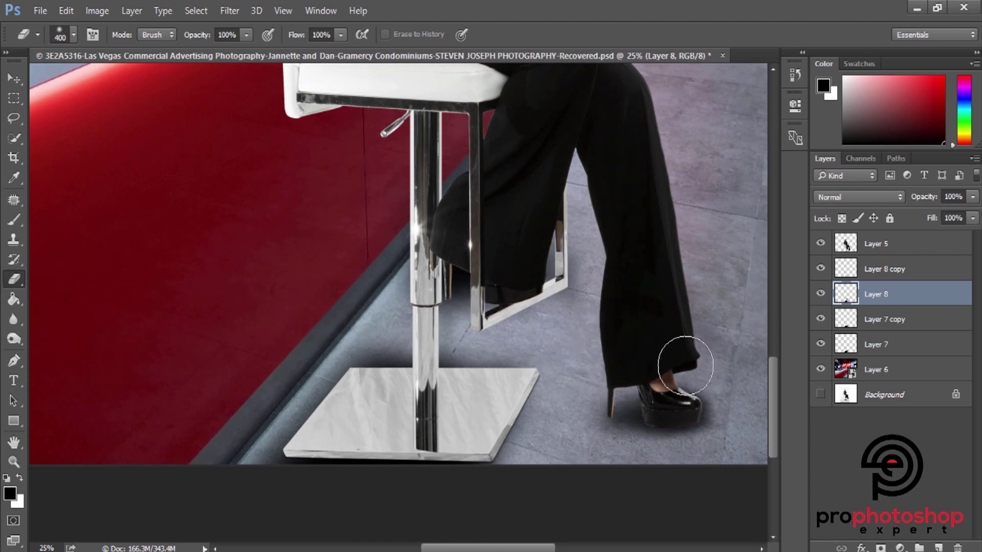
{"action": "key", "text": "bracketleft"}
{"action": "key", "text": "bracketleft"}
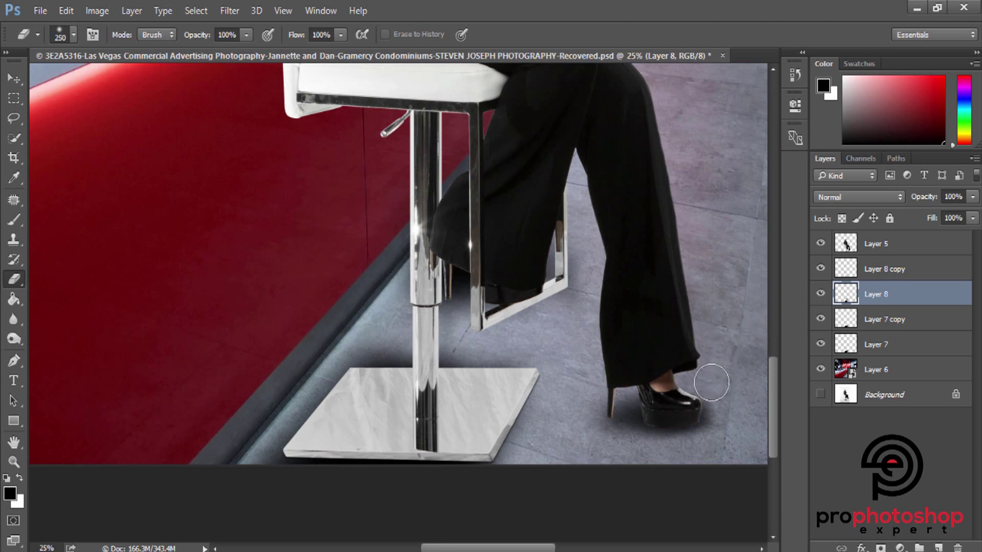
{"action": "key", "text": "bracketright"}
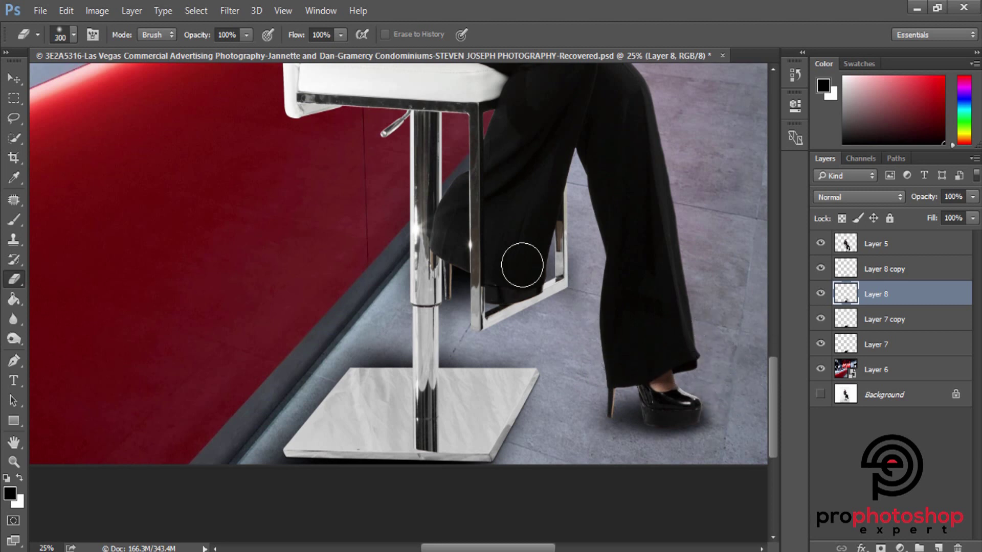
{"action": "key", "text": "bracketright"}
{"action": "key", "text": "bracketright"}
{"action": "key", "text": "bracketright"}
{"action": "left_click_drag", "start_coordinate": [370, 237], "coordinate": [644, 248]}
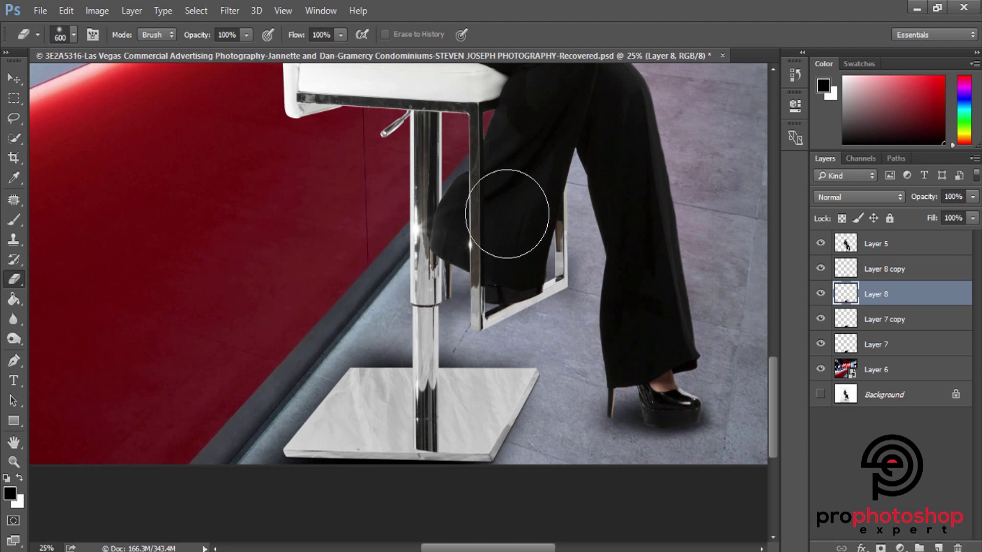
Erase the faint dark line beside the stool base and fade Layer 8 to about 36% opacity.
{"action": "key", "text": "ctrl+minus"}
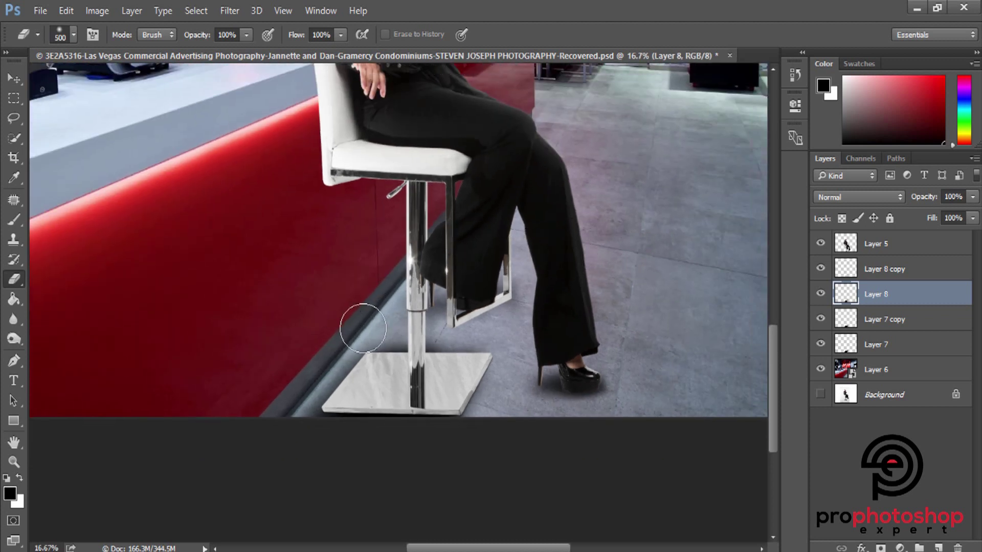
{"action": "key", "text": "bracketright"}
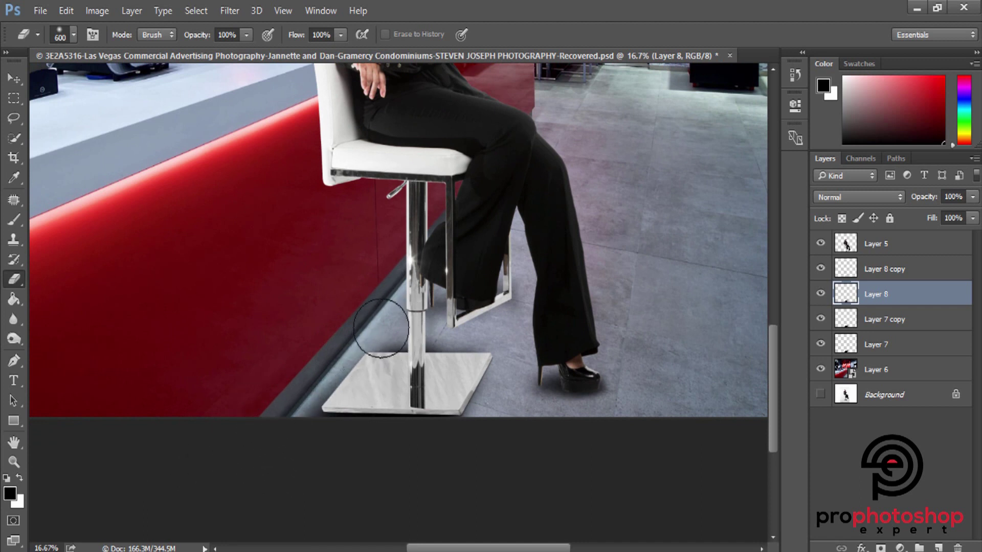
{"action": "left_click_drag", "start_coordinate": [446, 341], "coordinate": [449, 350]}
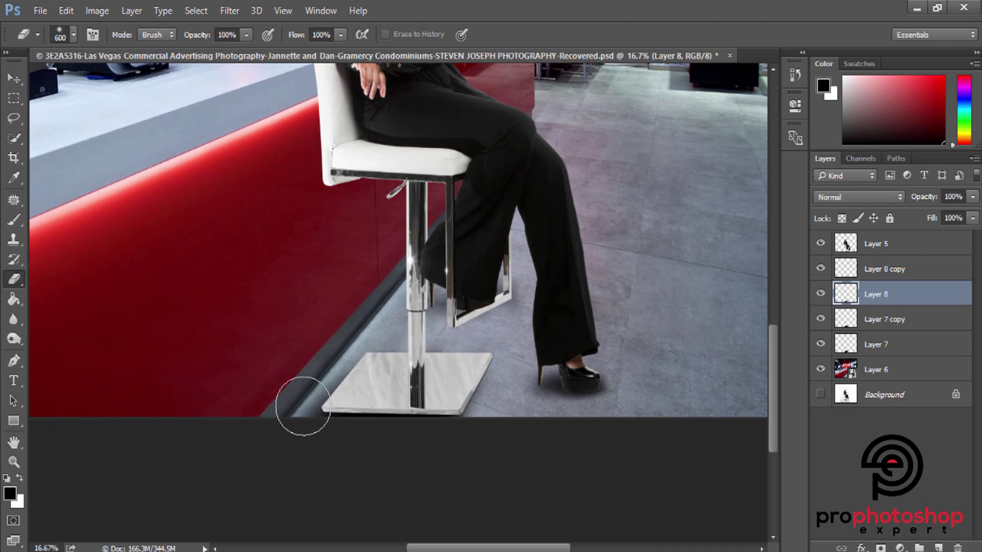
{"action": "left_click", "coordinate": [972, 196]}
{"action": "left_click", "coordinate": [931, 212]}
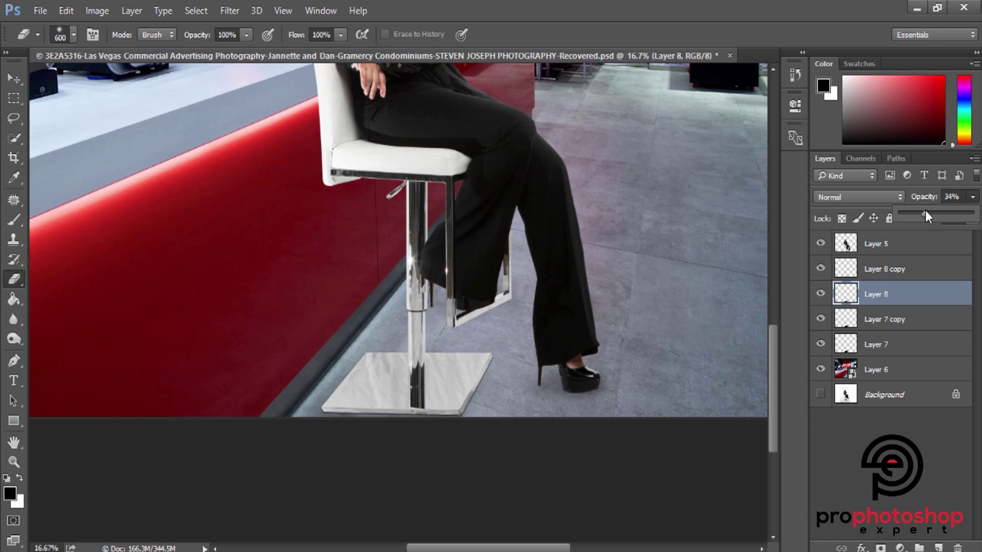
Lasso the floor around the shoe and copy it twice onto new layers to darken its shadow.
{"action": "key", "text": "l"}
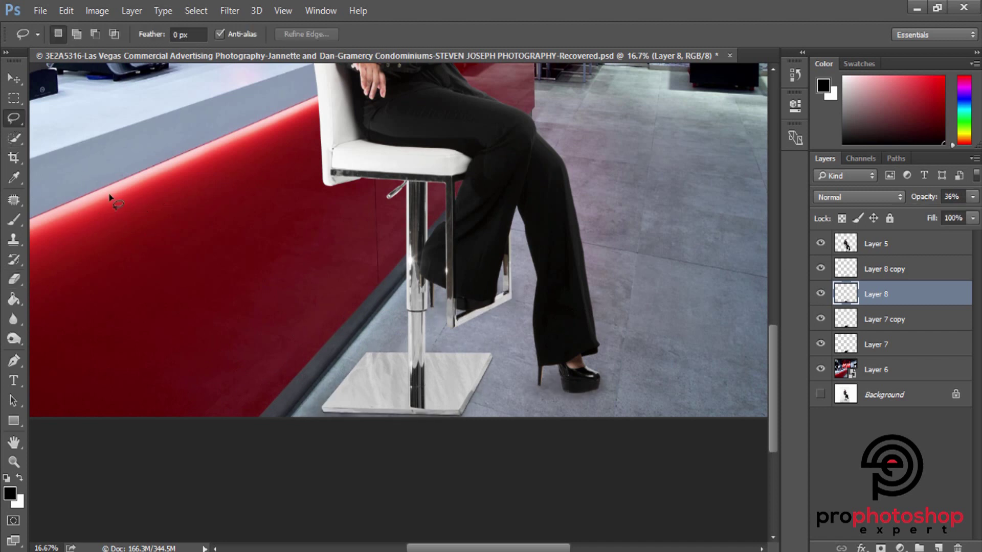
{"action": "left_click_drag", "start_coordinate": [586, 404], "coordinate": [516, 333]}
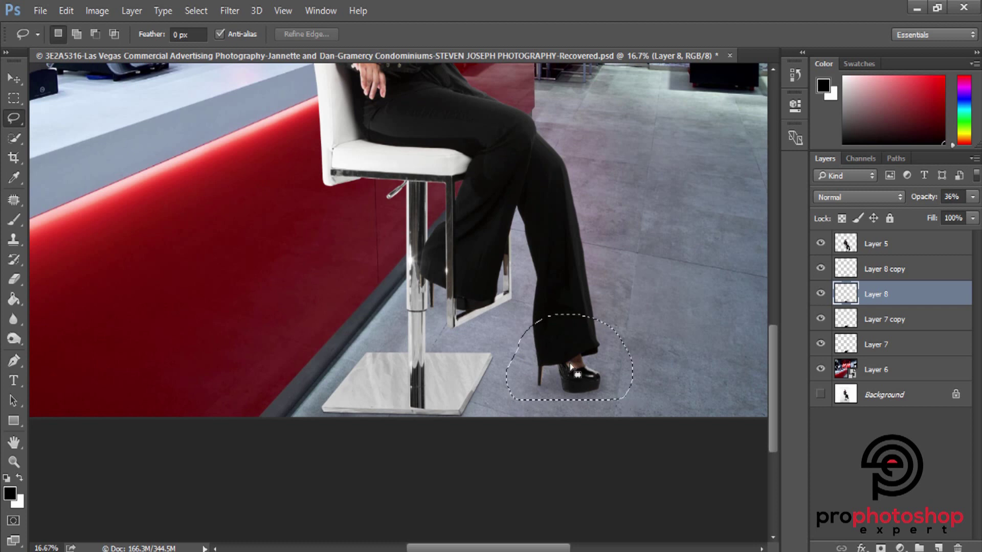
{"action": "key", "text": "ctrl+j"}
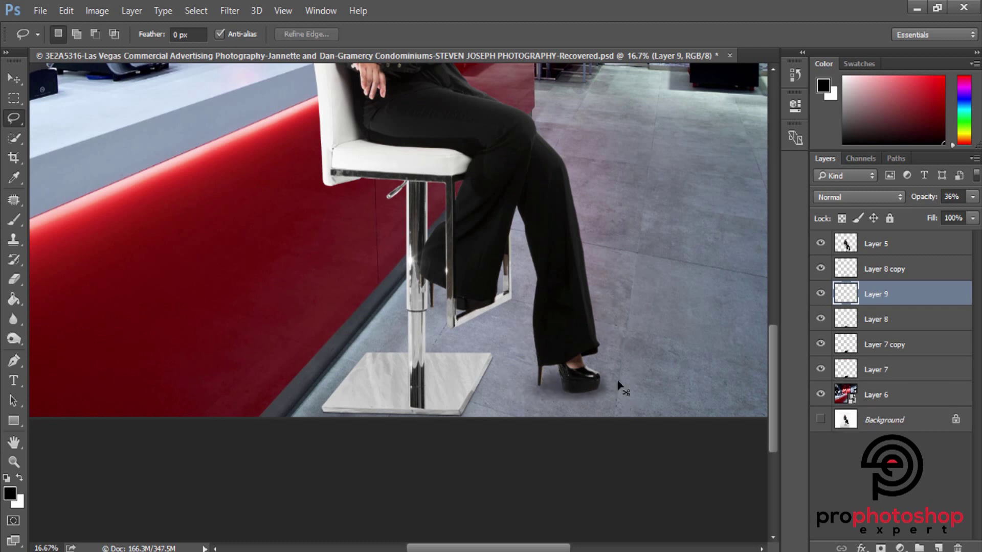
{"action": "key", "text": "ctrl+plus"}
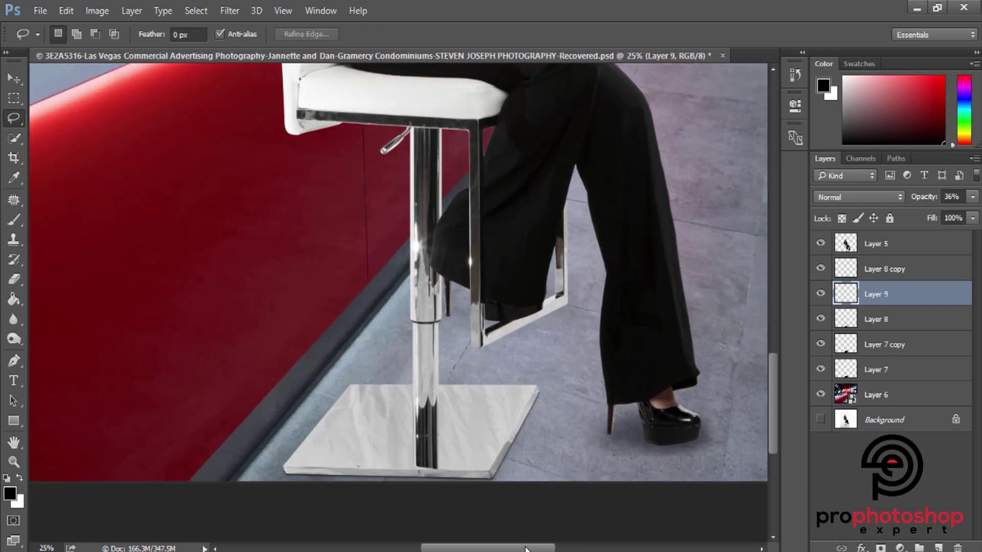
{"action": "left_click_drag", "start_coordinate": [527, 550], "coordinate": [565, 550]}
{"action": "key", "text": "ctrl+plus"}
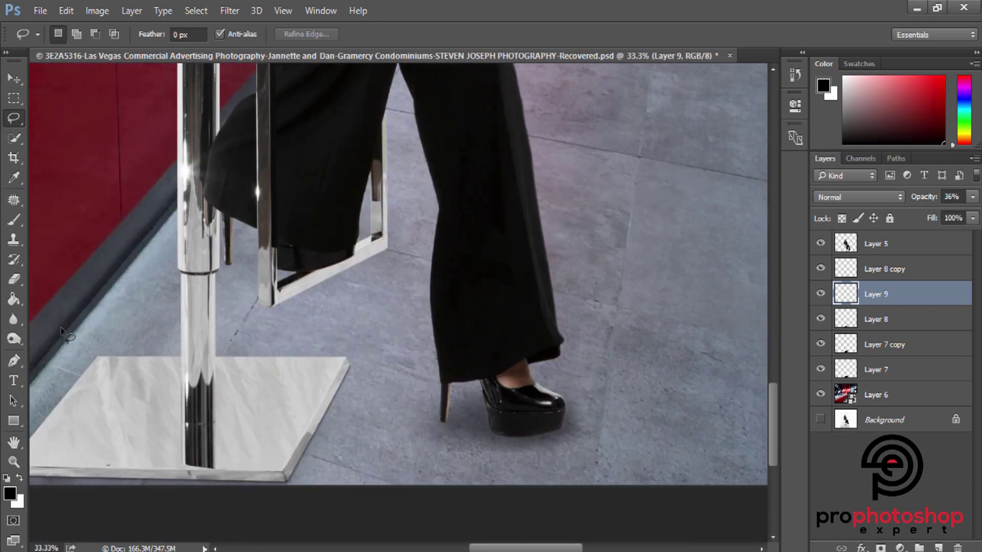
{"action": "key", "text": "ctrl+j"}
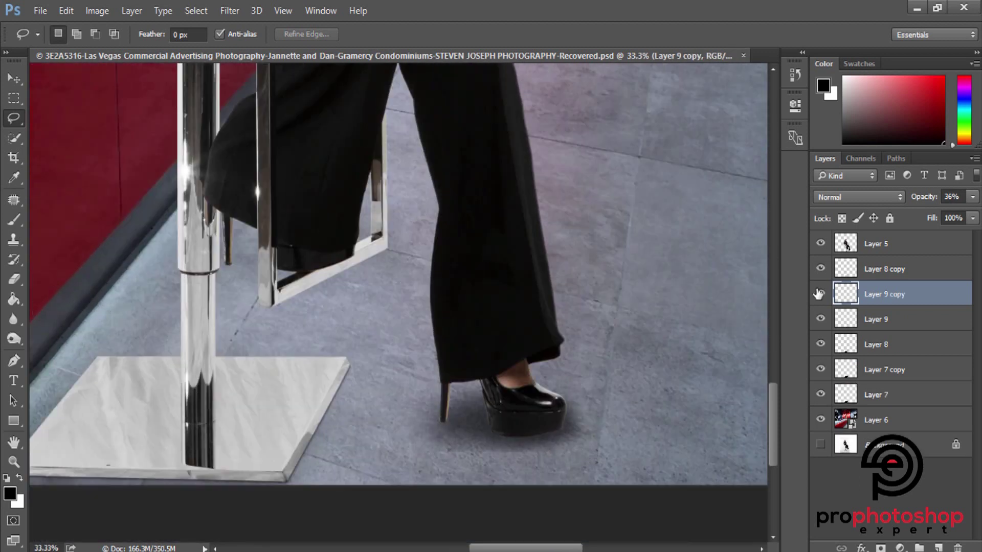
Merge the two shoe-shadow copies into one layer and size the eraser for trimming the heel.
{"action": "left_click", "coordinate": [877, 322], "text": "ctrl"}
{"action": "right_click", "coordinate": [877, 321]}
{"action": "left_click", "coordinate": [634, 506]}
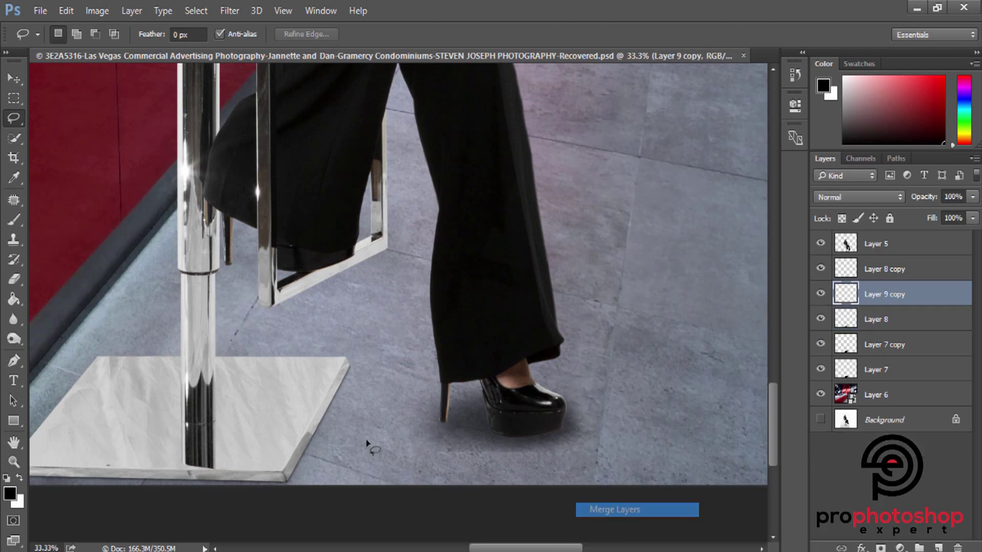
{"action": "left_click", "coordinate": [14, 279]}
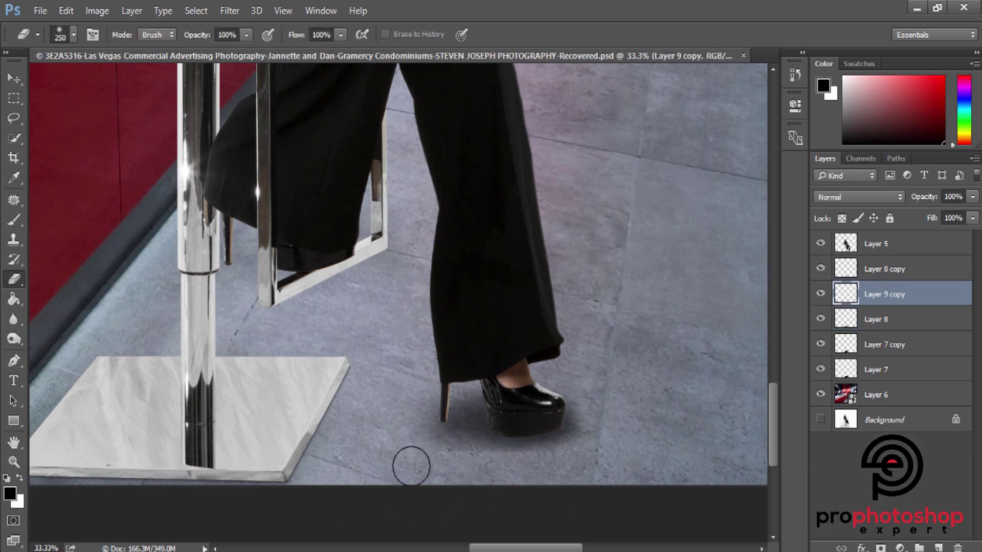
{"action": "key", "text": "bracketleft"}
{"action": "key", "text": "bracketleft"}
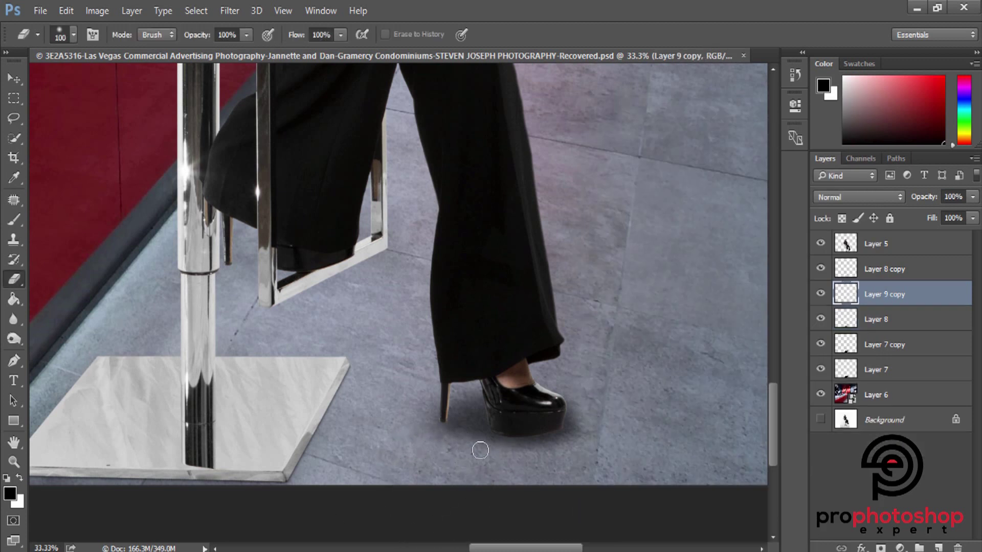
{"action": "key", "text": "bracketleft"}
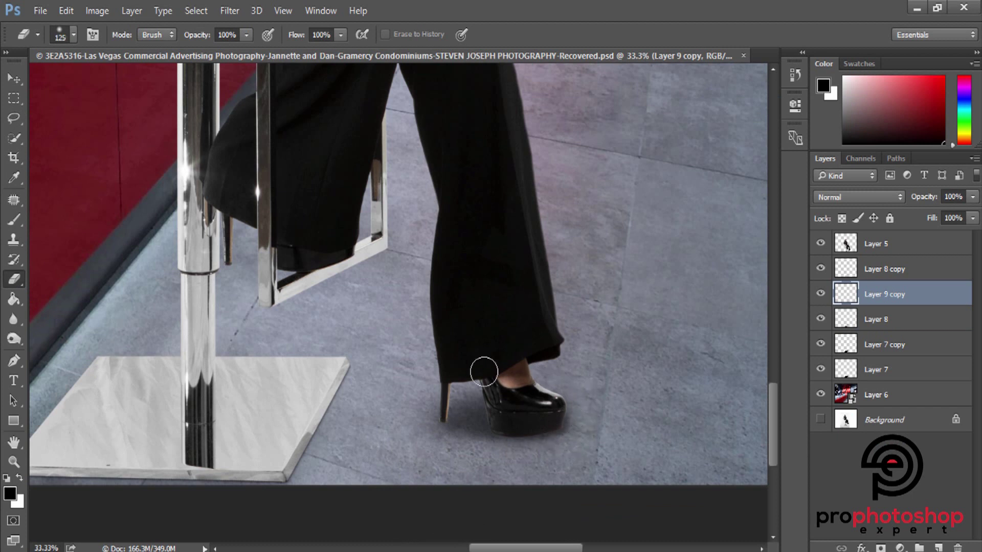
{"action": "key", "text": "bracketright"}
{"action": "key", "text": "bracketright"}
{"action": "key", "text": "bracketright"}
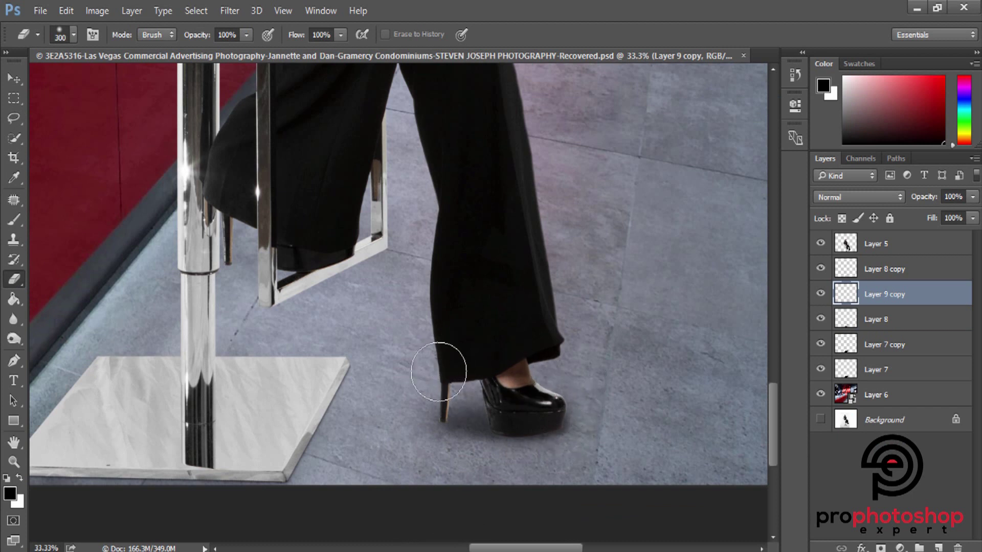
{"action": "key", "text": "bracketleft"}
{"action": "key", "text": "bracketleft"}
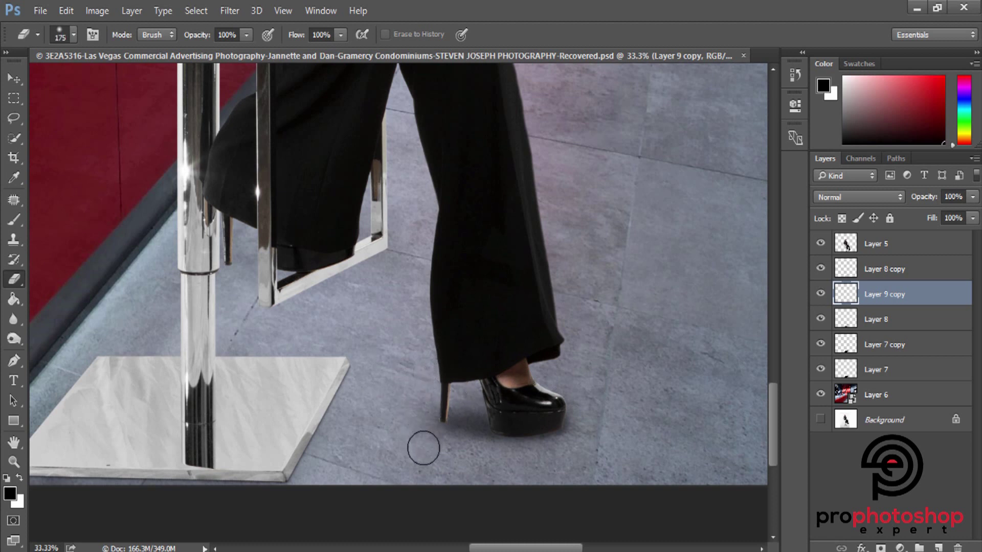
On a new layer, paint a soft black shadow around the heel tip and under the platform sole.
{"action": "key", "text": "b"}
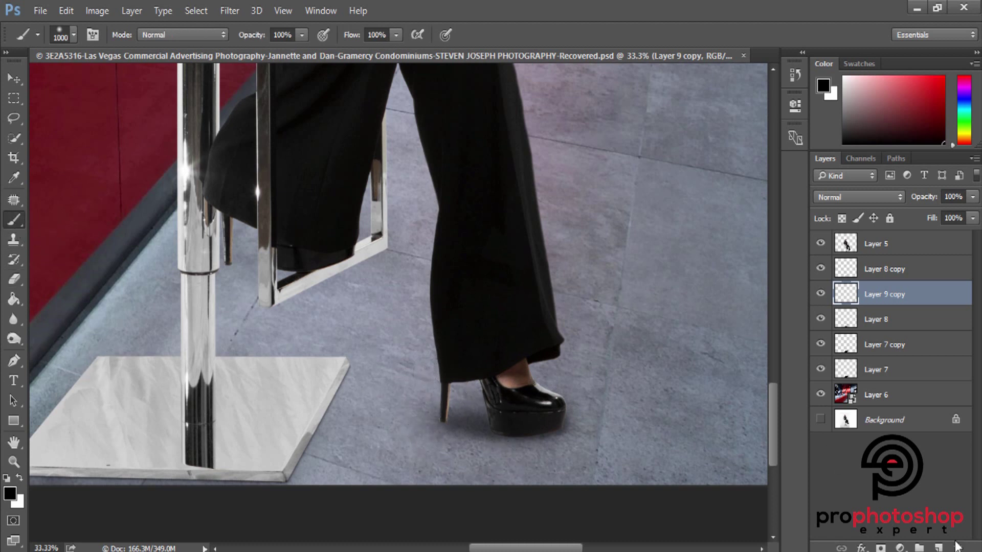
{"action": "left_click", "coordinate": [938, 547]}
{"action": "key", "text": "bracketleft"}
{"action": "key", "text": "bracketleft"}
{"action": "key", "text": "bracketleft"}
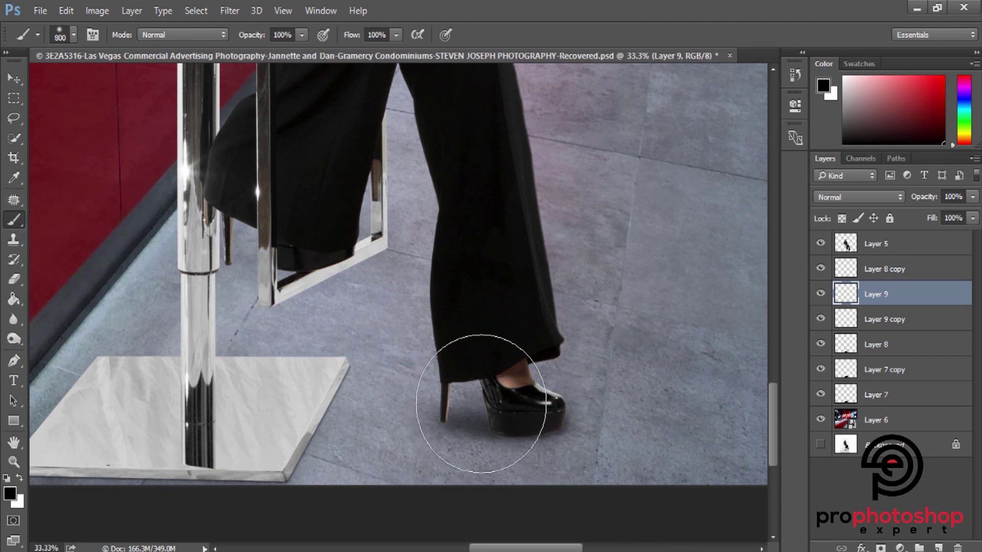
{"action": "key", "text": "bracketleft"}
{"action": "key", "text": "bracketleft"}
{"action": "key", "text": "bracketleft"}
{"action": "scroll", "coordinate": [463, 413], "scroll_direction": "up", "scroll_amount": 1}
{"action": "scroll", "coordinate": [585, 394], "scroll_direction": "down", "scroll_amount": 1}
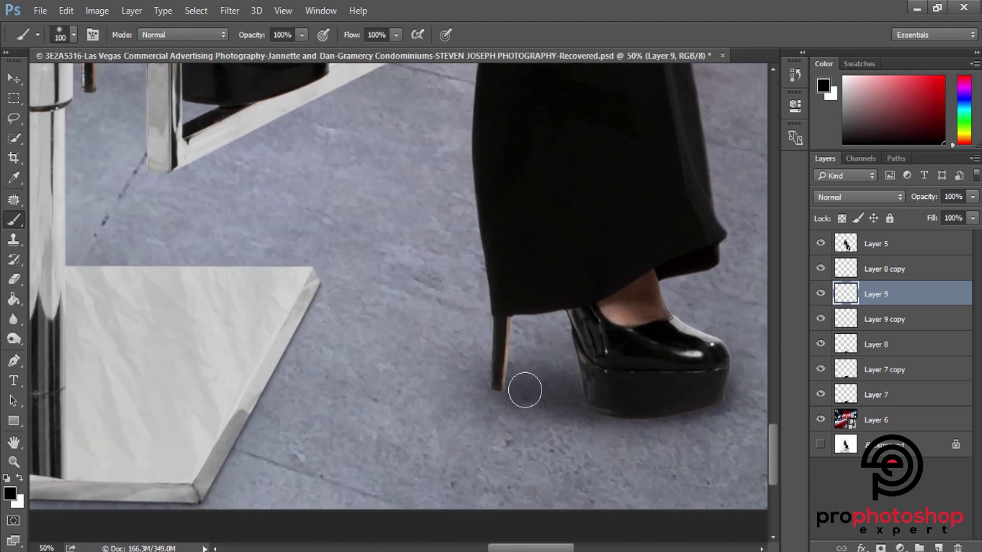
{"action": "scroll", "coordinate": [526, 390], "scroll_direction": "up", "scroll_amount": 1}
{"action": "key", "text": "bracketleft"}
{"action": "key", "text": "bracketleft"}
{"action": "key", "text": "bracketleft"}
{"action": "key", "text": "bracketleft"}
{"action": "key", "text": "bracketleft"}
{"action": "key", "text": "bracketleft"}
{"action": "mouse_move", "coordinate": [512, 397]}
{"action": "left_mouse_down"}
{"action": "mouse_move", "coordinate": [706, 416]}
{"action": "mouse_move", "coordinate": [738, 404]}
{"action": "left_mouse_up"}
{"action": "key", "text": "bracketright"}
{"action": "key", "text": "bracketright"}
{"action": "key", "text": "bracketright"}
{"action": "left_click_drag", "start_coordinate": [656, 422], "coordinate": [593, 407]}
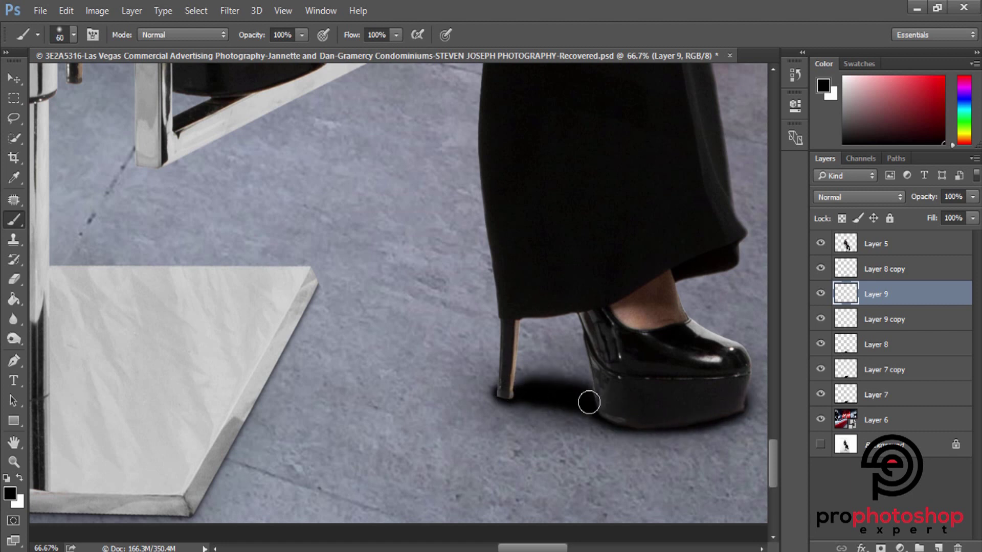
Trim the heel shadow with a 150 px eraser and lower its layer to 50% opacity.
{"action": "left_click", "coordinate": [14, 278]}
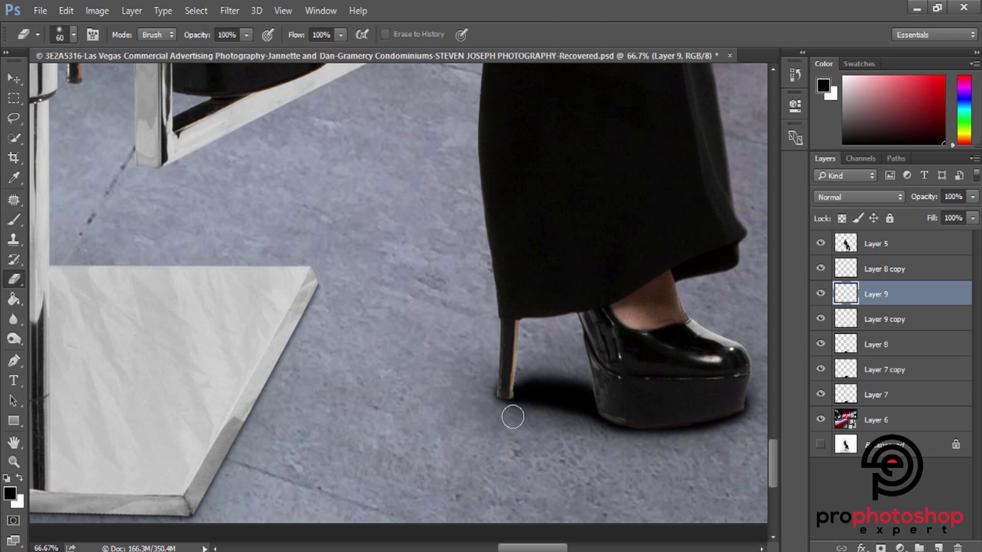
{"action": "key", "text": "bracketright"}
{"action": "key", "text": "bracketright"}
{"action": "key", "text": "bracketright"}
{"action": "key", "text": "bracketright"}
{"action": "key", "text": "bracketright"}
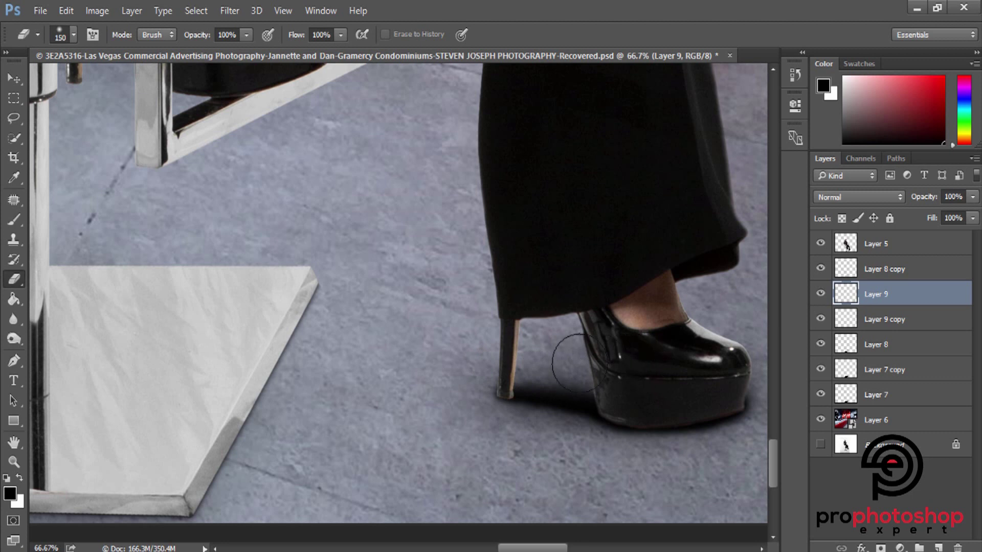
{"action": "scroll", "coordinate": [519, 401], "scroll_direction": "right", "scroll_amount": 5}
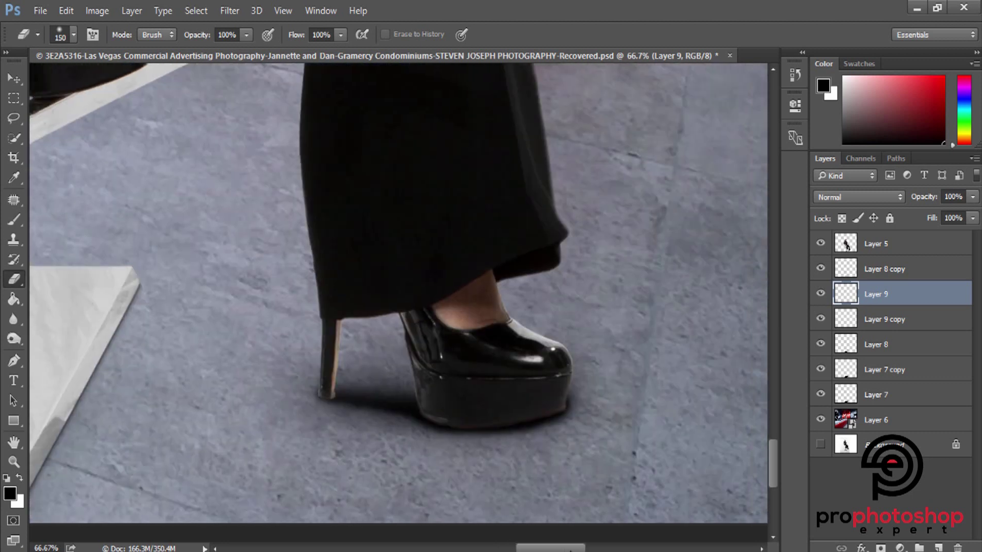
{"action": "key", "text": "bracketleft"}
{"action": "key", "text": "bracketleft"}
{"action": "key", "text": "bracketleft"}
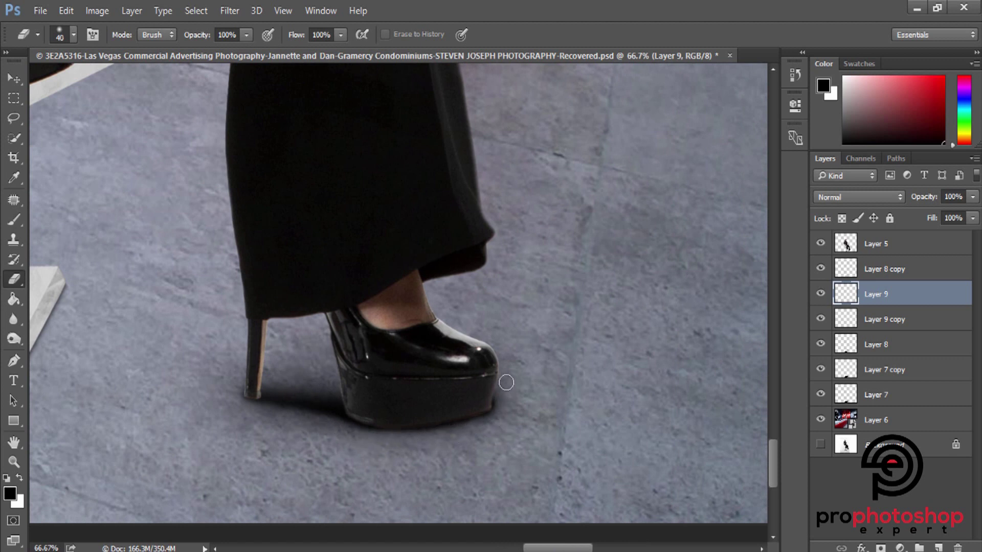
{"action": "left_click_drag", "start_coordinate": [973, 198], "coordinate": [939, 216]}
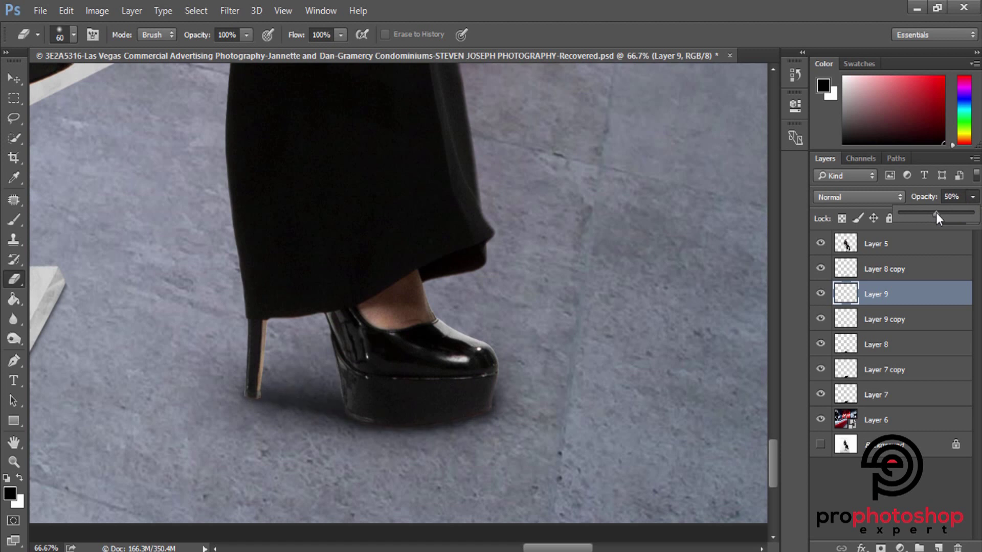
Lasso the floor under the platform sole and copy it onto a new layer.
{"action": "left_click", "coordinate": [14, 118]}
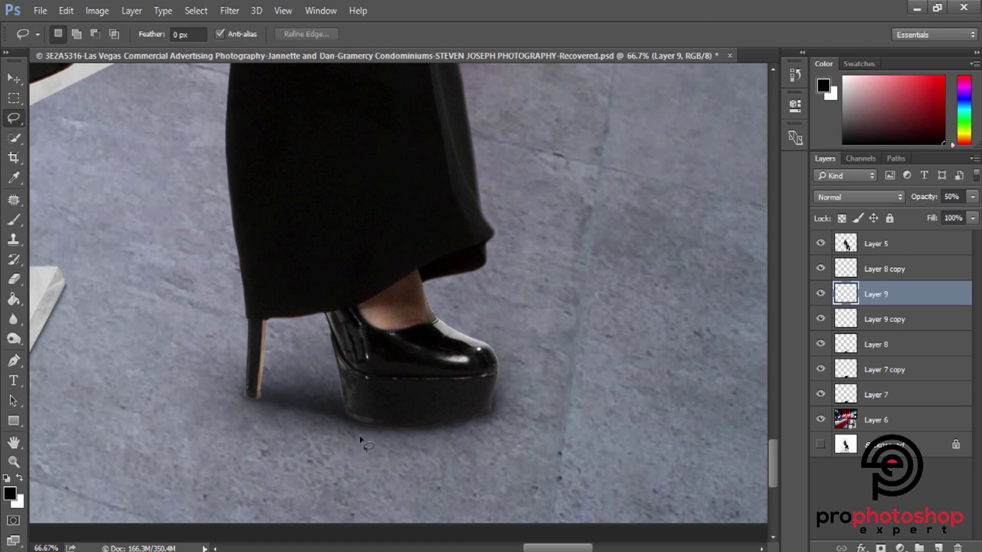
{"action": "left_click_drag", "start_coordinate": [343, 405], "coordinate": [517, 386]}
{"action": "left_click_drag", "start_coordinate": [365, 435], "coordinate": [358, 429]}
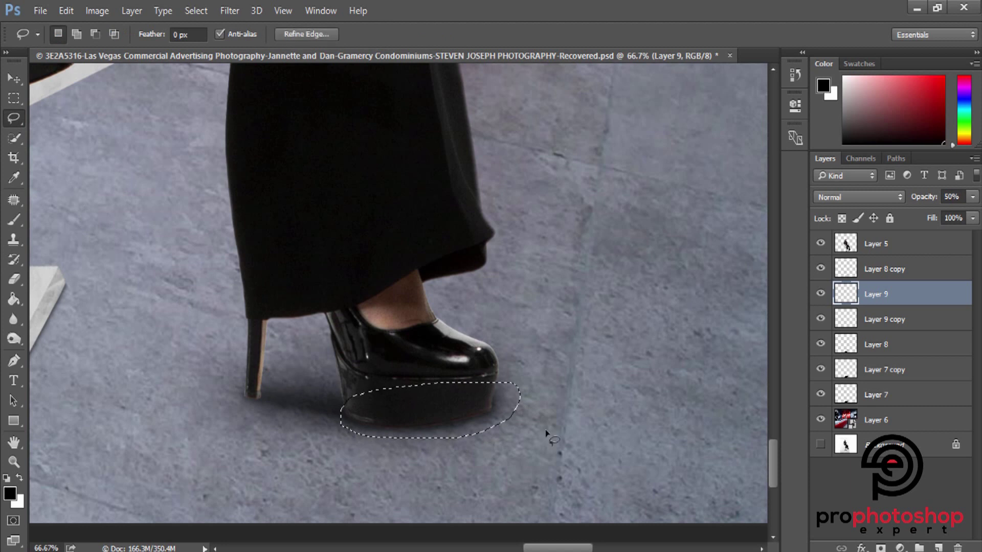
{"action": "key", "text": "ctrl+j"}
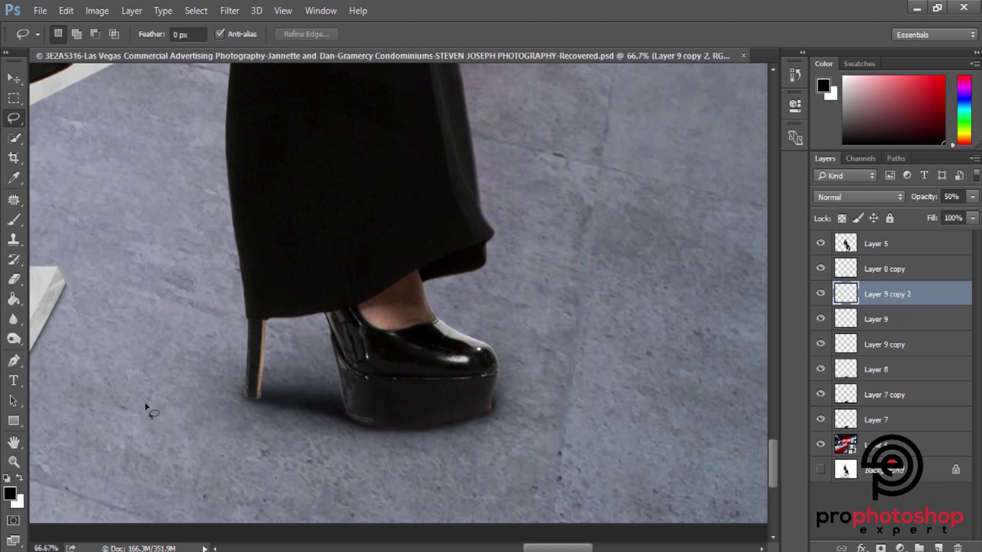
{"action": "key", "text": "ctrl+minus"}
{"action": "key", "text": "ctrl+minus"}
{"action": "key", "text": "ctrl+minus"}
{"action": "key", "text": "ctrl+minus"}
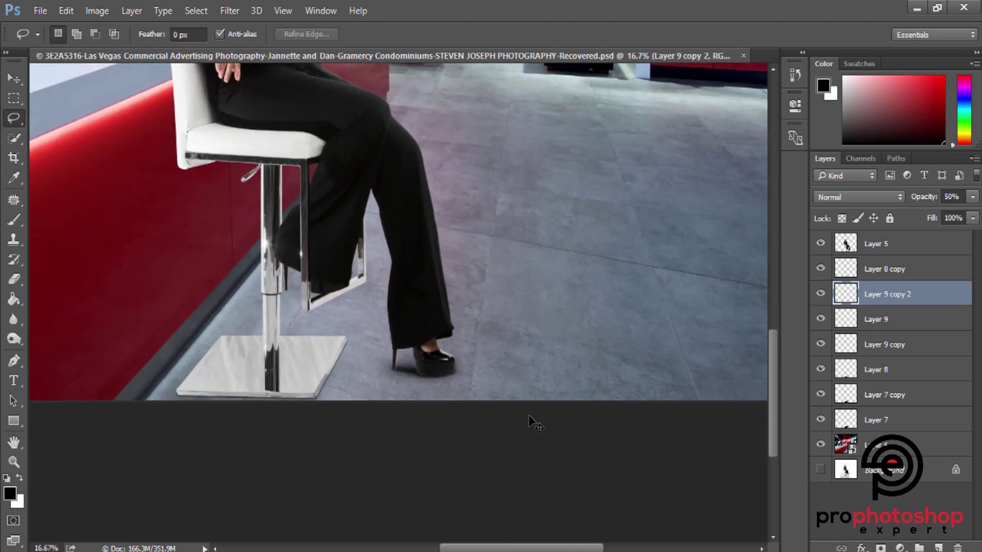
{"action": "key", "text": "ctrl+plus"}
{"action": "key", "text": "ctrl+plus"}
Erase part of the copied shadow between the heel and sole with a 250 px eraser.
{"action": "left_click", "coordinate": [13, 284]}
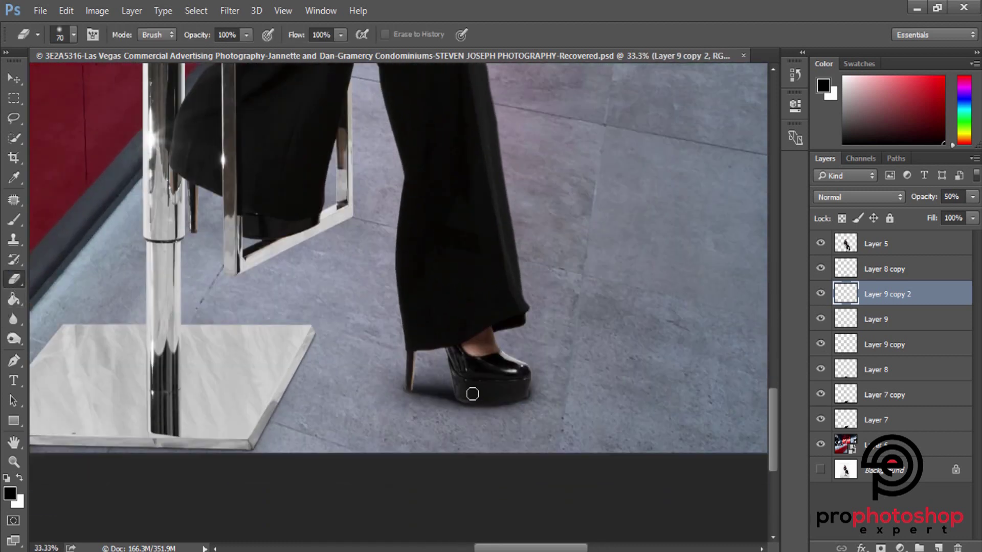
{"action": "key", "text": "bracketright"}
{"action": "key", "text": "bracketright"}
{"action": "key", "text": "bracketright"}
{"action": "key", "text": "bracketright"}
{"action": "key", "text": "bracketright"}
{"action": "key", "text": "bracketright"}
{"action": "key", "text": "bracketright"}
{"action": "mouse_move", "coordinate": [434, 386]}
{"action": "left_mouse_down"}
{"action": "mouse_move", "coordinate": [427, 412]}
{"action": "mouse_move", "coordinate": [430, 390]}
{"action": "left_mouse_up"}
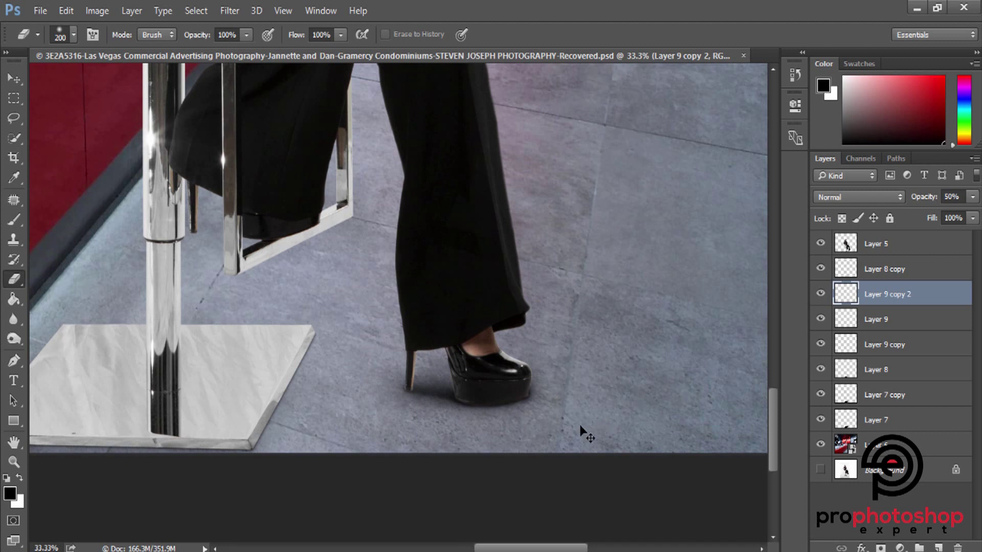
{"action": "key", "text": "ctrl+plus"}
{"action": "key", "text": "ctrl+plus"}
{"action": "scroll", "coordinate": [562, 419], "scroll_direction": "down", "scroll_amount": 1}
{"action": "key", "text": "bracketleft"}
{"action": "key", "text": "bracketleft"}
{"action": "key", "text": "bracketleft"}
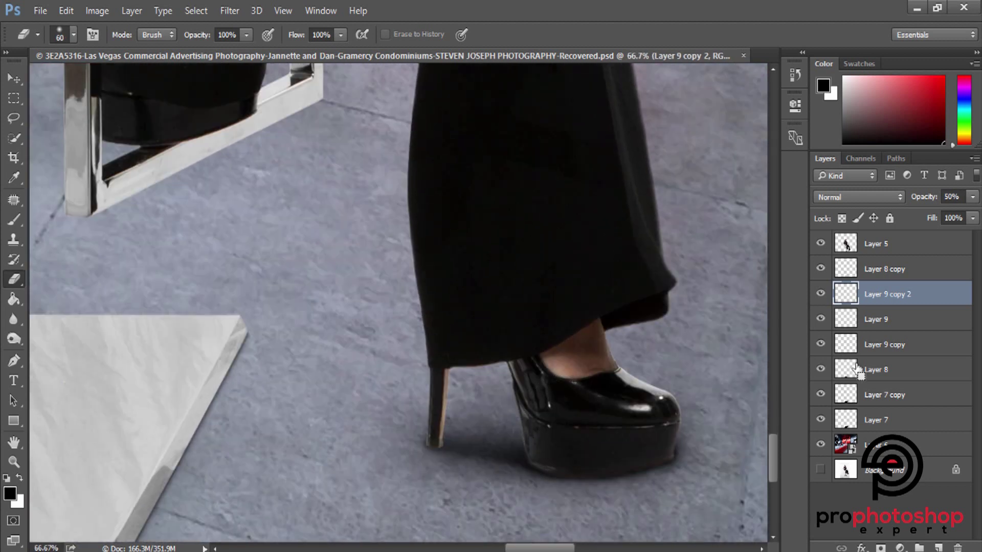
Merge the two shoe-shadow layers into Layer 9 copy 2 and toggle it to compare.
{"action": "left_click", "coordinate": [896, 320], "text": "ctrl"}
{"action": "right_click", "coordinate": [896, 320]}
{"action": "left_click", "coordinate": [665, 509]}
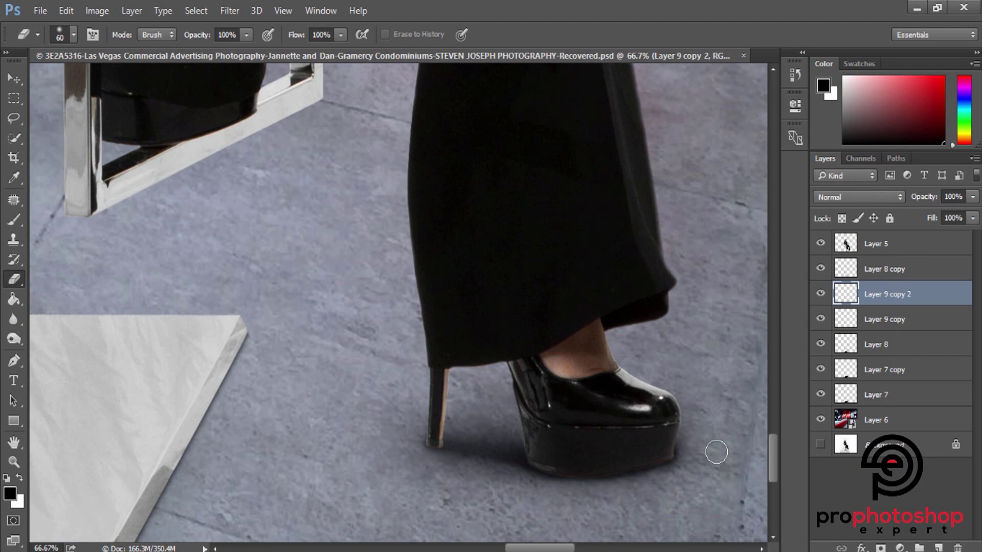
{"action": "key", "text": "ctrl+plus"}
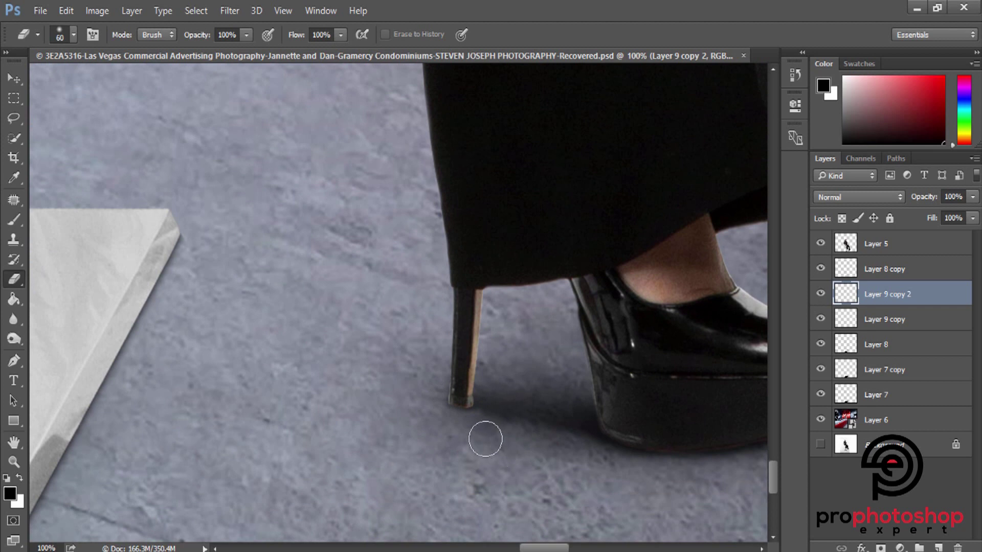
{"action": "key", "text": "bracketright"}
{"action": "key", "text": "bracketright"}
{"action": "key", "text": "bracketright"}
{"action": "left_click", "coordinate": [820, 294]}
{"action": "left_click", "coordinate": [820, 294]}
Shrink the eraser and scroll down to review the shadow under the shoe.
{"action": "left_click_drag", "start_coordinate": [520, 549], "coordinate": [538, 550]}
{"action": "key", "text": "bracketleft"}
{"action": "key", "text": "bracketleft"}
{"action": "key", "text": "bracketleft"}
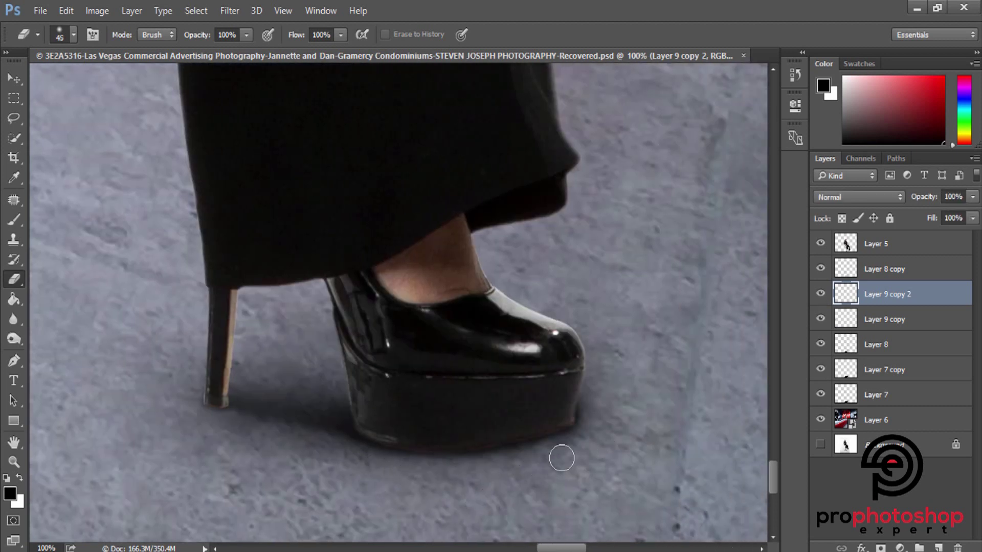
{"action": "scroll", "coordinate": [528, 490], "scroll_direction": "down", "scroll_amount": 2}
{"action": "scroll", "coordinate": [528, 490], "scroll_direction": "down", "scroll_amount": 1}
{"action": "scroll", "coordinate": [527, 490], "scroll_direction": "down", "scroll_amount": 1}
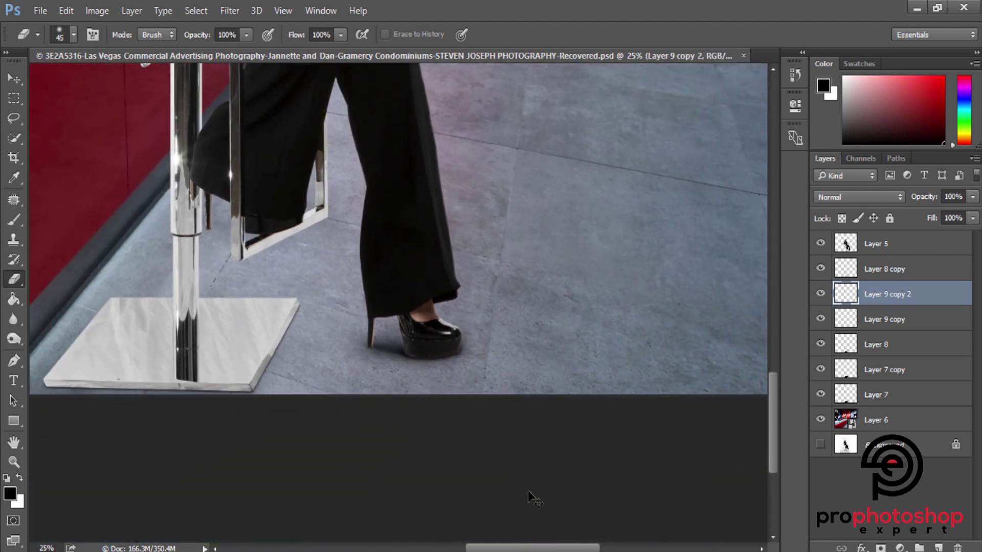
{"action": "scroll", "coordinate": [528, 490], "scroll_direction": "down", "scroll_amount": 1}
On new Layer 9, paint a soft black shadow under the stool and erase it off the base.
{"action": "left_click", "coordinate": [938, 548]}
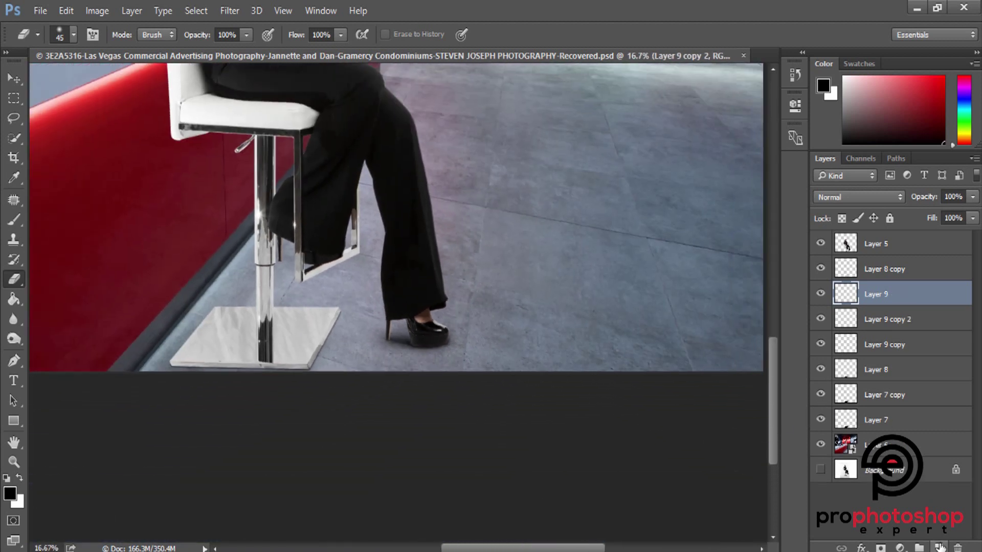
{"action": "left_click", "coordinate": [15, 221]}
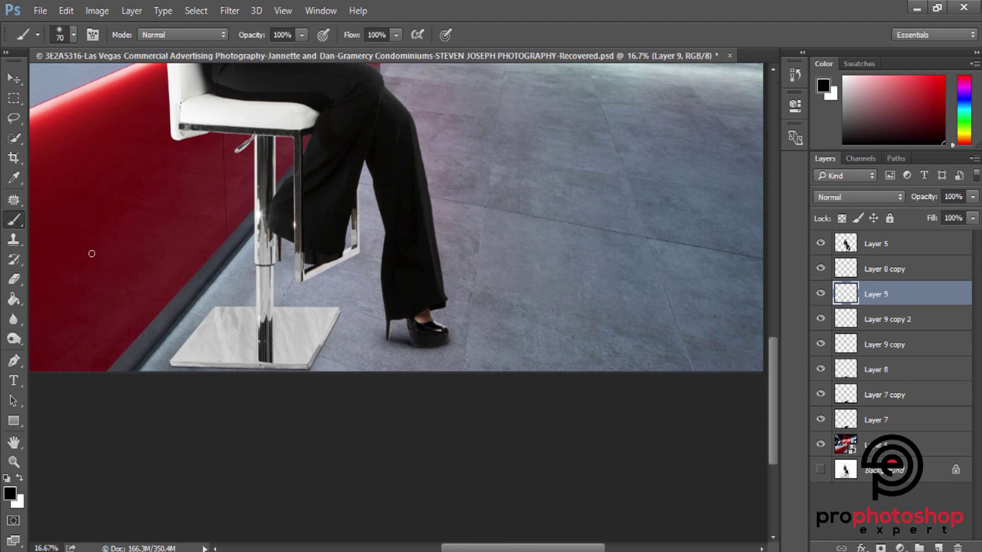
{"action": "key", "text": "bracketright"}
{"action": "key", "text": "bracketright"}
{"action": "key", "text": "bracketright"}
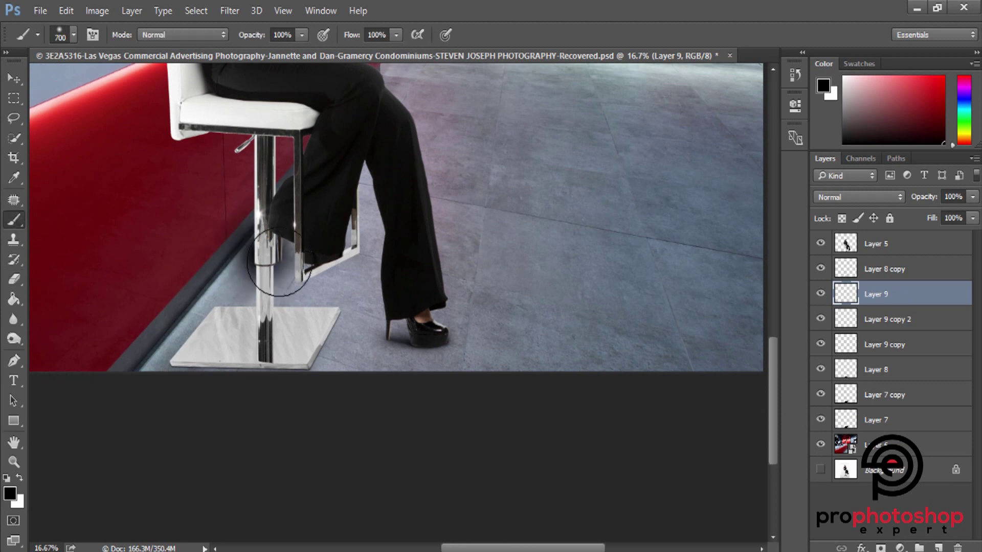
{"action": "left_click_drag", "start_coordinate": [268, 255], "coordinate": [333, 282]}
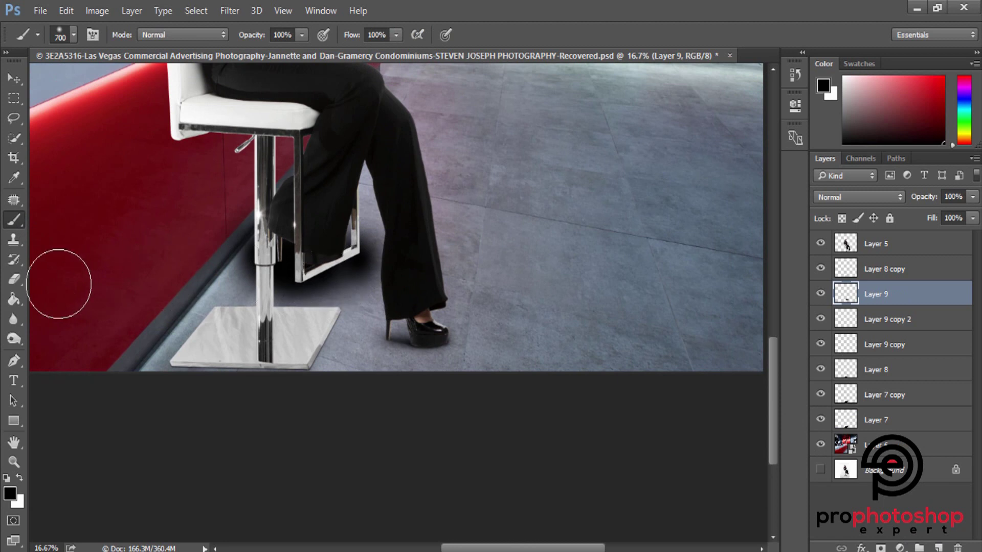
{"action": "left_click", "coordinate": [14, 279]}
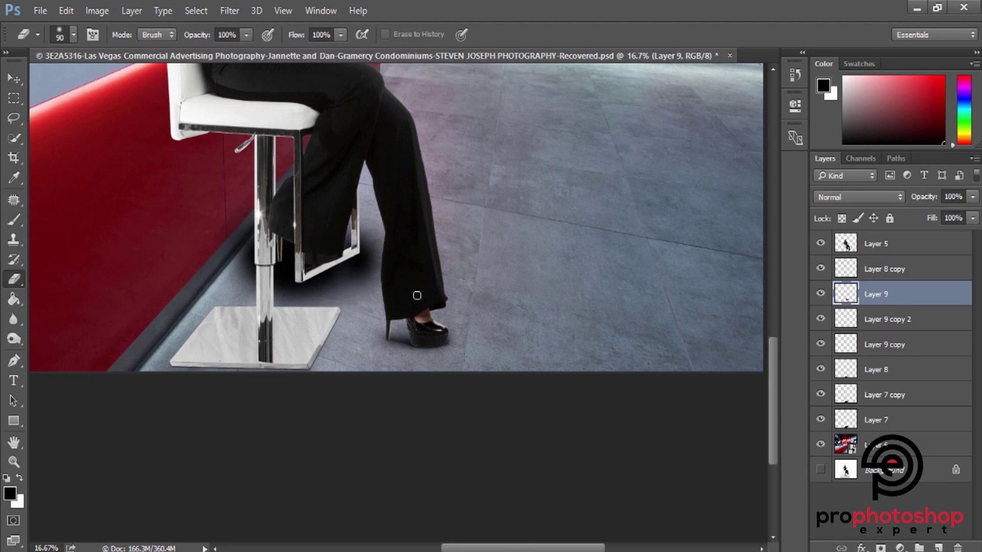
{"action": "key", "text": "bracketright"}
{"action": "key", "text": "bracketright"}
{"action": "key", "text": "bracketright"}
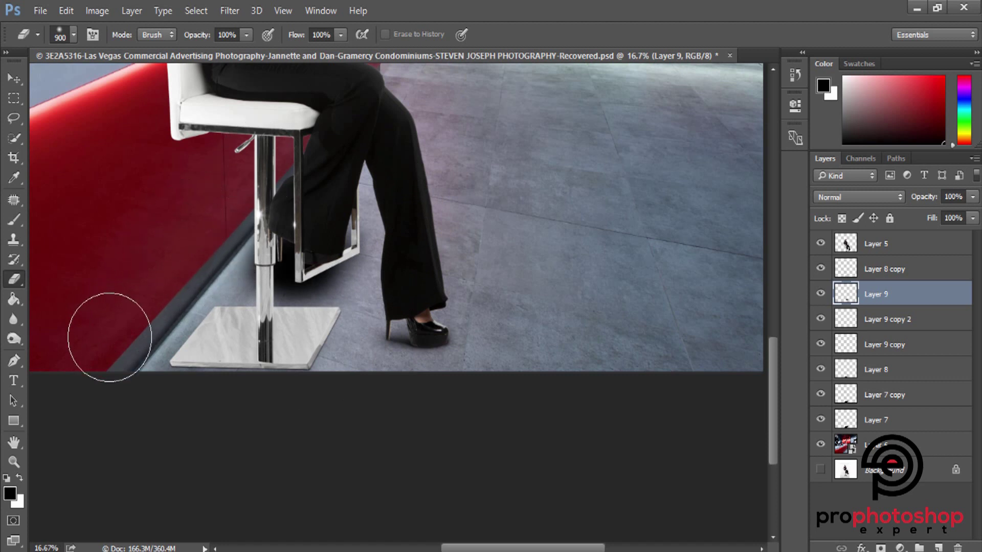
{"action": "mouse_move", "coordinate": [110, 340]}
{"action": "left_mouse_down"}
{"action": "mouse_move", "coordinate": [210, 331]}
{"action": "mouse_move", "coordinate": [328, 340]}
{"action": "left_mouse_up"}
{"action": "key", "text": "bracketleft"}
{"action": "key", "text": "bracketleft"}
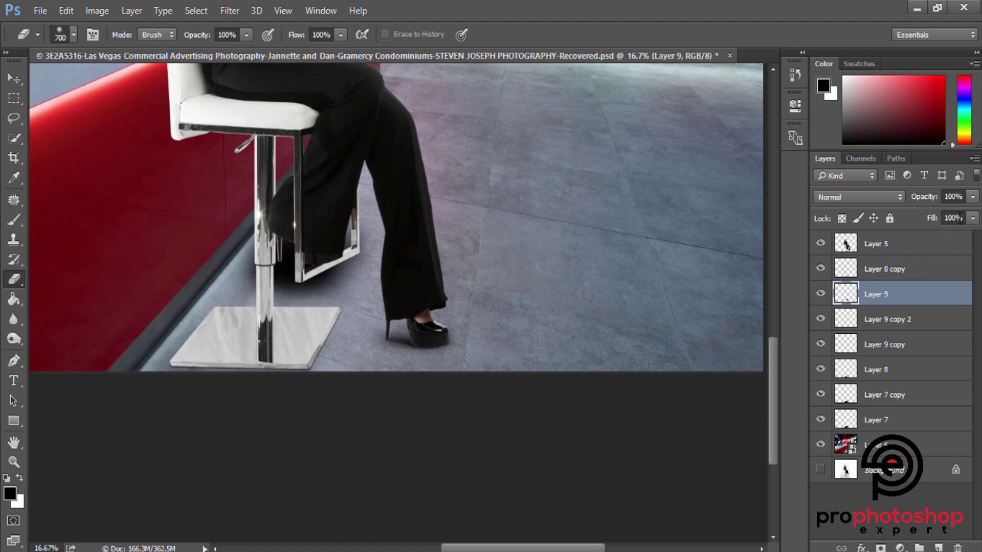
Fade Layer 9 to 28% opacity, compare it on and off, and add Layer 10.
{"action": "left_click", "coordinate": [973, 197]}
{"action": "left_click_drag", "start_coordinate": [936, 215], "coordinate": [922, 213]}
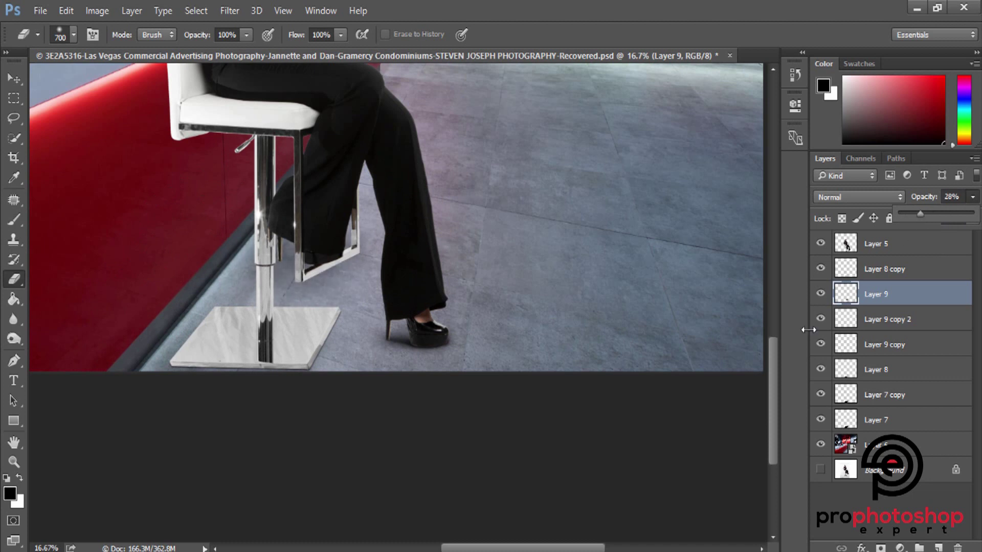
{"action": "left_click", "coordinate": [820, 296]}
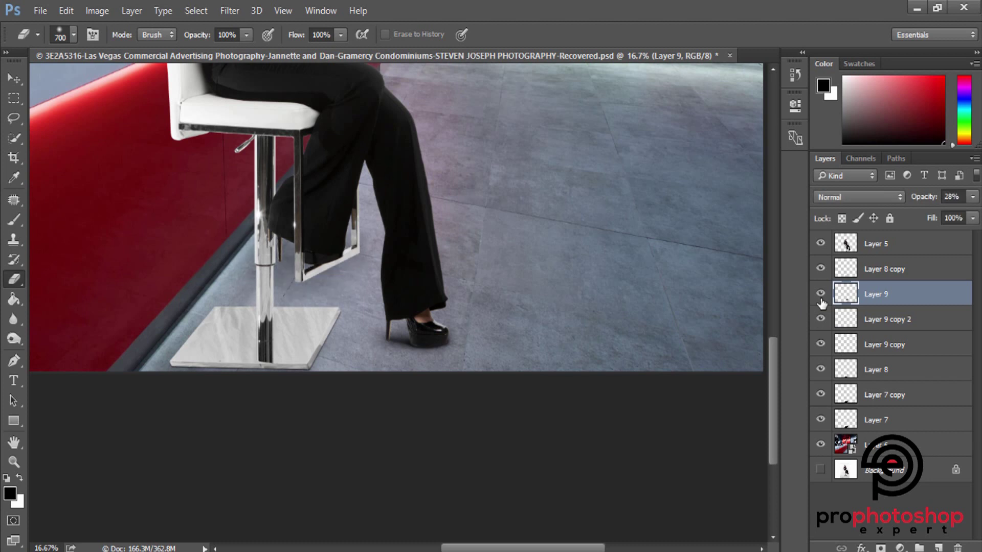
{"action": "left_click", "coordinate": [821, 299]}
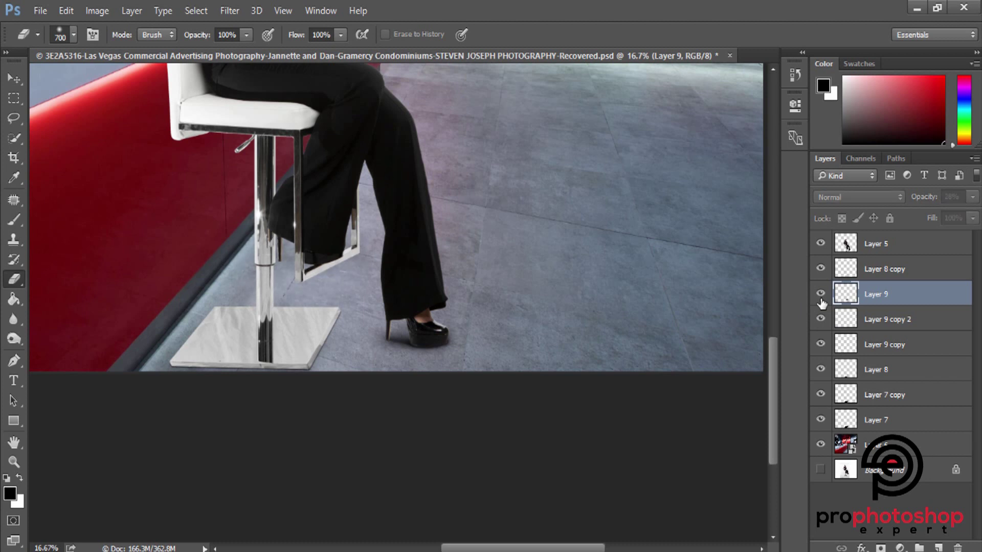
{"action": "left_click", "coordinate": [940, 548]}
Dismiss the out-of-memory warning.
{"action": "key", "text": "bracketright"}
{"action": "key", "text": "bracketright"}
{"action": "key", "text": "bracketright"}
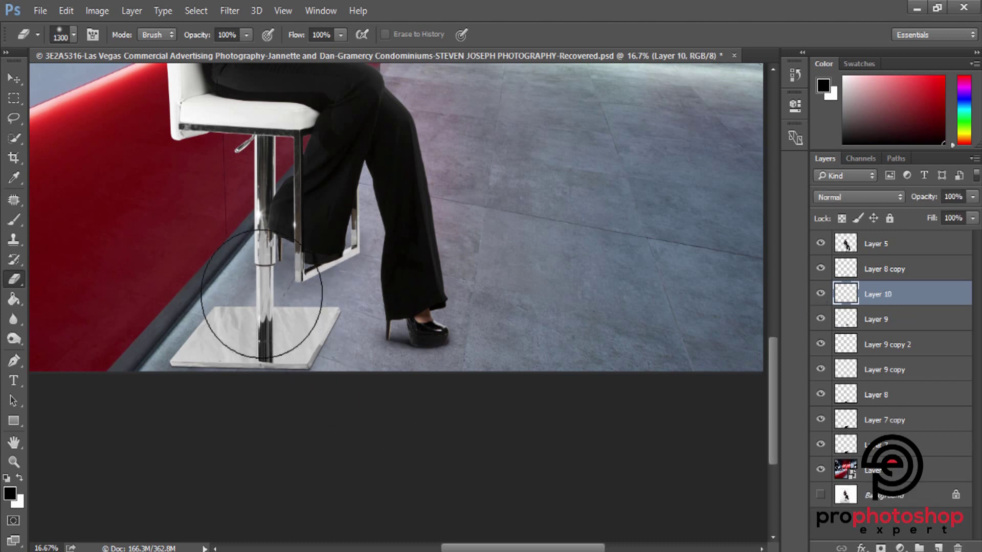
{"action": "left_click", "coordinate": [262, 295]}
{"action": "left_click", "coordinate": [493, 229]}
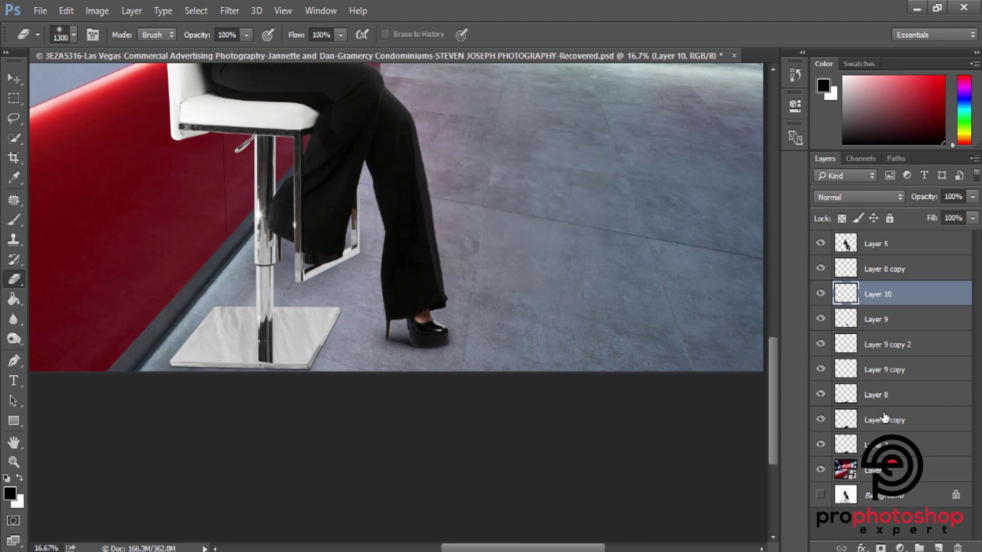
Paint a broad black shadow under the stool and heel on Layer 10, faded to 20% opacity.
{"action": "left_click", "coordinate": [16, 219]}
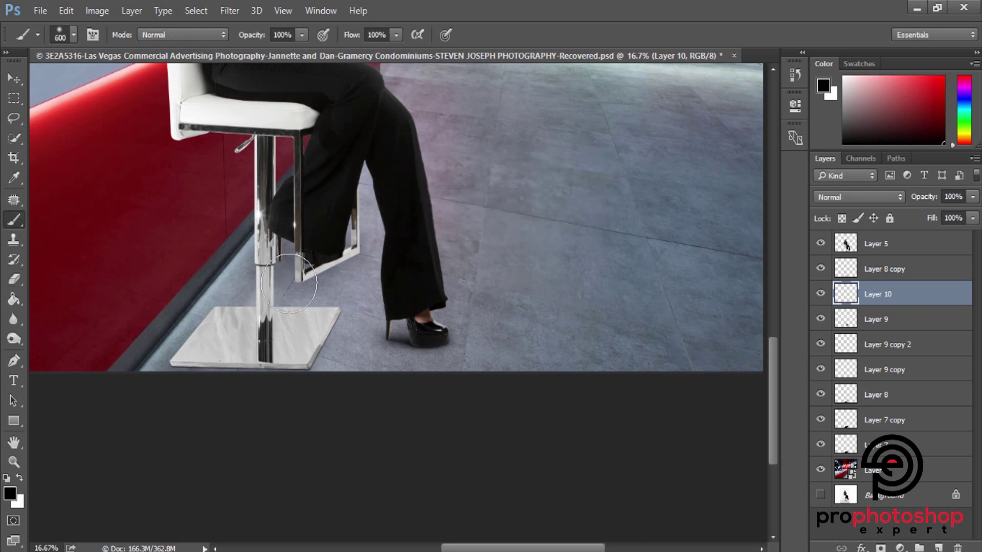
{"action": "mouse_move", "coordinate": [289, 284]}
{"action": "left_mouse_down"}
{"action": "mouse_move", "coordinate": [252, 284]}
{"action": "mouse_move", "coordinate": [356, 312]}
{"action": "mouse_move", "coordinate": [233, 307]}
{"action": "left_mouse_up"}
{"action": "key", "text": "bracketright"}
{"action": "key", "text": "bracketright"}
{"action": "left_click", "coordinate": [972, 217]}
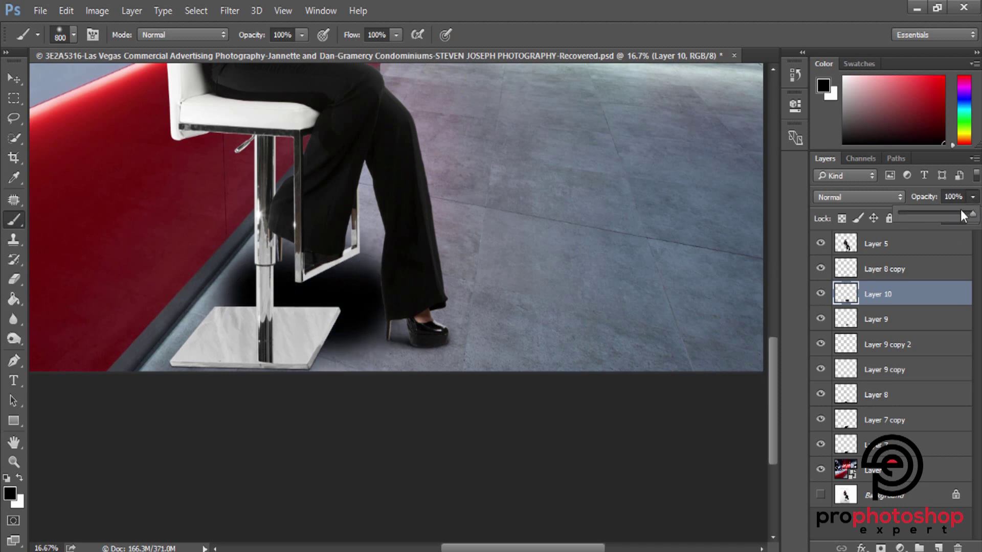
{"action": "left_click_drag", "start_coordinate": [916, 213], "coordinate": [916, 218]}
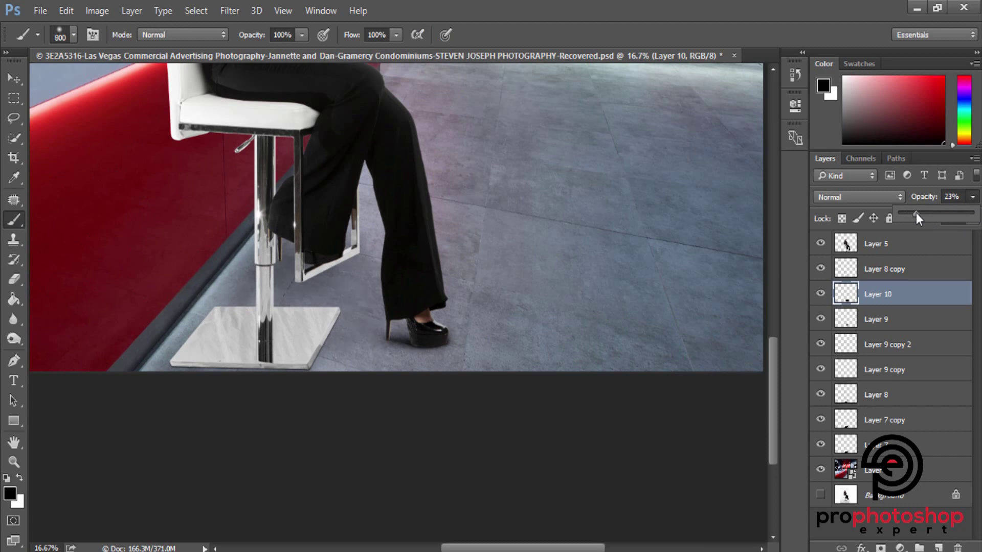
Erase the shadow from around the chrome stool pole.
{"action": "left_click", "coordinate": [13, 279]}
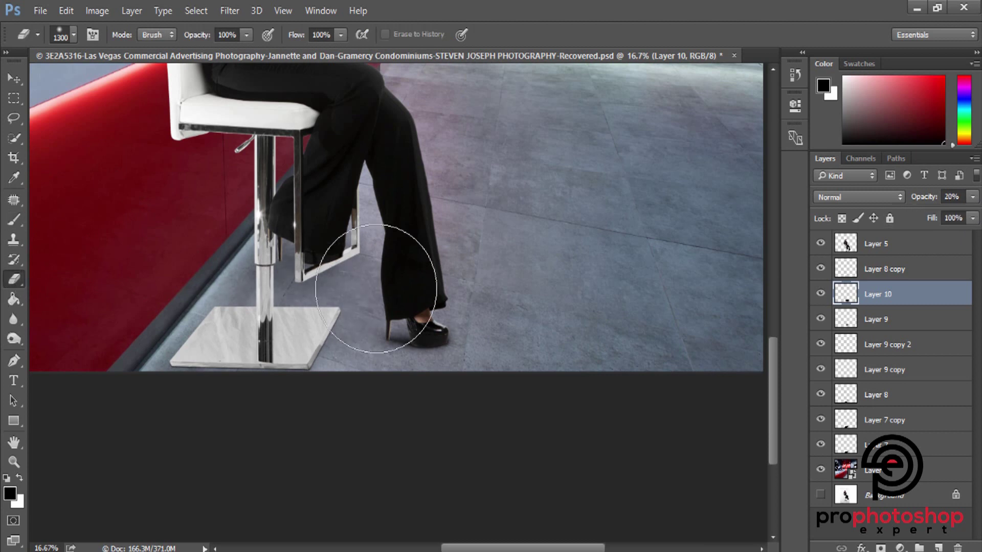
{"action": "key", "text": "bracketleft"}
{"action": "key", "text": "bracketleft"}
{"action": "key", "text": "bracketleft"}
{"action": "key", "text": "bracketleft"}
{"action": "key", "text": "bracketleft"}
{"action": "key", "text": "bracketleft"}
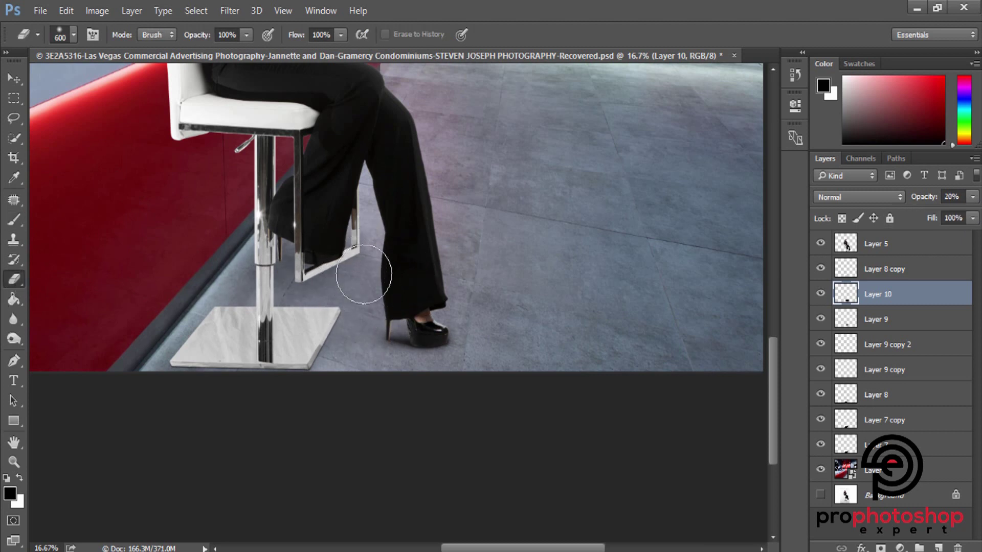
{"action": "key", "text": "bracketleft"}
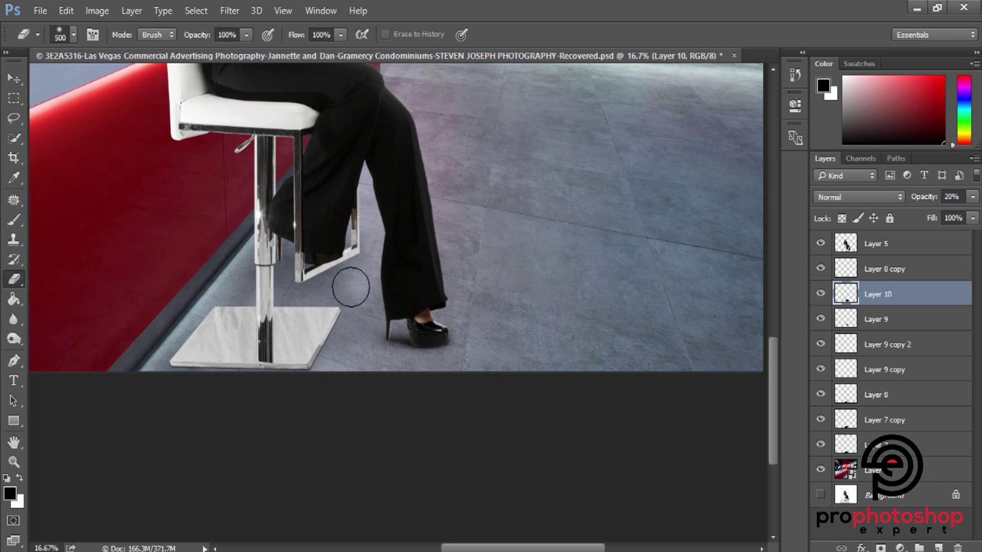
{"action": "key", "text": "bracketright"}
{"action": "key", "text": "bracketright"}
{"action": "key", "text": "bracketright"}
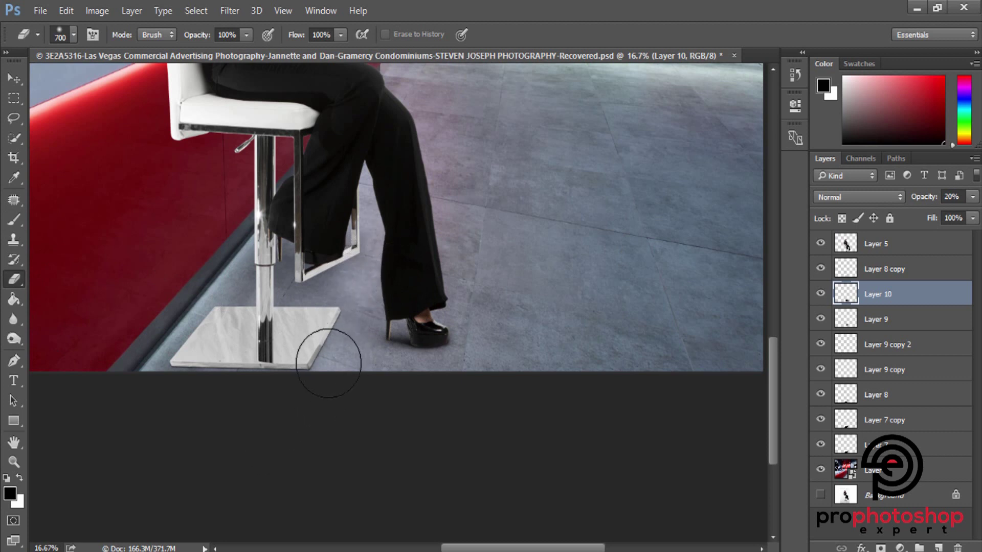
{"action": "key", "text": "bracketright"}
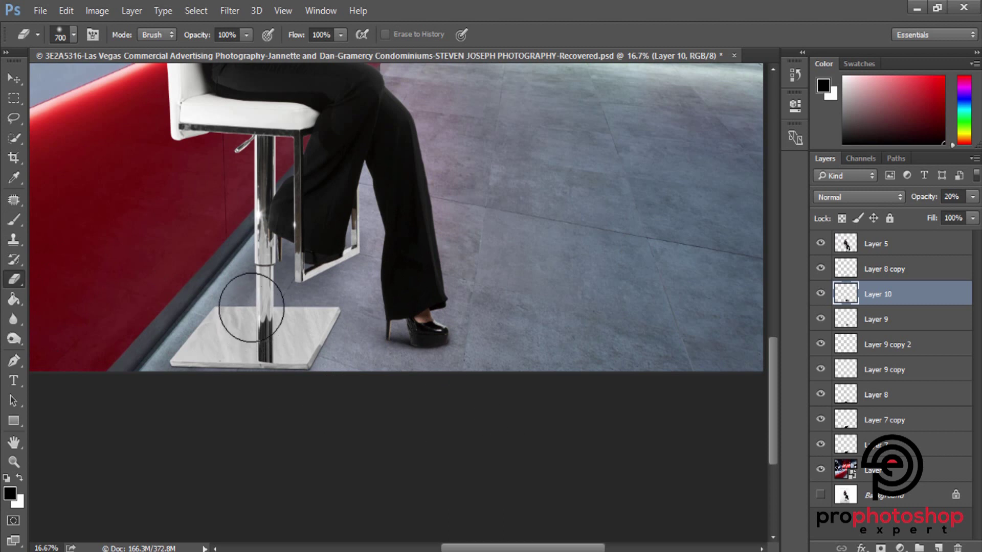
{"action": "left_click_drag", "start_coordinate": [236, 268], "coordinate": [252, 274]}
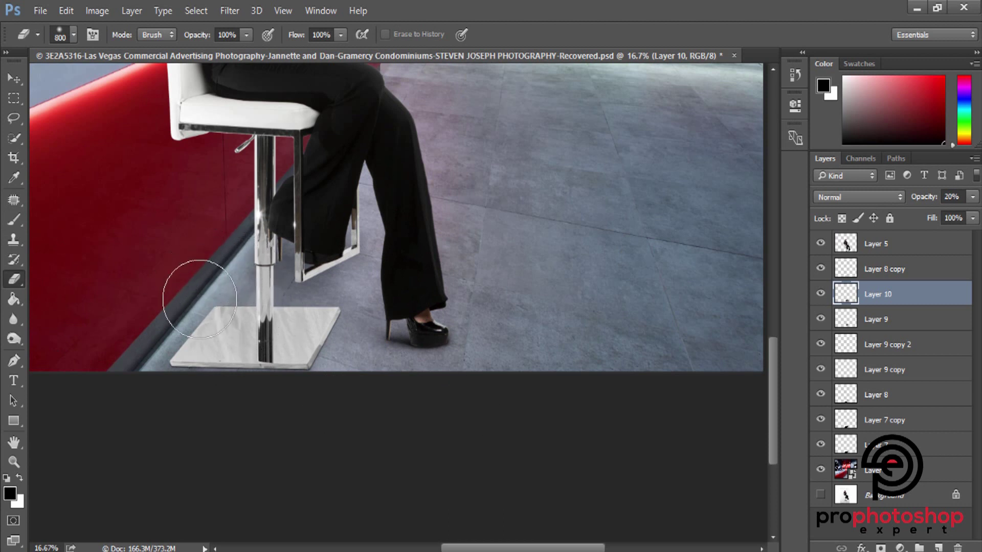
{"action": "key", "text": "ctrl+minus"}
{"action": "key", "text": "ctrl+minus"}
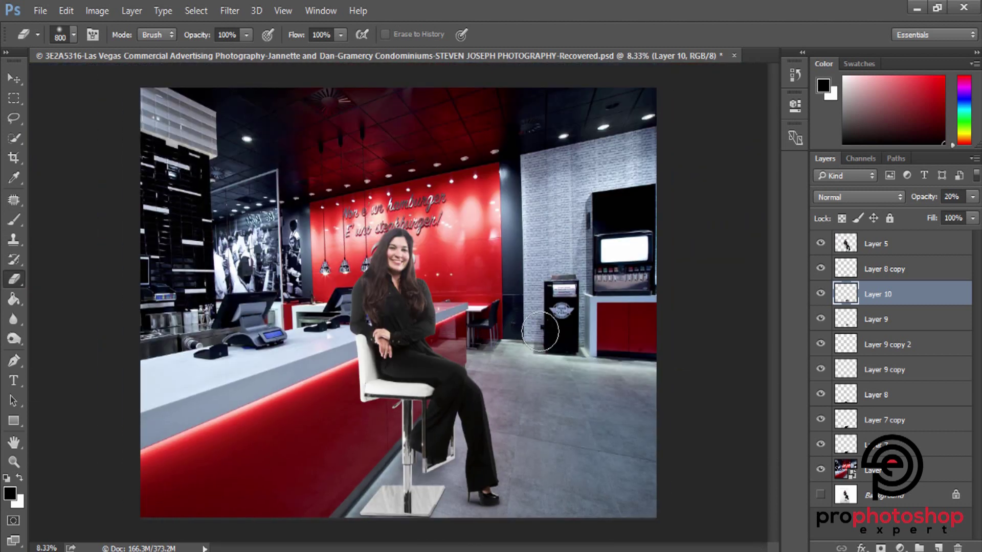
Compare Layers 10 and 9 on and off, keeping Layer 9's shadow at 19% opacity.
{"action": "left_click", "coordinate": [821, 294]}
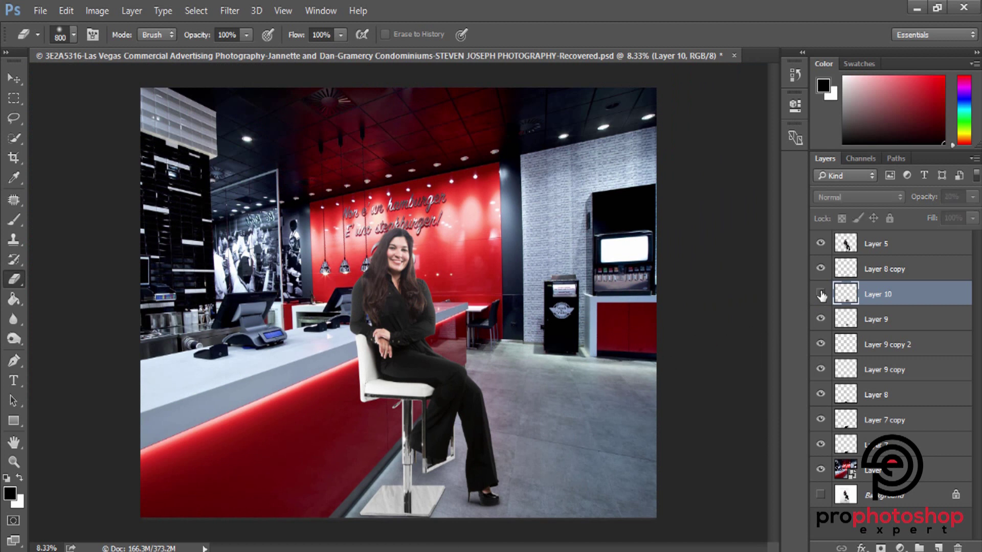
{"action": "left_click", "coordinate": [821, 320]}
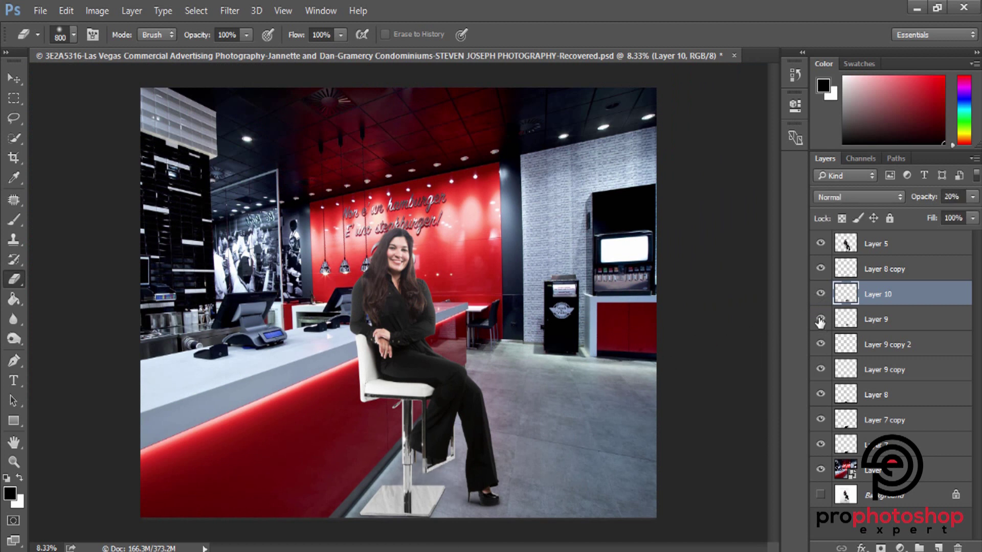
{"action": "left_click", "coordinate": [821, 320]}
{"action": "left_click", "coordinate": [821, 320]}
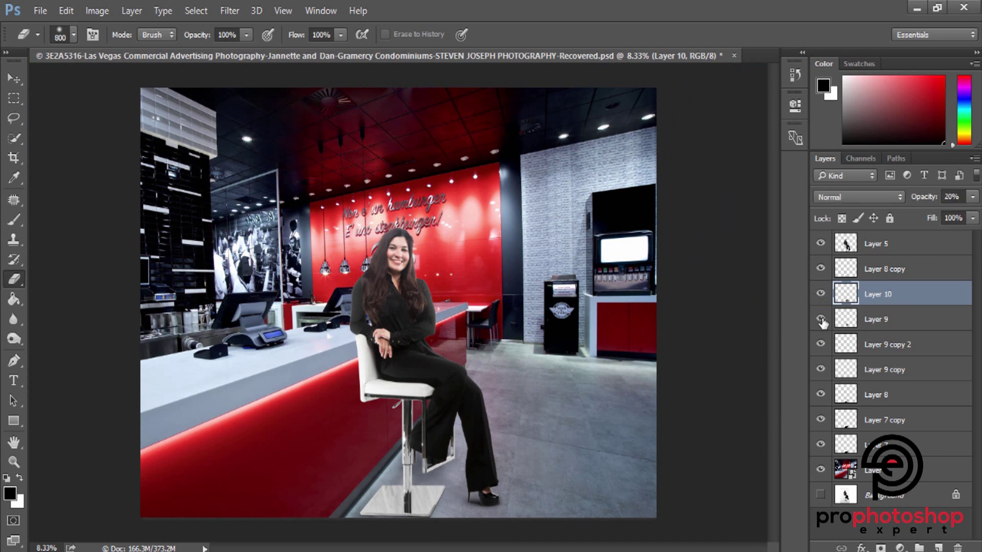
{"action": "left_click", "coordinate": [887, 321]}
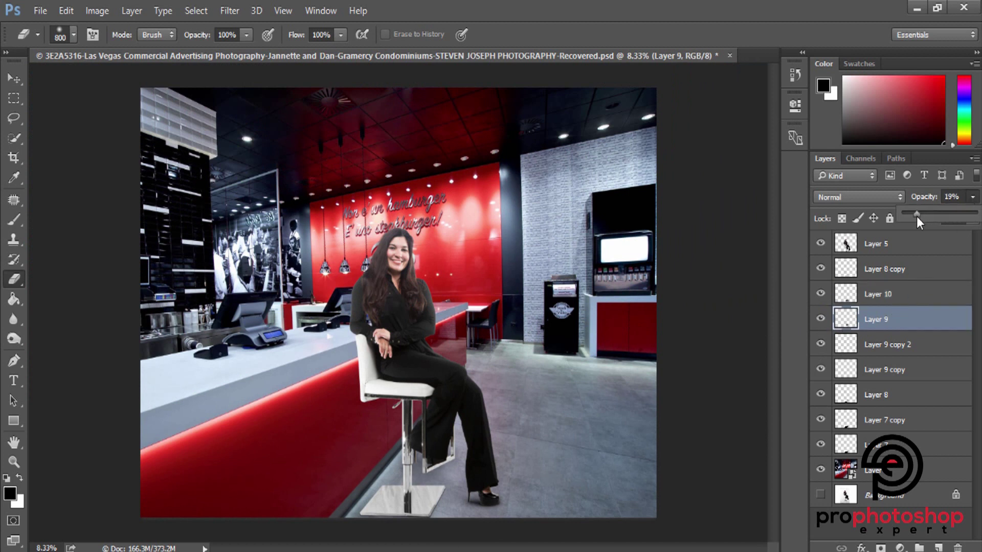
{"action": "left_click", "coordinate": [820, 320]}
{"action": "left_click", "coordinate": [821, 320]}
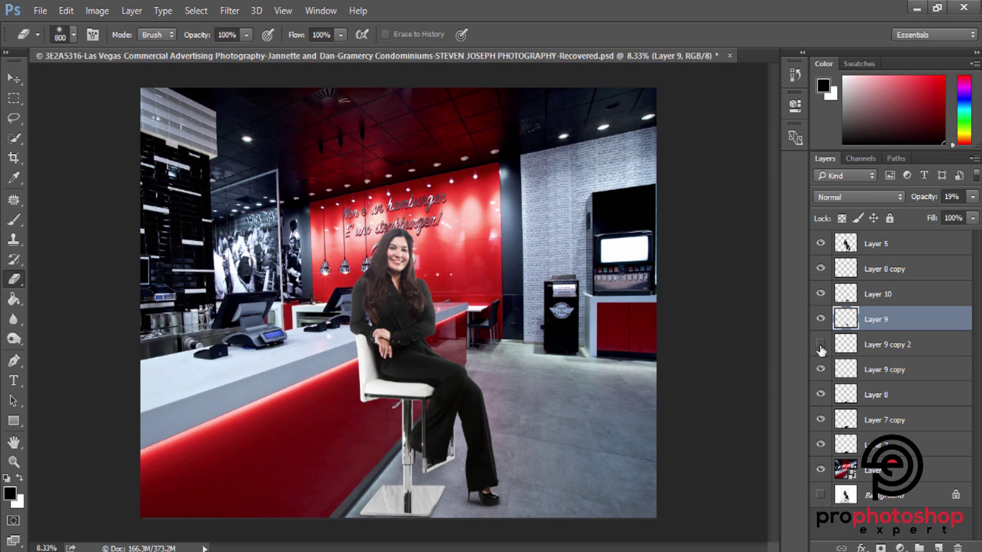
Check the chair-base shadow on and off, then add an empty Layer 11 above Layer 9.
{"action": "left_click", "coordinate": [820, 400]}
{"action": "left_click", "coordinate": [819, 400]}
{"action": "scroll", "coordinate": [526, 427], "scroll_direction": "up", "scroll_amount": 2}
{"action": "scroll", "coordinate": [533, 360], "scroll_direction": "down", "scroll_amount": 3}
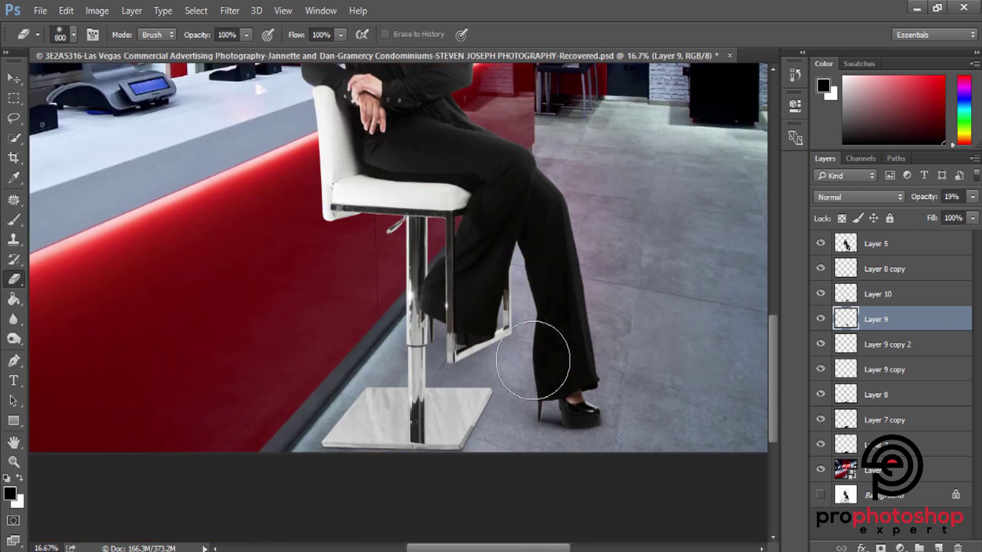
{"action": "scroll", "coordinate": [537, 373], "scroll_direction": "up", "scroll_amount": 1}
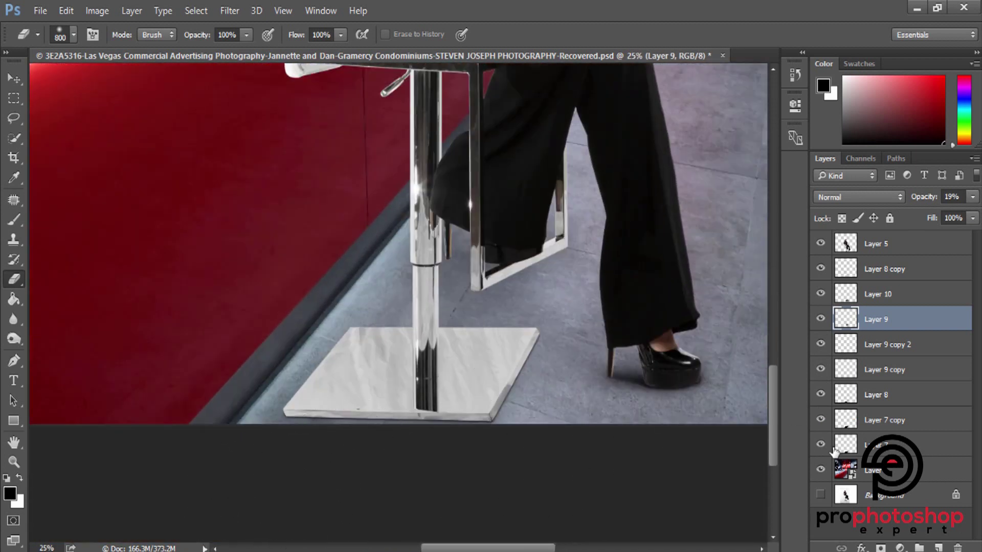
{"action": "left_click", "coordinate": [935, 547]}
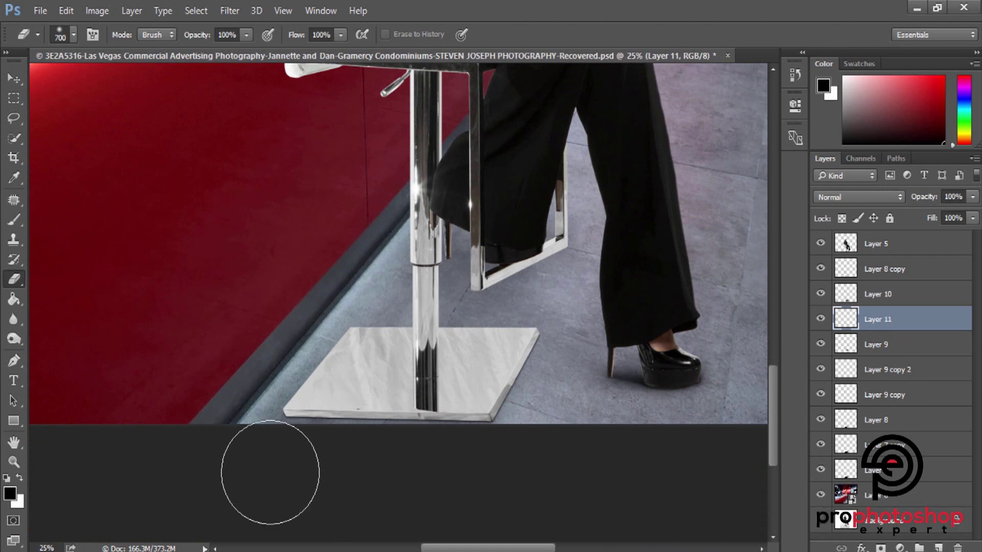
Paint a soft black shadow on the red counter front beside the stool with a 700–800 brush.
{"action": "key", "text": "bracketleft"}
{"action": "key", "text": "bracketleft"}
{"action": "key", "text": "bracketleft"}
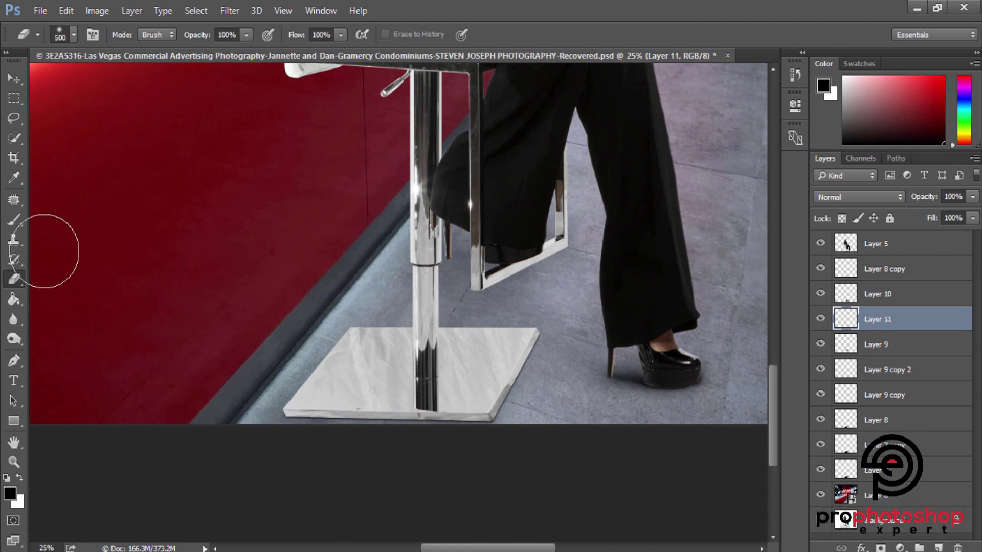
{"action": "key", "text": "b"}
{"action": "key", "text": "bracketright"}
{"action": "key", "text": "bracketright"}
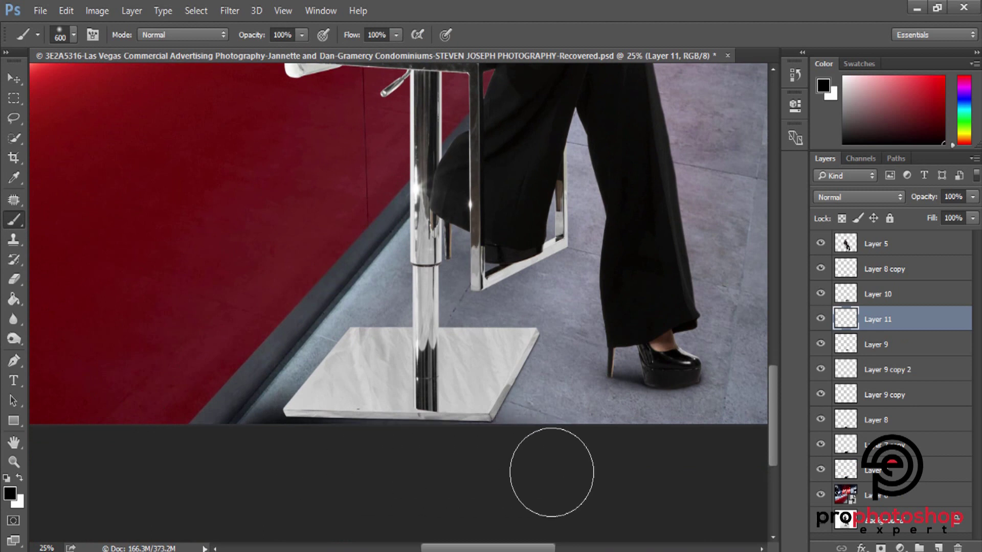
{"action": "key", "text": "bracketright"}
{"action": "mouse_move", "coordinate": [284, 307]}
{"action": "left_mouse_down"}
{"action": "mouse_move", "coordinate": [252, 323]}
{"action": "mouse_move", "coordinate": [364, 219]}
{"action": "left_mouse_up"}
{"action": "scroll", "coordinate": [356, 184], "scroll_direction": "up", "scroll_amount": 2}
{"action": "scroll", "coordinate": [356, 184], "scroll_direction": "up", "scroll_amount": 3}
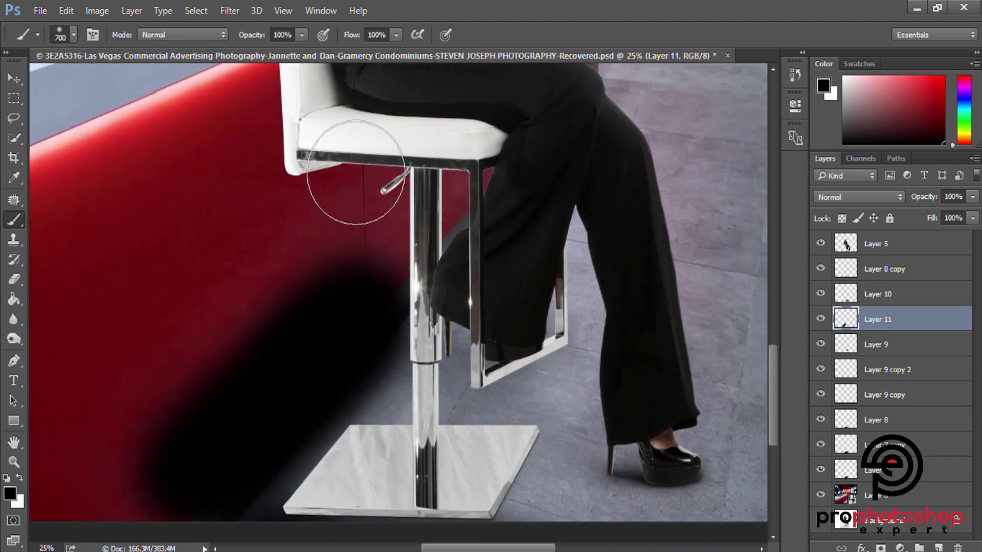
{"action": "scroll", "coordinate": [329, 186], "scroll_direction": "up", "scroll_amount": 1}
{"action": "key", "text": "bracketright"}
{"action": "left_click_drag", "start_coordinate": [306, 195], "coordinate": [353, 266]}
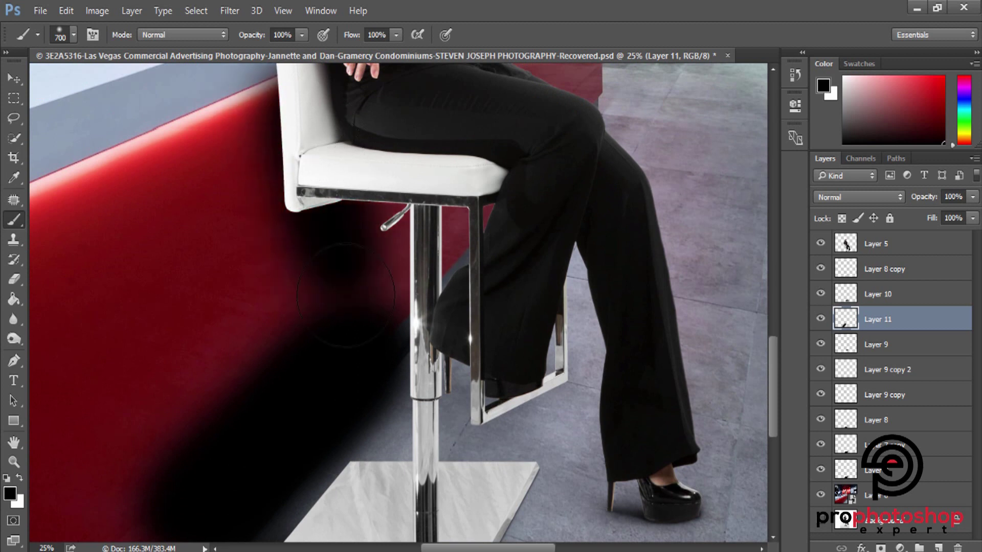
{"action": "left_click_drag", "start_coordinate": [284, 186], "coordinate": [307, 417]}
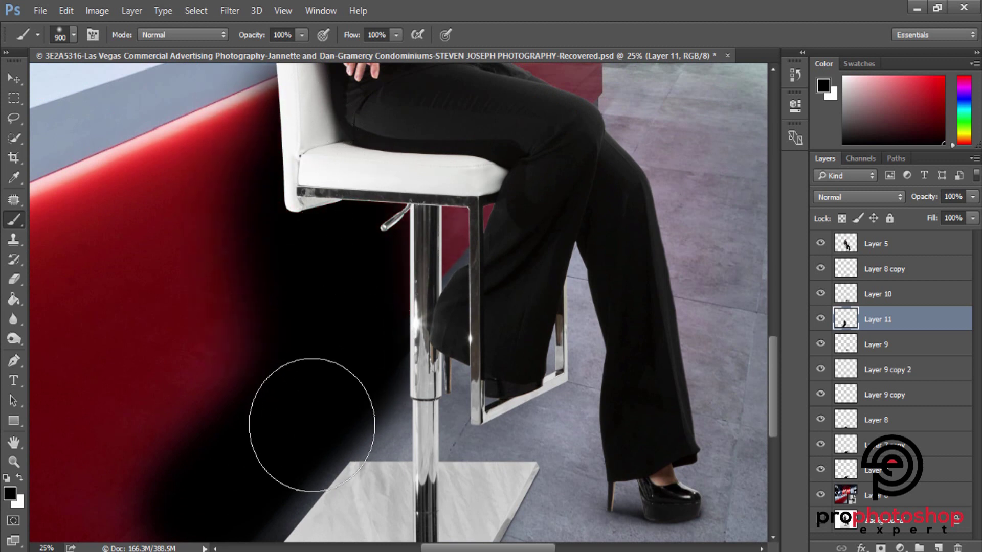
{"action": "key", "text": "ctrl+minus"}
Erase the lower-left excess with an 1100 eraser and fade Layer 11 to 18% opacity.
{"action": "key", "text": "bracketright"}
{"action": "key", "text": "e"}
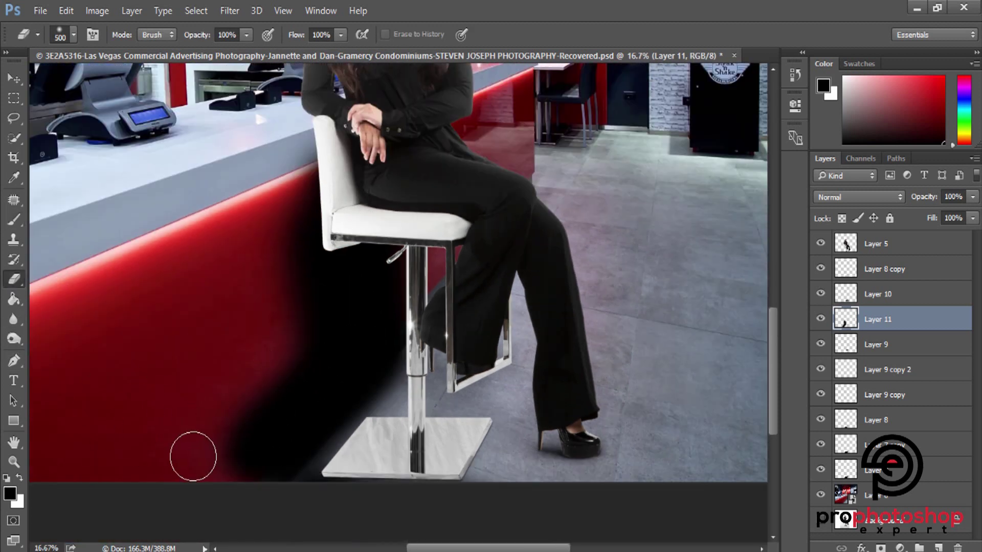
{"action": "key", "text": "bracketright"}
{"action": "key", "text": "bracketright"}
{"action": "key", "text": "bracketright"}
{"action": "left_click_drag", "start_coordinate": [220, 416], "coordinate": [249, 339]}
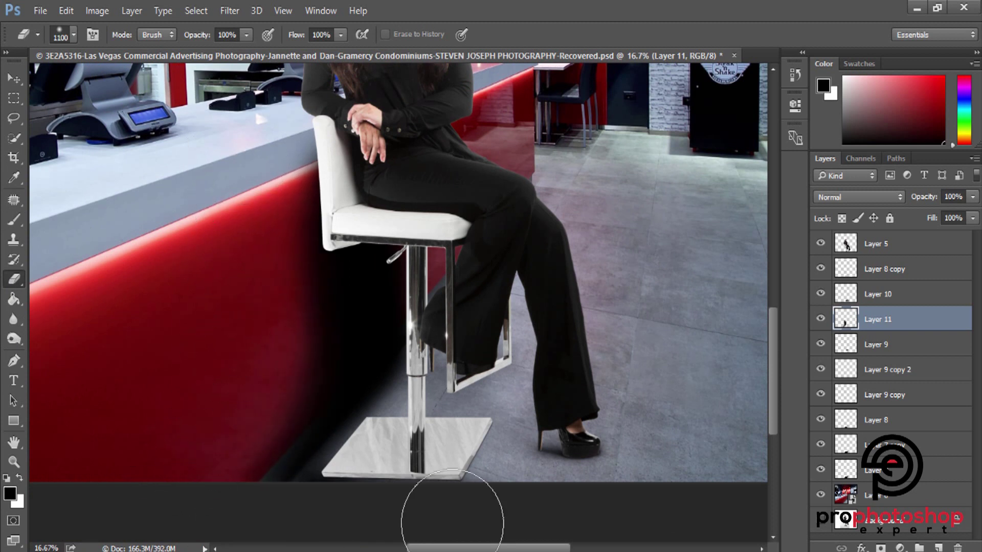
{"action": "left_click", "coordinate": [974, 198]}
{"action": "left_click_drag", "start_coordinate": [932, 214], "coordinate": [919, 216]}
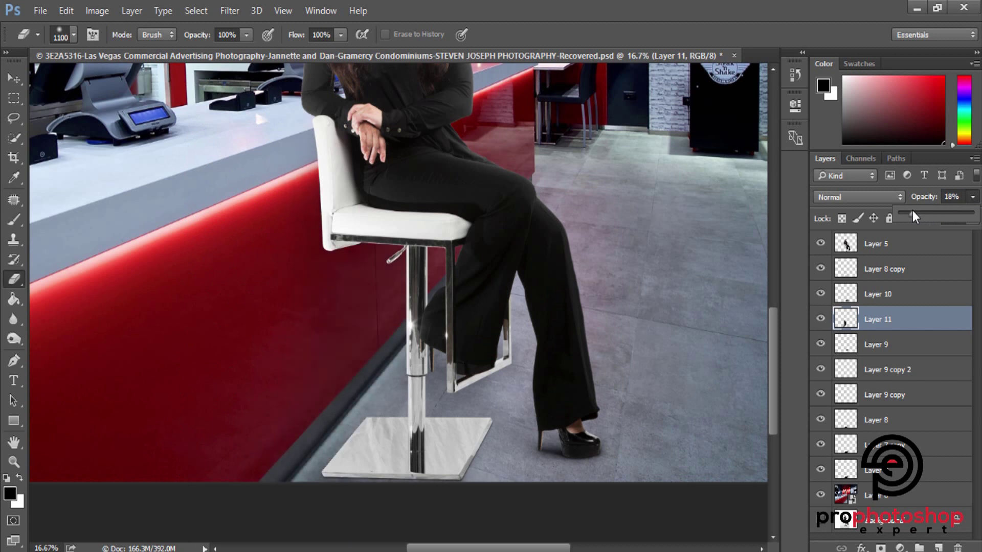
{"action": "left_click", "coordinate": [820, 320]}
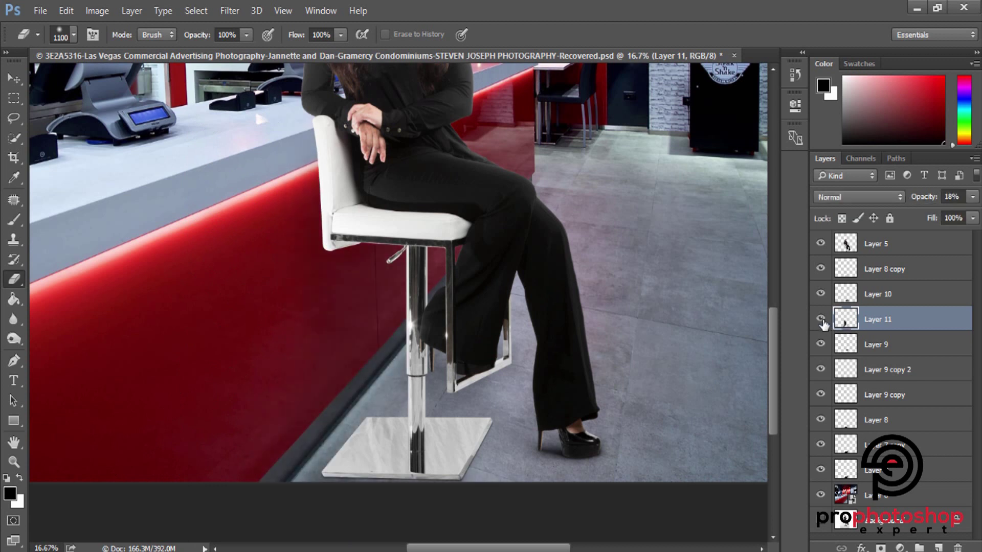
{"action": "key", "text": "ctrl+minus"}
{"action": "key", "text": "ctrl+minus"}
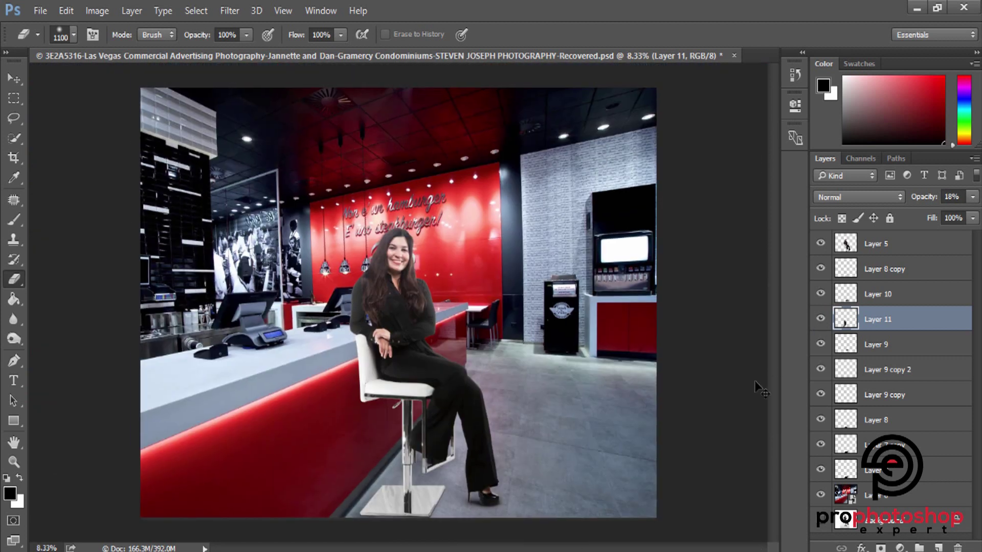
Duplicate the woman's Layer 5.
{"action": "key", "text": "ctrl+minus"}
{"action": "key", "text": "ctrl+minus"}
{"action": "key", "text": "ctrl+plus"}
{"action": "key", "text": "ctrl+plus"}
{"action": "key", "text": "ctrl+plus"}
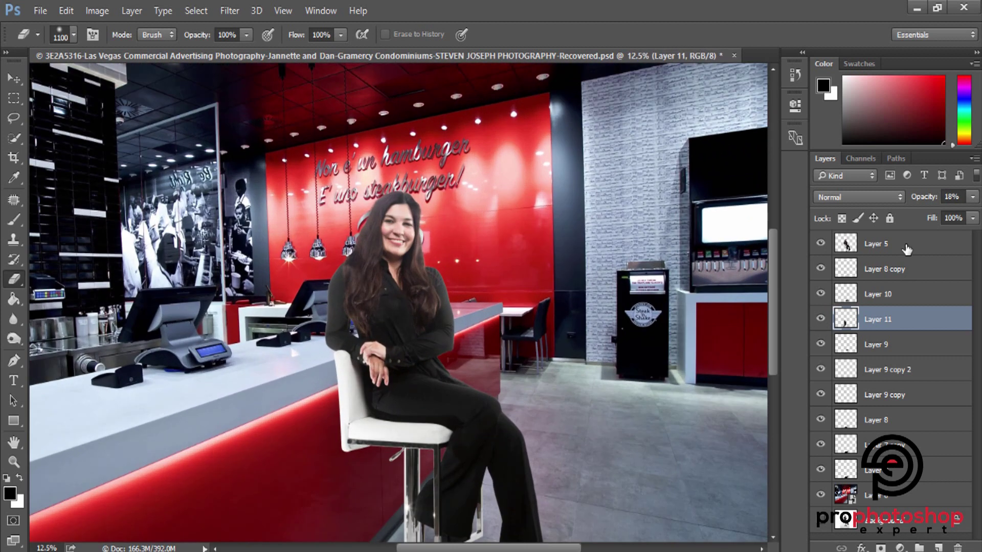
{"action": "left_click", "coordinate": [906, 249]}
{"action": "key", "text": "ctrl+plus"}
{"action": "key", "text": "ctrl+j"}
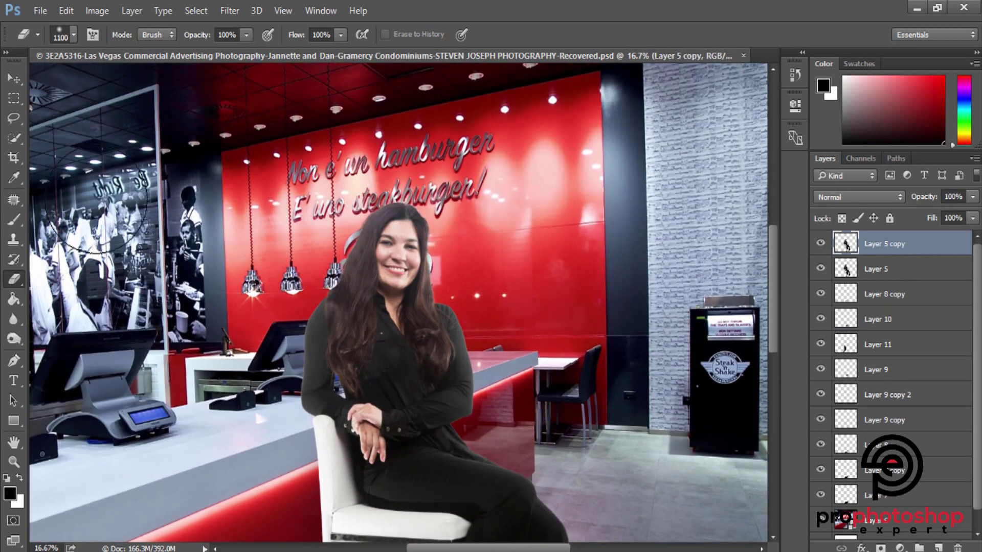
Apply Selective Color to the copy, adding 5% Black to both Neutrals and Blacks.
{"action": "left_click", "coordinate": [97, 10]}
{"action": "left_click", "coordinate": [317, 281]}
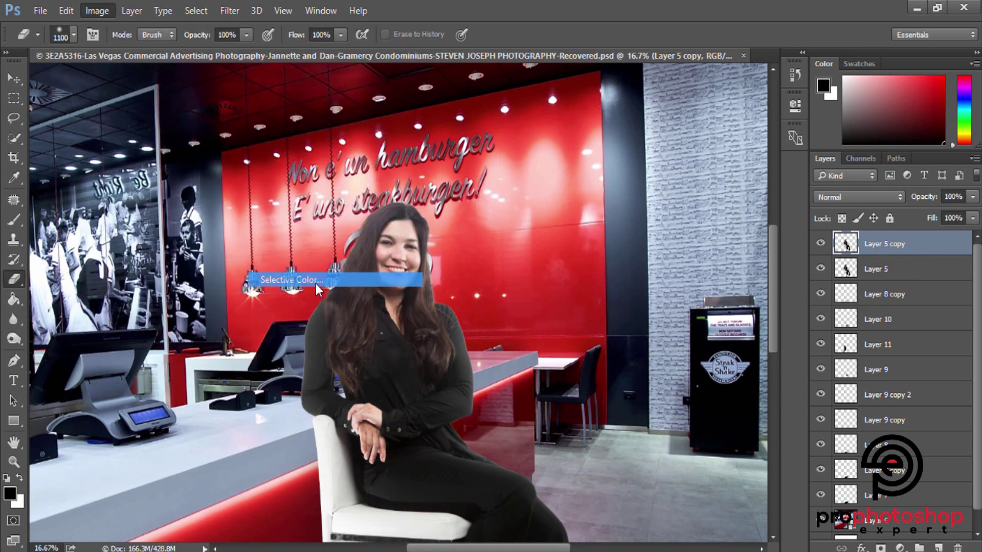
{"action": "left_click", "coordinate": [634, 131]}
{"action": "left_click", "coordinate": [638, 255]}
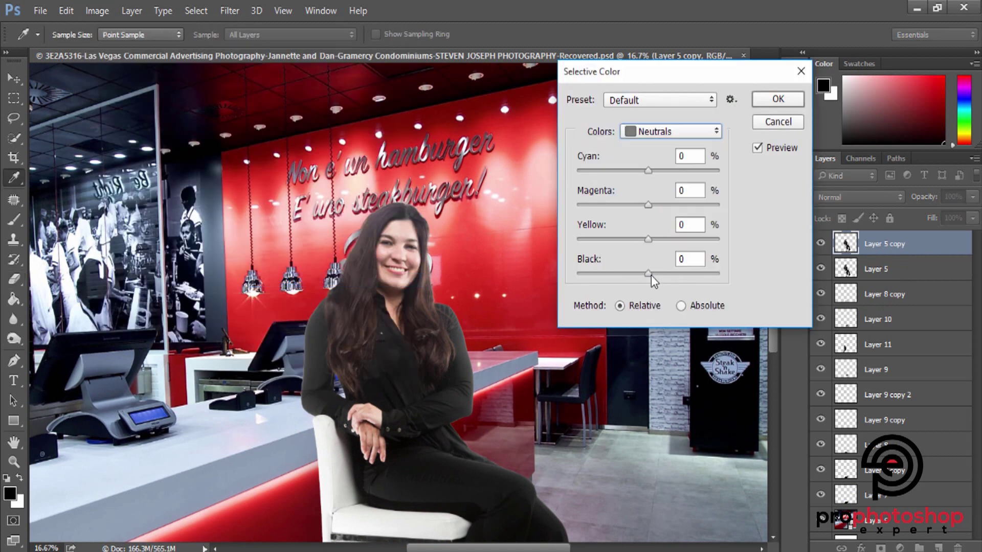
{"action": "left_click_drag", "start_coordinate": [649, 274], "coordinate": [655, 273]}
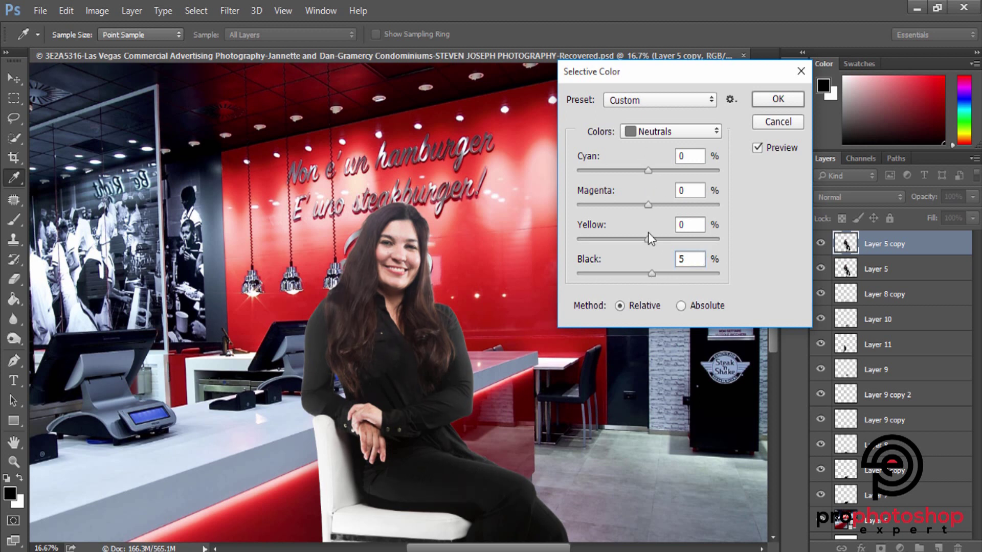
{"action": "left_click", "coordinate": [630, 132]}
{"action": "left_click", "coordinate": [644, 264]}
{"action": "type", "text": "5"}
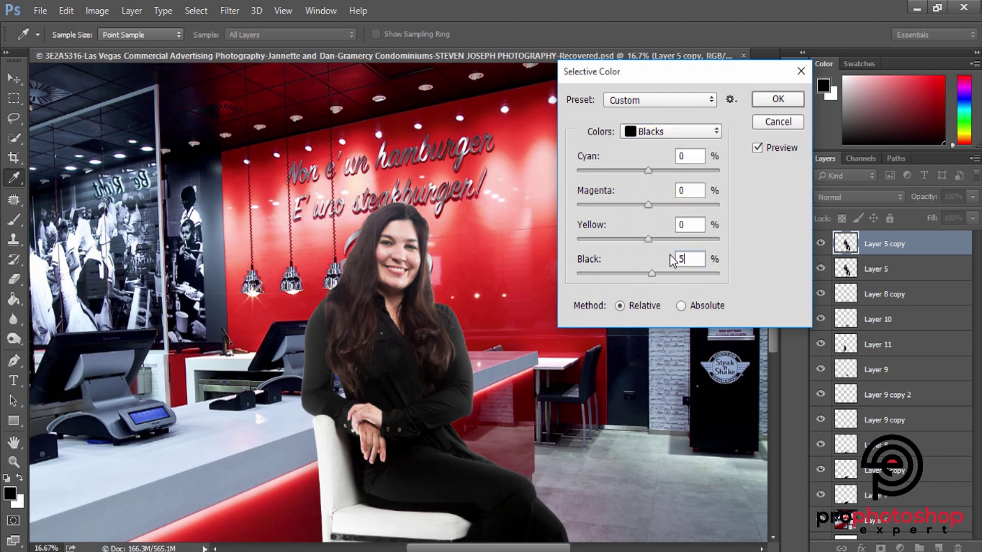
{"action": "left_click", "coordinate": [777, 99]}
Hide the original Layer 5 and zoom in on the woman's face.
{"action": "key", "text": "e"}
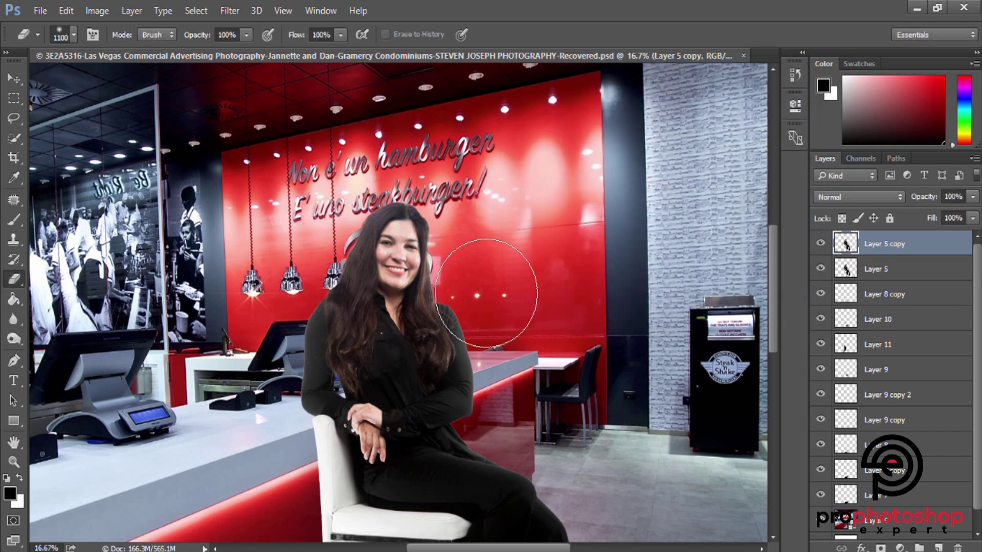
{"action": "left_click", "coordinate": [820, 246]}
{"action": "left_click", "coordinate": [821, 245]}
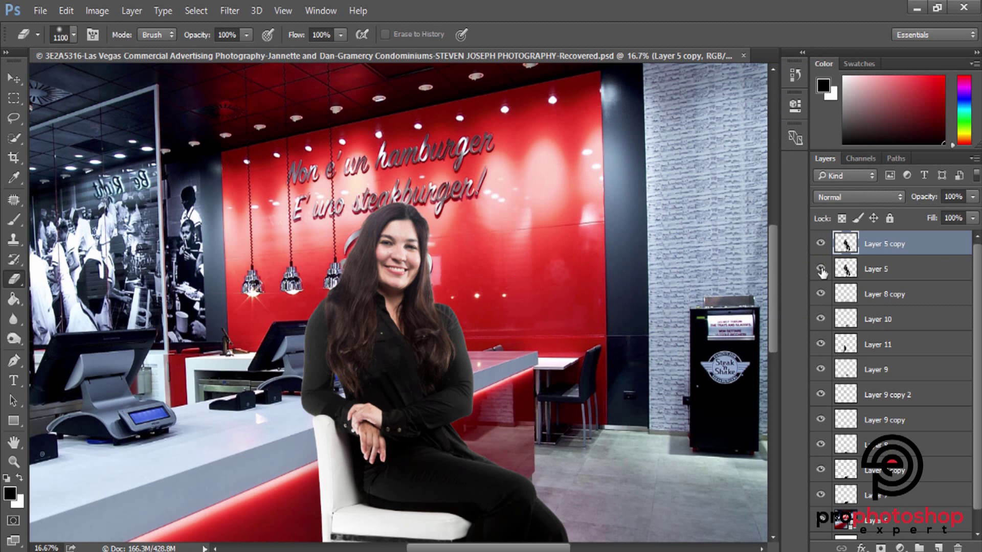
{"action": "left_click", "coordinate": [14, 462]}
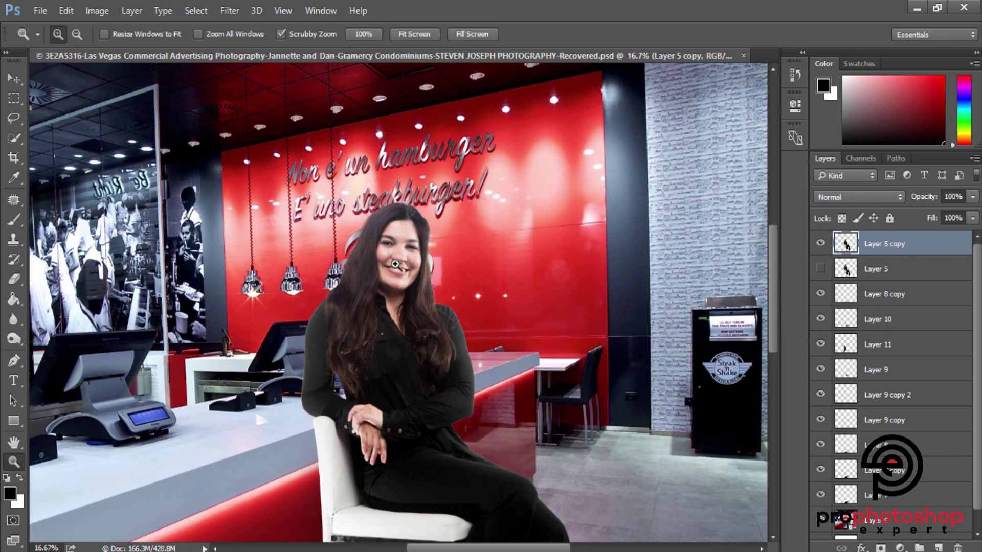
{"action": "left_click_drag", "start_coordinate": [369, 277], "coordinate": [500, 246]}
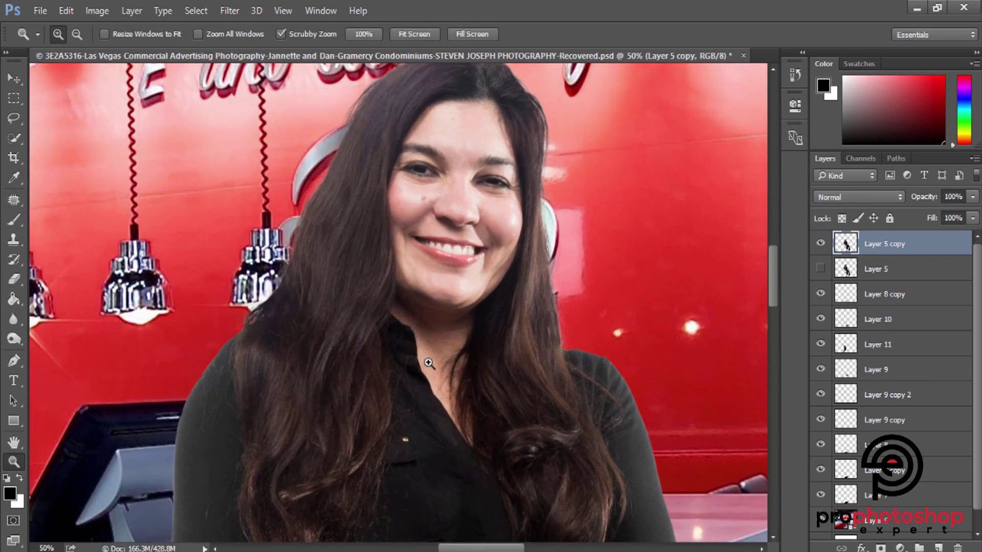
{"action": "scroll", "coordinate": [429, 363], "scroll_direction": "down", "scroll_amount": 5}
Load the woman's outline as a selection and add an empty Layer 12 above Layer 5 copy.
{"action": "left_click", "coordinate": [847, 244], "text": "ctrl"}
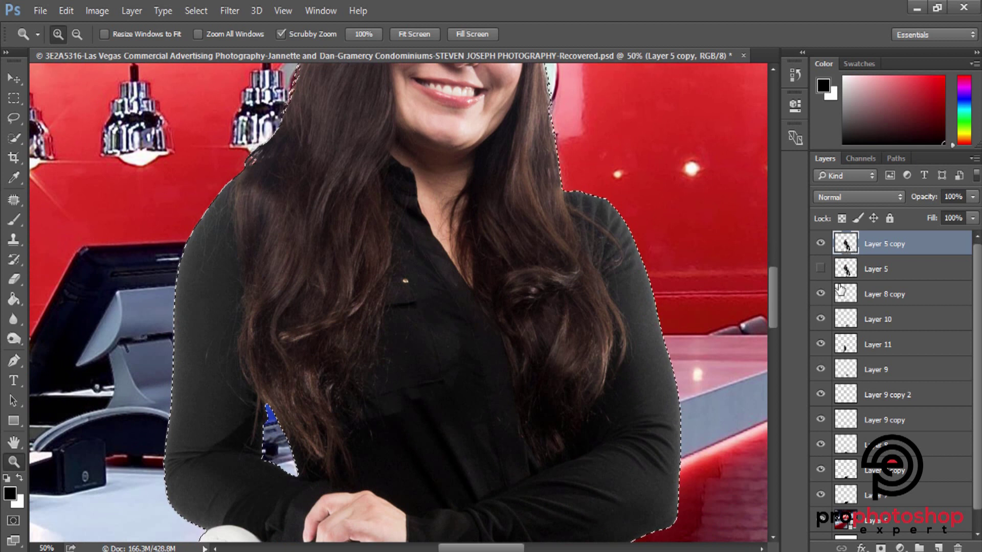
{"action": "key", "text": "ctrl+shift+alt+n"}
{"action": "left_click", "coordinate": [13, 220]}
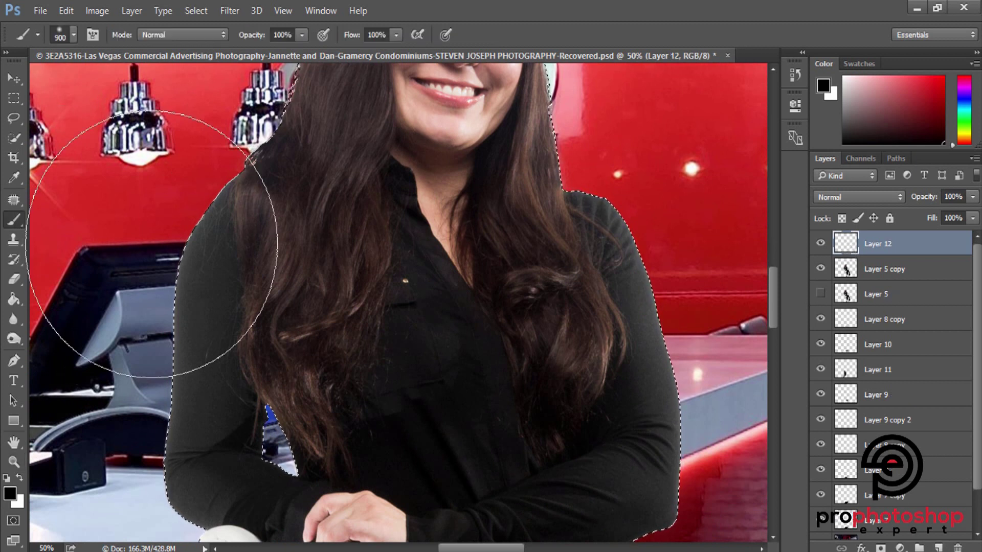
{"action": "key", "text": "bracketleft"}
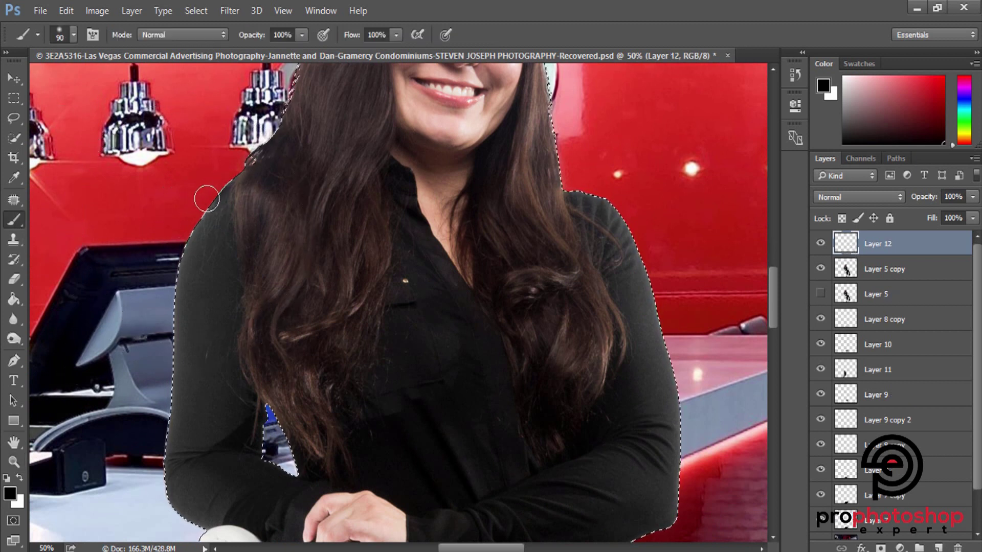
{"action": "key", "text": "bracketright"}
{"action": "key", "text": "bracketright"}
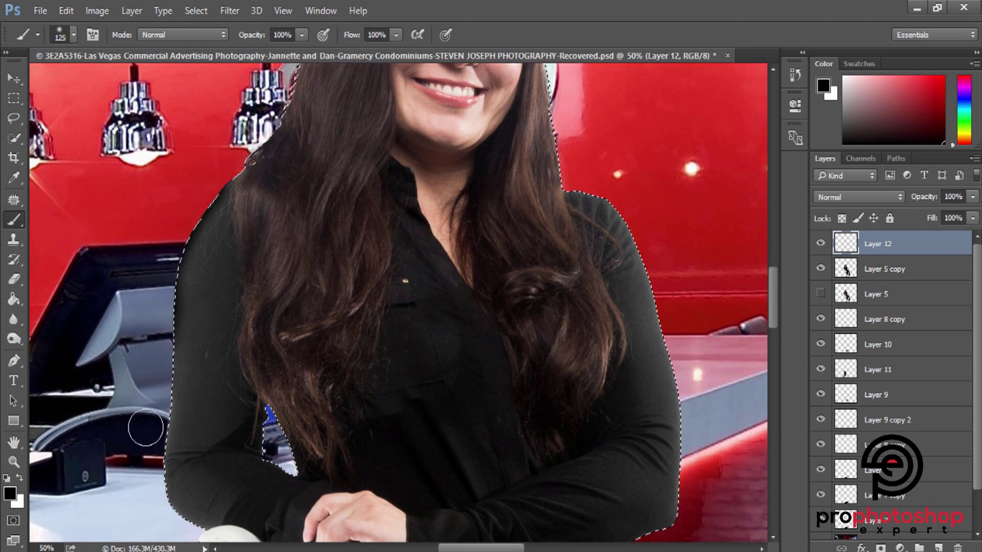
{"action": "scroll", "coordinate": [146, 428], "scroll_direction": "down", "scroll_amount": 3}
{"action": "key", "text": "bracketright"}
{"action": "key", "text": "bracketright"}
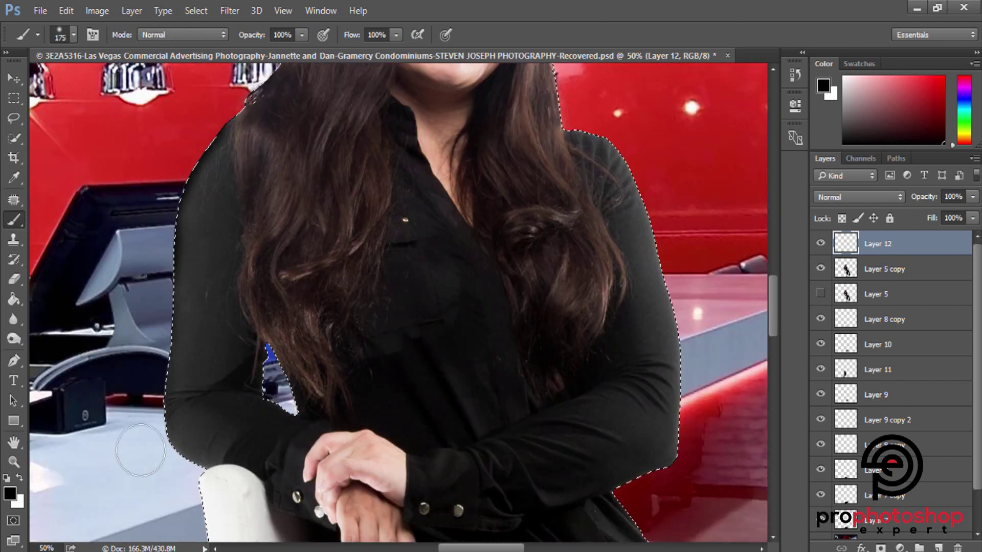
{"action": "key", "text": "bracketleft"}
{"action": "scroll", "coordinate": [141, 445], "scroll_direction": "down", "scroll_amount": 2}
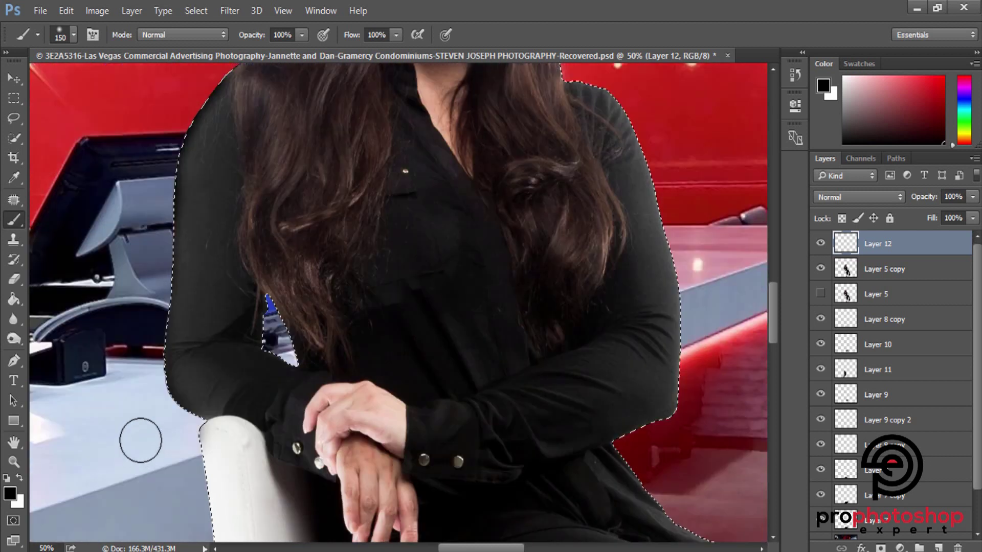
{"action": "scroll", "coordinate": [141, 441], "scroll_direction": "down", "scroll_amount": 2}
{"action": "key", "text": "e"}
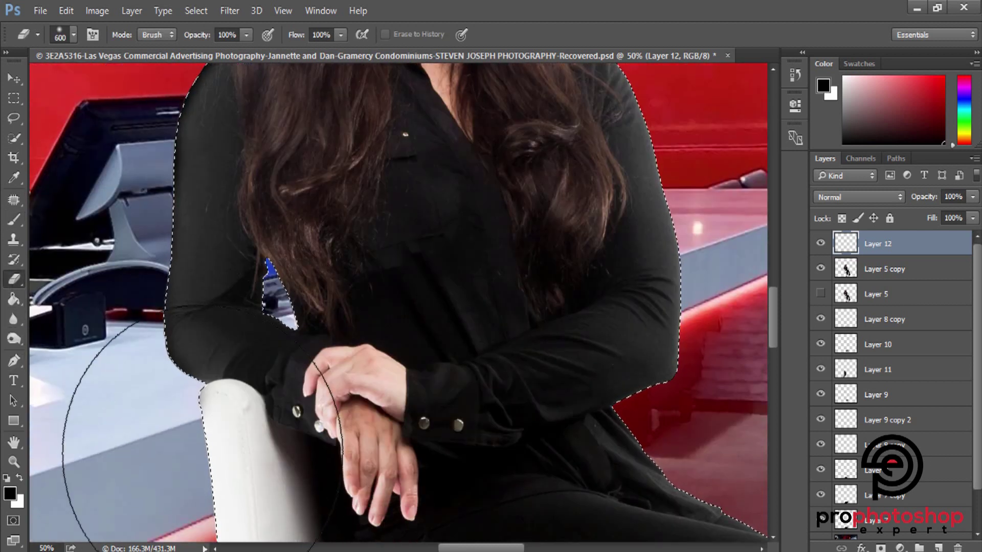
{"action": "key", "text": "bracketleft"}
{"action": "key", "text": "bracketleft"}
{"action": "key", "text": "bracketleft"}
{"action": "scroll", "coordinate": [217, 407], "scroll_direction": "up", "scroll_amount": 2}
{"action": "scroll", "coordinate": [454, 405], "scroll_direction": "up", "scroll_amount": 2}
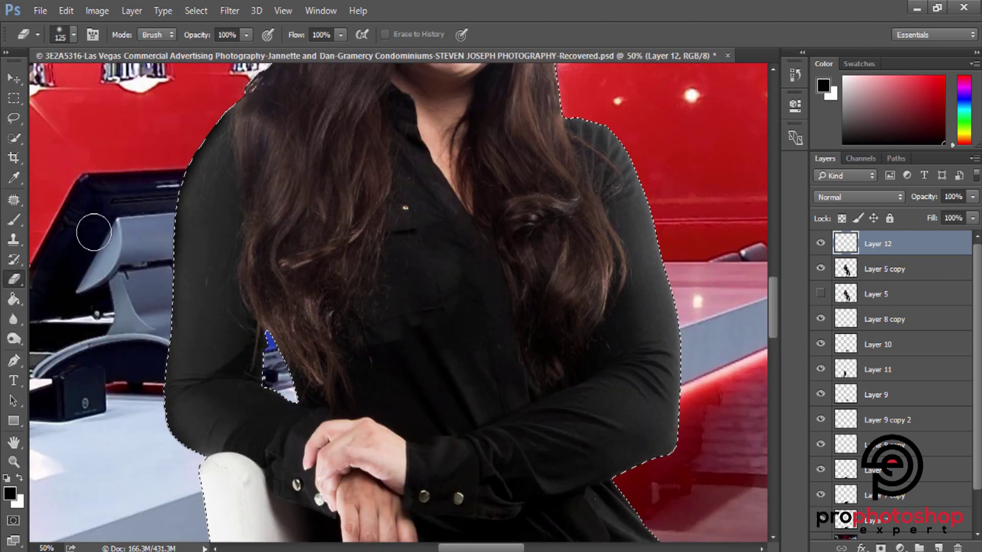
Brush black shading on the floor around the figure and near the stool leg.
{"action": "key", "text": "b"}
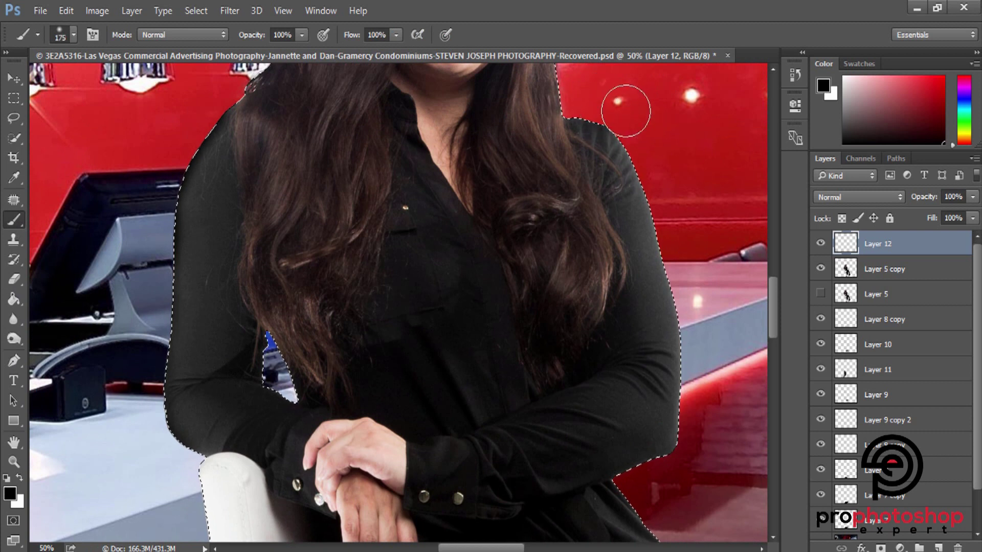
{"action": "key", "text": "bracketright"}
{"action": "key", "text": "bracketright"}
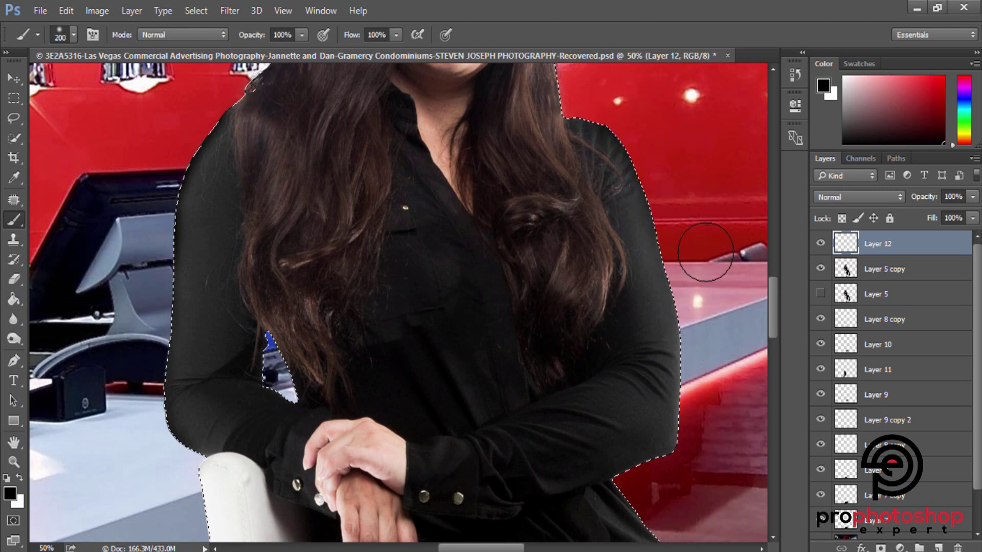
{"action": "scroll", "coordinate": [711, 253], "scroll_direction": "down", "scroll_amount": 3}
{"action": "key", "text": "bracketright"}
{"action": "key", "text": "bracketleft"}
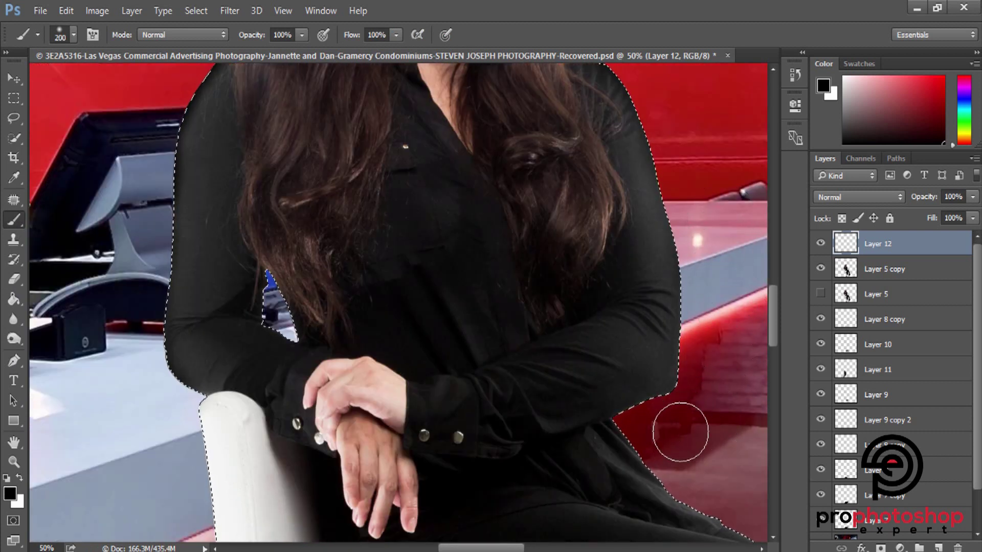
{"action": "key", "text": "bracketright"}
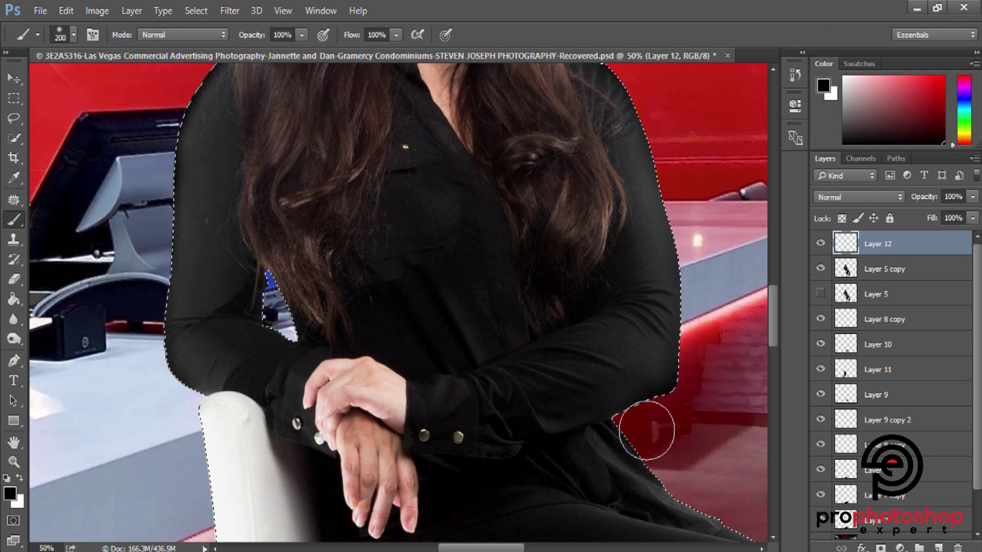
{"action": "left_click_drag", "start_coordinate": [699, 463], "coordinate": [475, 298]}
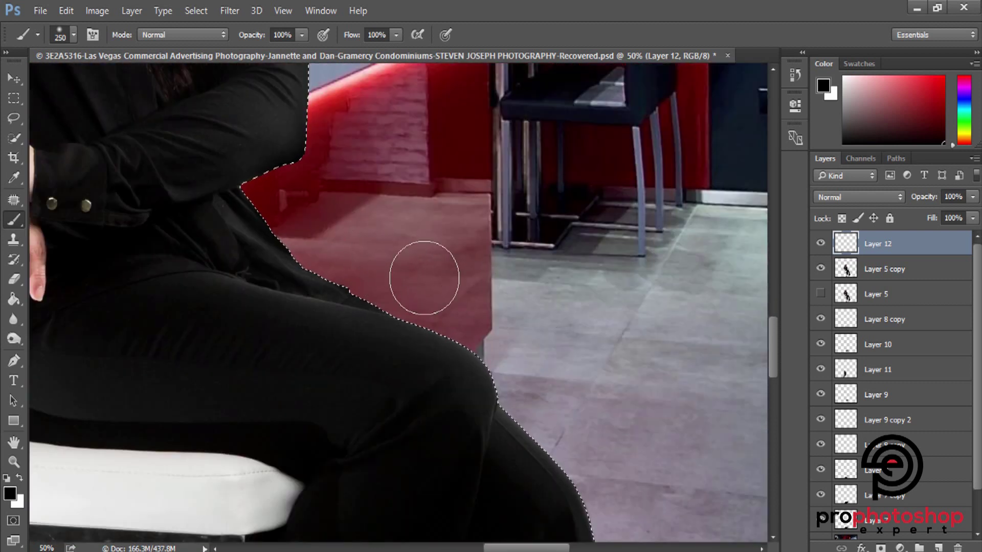
{"action": "key", "text": "bracketright"}
{"action": "scroll", "coordinate": [511, 312], "scroll_direction": "down", "scroll_amount": 2}
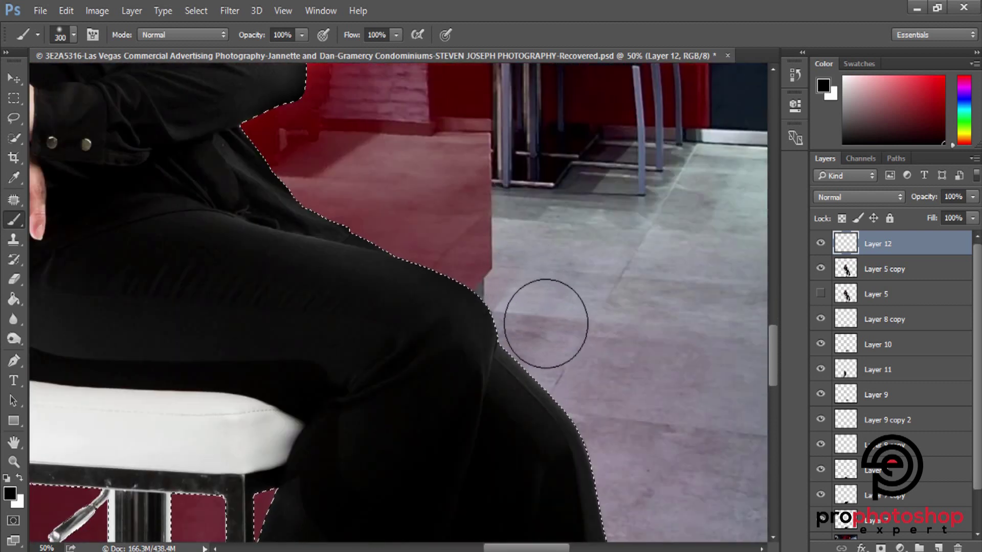
{"action": "scroll", "coordinate": [557, 317], "scroll_direction": "down", "scroll_amount": 3}
{"action": "key", "text": "bracketright"}
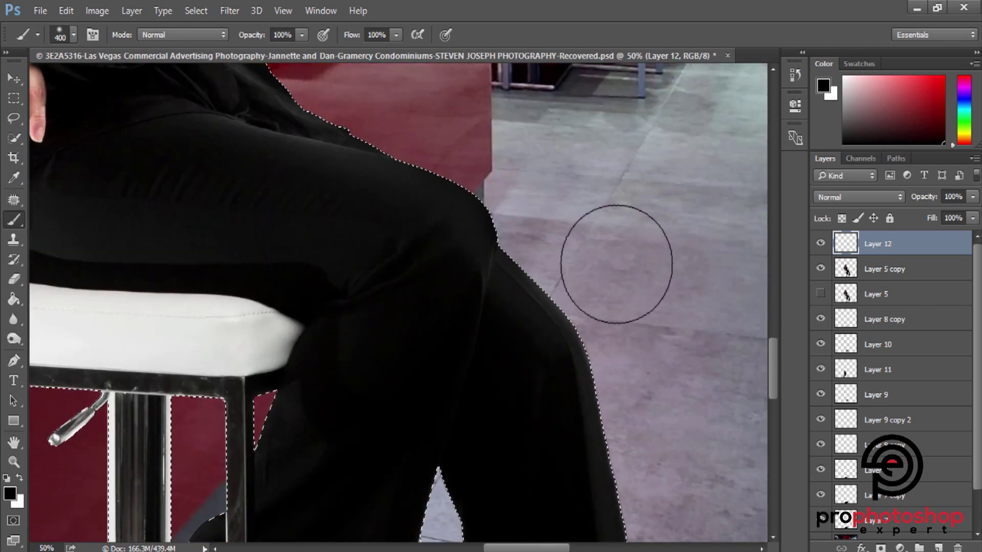
{"action": "scroll", "coordinate": [664, 332], "scroll_direction": "down", "scroll_amount": 3}
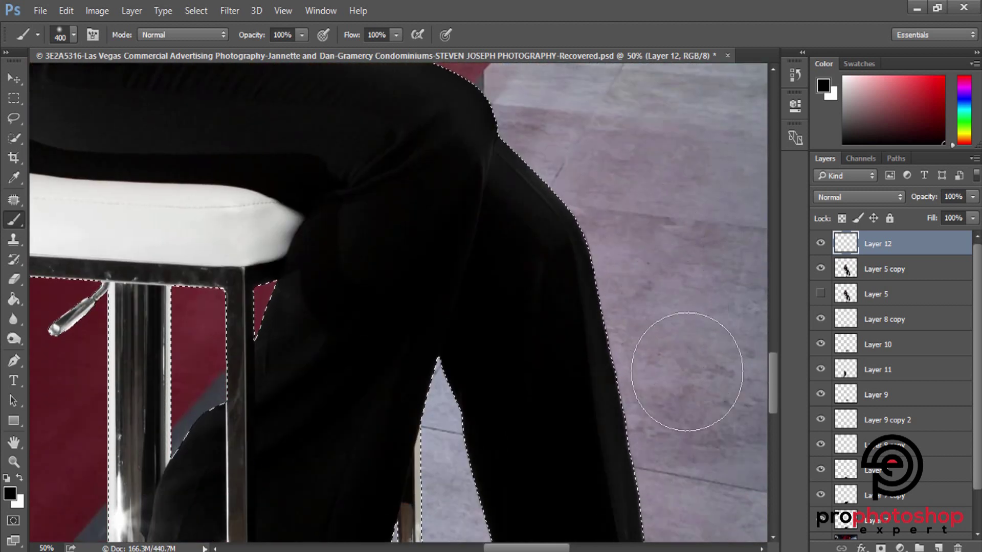
{"action": "scroll", "coordinate": [686, 363], "scroll_direction": "down", "scroll_amount": 3}
{"action": "scroll", "coordinate": [687, 377], "scroll_direction": "down", "scroll_amount": 1}
{"action": "scroll", "coordinate": [700, 381], "scroll_direction": "down", "scroll_amount": 3}
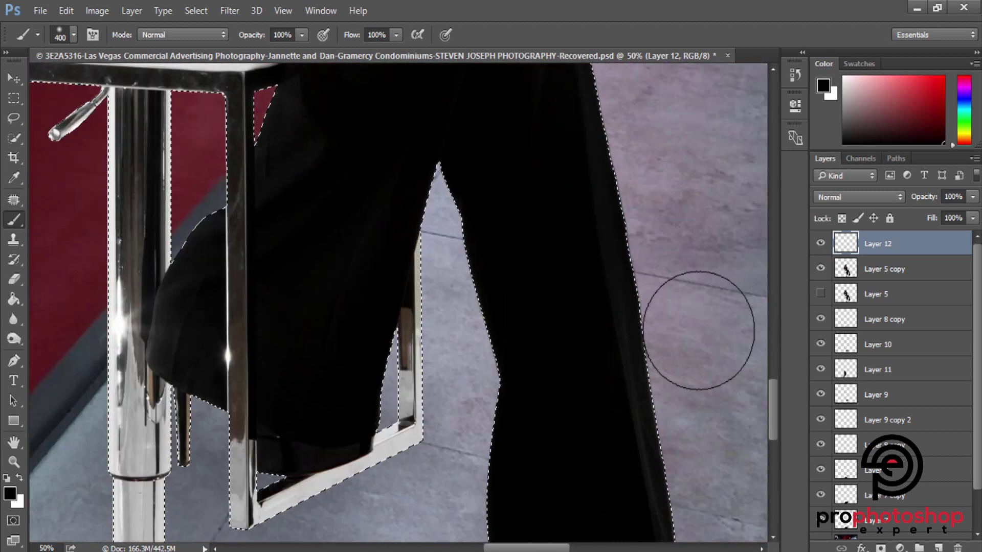
{"action": "scroll", "coordinate": [706, 332], "scroll_direction": "down", "scroll_amount": 3}
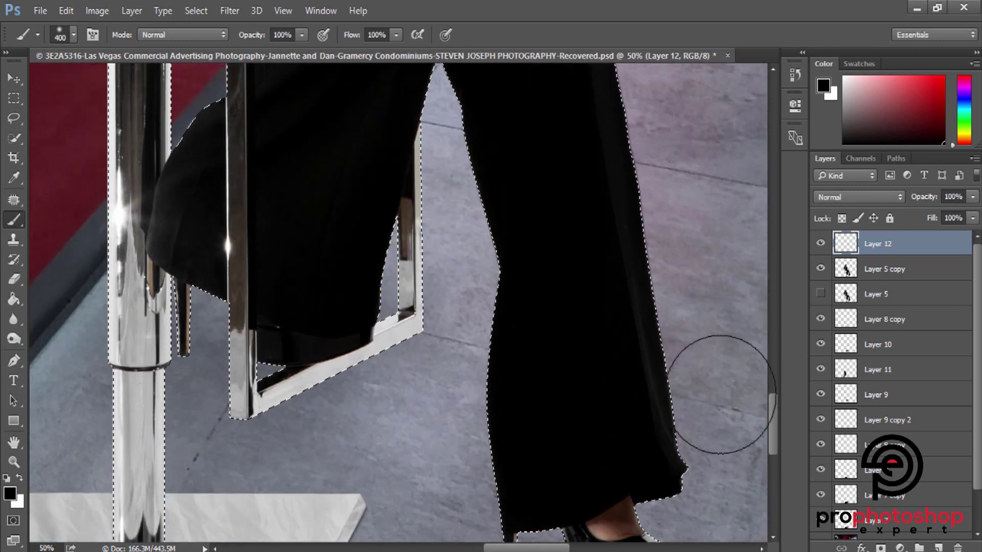
{"action": "scroll", "coordinate": [724, 443], "scroll_direction": "down", "scroll_amount": 3}
{"action": "scroll", "coordinate": [733, 350], "scroll_direction": "up", "scroll_amount": 3}
{"action": "key", "text": "bracketleft"}
{"action": "key", "text": "bracketleft"}
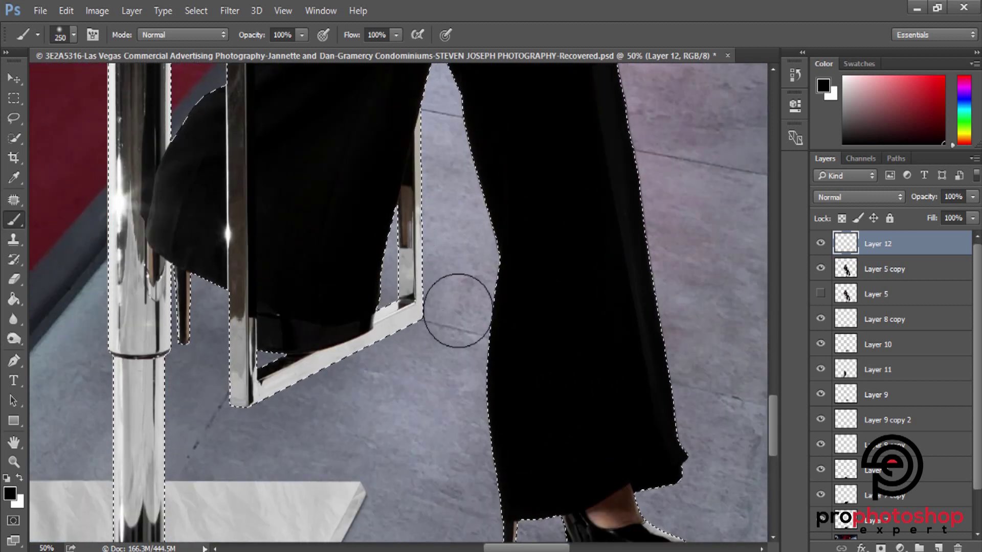
{"action": "scroll", "coordinate": [441, 424], "scroll_direction": "up", "scroll_amount": 1}
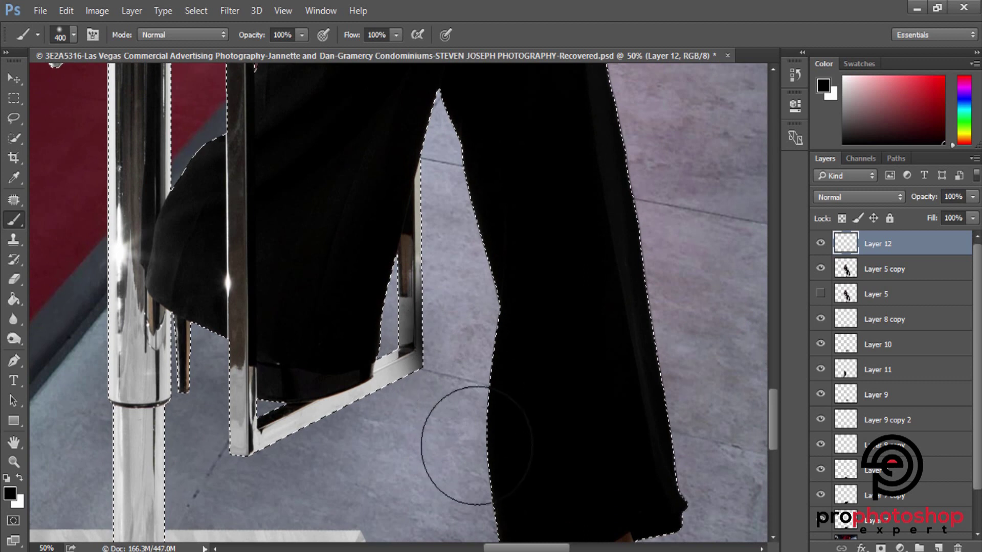
{"action": "key", "text": "bracketright"}
{"action": "key", "text": "bracketright"}
{"action": "scroll", "coordinate": [449, 428], "scroll_direction": "up", "scroll_amount": 3}
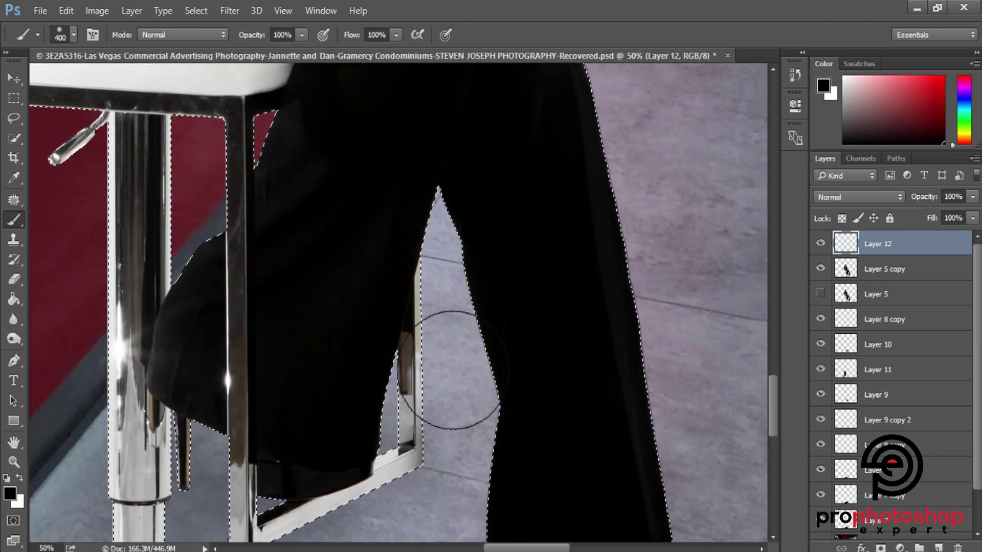
{"action": "key", "text": "bracketleft"}
{"action": "key", "text": "bracketleft"}
{"action": "key", "text": "bracketleft"}
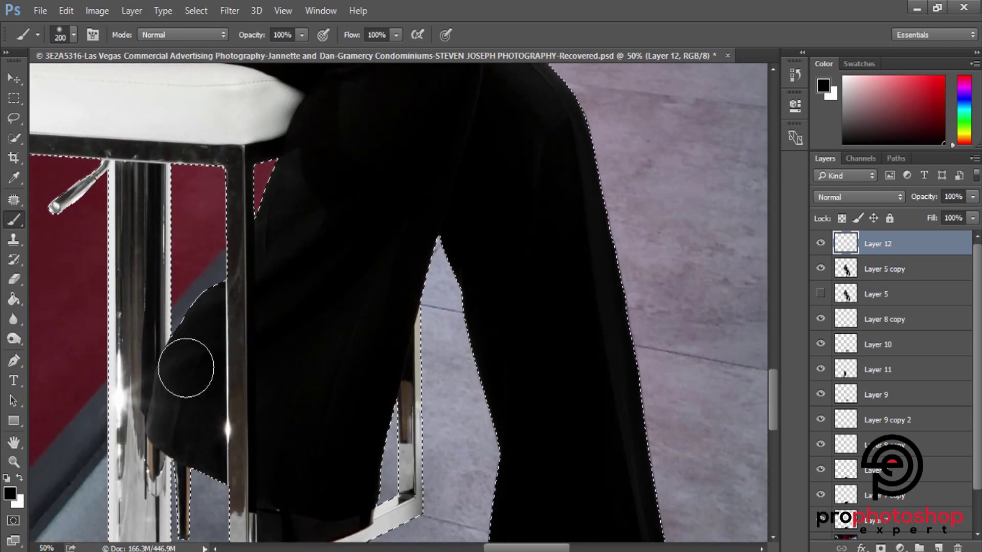
{"action": "key", "text": "bracketleft"}
{"action": "key", "text": "bracketleft"}
{"action": "key", "text": "bracketleft"}
{"action": "key", "text": "bracketleft"}
{"action": "key", "text": "bracketleft"}
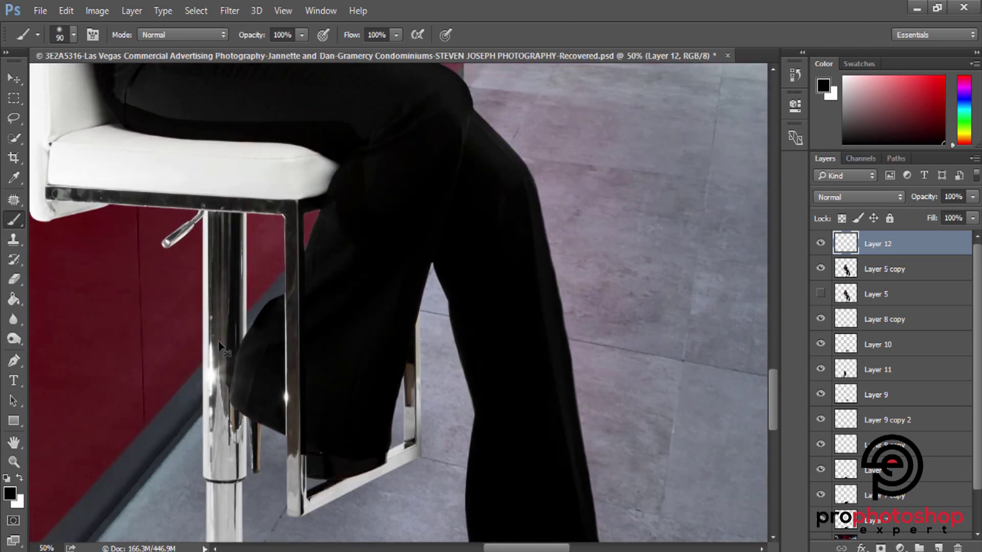
{"action": "scroll", "coordinate": [219, 342], "scroll_direction": "down", "scroll_amount": 1}
{"action": "scroll", "coordinate": [219, 342], "scroll_direction": "down", "scroll_amount": 1}
{"action": "scroll", "coordinate": [219, 342], "scroll_direction": "down", "scroll_amount": 1}
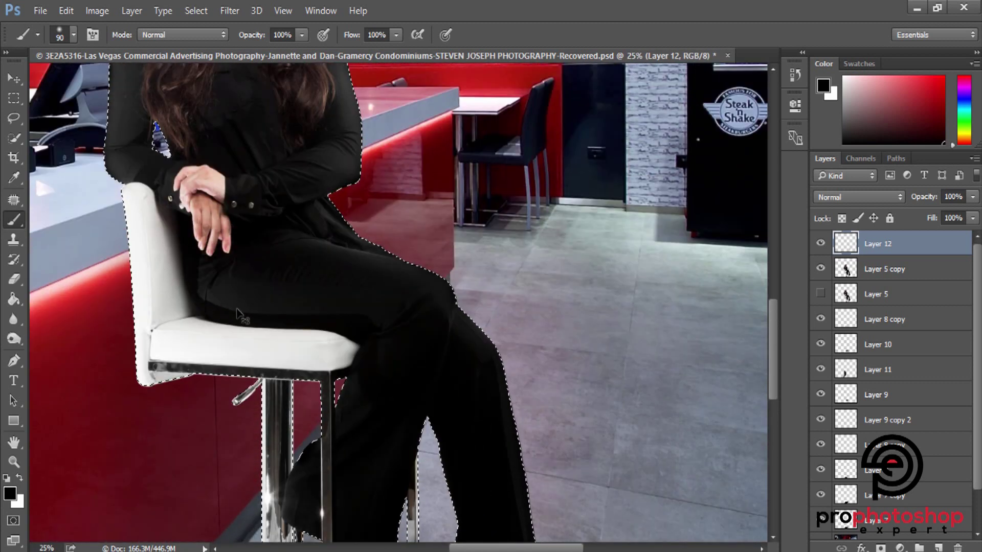
Deselect and fade Layer 12 to 54% opacity.
{"action": "left_click", "coordinate": [14, 97]}
{"action": "left_click", "coordinate": [136, 220]}
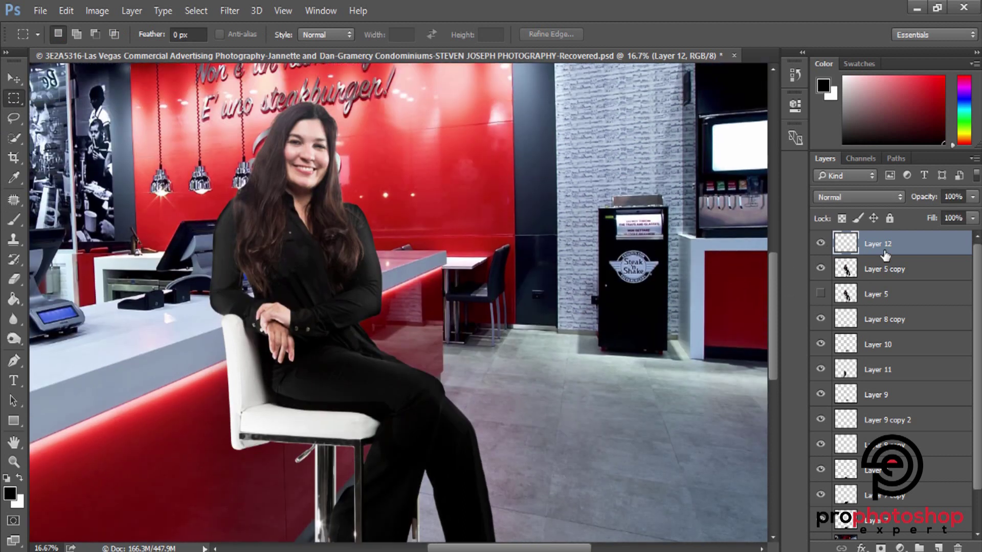
{"action": "left_click", "coordinate": [973, 197]}
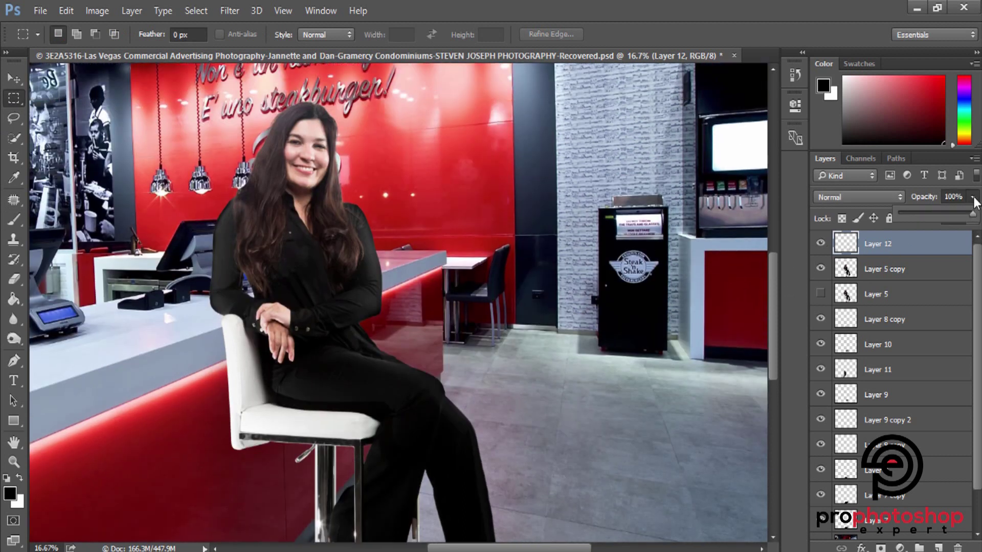
{"action": "left_click", "coordinate": [937, 212]}
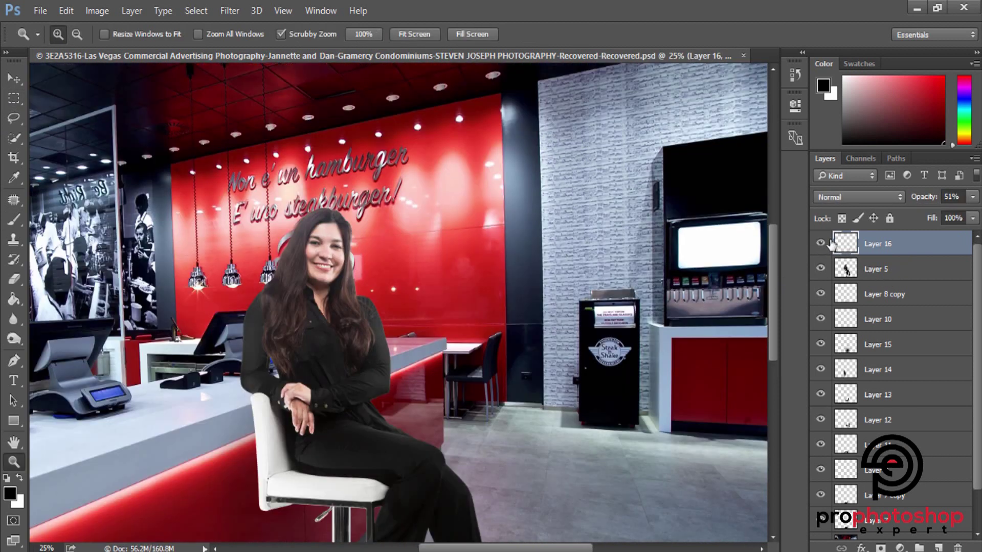
Merge Layer 5 into Layer 16 and duplicate the merged layer.
{"action": "left_click", "coordinate": [821, 244]}
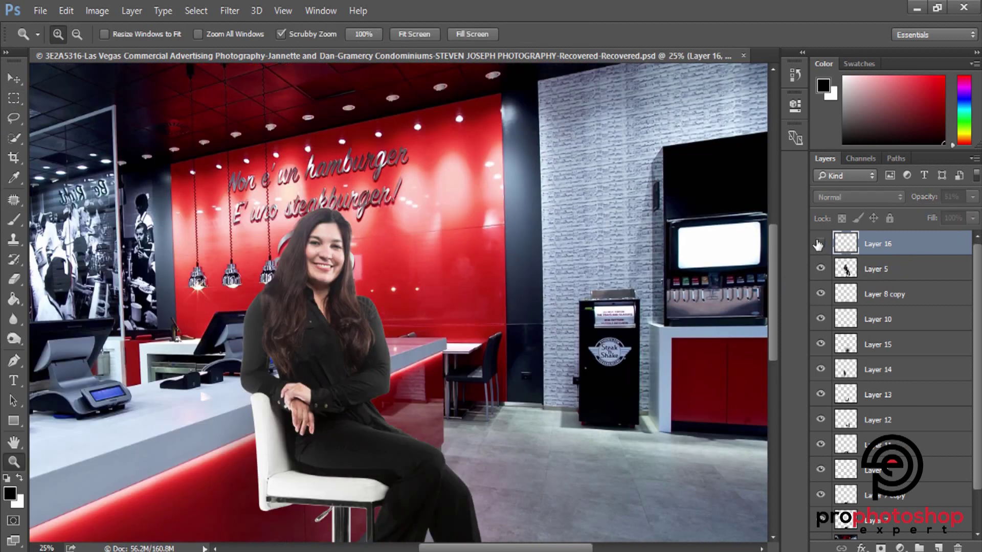
{"action": "left_click", "coordinate": [820, 244]}
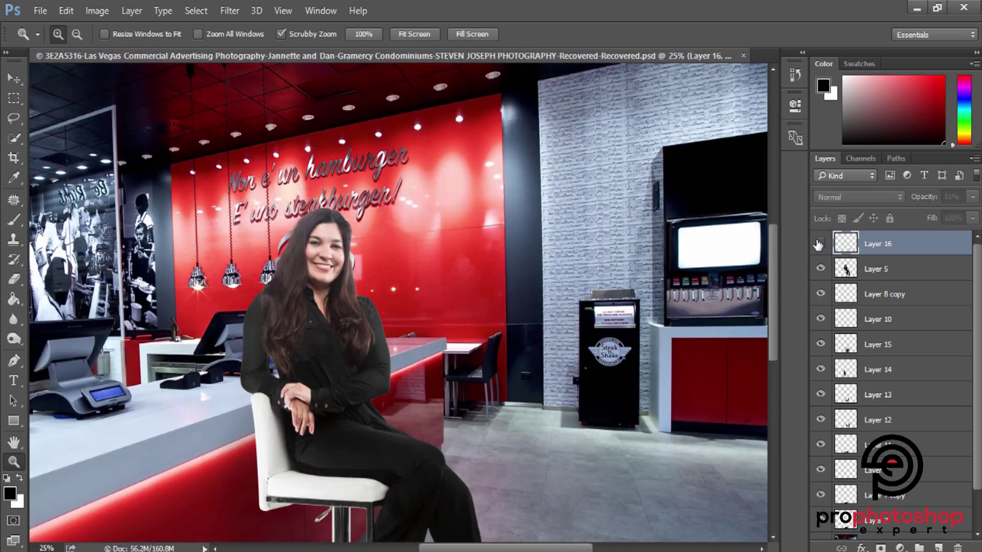
{"action": "left_click", "coordinate": [878, 271], "text": "ctrl"}
{"action": "right_click", "coordinate": [878, 272]}
{"action": "left_click", "coordinate": [632, 506]}
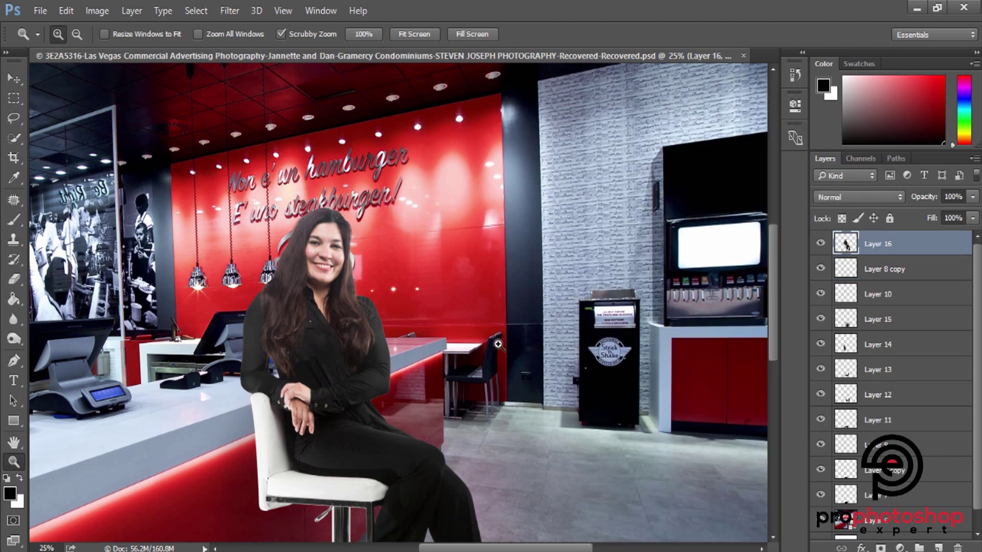
{"action": "key", "text": "ctrl+j"}
Give Layer 16 copy Brightness 11 and Contrast 12, then add a layer mask.
{"action": "left_click", "coordinate": [97, 10]}
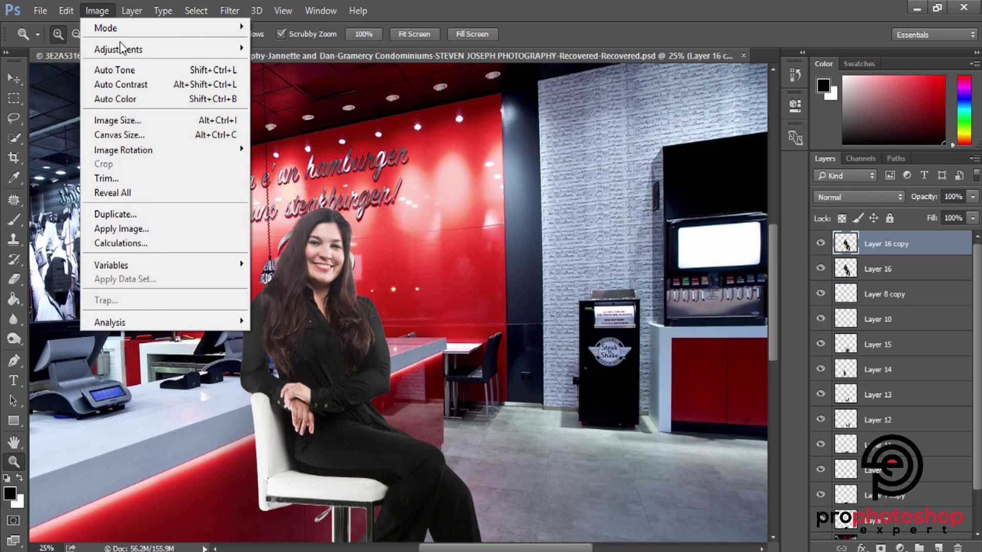
{"action": "left_click", "coordinate": [312, 51]}
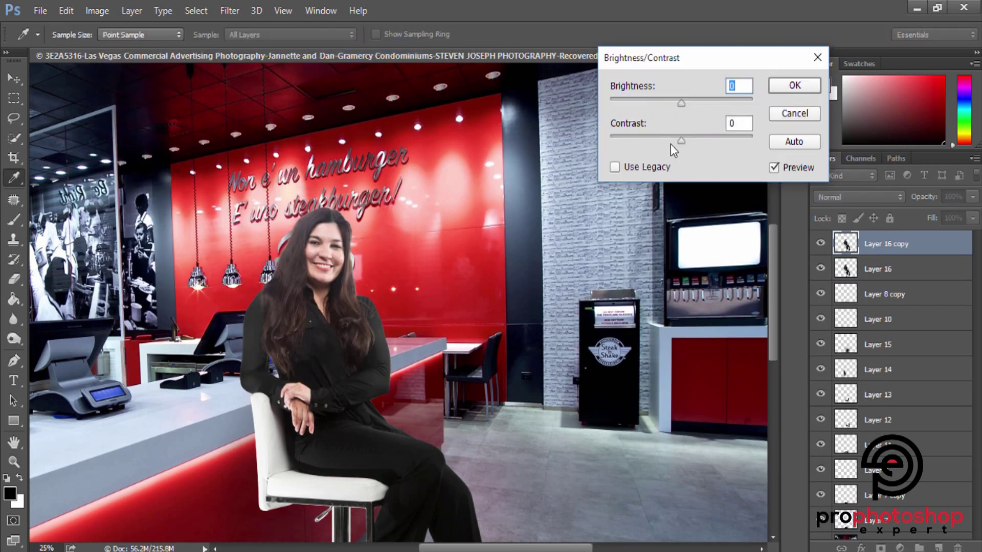
{"action": "left_click_drag", "start_coordinate": [684, 103], "coordinate": [689, 103]}
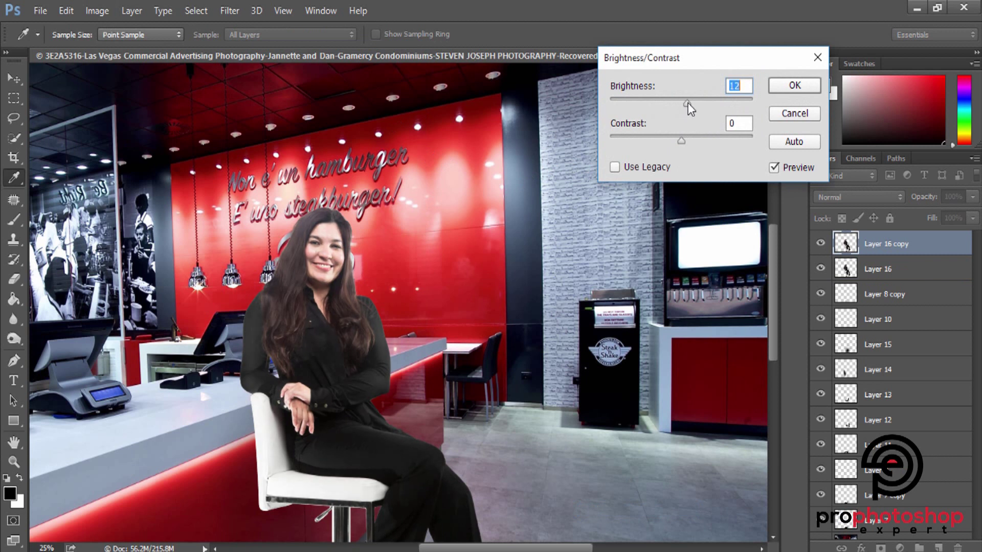
{"action": "left_click_drag", "start_coordinate": [683, 139], "coordinate": [689, 139]}
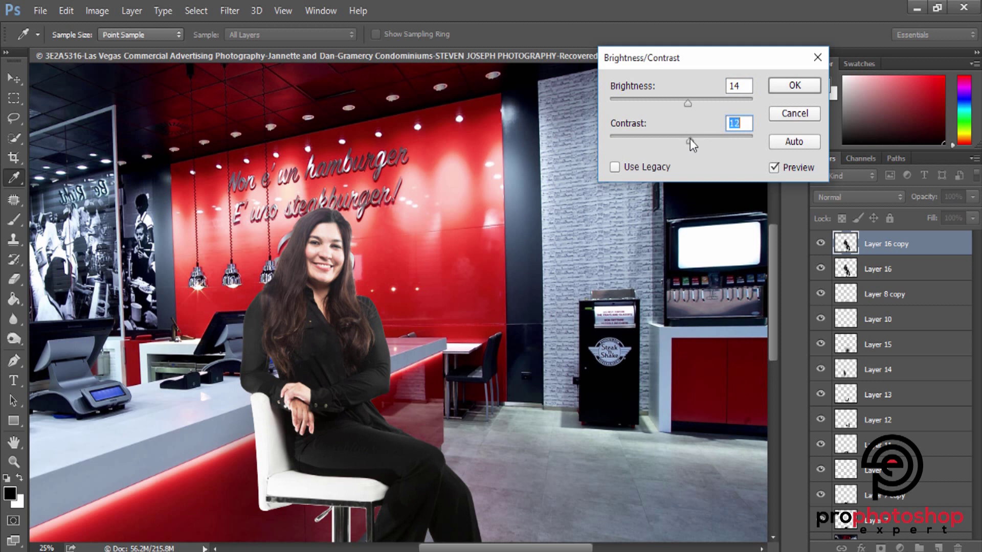
{"action": "left_click_drag", "start_coordinate": [687, 103], "coordinate": [688, 104]}
{"action": "left_click", "coordinate": [775, 165]}
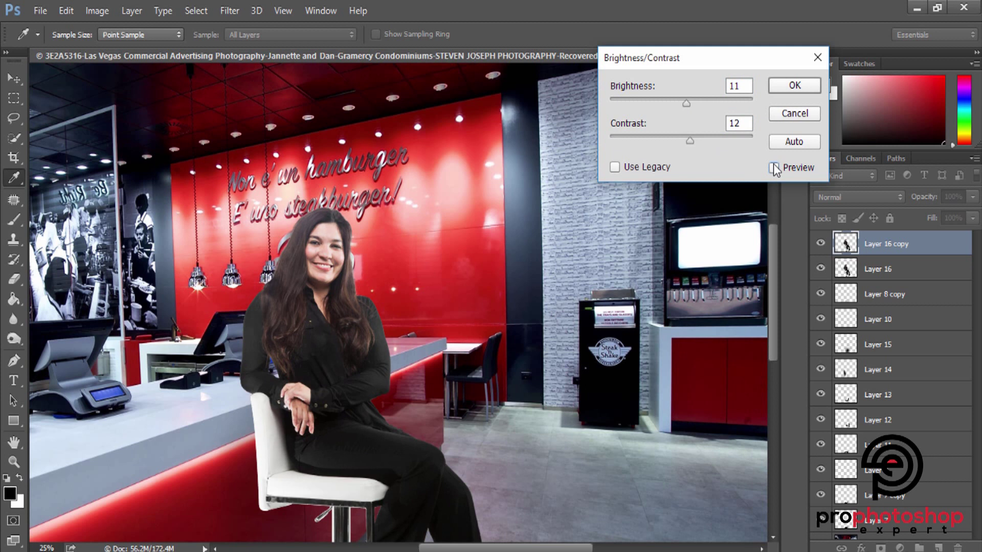
{"action": "left_click", "coordinate": [799, 92]}
{"action": "left_click", "coordinate": [880, 548]}
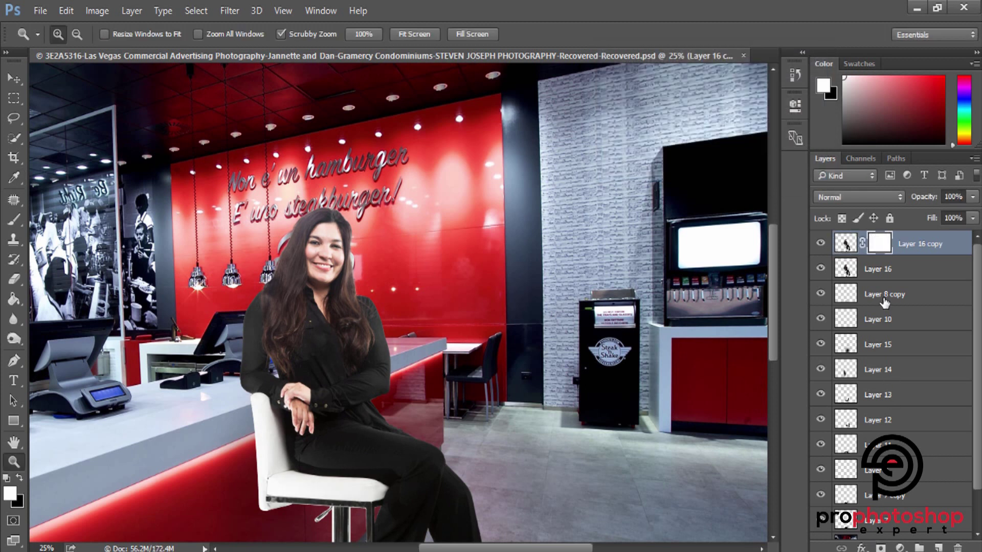
Invert Layer 16 copy's mask to black and paint the brightened copy back over the face.
{"action": "key", "text": "ctrl+i"}
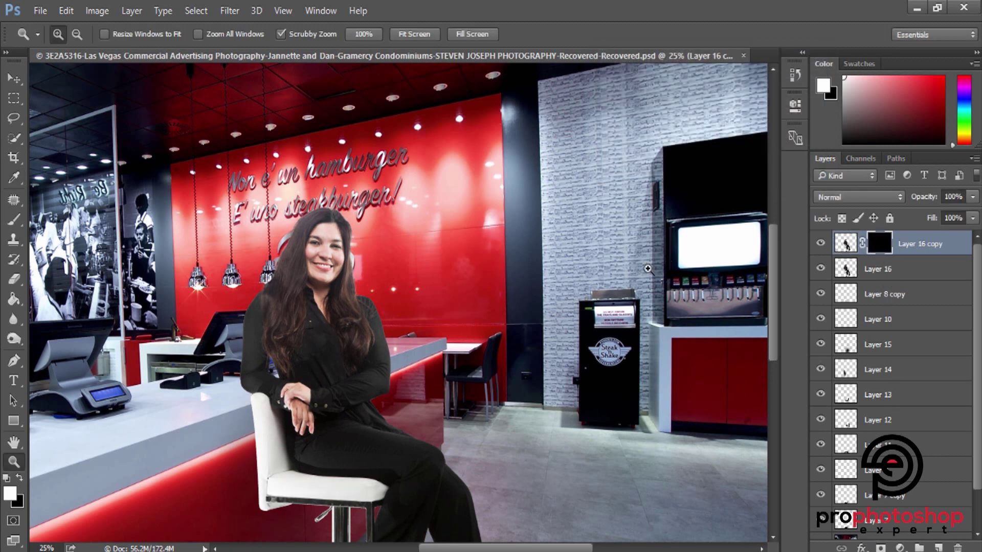
{"action": "left_click", "coordinate": [237, 249]}
{"action": "left_click", "coordinate": [15, 224]}
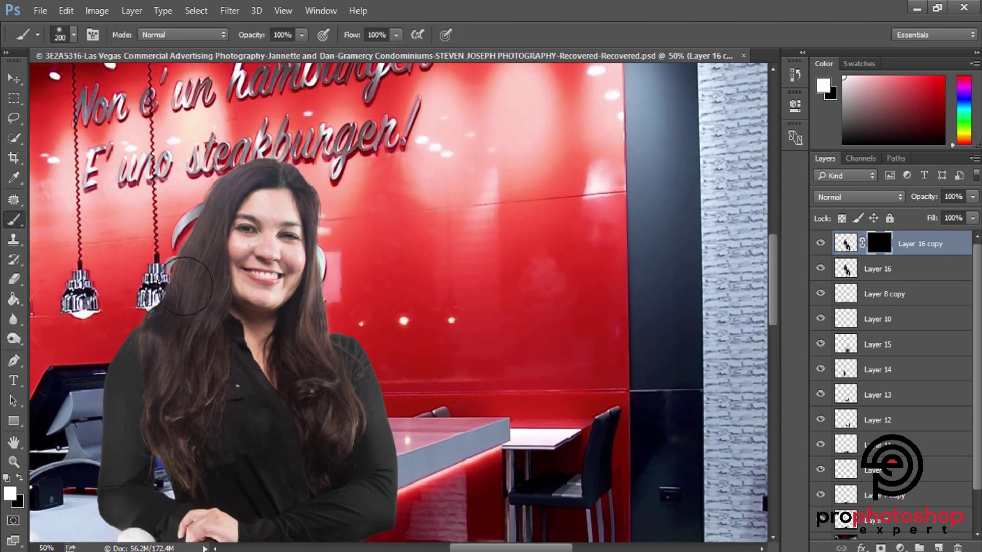
{"action": "mouse_move", "coordinate": [267, 259]}
{"action": "left_mouse_down"}
{"action": "mouse_move", "coordinate": [259, 219]}
{"action": "mouse_move", "coordinate": [264, 290]}
{"action": "left_mouse_up"}
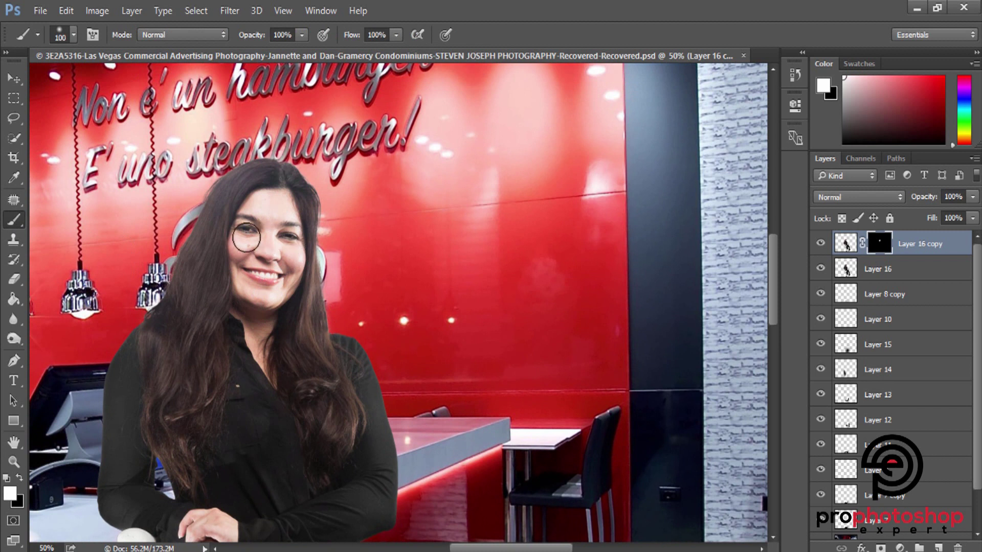
Paint the brightened copy onto the woman's blouse, trousers and legs, enlarging the brush gradually.
{"action": "key", "text": "bracketright"}
{"action": "scroll", "coordinate": [243, 332], "scroll_direction": "down", "scroll_amount": 4}
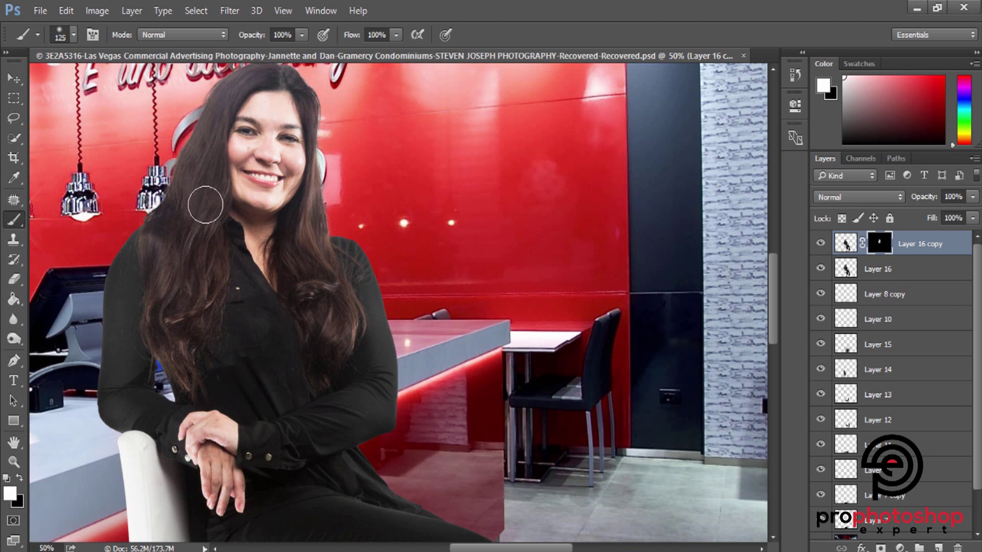
{"action": "key", "text": "bracketright"}
{"action": "key", "text": "bracketright"}
{"action": "scroll", "coordinate": [228, 363], "scroll_direction": "down", "scroll_amount": 2}
{"action": "key", "text": "bracketright"}
{"action": "key", "text": "bracketright"}
{"action": "key", "text": "bracketright"}
{"action": "scroll", "coordinate": [223, 423], "scroll_direction": "down", "scroll_amount": 2}
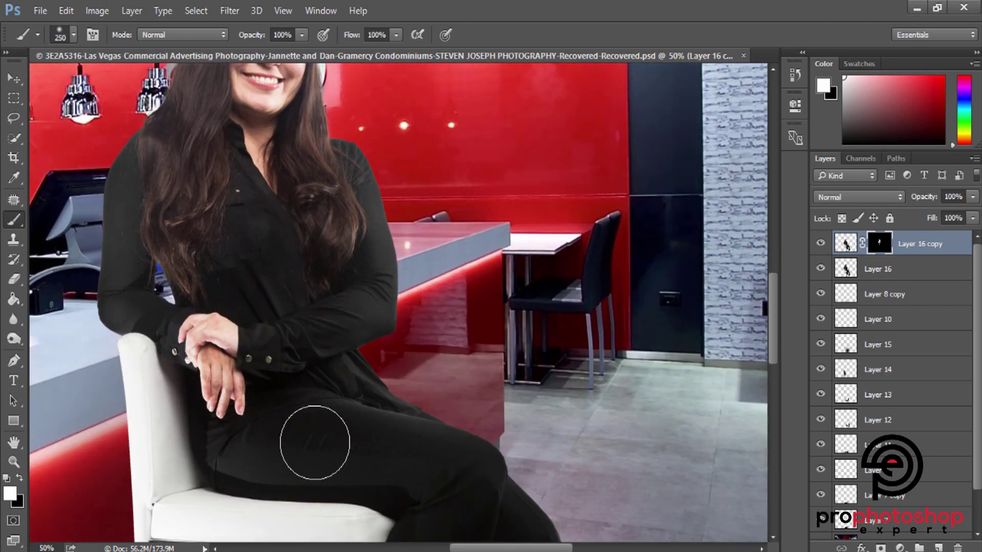
{"action": "scroll", "coordinate": [439, 472], "scroll_direction": "down", "scroll_amount": 3}
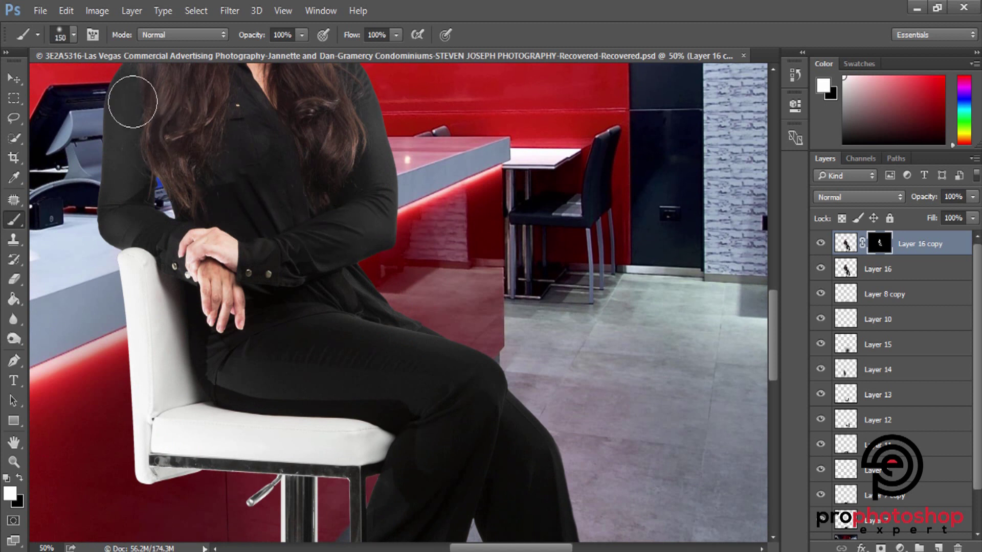
{"action": "scroll", "coordinate": [295, 292], "scroll_direction": "down", "scroll_amount": 4}
{"action": "key", "text": "bracketright"}
{"action": "key", "text": "bracketright"}
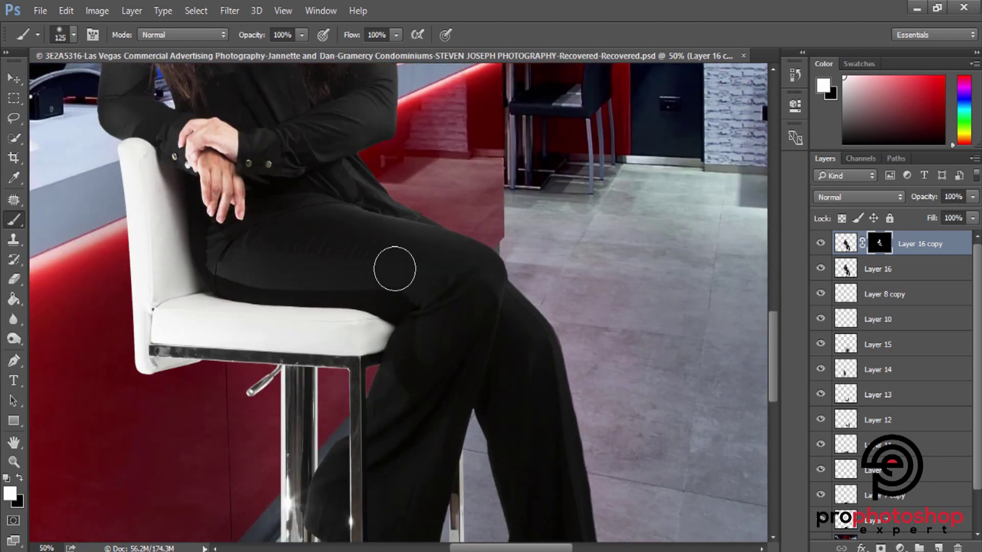
{"action": "key", "text": "bracketright"}
{"action": "key", "text": "bracketright"}
{"action": "scroll", "coordinate": [429, 390], "scroll_direction": "down", "scroll_amount": 3}
{"action": "key", "text": "bracketright"}
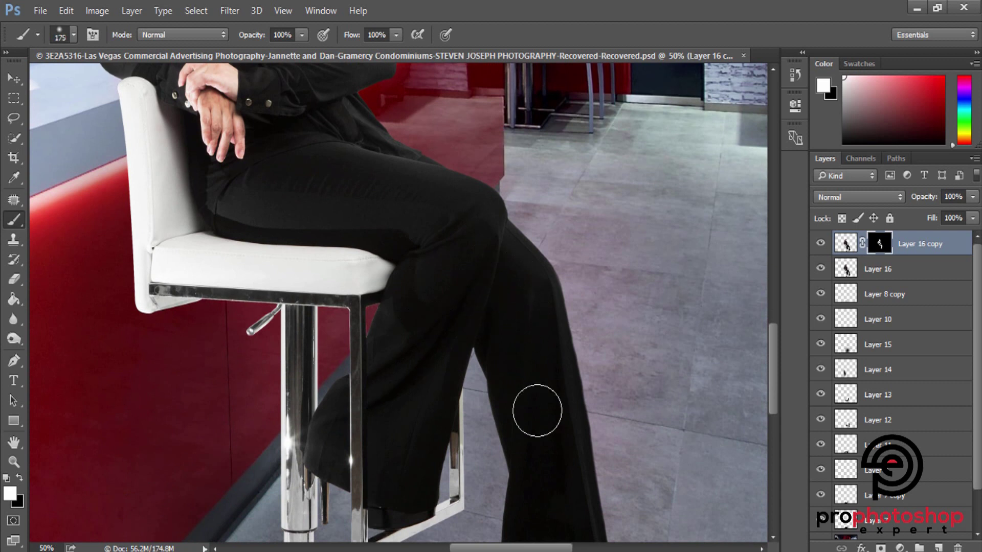
Zoom out to compare Layer 16 copy on and off in the whole scene, then select Layer 16.
{"action": "key", "text": "ctrl+minus"}
{"action": "key", "text": "ctrl+minus"}
{"action": "left_click", "coordinate": [821, 244]}
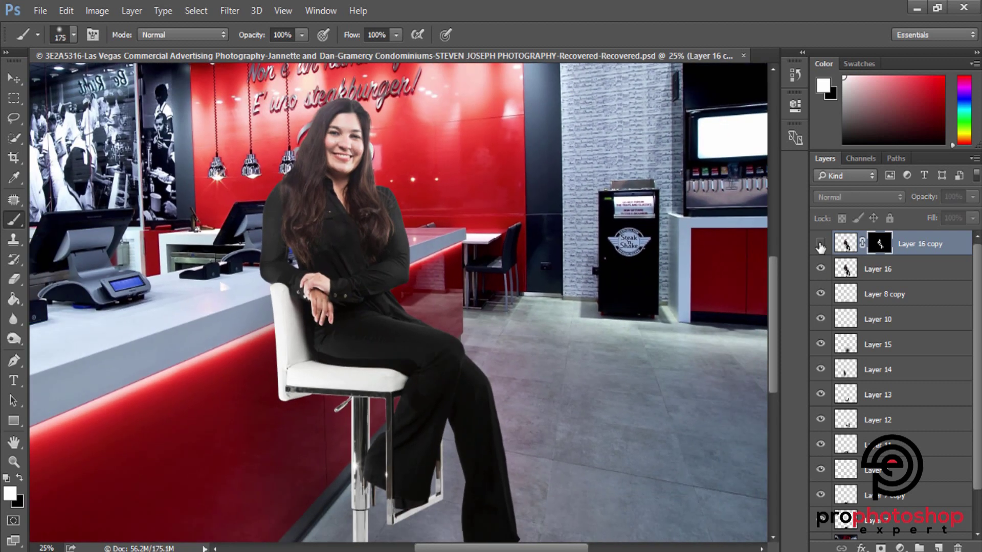
{"action": "left_click", "coordinate": [820, 244]}
{"action": "key", "text": "ctrl+minus"}
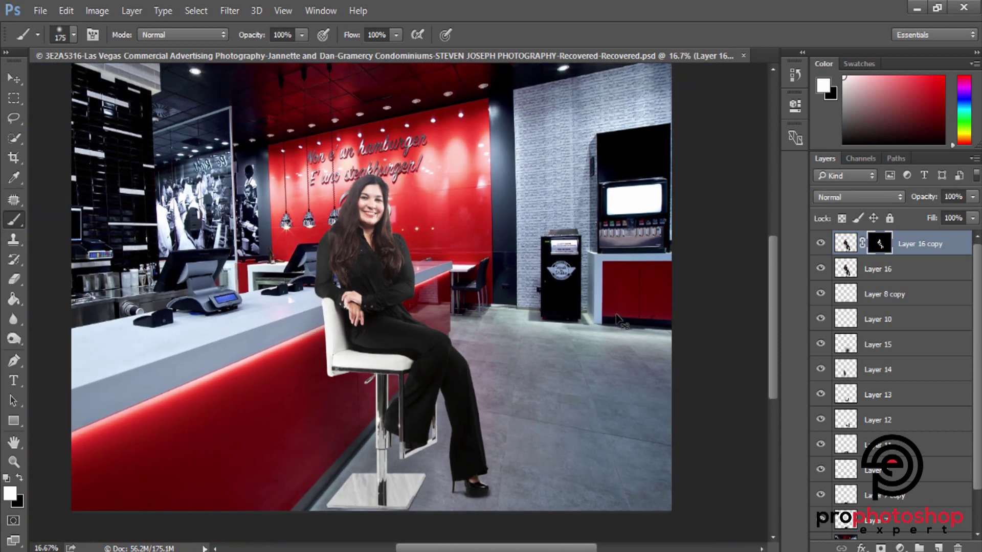
{"action": "key", "text": "ctrl+minus"}
{"action": "key", "text": "ctrl+a"}
{"action": "key", "text": "ctrl+plus"}
{"action": "key", "text": "ctrl+plus"}
{"action": "key", "text": "ctrl+plus"}
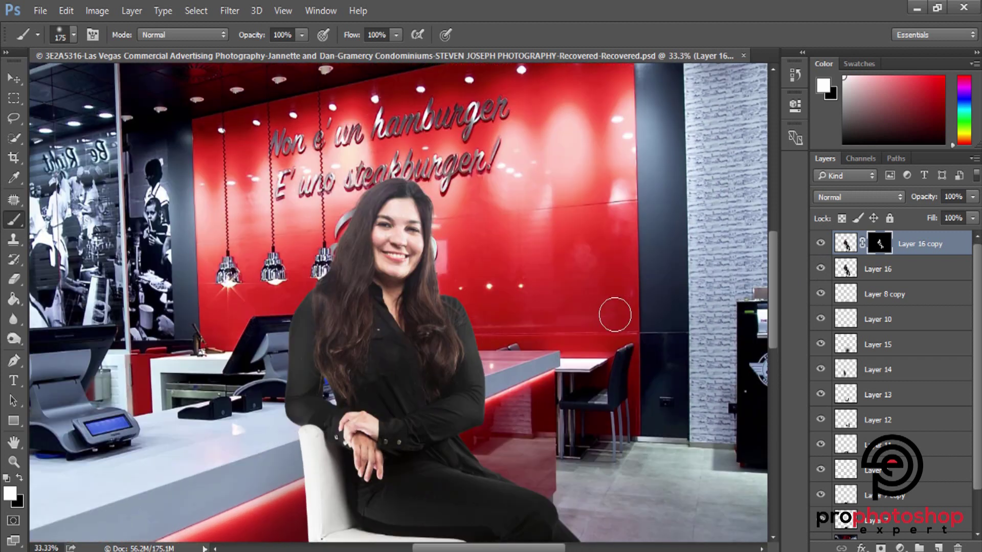
{"action": "key", "text": "ctrl+plus"}
{"action": "left_click", "coordinate": [892, 271]}
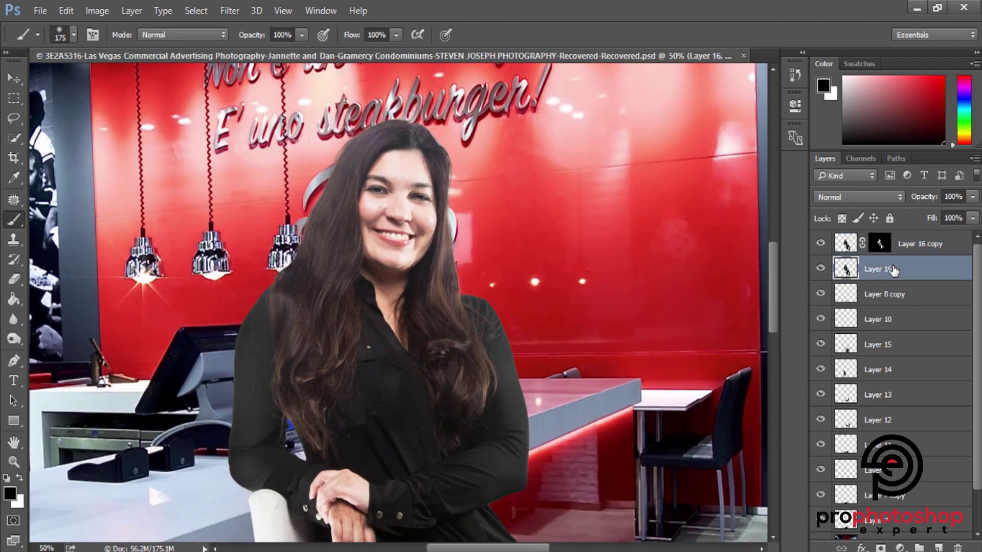
Apply Layer 16 copy's layer mask, then trial a Curves midtone darkening and cancel it.
{"action": "right_click", "coordinate": [918, 249]}
{"action": "left_click", "coordinate": [674, 511]}
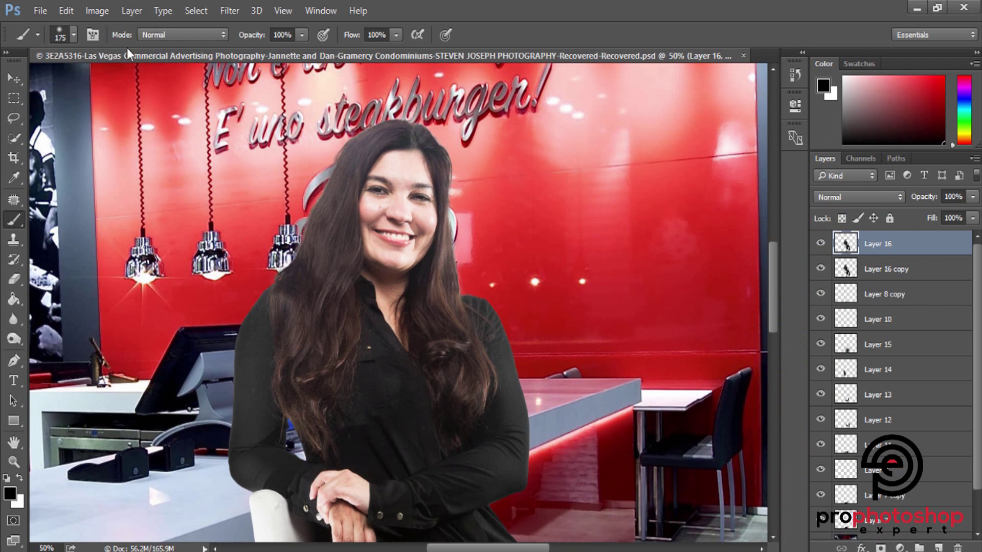
{"action": "left_click", "coordinate": [97, 11]}
{"action": "mouse_move", "coordinate": [118, 50]}
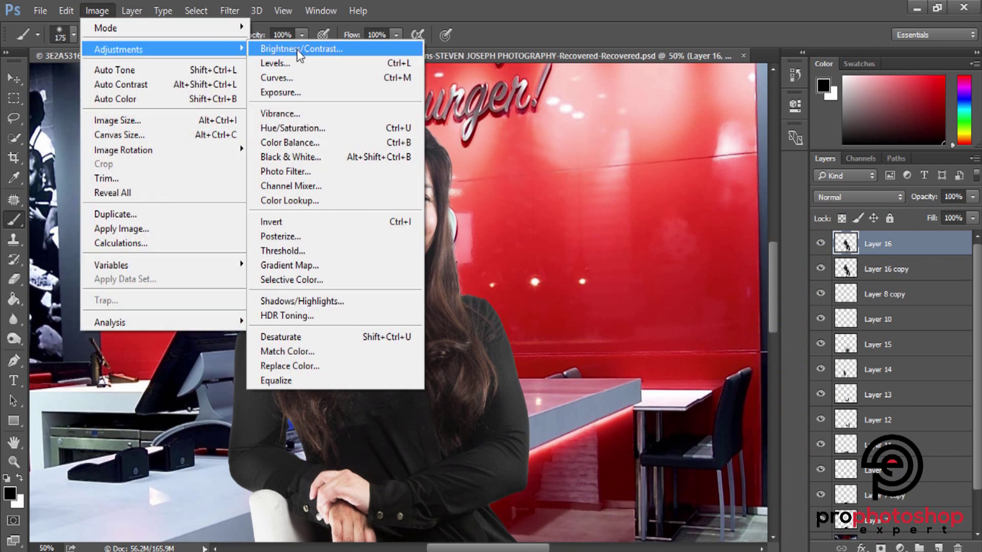
{"action": "left_click", "coordinate": [287, 77]}
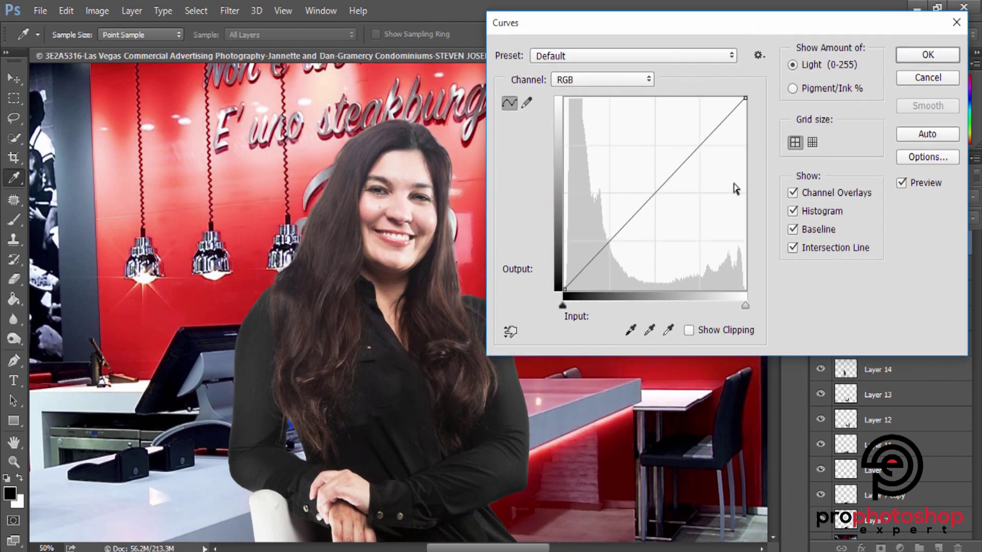
{"action": "left_click_drag", "start_coordinate": [660, 195], "coordinate": [654, 204]}
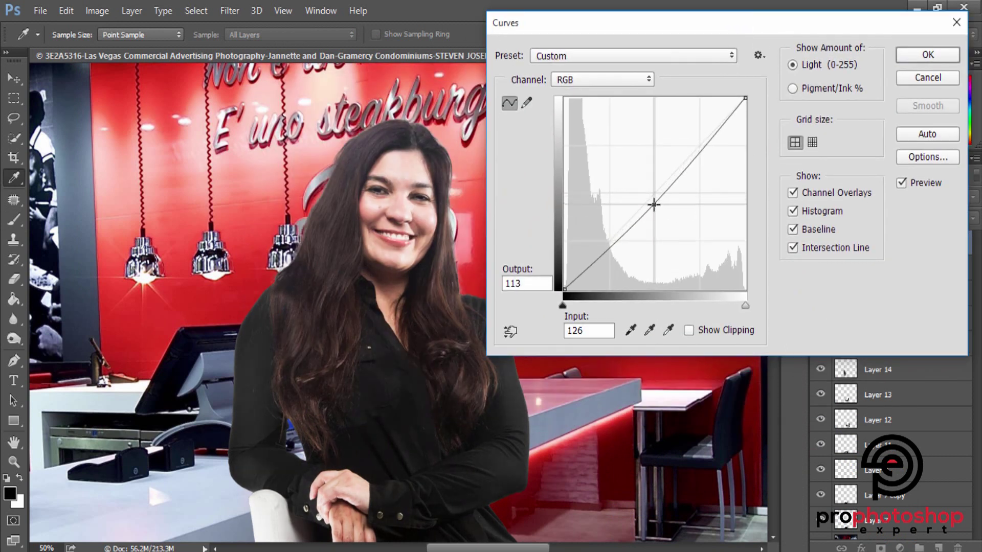
{"action": "left_click", "coordinate": [927, 77]}
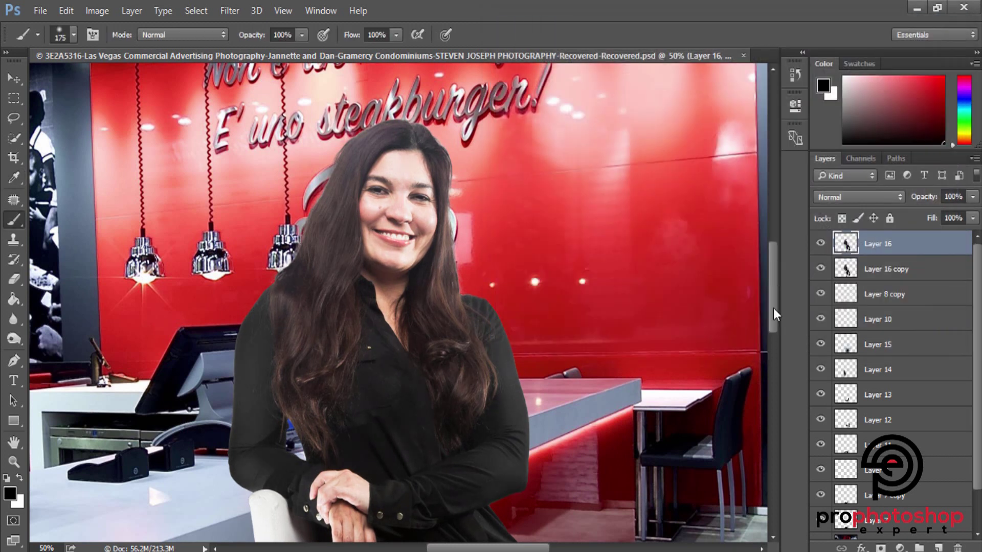
Delete Layer 16 and duplicate the woman onto a new layer with her outline selected.
{"action": "key", "text": "Delete"}
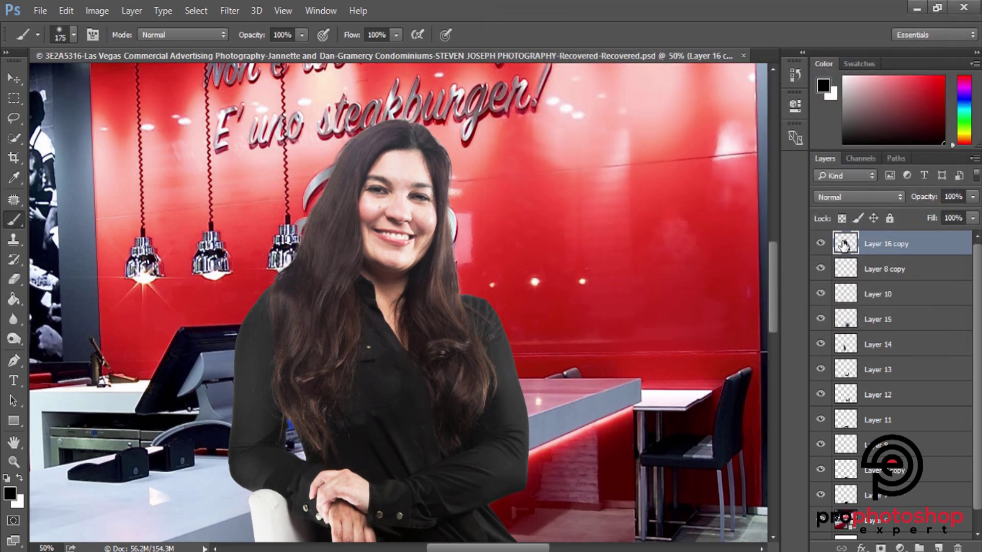
{"action": "key", "text": "ctrl+j"}
{"action": "left_click", "coordinate": [844, 244], "text": "ctrl"}
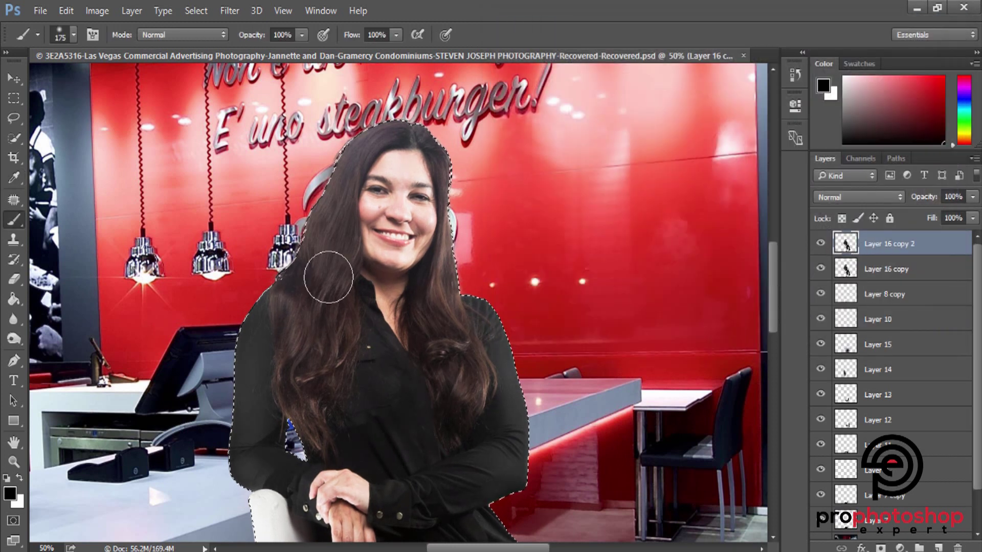
Lighten the outfit's midtones with the Dodge tool at 50% exposure, using a 125–200 px brush.
{"action": "left_click", "coordinate": [13, 338]}
{"action": "left_click", "coordinate": [47, 337]}
{"action": "scroll", "coordinate": [344, 294], "scroll_direction": "up", "scroll_amount": 1}
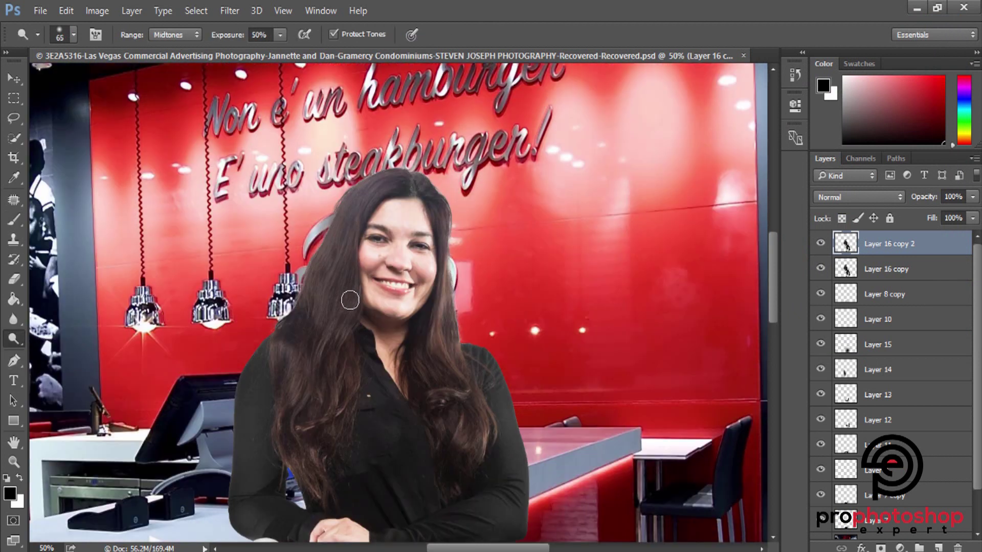
{"action": "scroll", "coordinate": [344, 293], "scroll_direction": "up", "scroll_amount": 1}
{"action": "key", "text": "bracketleft"}
{"action": "key", "text": "bracketright"}
{"action": "key", "text": "bracketright"}
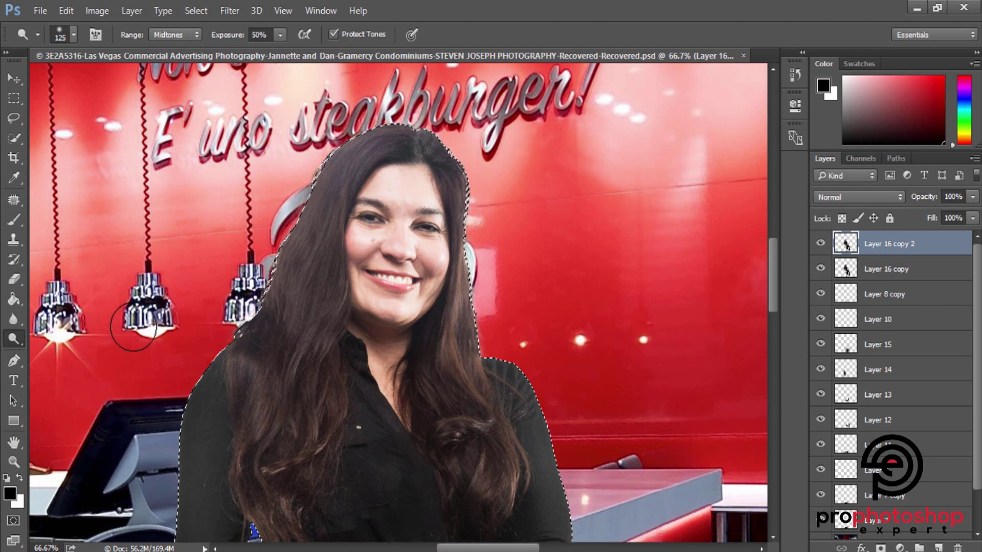
{"action": "left_click", "coordinate": [16, 340]}
{"action": "left_click", "coordinate": [46, 352]}
{"action": "scroll", "coordinate": [246, 307], "scroll_direction": "up", "scroll_amount": 1}
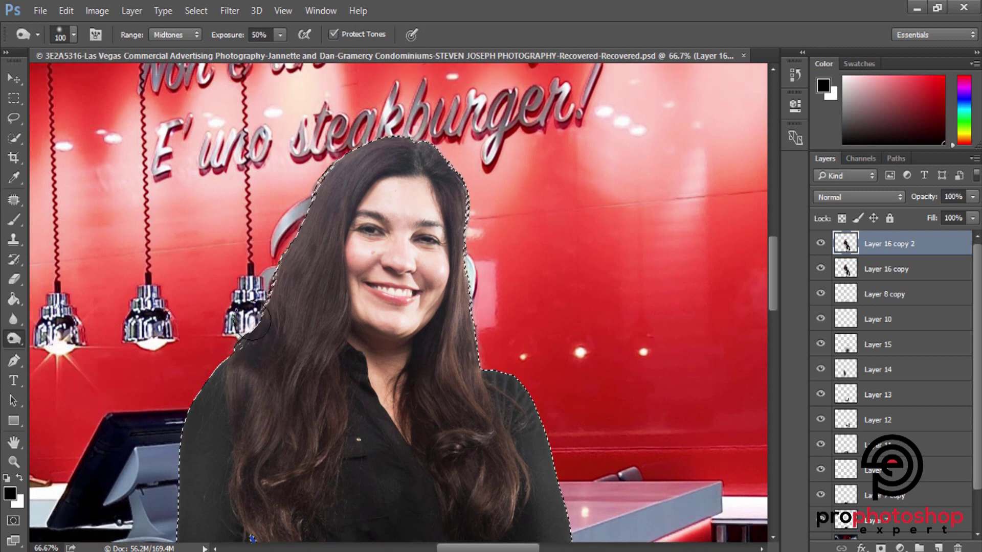
{"action": "key", "text": "bracketright"}
{"action": "key", "text": "bracketright"}
{"action": "key", "text": "bracketleft"}
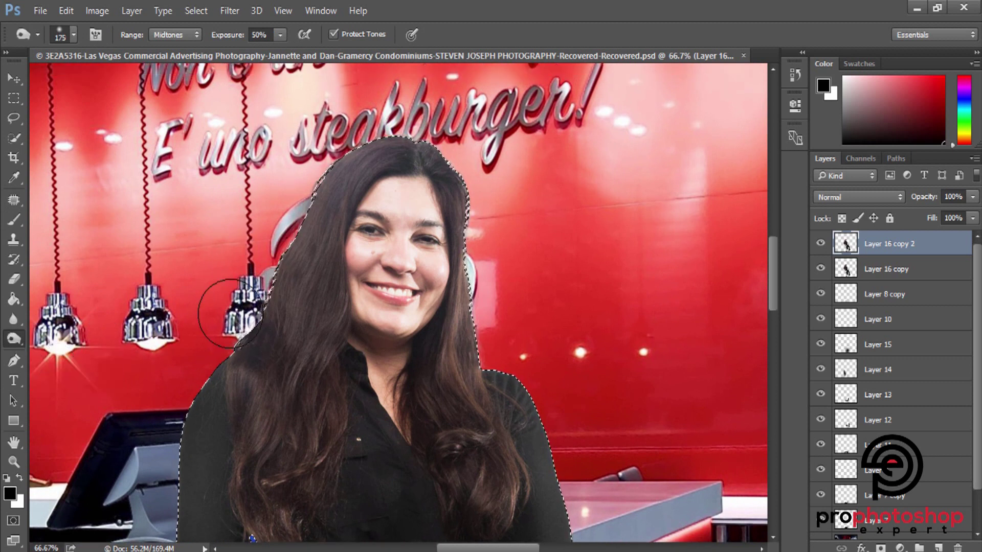
{"action": "scroll", "coordinate": [225, 296], "scroll_direction": "up", "scroll_amount": 2}
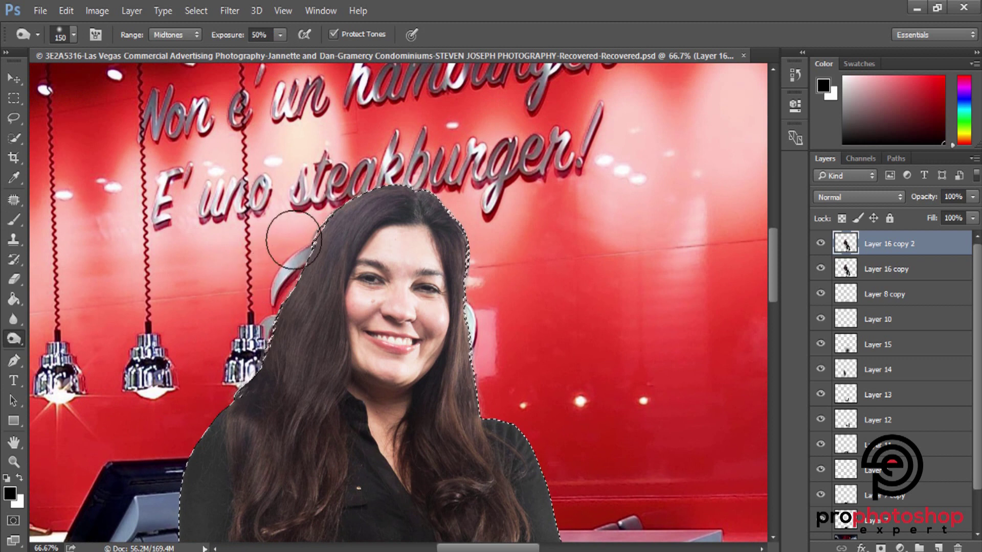
{"action": "key", "text": "bracketright"}
{"action": "scroll", "coordinate": [294, 238], "scroll_direction": "up", "scroll_amount": 2}
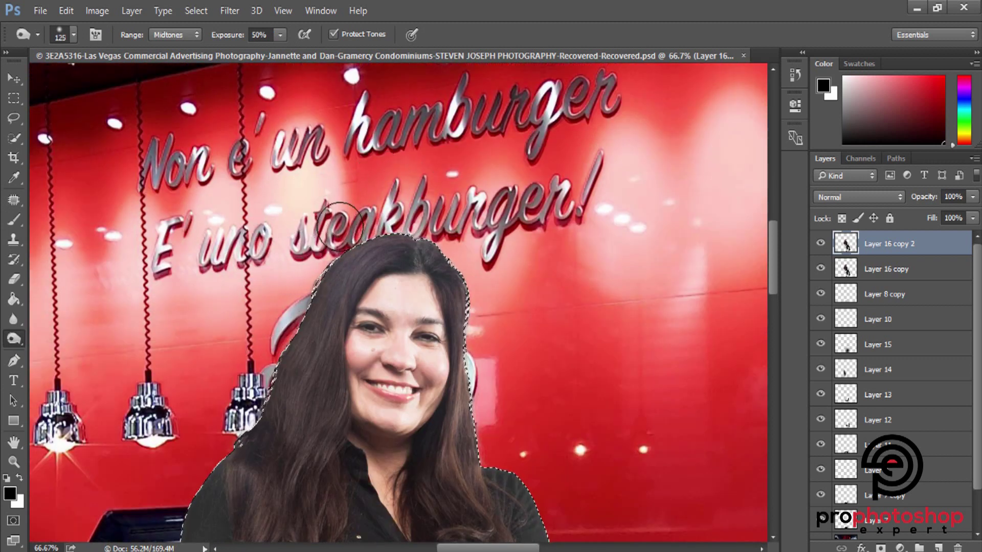
{"action": "key", "text": "bracketleft"}
{"action": "scroll", "coordinate": [525, 294], "scroll_direction": "down", "scroll_amount": 2}
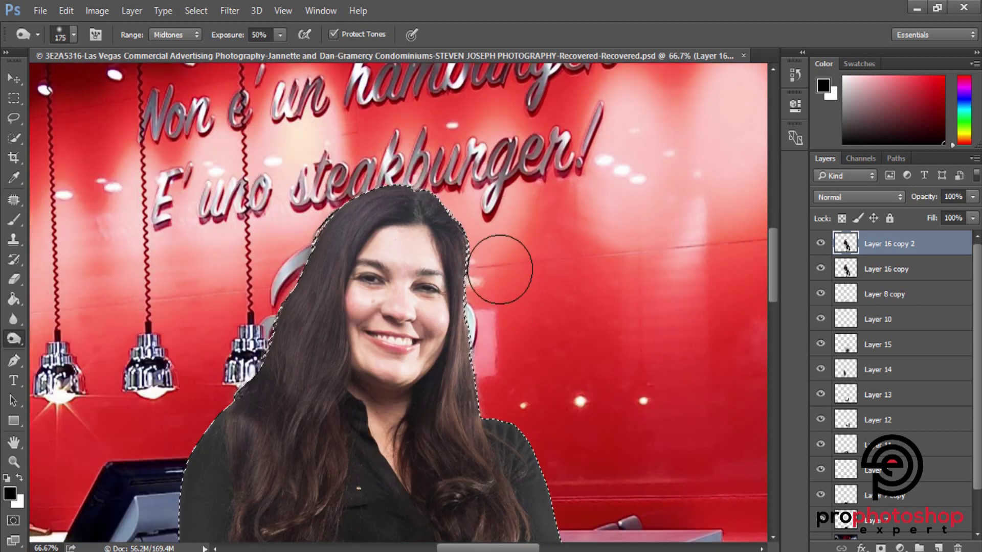
{"action": "key", "text": "bracketright"}
{"action": "key", "text": "bracketright"}
{"action": "scroll", "coordinate": [540, 368], "scroll_direction": "down", "scroll_amount": 2}
{"action": "key", "text": "bracketleft"}
{"action": "key", "text": "bracketleft"}
{"action": "key", "text": "bracketleft"}
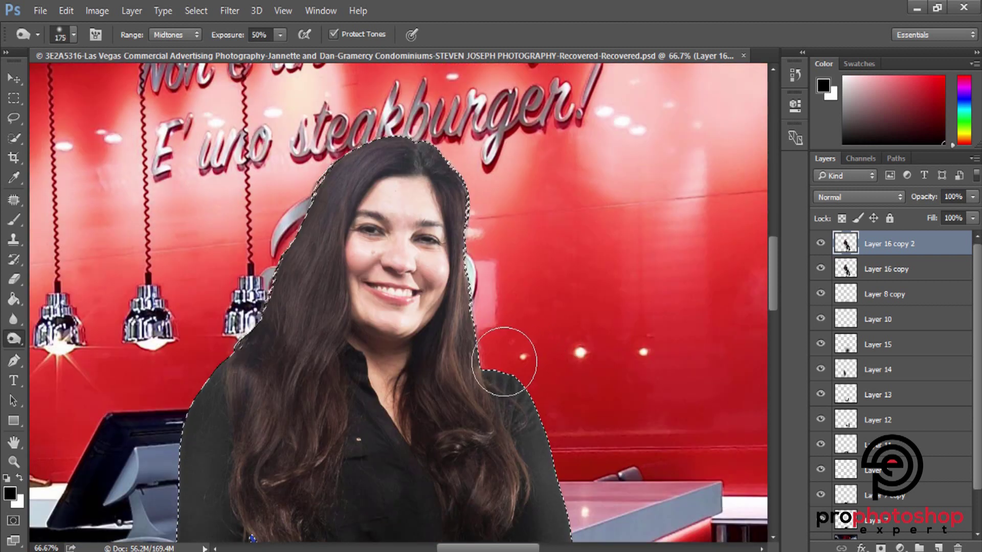
Compare the top layer on and off, then keep dodging the trousers and jacket at 175–250 px.
{"action": "left_click", "coordinate": [820, 244]}
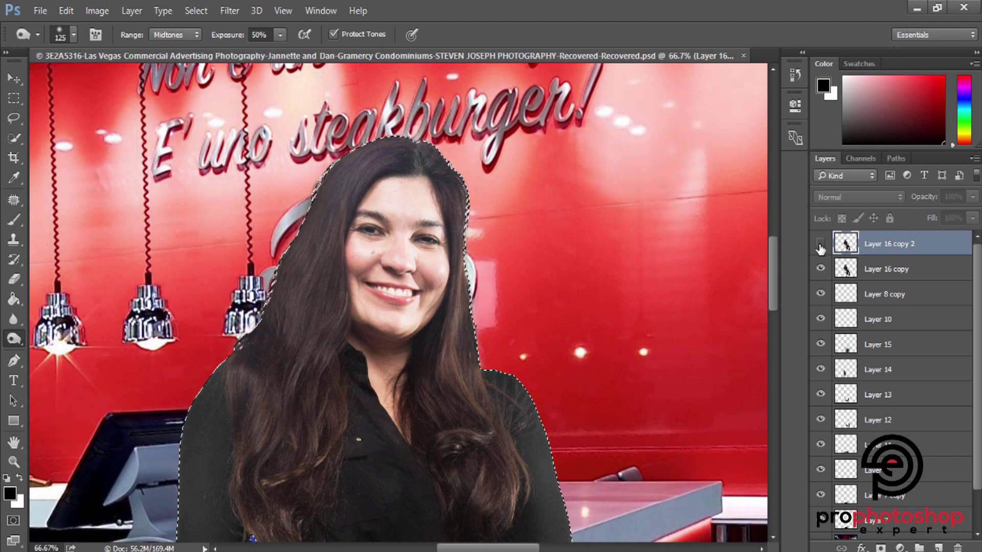
{"action": "left_click", "coordinate": [820, 245]}
{"action": "scroll", "coordinate": [334, 361], "scroll_direction": "down", "scroll_amount": 1}
{"action": "scroll", "coordinate": [334, 361], "scroll_direction": "down", "scroll_amount": 2}
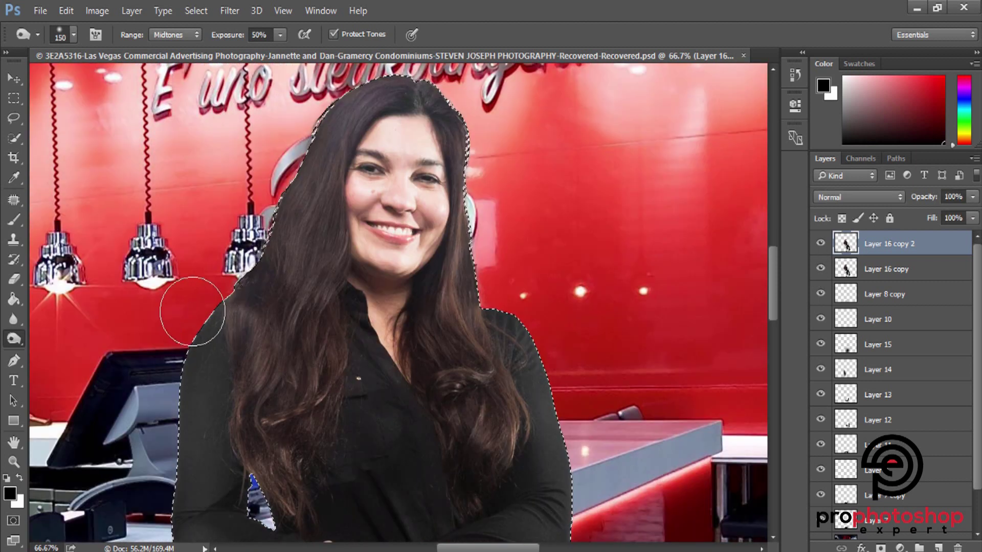
{"action": "key", "text": "bracketright"}
{"action": "key", "text": "bracketright"}
{"action": "key", "text": "bracketright"}
{"action": "scroll", "coordinate": [115, 353], "scroll_direction": "down", "scroll_amount": 2}
{"action": "key", "text": "bracketleft"}
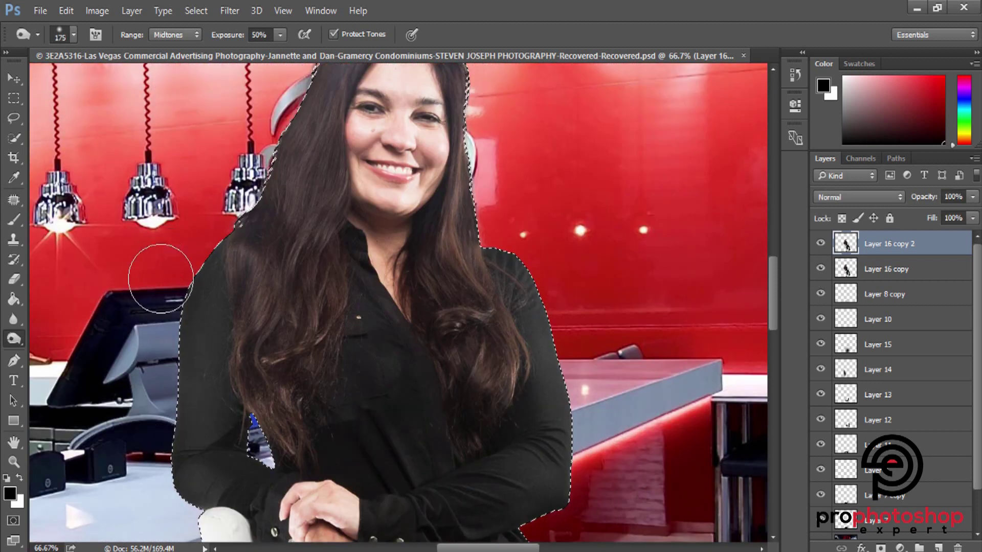
{"action": "scroll", "coordinate": [463, 390], "scroll_direction": "down", "scroll_amount": 5}
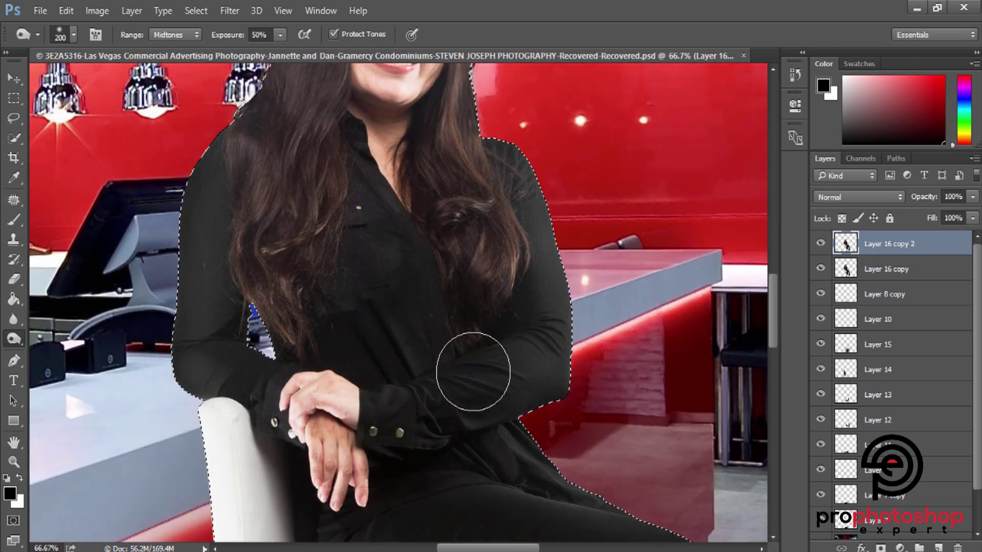
{"action": "scroll", "coordinate": [473, 373], "scroll_direction": "down", "scroll_amount": 2}
{"action": "key", "text": "bracketleft"}
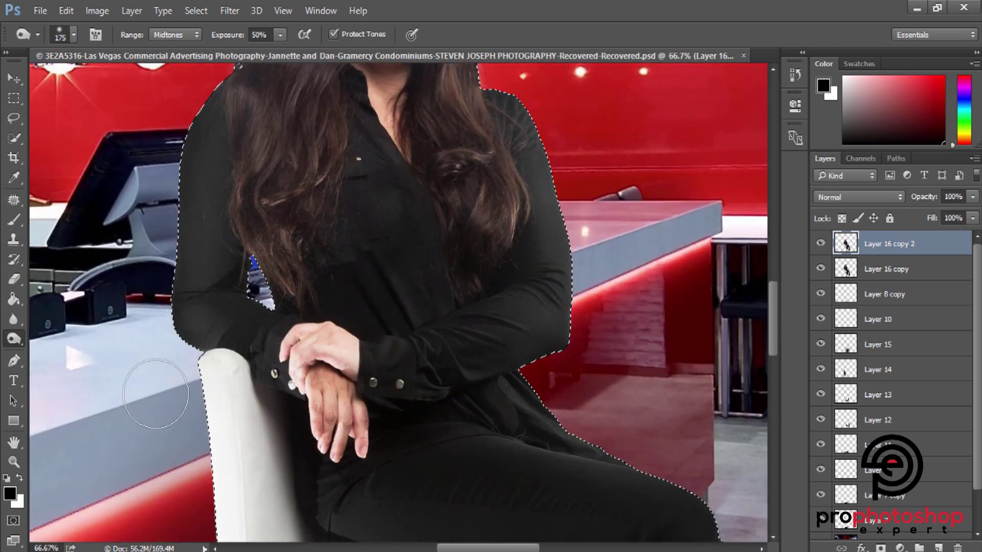
{"action": "scroll", "coordinate": [215, 399], "scroll_direction": "down", "scroll_amount": 2}
{"action": "key", "text": "bracketright"}
{"action": "key", "text": "bracketright"}
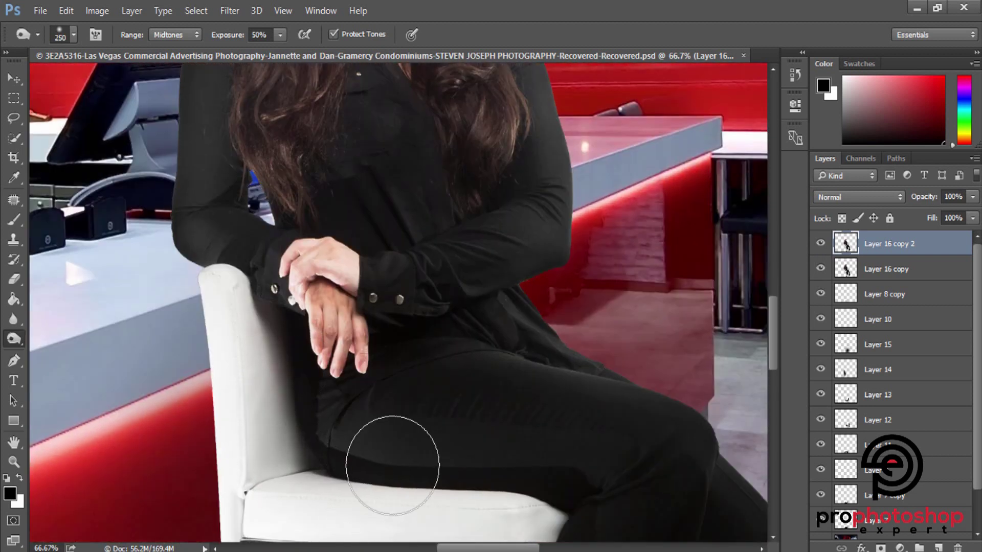
{"action": "key", "text": "ctrl+minus"}
{"action": "scroll", "coordinate": [283, 408], "scroll_direction": "down", "scroll_amount": 2}
{"action": "key", "text": "bracketleft"}
{"action": "key", "text": "bracketleft"}
{"action": "scroll", "coordinate": [511, 416], "scroll_direction": "down", "scroll_amount": 2}
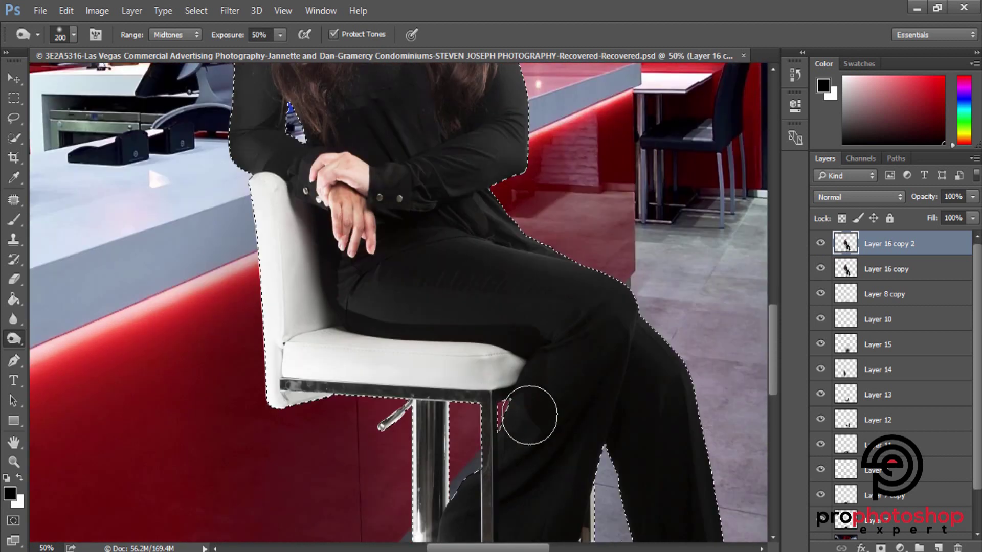
{"action": "scroll", "coordinate": [522, 422], "scroll_direction": "down", "scroll_amount": 1}
{"action": "scroll", "coordinate": [512, 442], "scroll_direction": "down", "scroll_amount": 1}
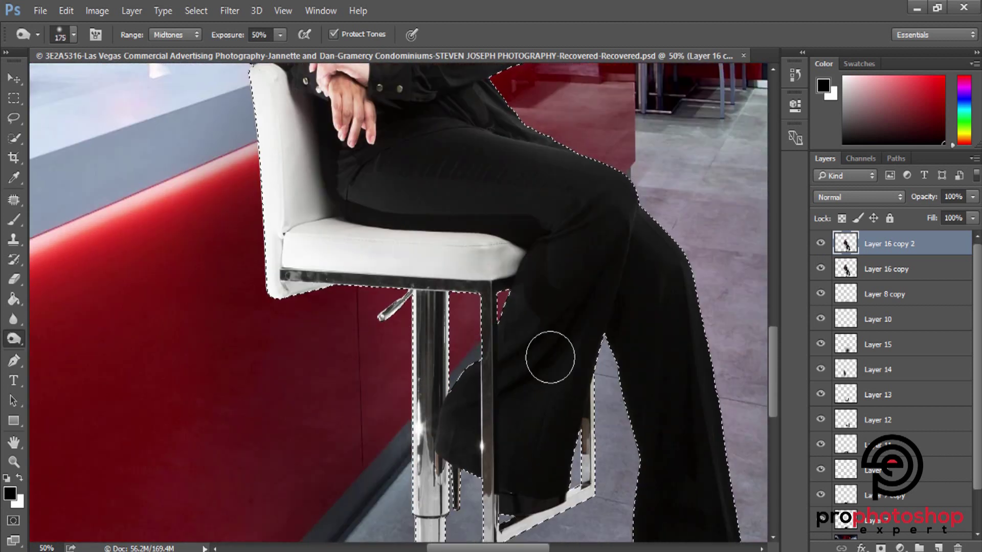
{"action": "scroll", "coordinate": [563, 383], "scroll_direction": "down", "scroll_amount": 2}
{"action": "key", "text": "bracketright"}
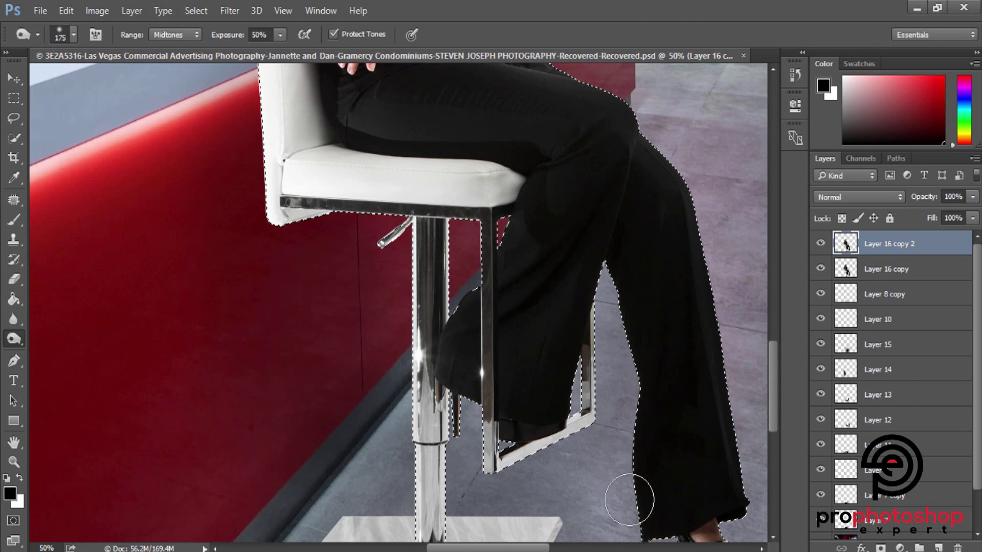
{"action": "scroll", "coordinate": [629, 384], "scroll_direction": "down", "scroll_amount": 2}
Dodge the lower legs near the stool base with a 500 px brush, compare, and deselect.
{"action": "key", "text": "ctrl+minus"}
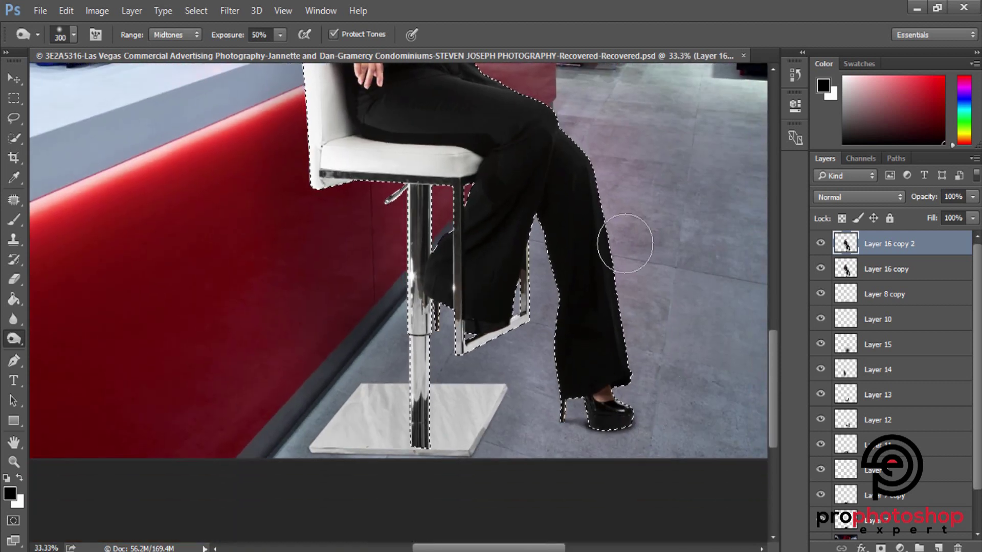
{"action": "scroll", "coordinate": [619, 153], "scroll_direction": "up", "scroll_amount": 3}
{"action": "key", "text": "bracketright"}
{"action": "key", "text": "bracketright"}
{"action": "key", "text": "bracketright"}
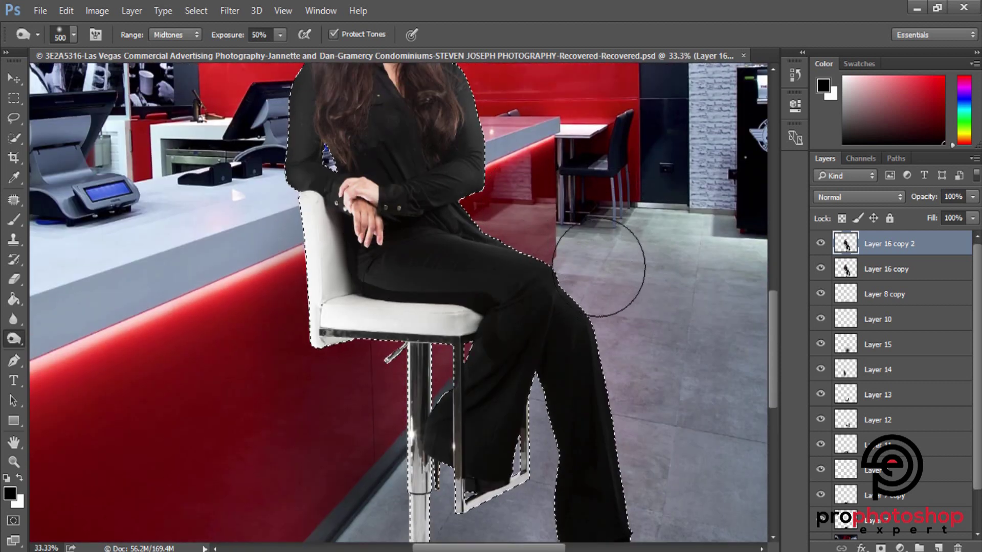
{"action": "scroll", "coordinate": [625, 259], "scroll_direction": "up", "scroll_amount": 2}
{"action": "scroll", "coordinate": [635, 328], "scroll_direction": "up", "scroll_amount": 1}
{"action": "left_click", "coordinate": [820, 244]}
{"action": "left_click", "coordinate": [821, 244]}
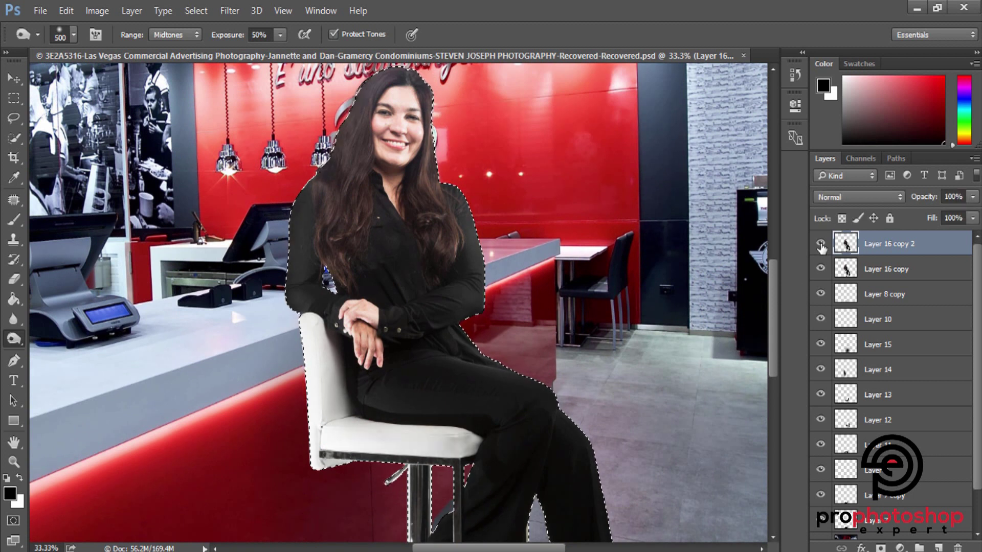
{"action": "left_click", "coordinate": [820, 245]}
{"action": "scroll", "coordinate": [613, 315], "scroll_direction": "up", "scroll_amount": 1}
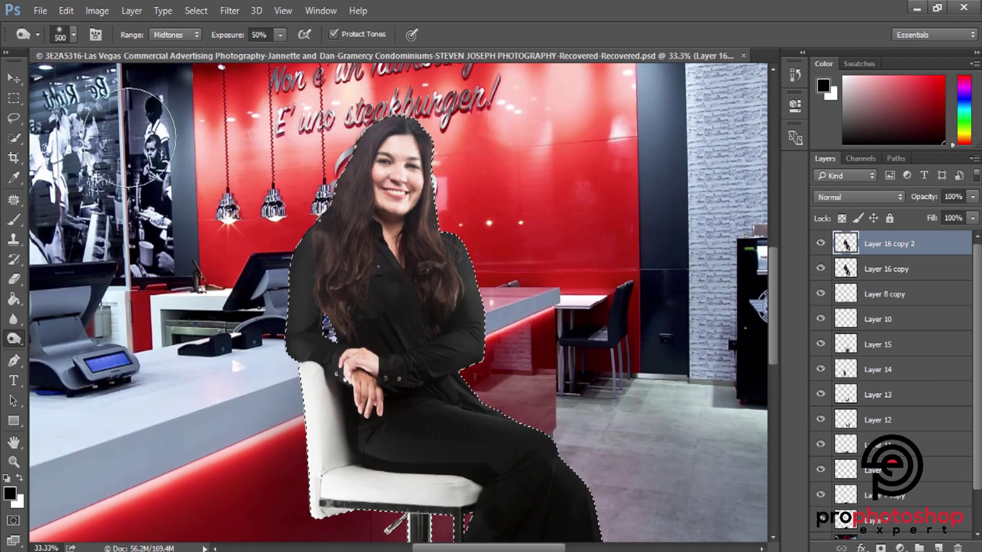
{"action": "left_click", "coordinate": [14, 98]}
{"action": "left_click", "coordinate": [142, 200]}
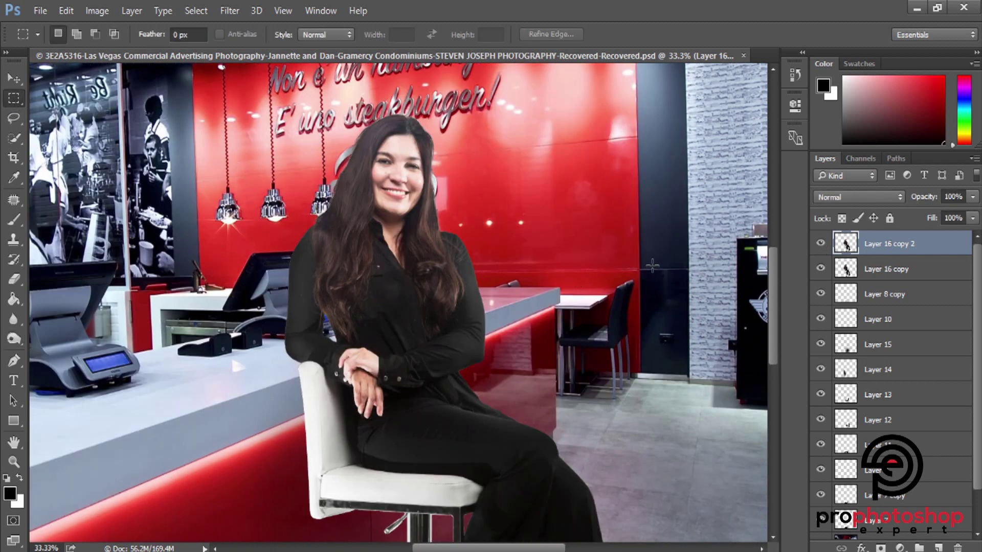
Compare the composite and the woman's face with Layer 16 copy 2 hidden and shown.
{"action": "key", "text": "ctrl+minus"}
{"action": "key", "text": "ctrl+minus"}
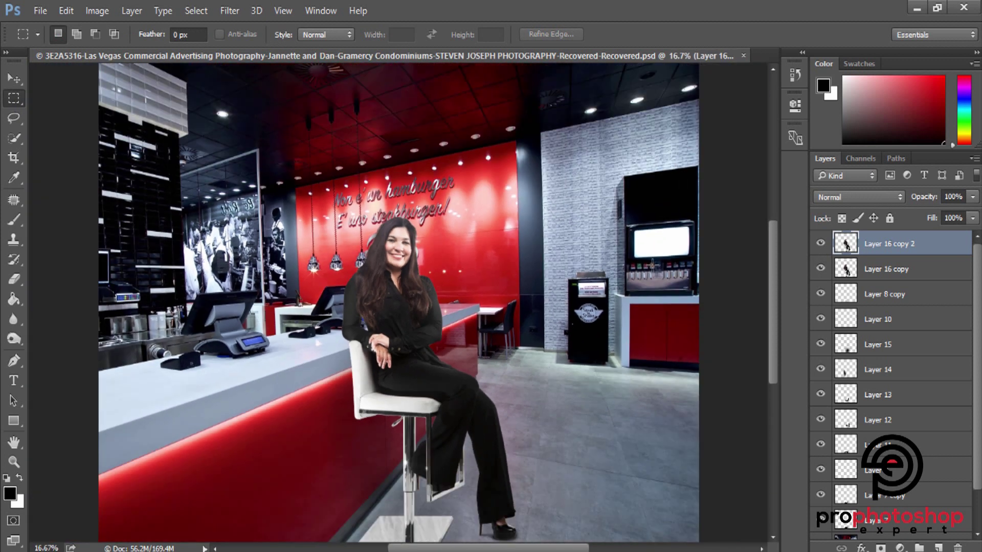
{"action": "key", "text": "ctrl+minus"}
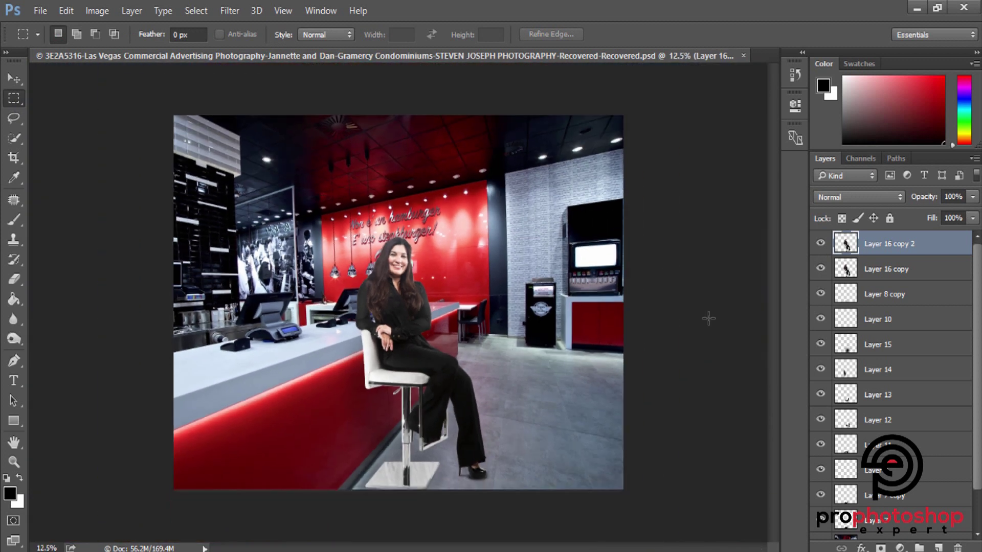
{"action": "left_click", "coordinate": [821, 244]}
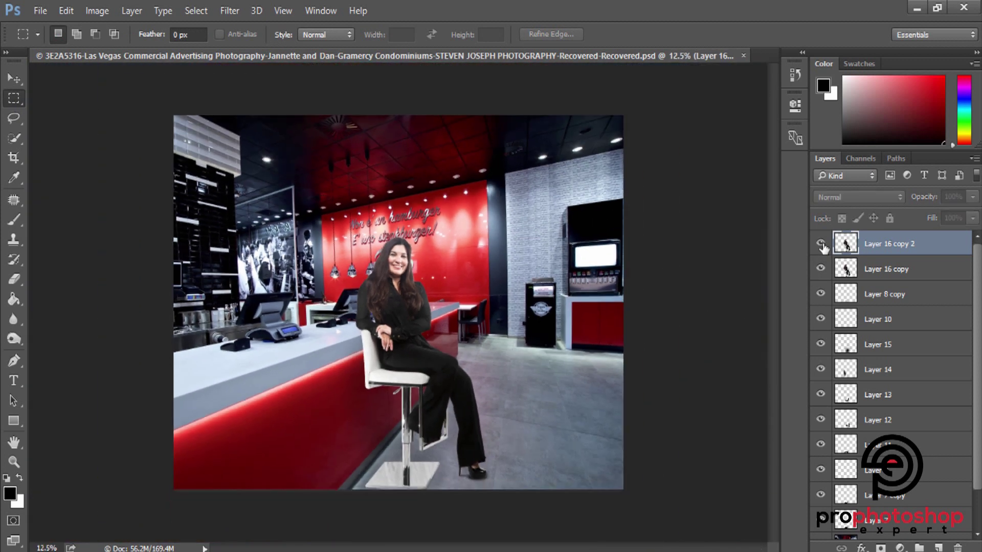
{"action": "left_click", "coordinate": [14, 462]}
{"action": "left_click", "coordinate": [402, 244]}
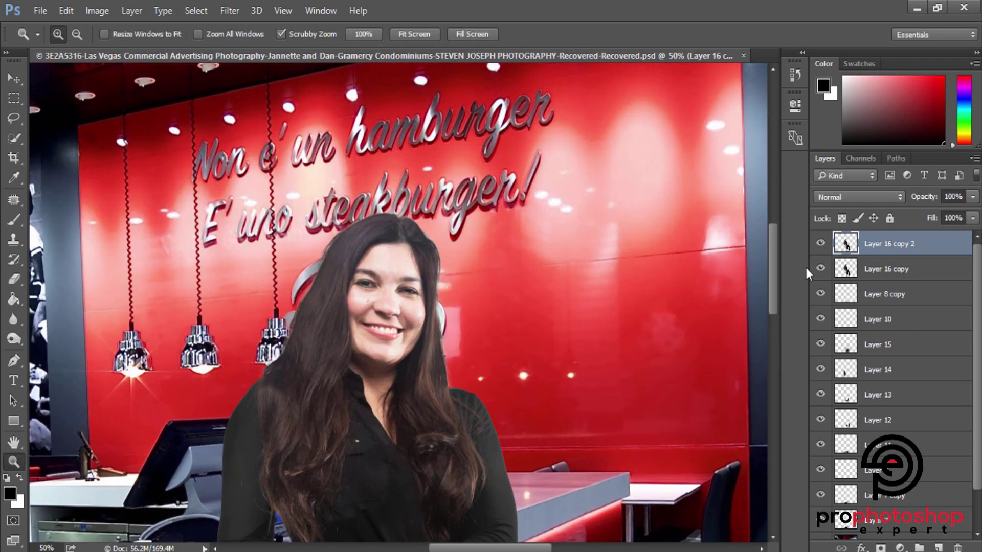
{"action": "left_click", "coordinate": [821, 244]}
{"action": "left_click", "coordinate": [821, 243]}
{"action": "left_click", "coordinate": [820, 244]}
{"action": "left_click", "coordinate": [821, 244]}
Merge Layer 16 copy into Layer 16 copy 2 and duplicate it as Layer 16 copy 3.
{"action": "left_click", "coordinate": [895, 269], "text": "shift"}
{"action": "right_click", "coordinate": [894, 270]}
{"action": "left_click", "coordinate": [627, 509]}
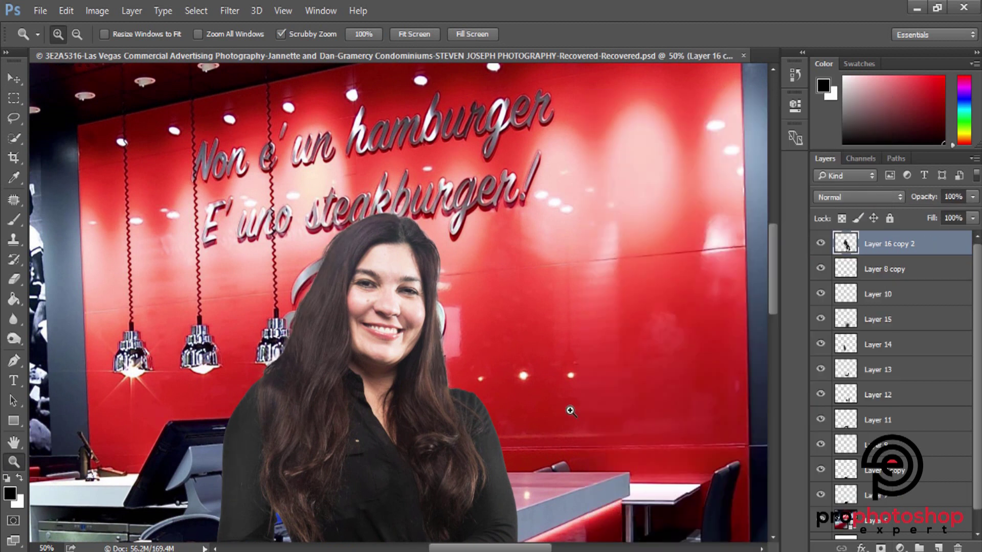
{"action": "key", "text": "ctrl+1"}
{"action": "key", "text": "ctrl+j"}
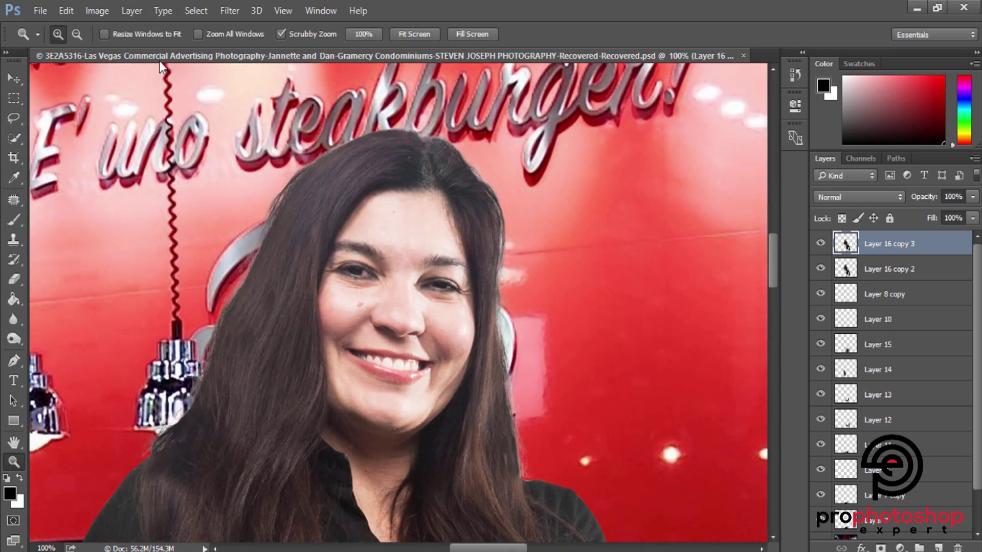
Darken Layer 16 copy 3's midtones with Curves to output 104, hidden behind a black mask.
{"action": "left_click", "coordinate": [97, 11]}
{"action": "mouse_move", "coordinate": [118, 49]}
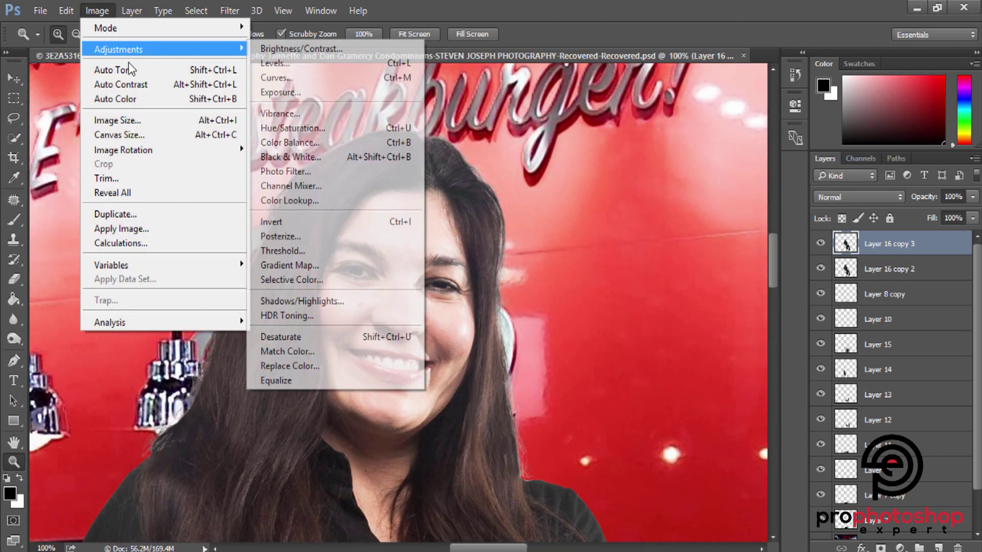
{"action": "left_click", "coordinate": [284, 77]}
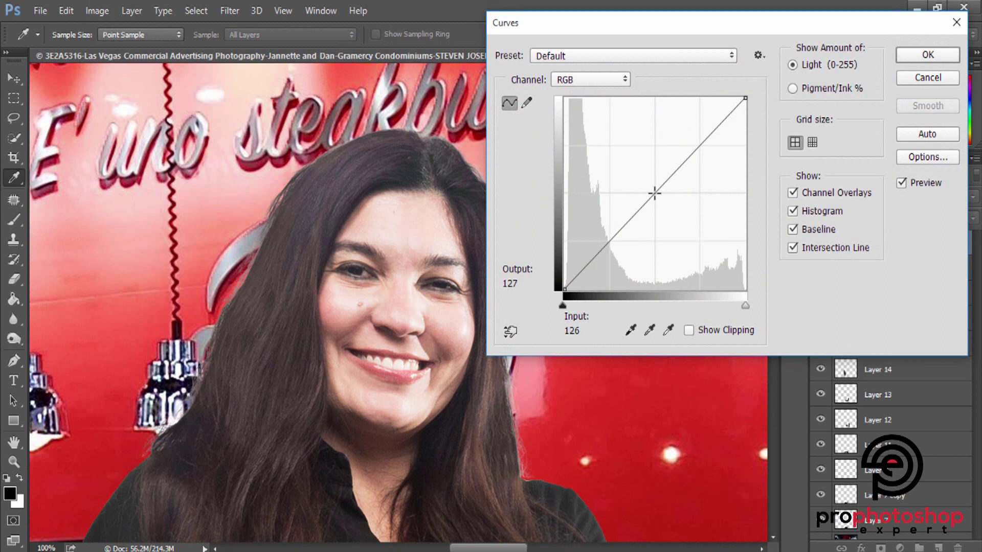
{"action": "left_click_drag", "start_coordinate": [654, 192], "coordinate": [654, 211]}
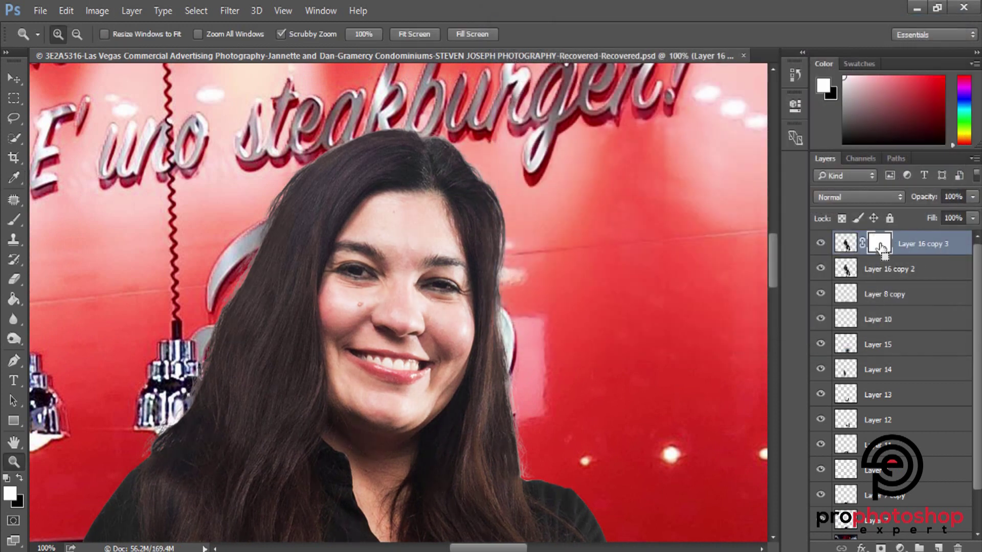
{"action": "key", "text": "ctrl+i"}
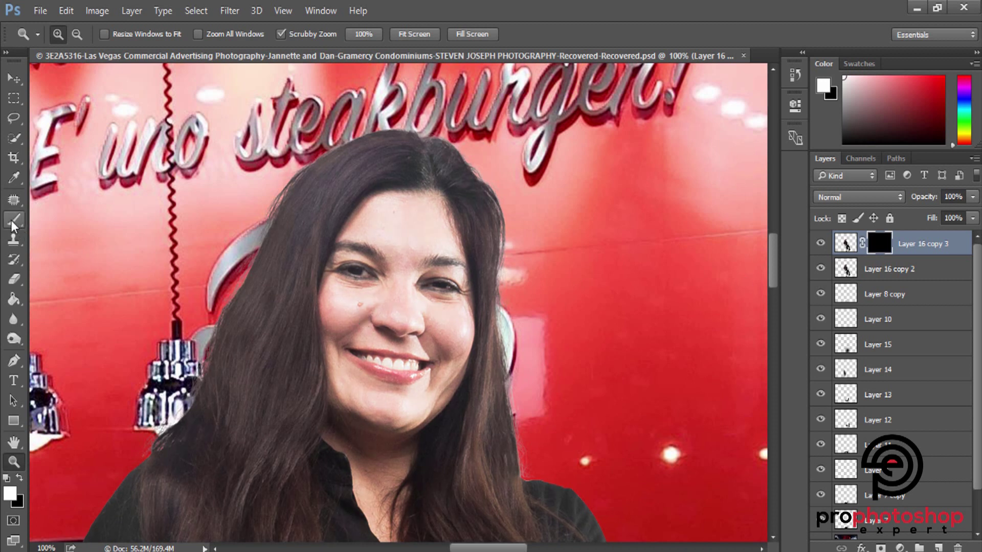
{"action": "left_click", "coordinate": [13, 221]}
At 200% zoom, paint the darker version back along the hairline with a 30 px brush.
{"action": "key", "text": "ctrl+plus"}
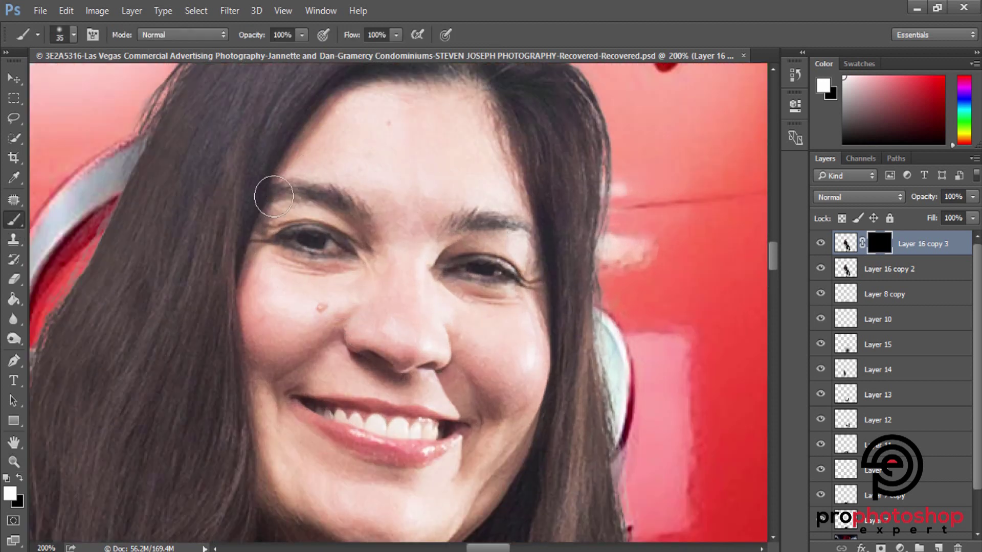
{"action": "key", "text": "bracketleft"}
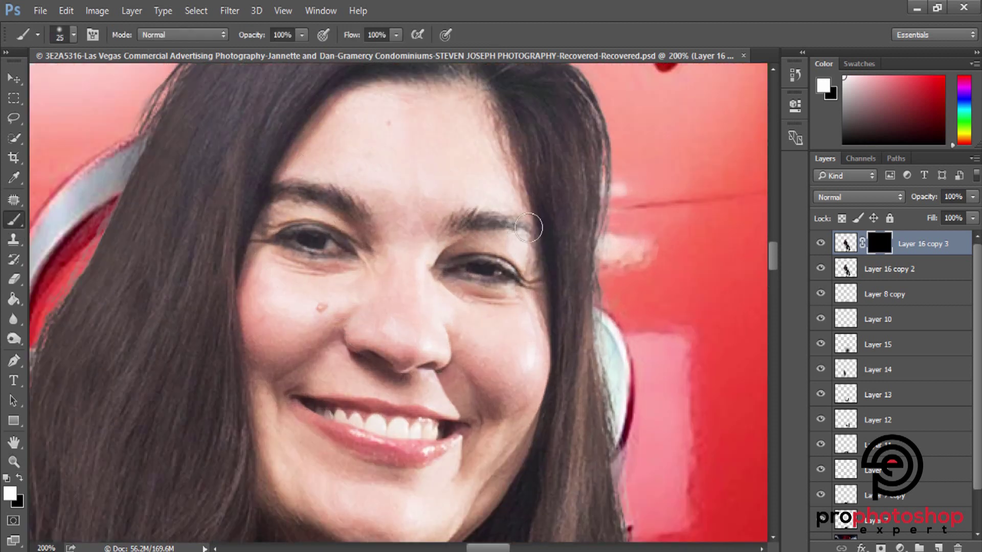
{"action": "scroll", "coordinate": [527, 225], "scroll_direction": "up", "scroll_amount": 3}
{"action": "left_click_drag", "start_coordinate": [505, 193], "coordinate": [536, 277]}
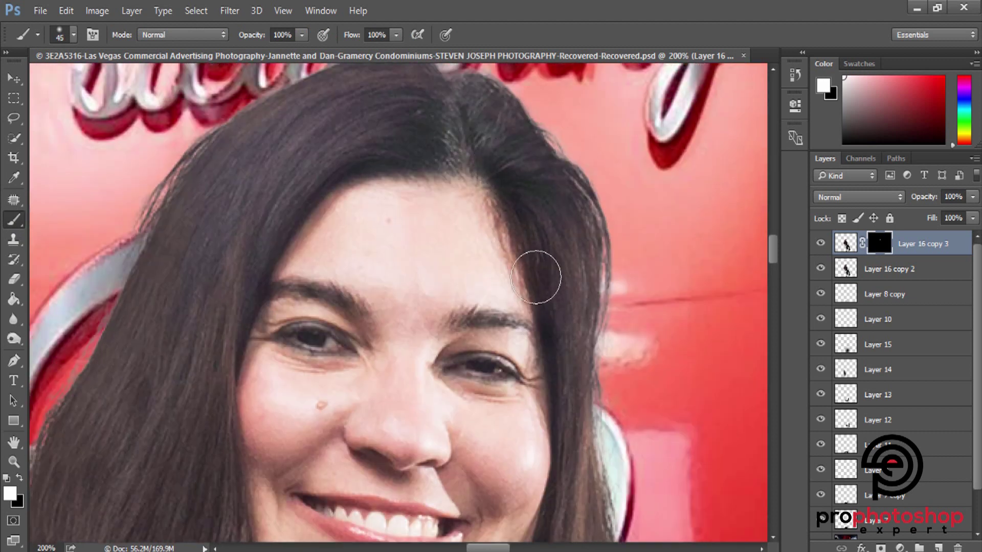
{"action": "scroll", "coordinate": [351, 285], "scroll_direction": "down", "scroll_amount": 2}
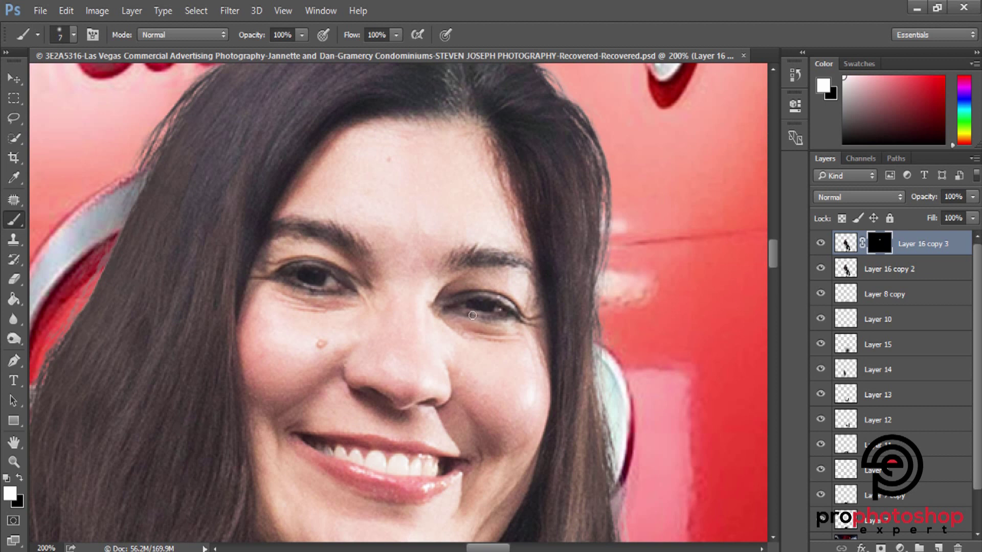
Paint darkening onto the face edges and neck hair with a 40–100 px brush, then compare.
{"action": "key", "text": "bracketright"}
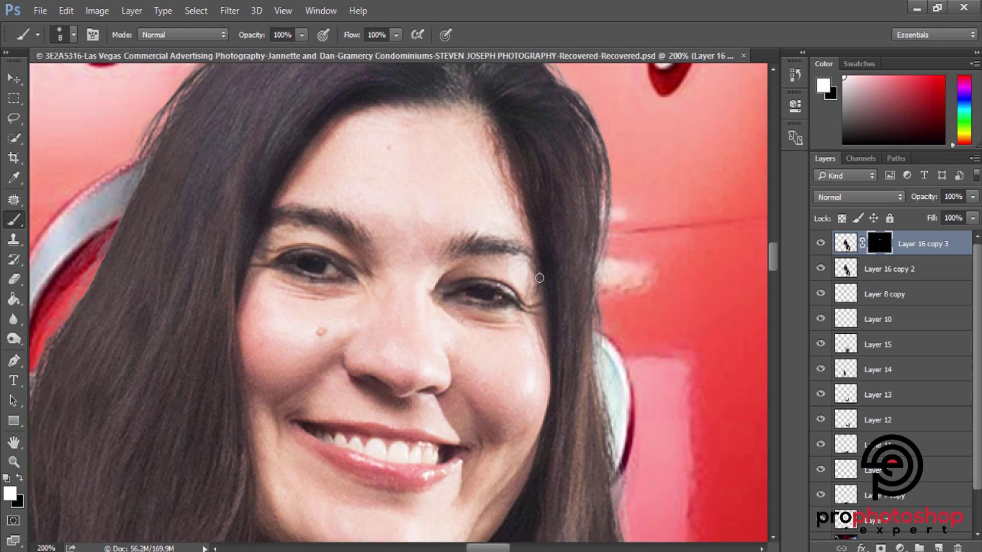
{"action": "scroll", "coordinate": [445, 313], "scroll_direction": "down", "scroll_amount": 3}
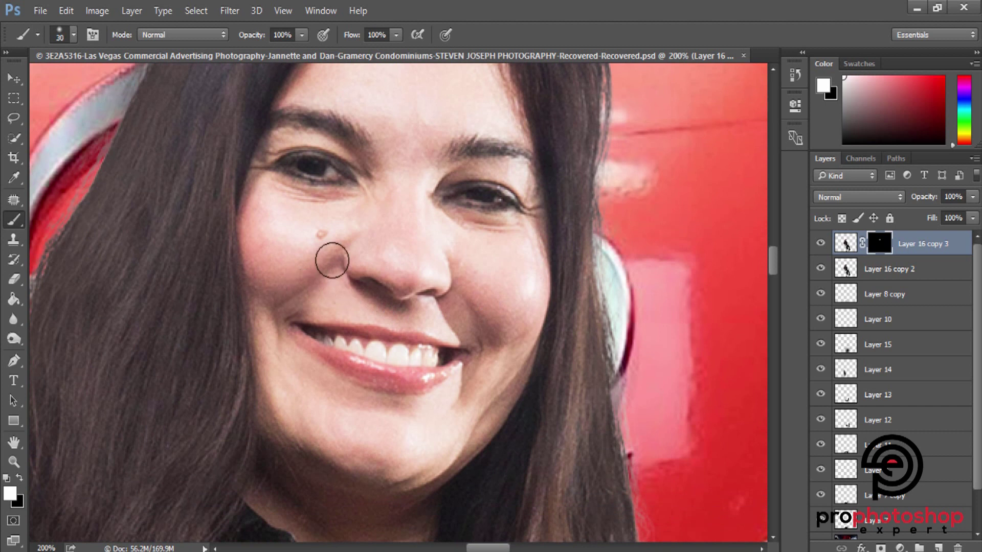
{"action": "key", "text": "bracketright"}
{"action": "scroll", "coordinate": [512, 350], "scroll_direction": "down", "scroll_amount": 3}
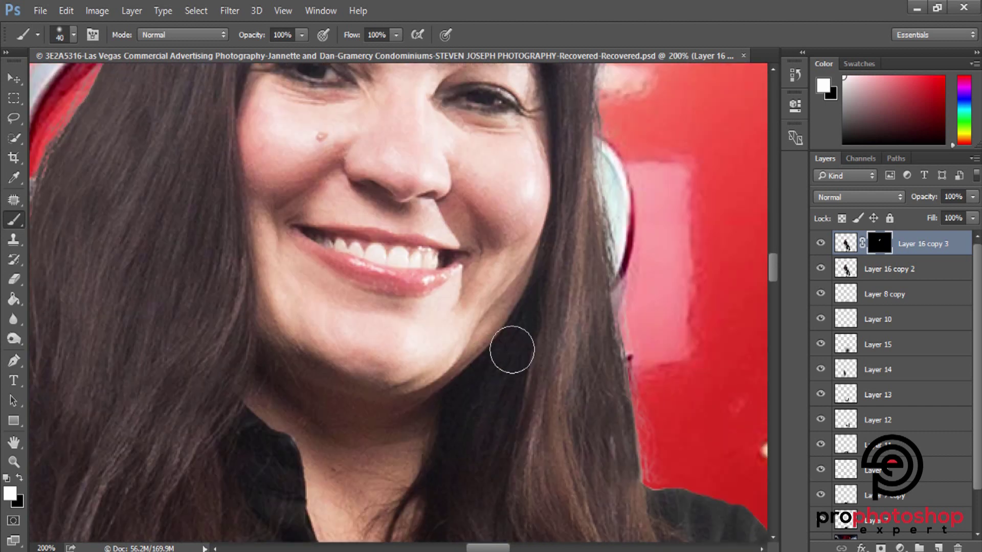
{"action": "key", "text": "bracketright"}
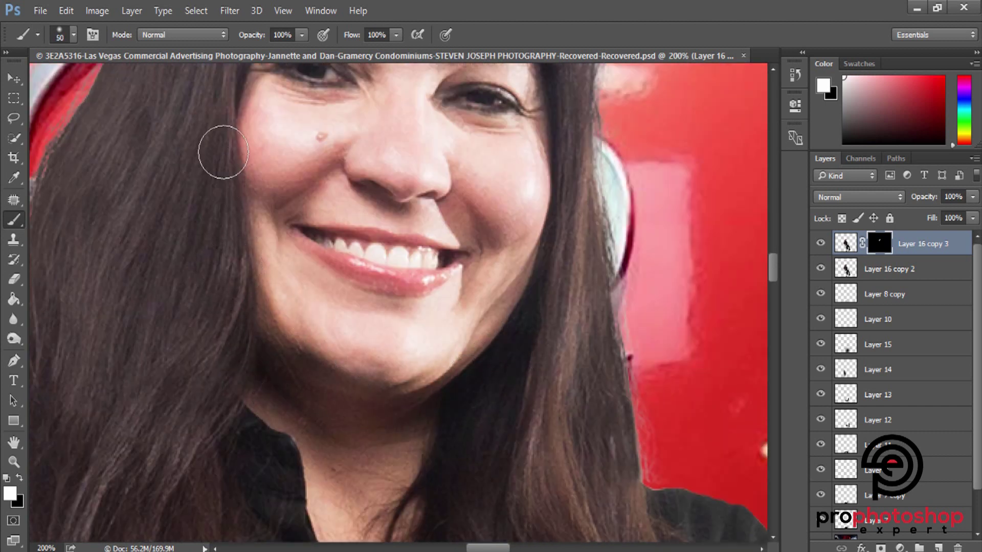
{"action": "key", "text": "bracketright"}
{"action": "scroll", "coordinate": [259, 313], "scroll_direction": "down", "scroll_amount": 2}
{"action": "key", "text": "bracketright"}
{"action": "scroll", "coordinate": [333, 373], "scroll_direction": "down", "scroll_amount": 2}
{"action": "key", "text": "bracketright"}
{"action": "key", "text": "bracketright"}
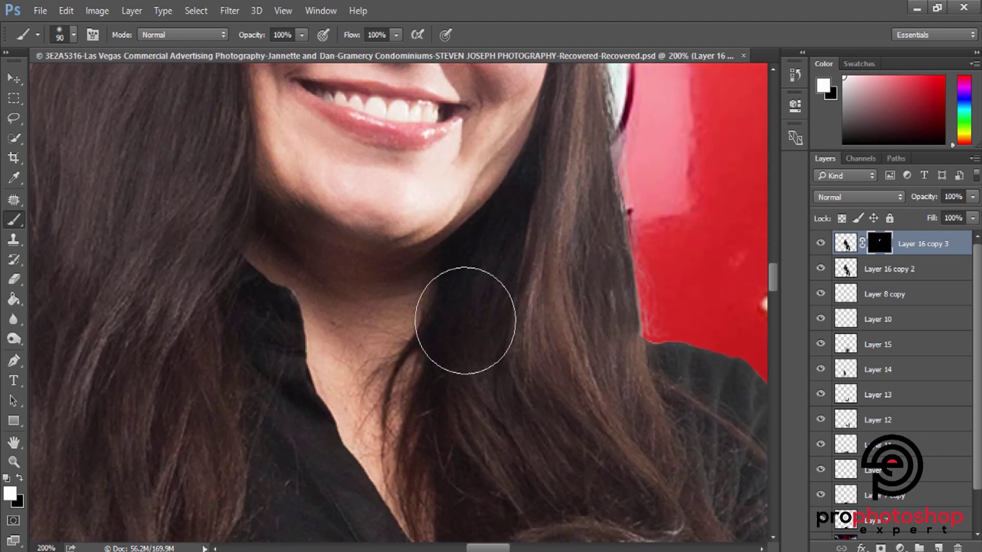
{"action": "key", "text": "bracketright"}
{"action": "key", "text": "ctrl+minus"}
{"action": "key", "text": "ctrl+minus"}
{"action": "key", "text": "ctrl+minus"}
{"action": "scroll", "coordinate": [748, 274], "scroll_direction": "up", "scroll_amount": 2}
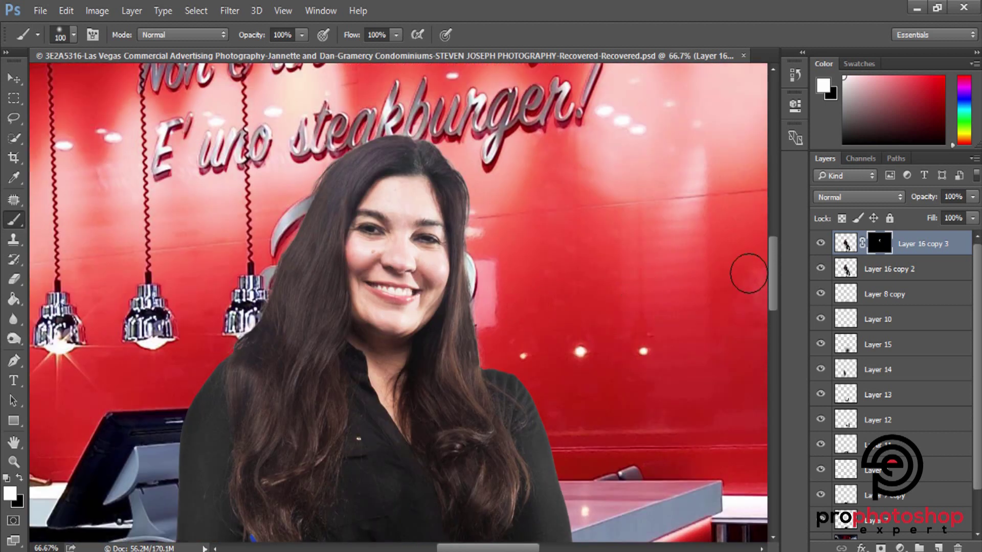
{"action": "left_click", "coordinate": [821, 244]}
{"action": "left_click", "coordinate": [820, 244]}
{"action": "left_click", "coordinate": [820, 244]}
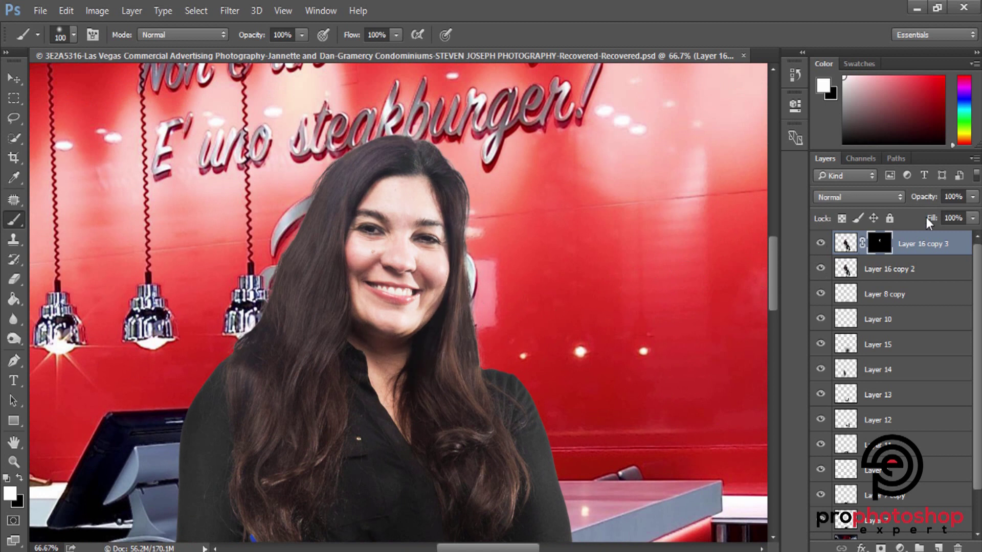
Lower Layer 16 copy 3's opacity and compare the darkening on and off.
{"action": "left_click", "coordinate": [971, 197]}
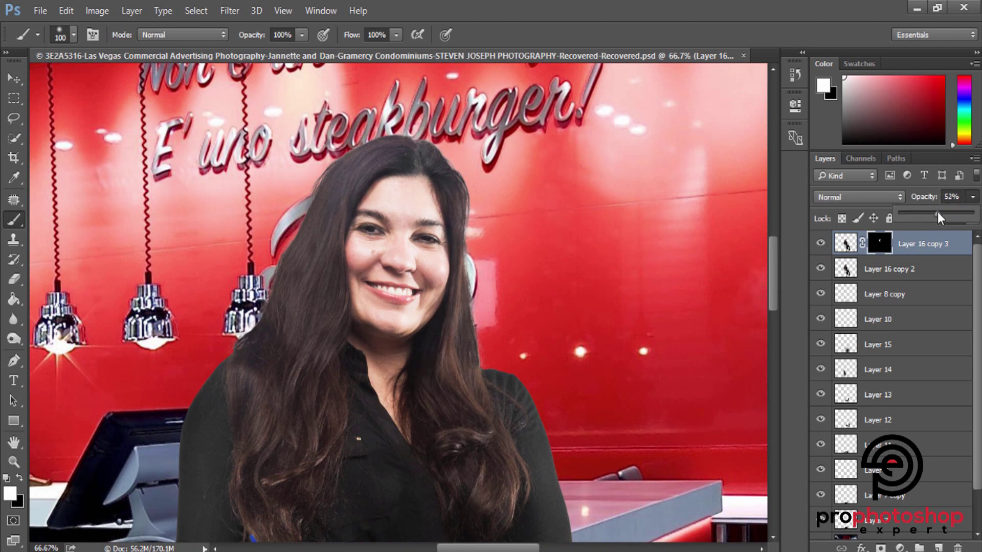
{"action": "left_click", "coordinate": [820, 244]}
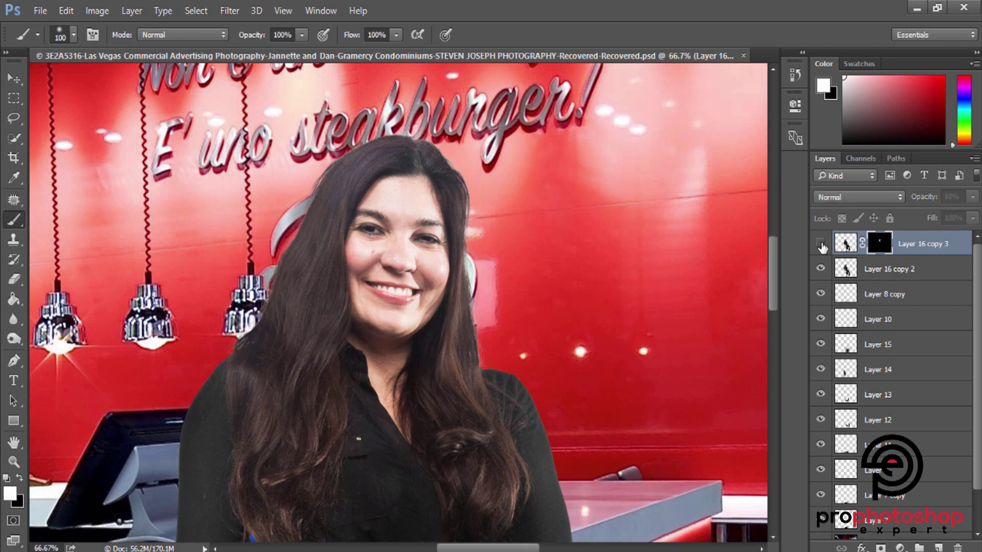
{"action": "left_click", "coordinate": [821, 244]}
{"action": "key", "text": "ctrl+minus"}
{"action": "key", "text": "ctrl+minus"}
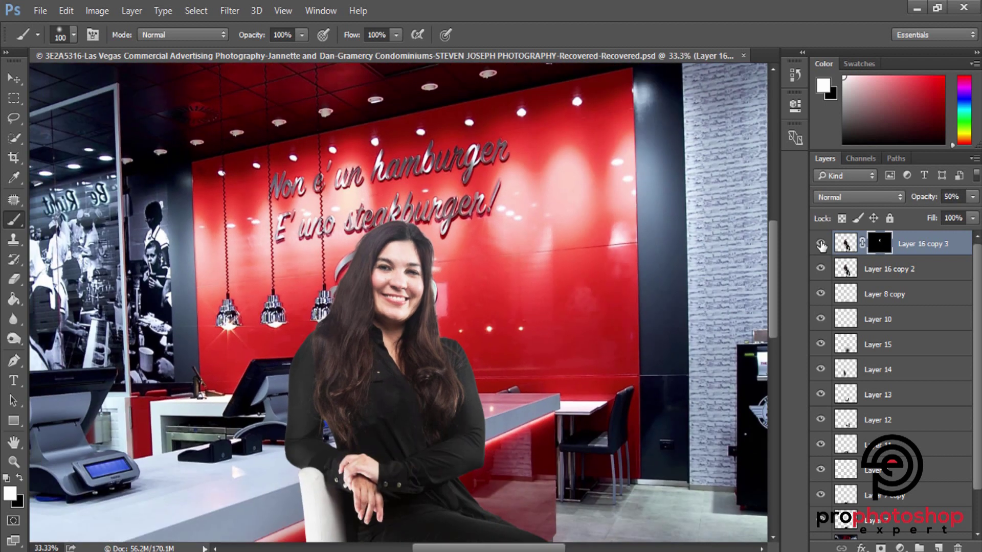
{"action": "left_click", "coordinate": [821, 244]}
{"action": "left_click", "coordinate": [821, 244]}
{"action": "key", "text": "ctrl+minus"}
{"action": "left_click", "coordinate": [821, 244]}
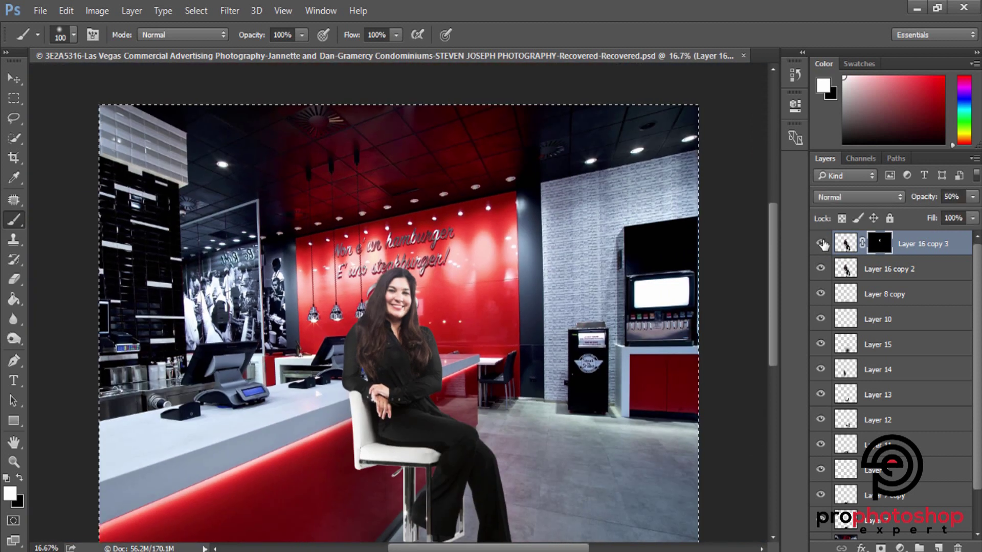
{"action": "key", "text": "ctrl+plus"}
{"action": "key", "text": "ctrl+plus"}
{"action": "key", "text": "ctrl+plus"}
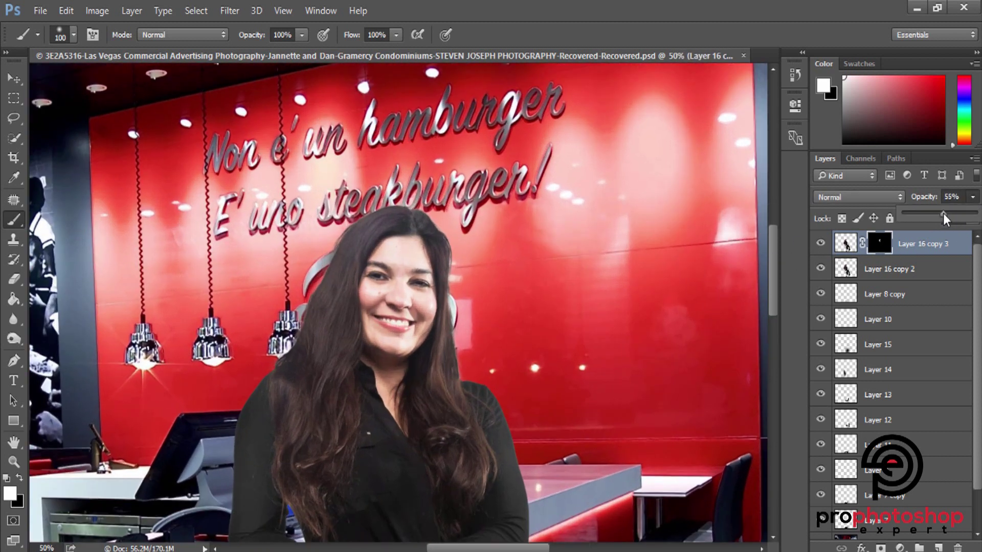
Set the woman layer's opacity to 58% and compare it on and off.
{"action": "left_click_drag", "start_coordinate": [943, 213], "coordinate": [946, 213]}
{"action": "left_click", "coordinate": [819, 245]}
{"action": "left_click", "coordinate": [820, 244]}
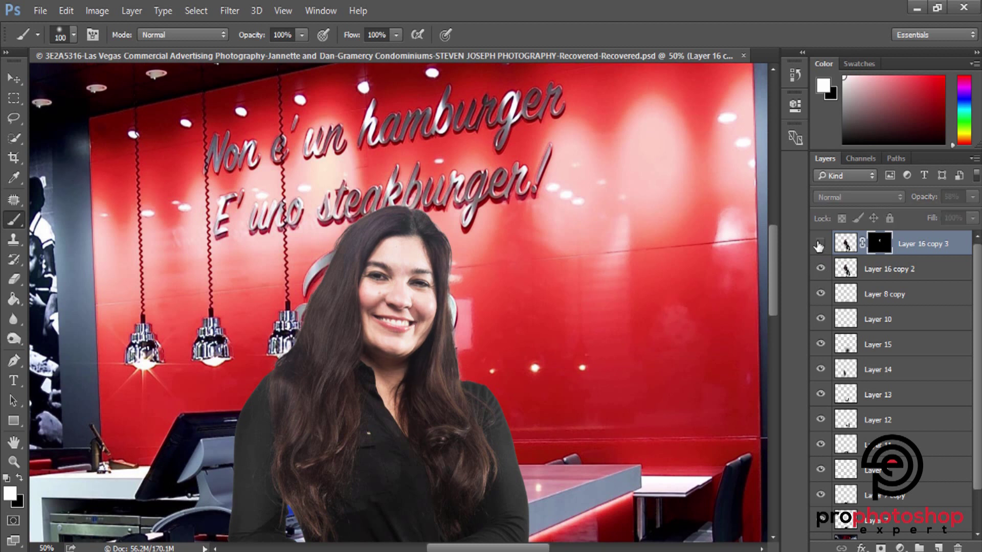
{"action": "left_click", "coordinate": [820, 244]}
{"action": "left_click", "coordinate": [819, 245]}
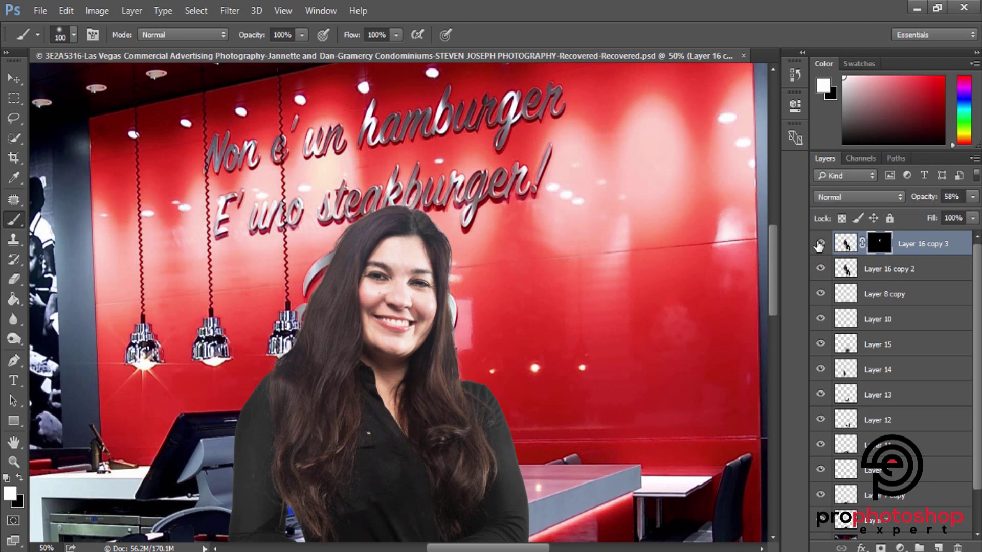
{"action": "key", "text": "ctrl+minus"}
Merge the two woman layers into one and compare the result.
{"action": "left_click", "coordinate": [879, 271], "text": "shift"}
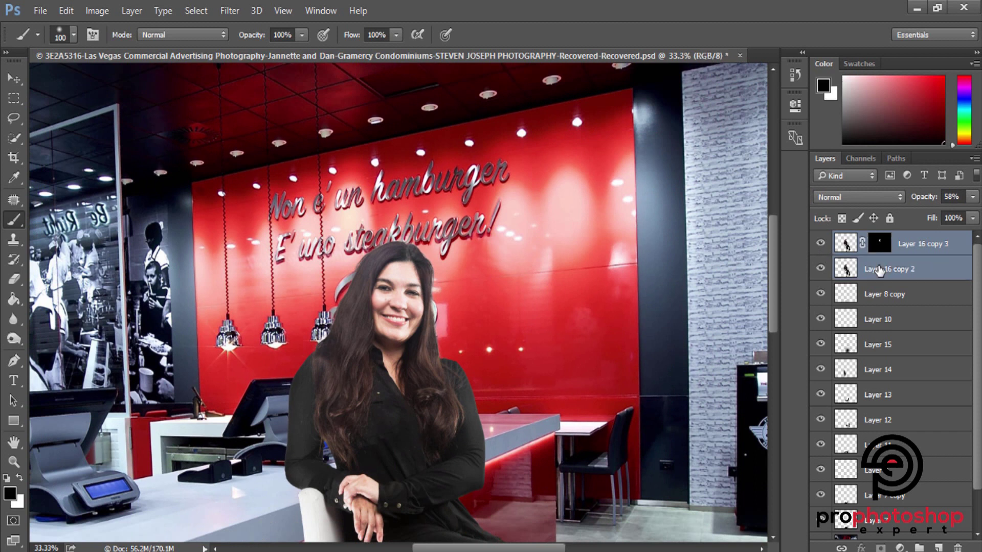
{"action": "right_click", "coordinate": [881, 270]}
{"action": "left_click", "coordinate": [628, 509]}
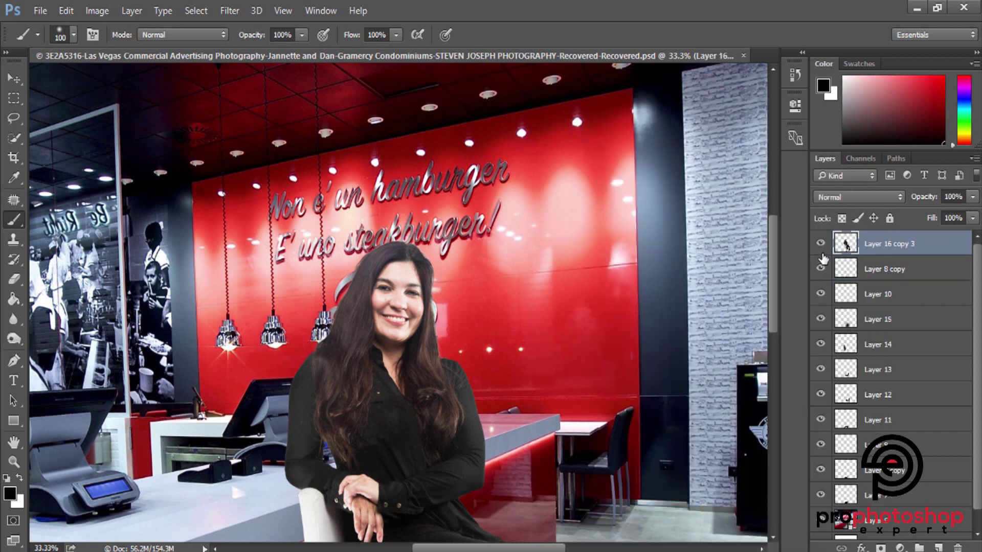
{"action": "left_click", "coordinate": [821, 253]}
Select the entire canvas and zoom back in on the woman.
{"action": "key", "text": "ctrl+minus"}
{"action": "key", "text": "ctrl+minus"}
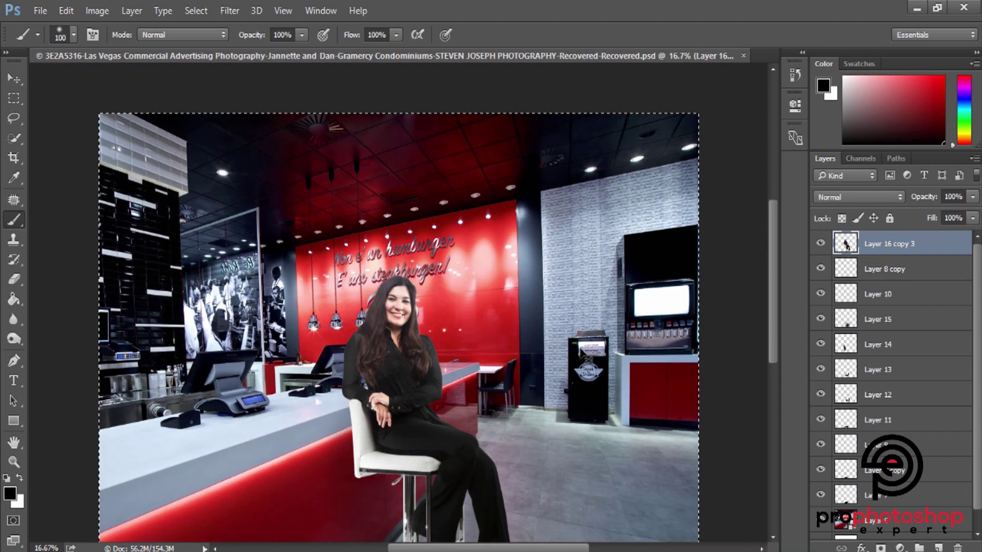
{"action": "key", "text": "ctrl+minus"}
{"action": "key", "text": "ctrl+a"}
{"action": "key", "text": "ctrl+plus"}
{"action": "key", "text": "ctrl+plus"}
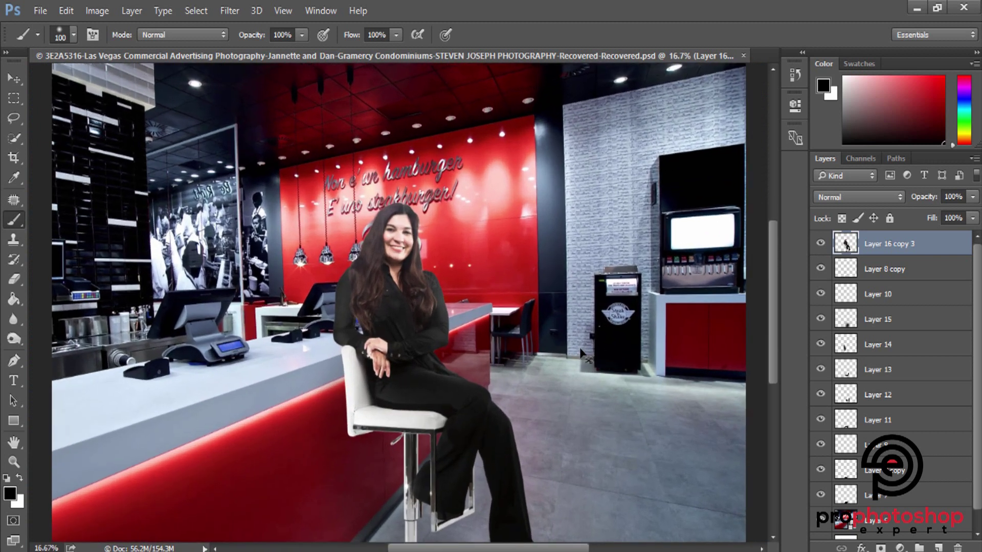
{"action": "key", "text": "ctrl+plus"}
{"action": "key", "text": "ctrl+plus"}
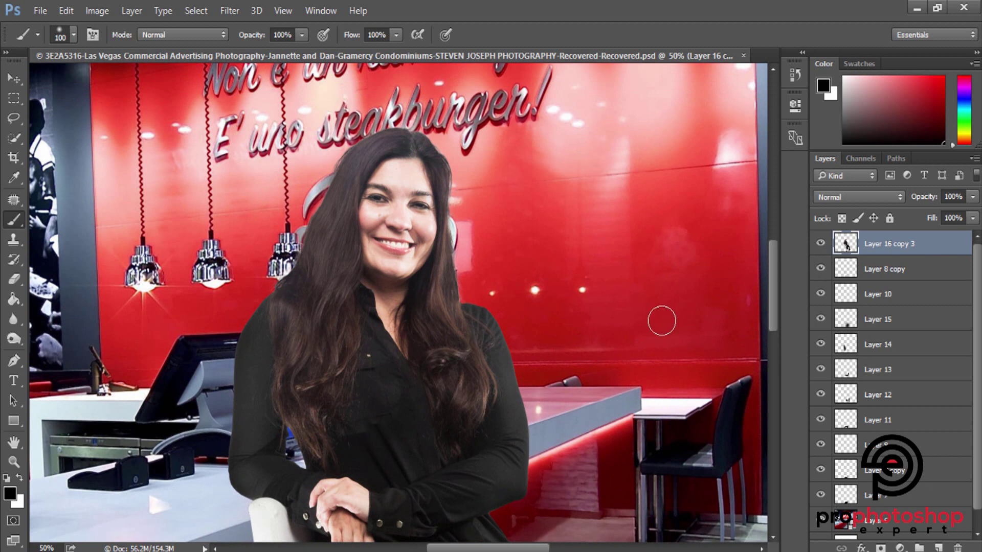
{"action": "scroll", "coordinate": [662, 321], "scroll_direction": "down", "scroll_amount": 1}
{"action": "scroll", "coordinate": [662, 320], "scroll_direction": "down", "scroll_amount": 2}
{"action": "scroll", "coordinate": [660, 321], "scroll_direction": "down", "scroll_amount": 1}
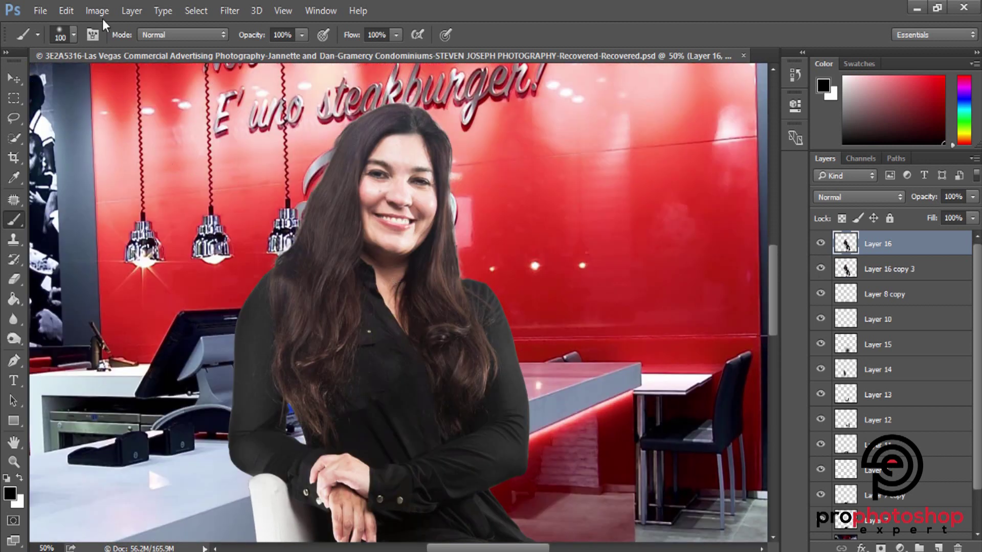
Shift the woman's hue to -3 with Hue/Saturation.
{"action": "left_click", "coordinate": [102, 18]}
{"action": "mouse_move", "coordinate": [118, 49]}
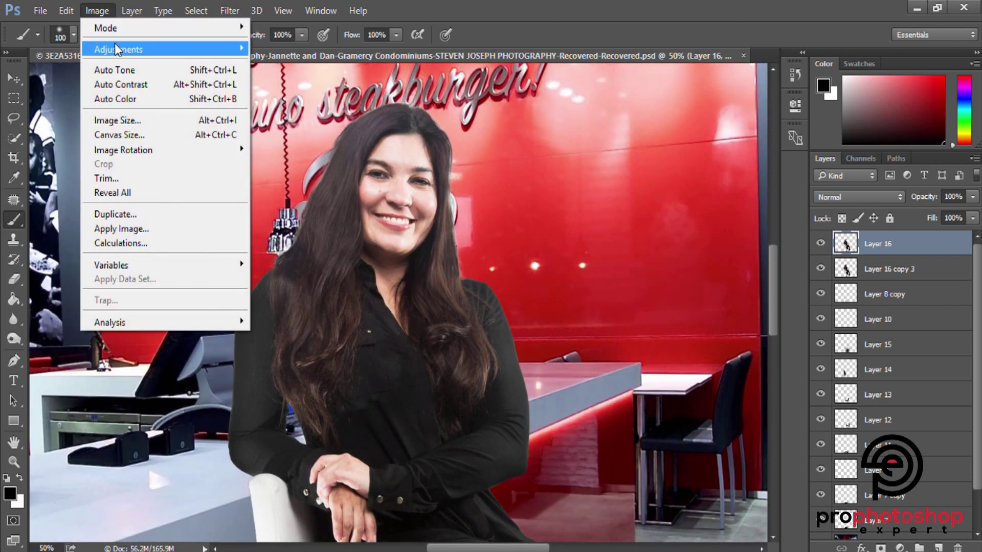
{"action": "left_click", "coordinate": [320, 130]}
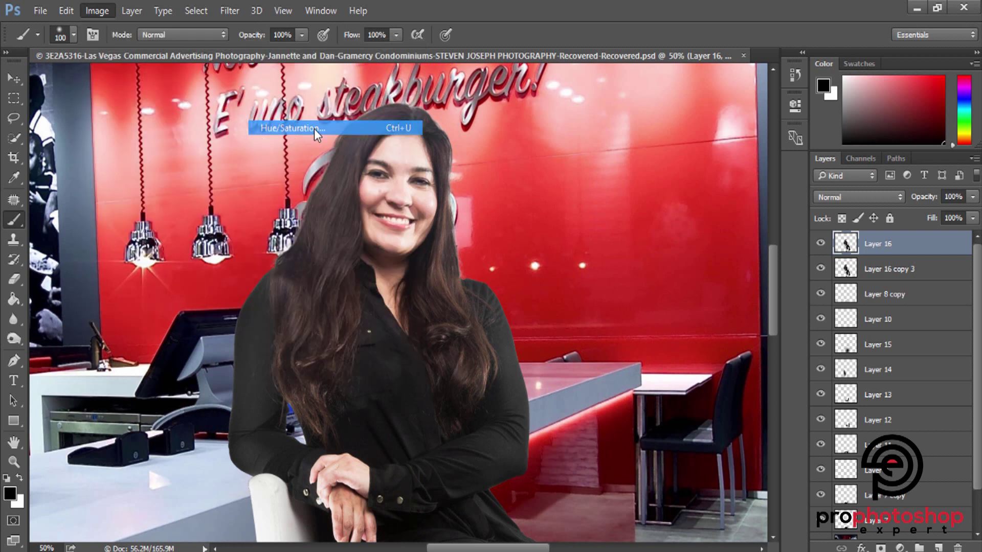
{"action": "left_click_drag", "start_coordinate": [716, 183], "coordinate": [713, 183]}
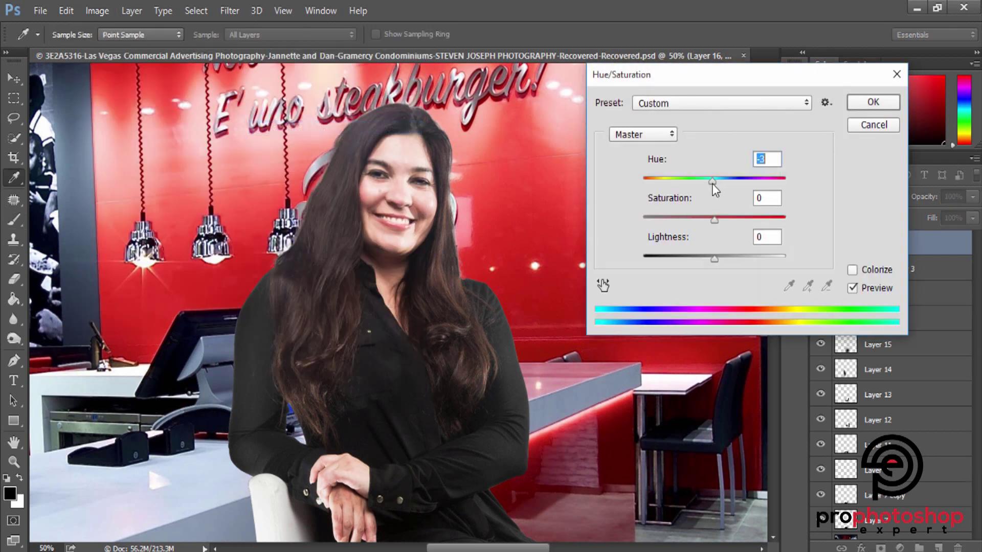
{"action": "left_click", "coordinate": [873, 102]}
{"action": "key", "text": "b"}
{"action": "scroll", "coordinate": [545, 311], "scroll_direction": "down", "scroll_amount": 2}
Compare the recoloured woman on and off, then load her silhouette as a selection.
{"action": "key", "text": "ctrl+minus"}
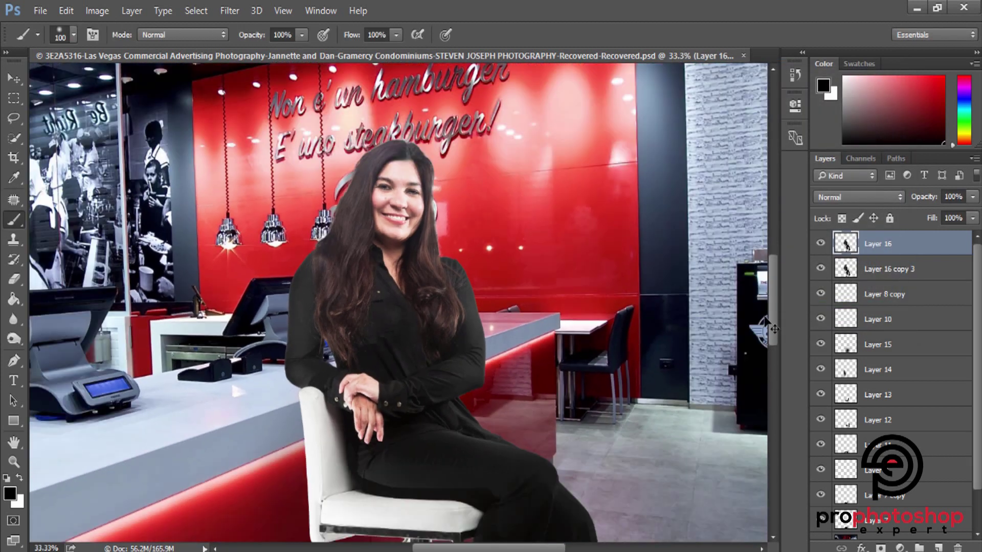
{"action": "key", "text": "ctrl+minus"}
{"action": "left_click", "coordinate": [820, 243]}
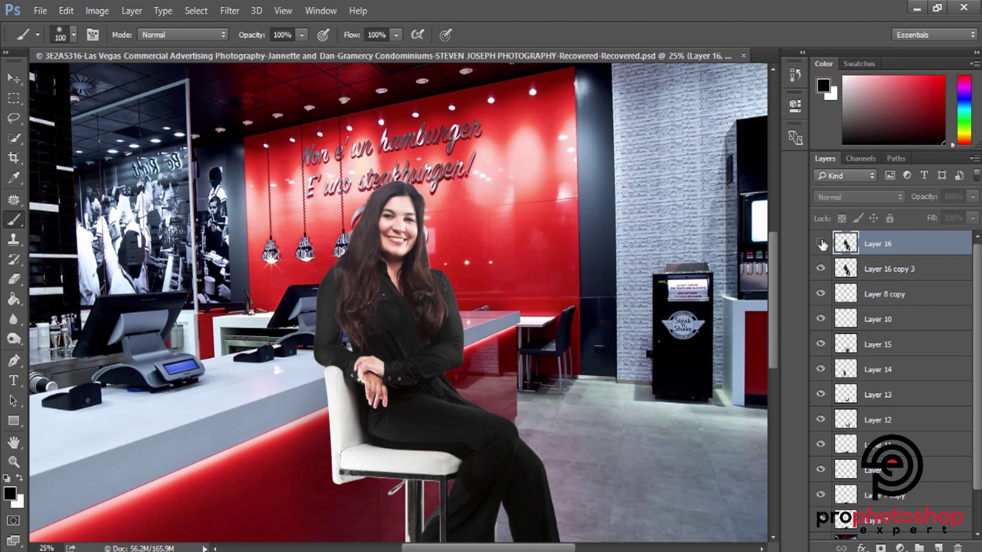
{"action": "left_click", "coordinate": [820, 244]}
{"action": "key", "text": "ctrl+minus"}
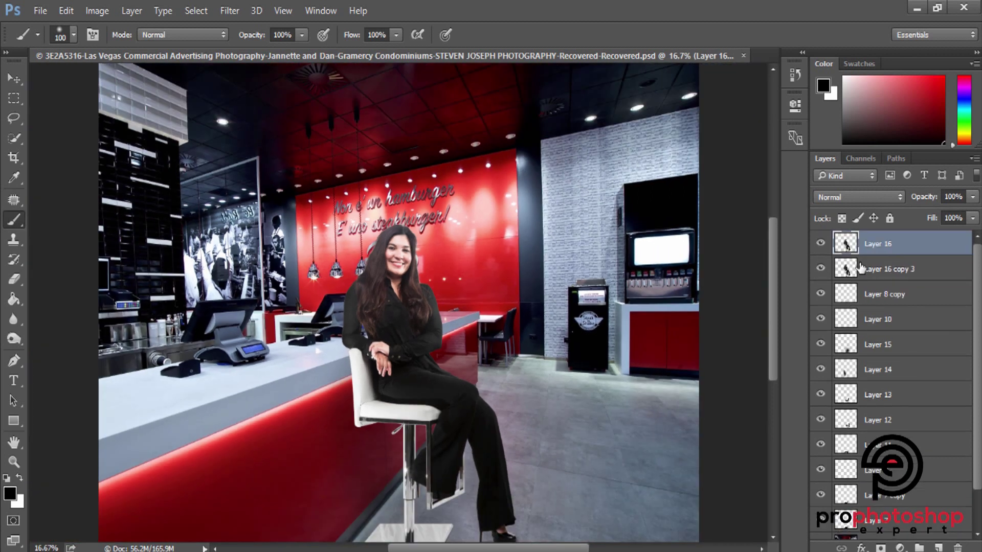
{"action": "left_click", "coordinate": [847, 244], "text": "ctrl"}
{"action": "scroll", "coordinate": [895, 353], "scroll_direction": "down", "scroll_amount": 5}
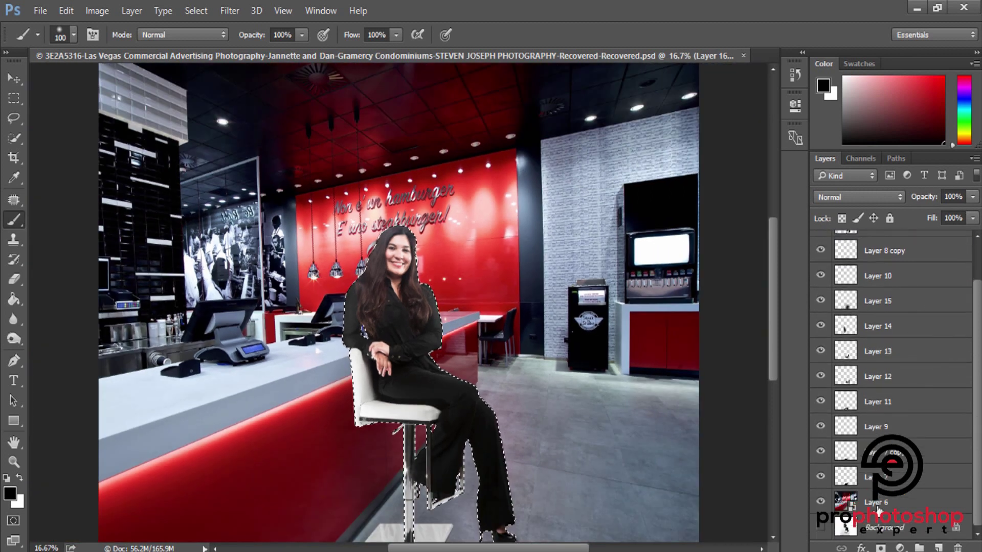
Rasterize restaurant Layer 17, move it to the top, and clear the selection.
{"action": "right_click", "coordinate": [890, 352]}
{"action": "left_click", "coordinate": [716, 284]}
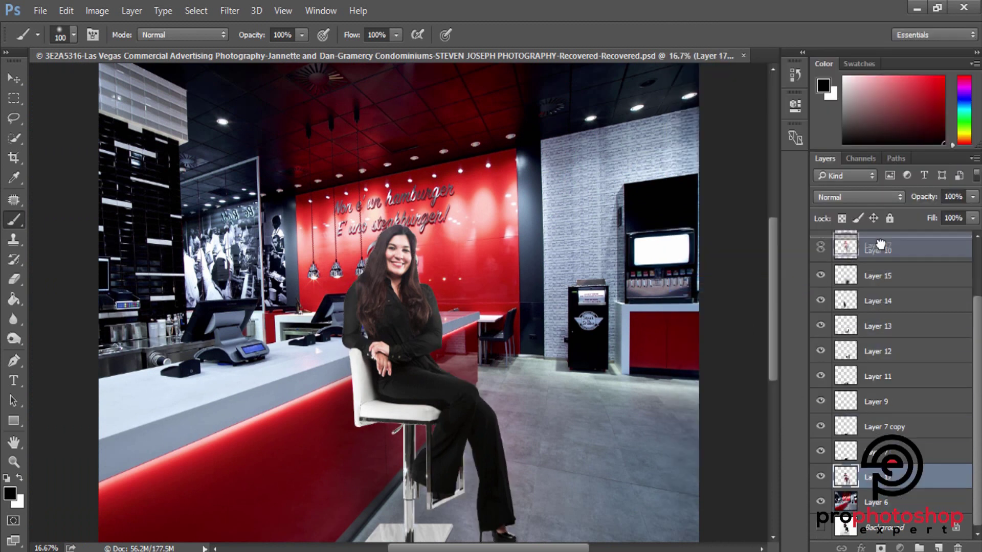
{"action": "scroll", "coordinate": [906, 337], "scroll_direction": "up", "scroll_amount": 3}
{"action": "left_click_drag", "start_coordinate": [897, 322], "coordinate": [869, 238]}
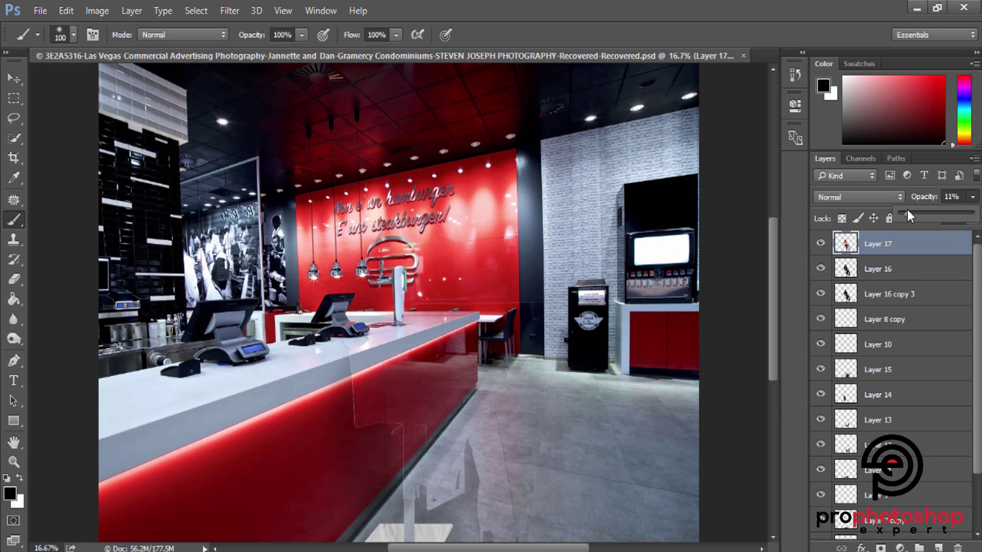
{"action": "key", "text": "z"}
{"action": "left_click", "coordinate": [406, 279]}
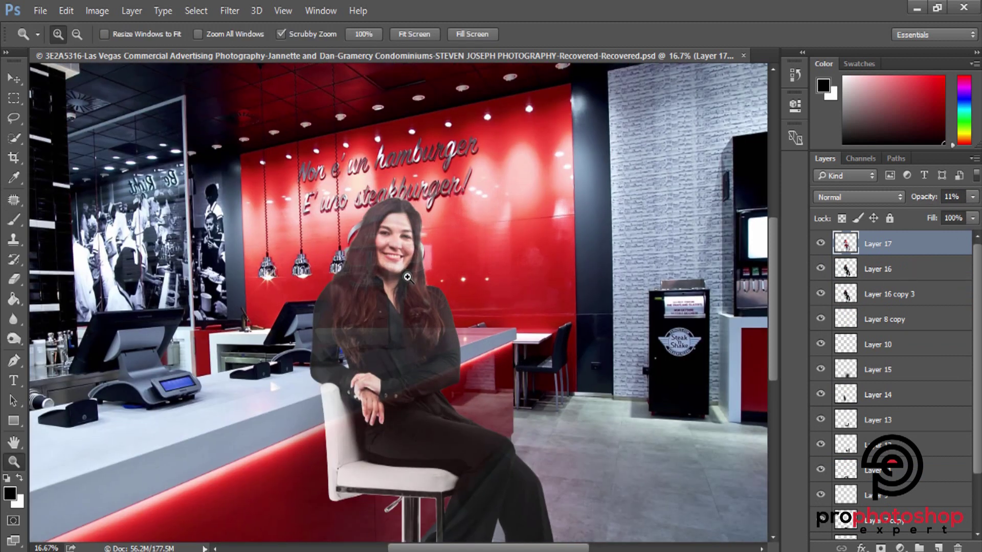
{"action": "left_click", "coordinate": [846, 271], "text": "ctrl"}
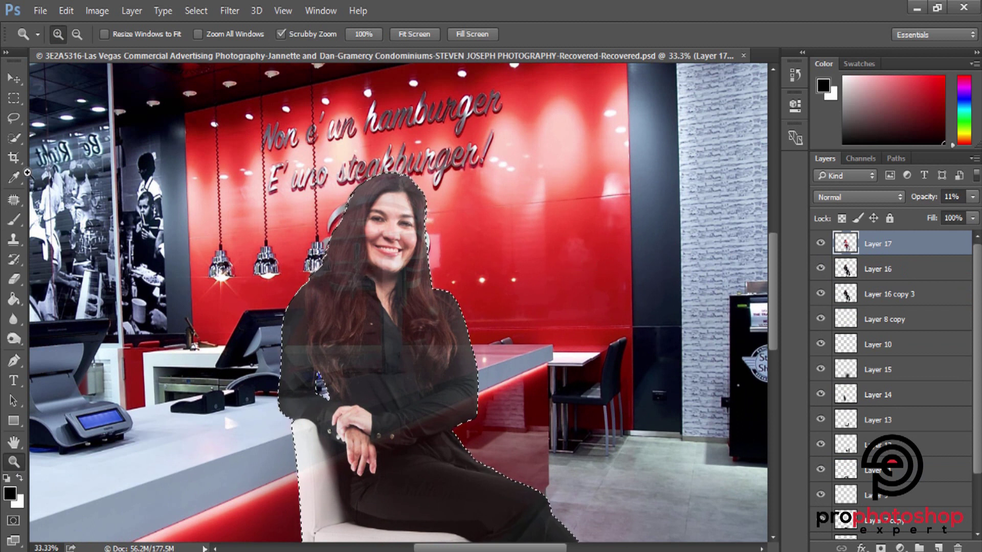
{"action": "left_click", "coordinate": [14, 98]}
{"action": "left_click", "coordinate": [141, 153]}
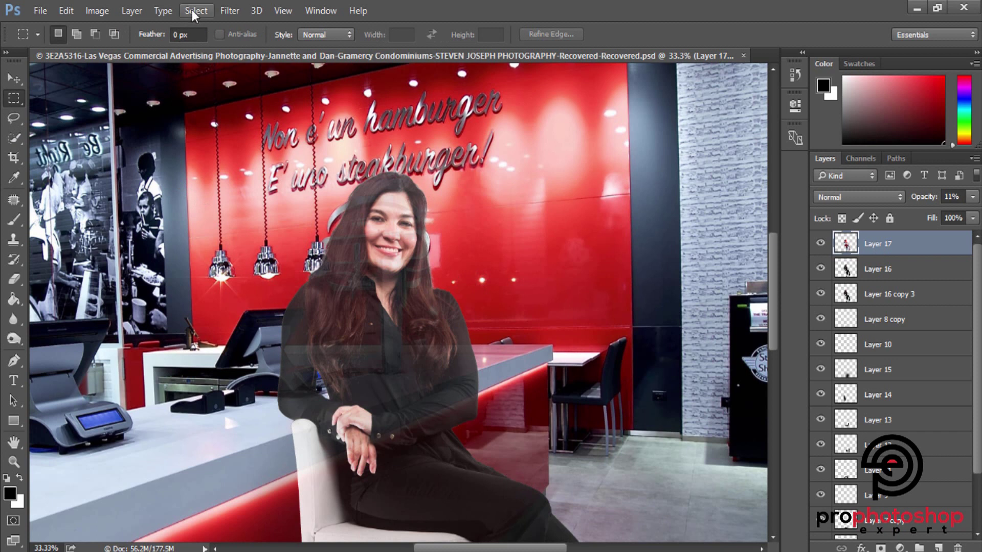
Gaussian-blur Layer 17 heavily (about 27.8 px) and fade it to 4% opacity.
{"action": "left_click", "coordinate": [230, 10]}
{"action": "mouse_move", "coordinate": [236, 179]}
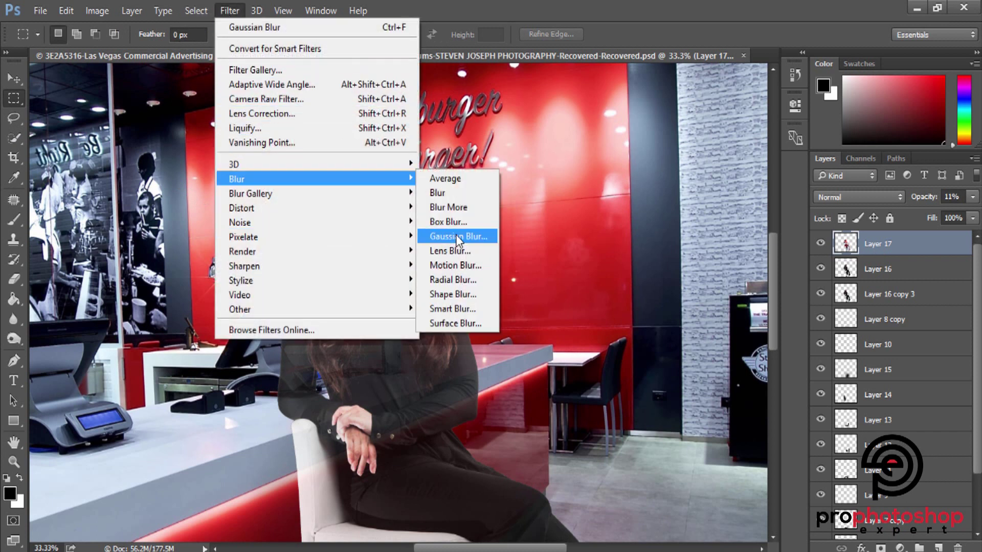
{"action": "left_click", "coordinate": [457, 237]}
{"action": "left_click_drag", "start_coordinate": [736, 270], "coordinate": [784, 268]}
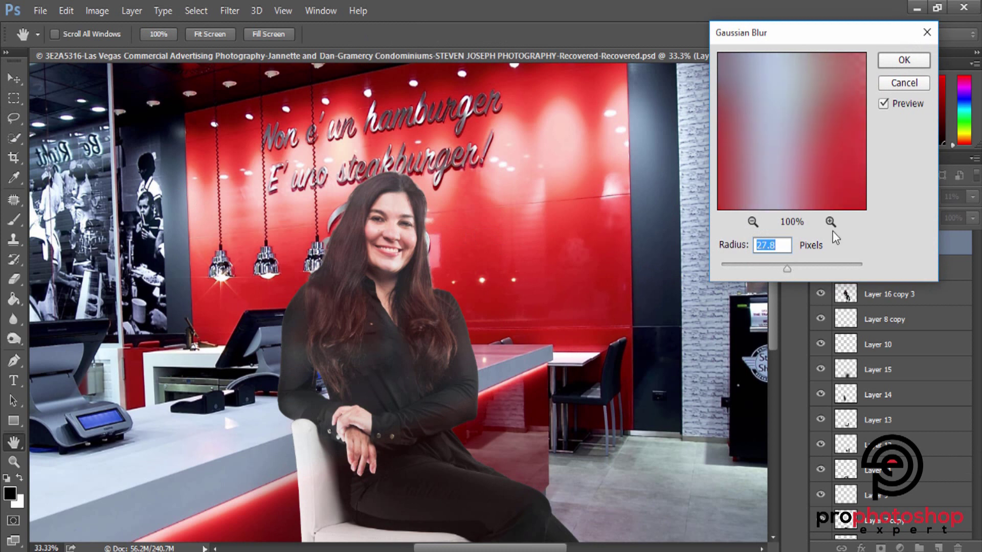
{"action": "left_click", "coordinate": [903, 61]}
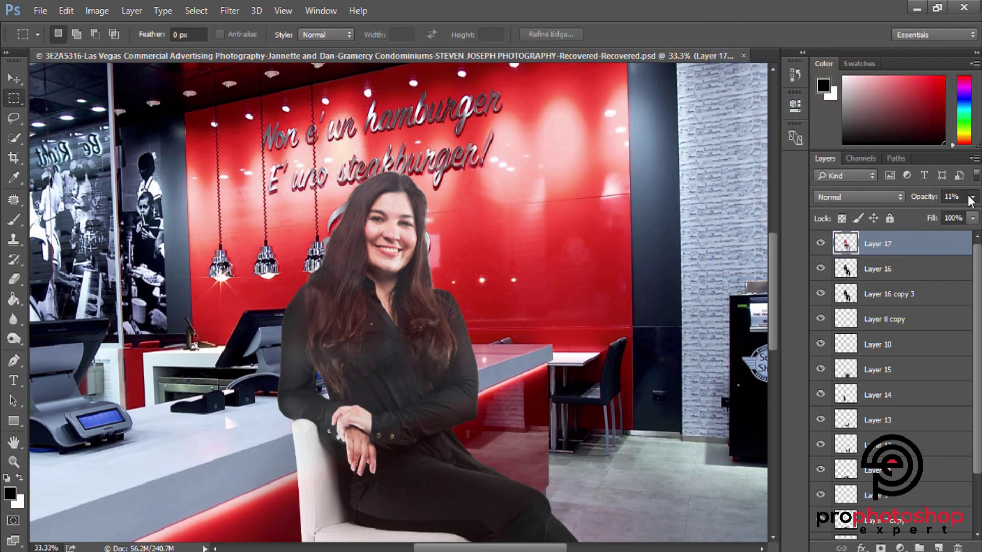
{"action": "left_click_drag", "start_coordinate": [913, 214], "coordinate": [906, 213]}
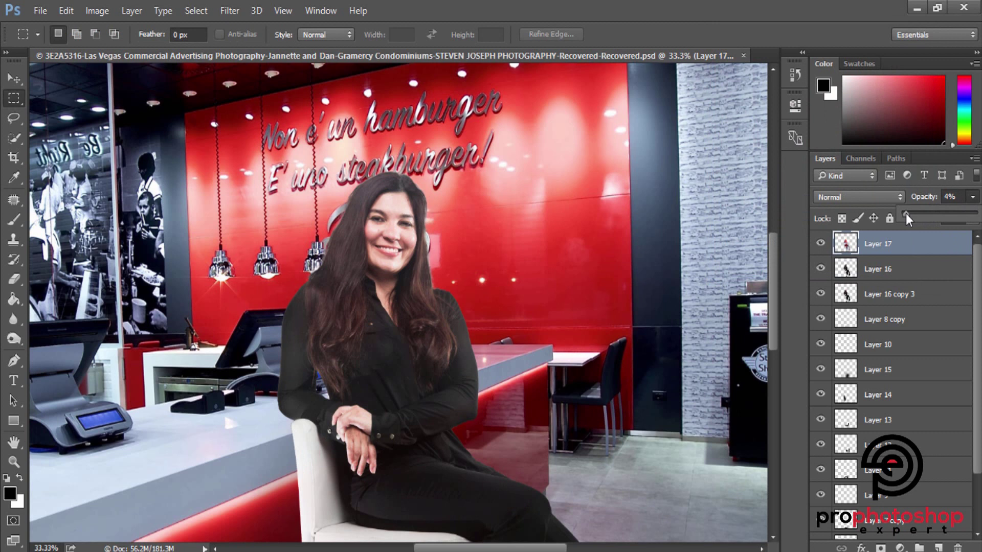
{"action": "left_click", "coordinate": [821, 245]}
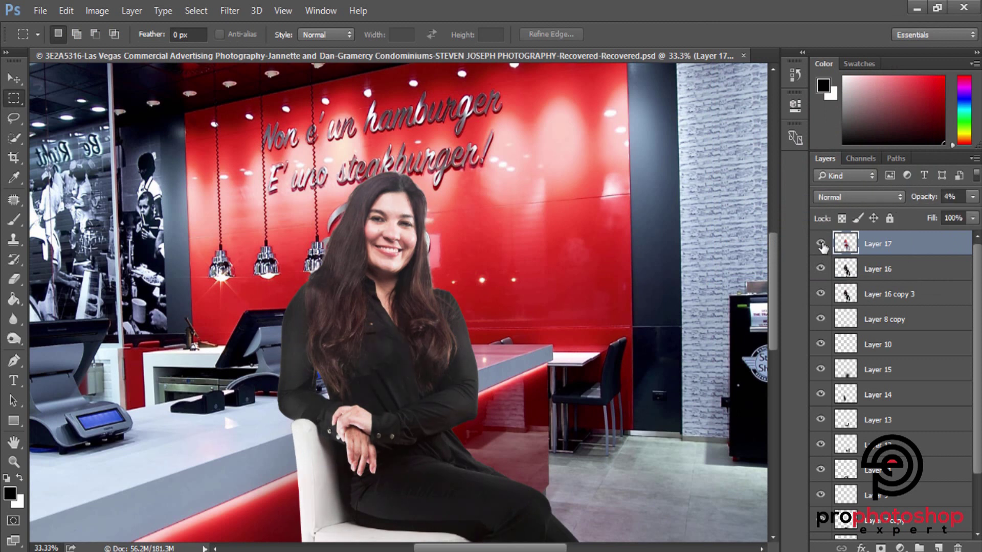
Pick the Eraser, adjust its brush size, and compare the glow on and off.
{"action": "left_click", "coordinate": [21, 276]}
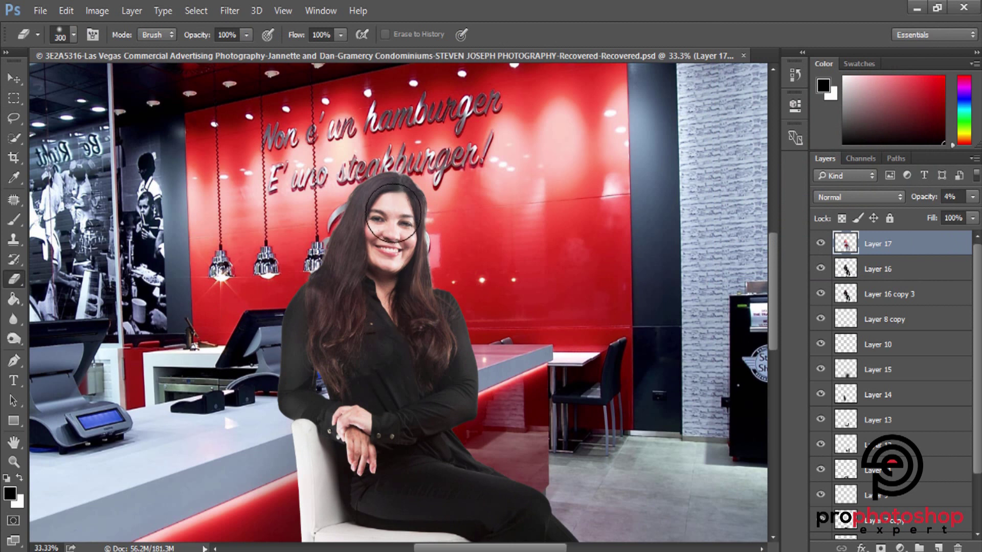
{"action": "key", "text": "bracketright"}
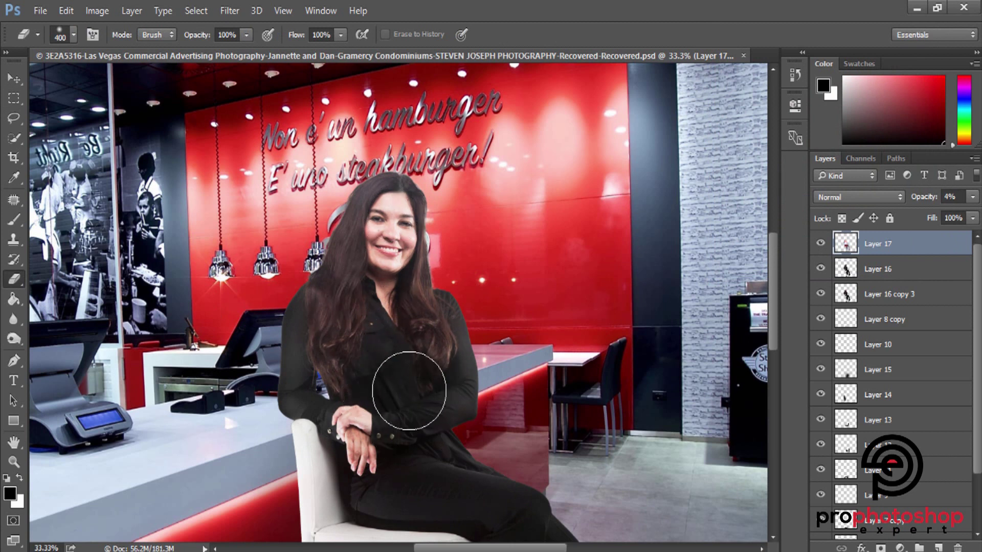
{"action": "scroll", "coordinate": [379, 413], "scroll_direction": "down", "scroll_amount": 2}
{"action": "key", "text": "bracketleft"}
{"action": "key", "text": "bracketleft"}
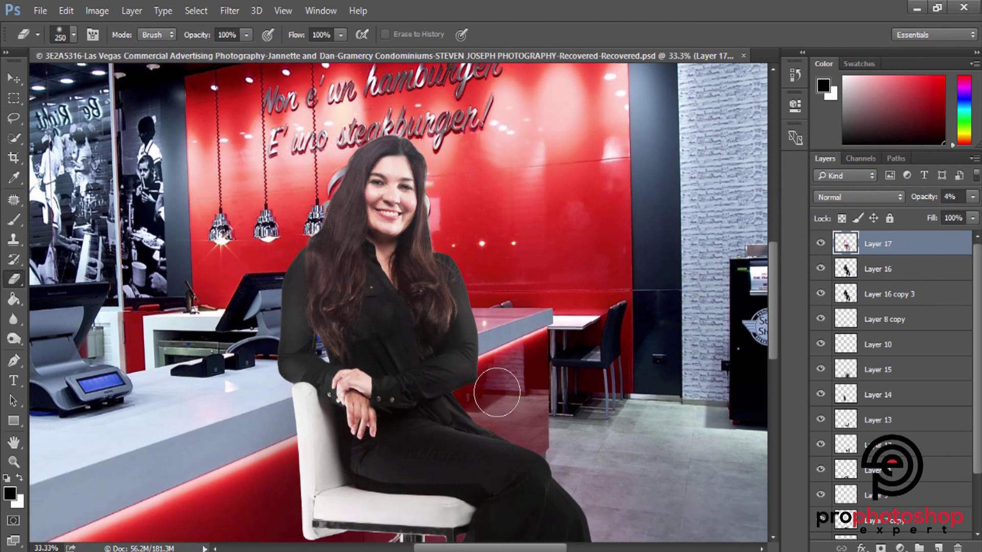
{"action": "left_click", "coordinate": [820, 245]}
{"action": "left_click", "coordinate": [820, 246]}
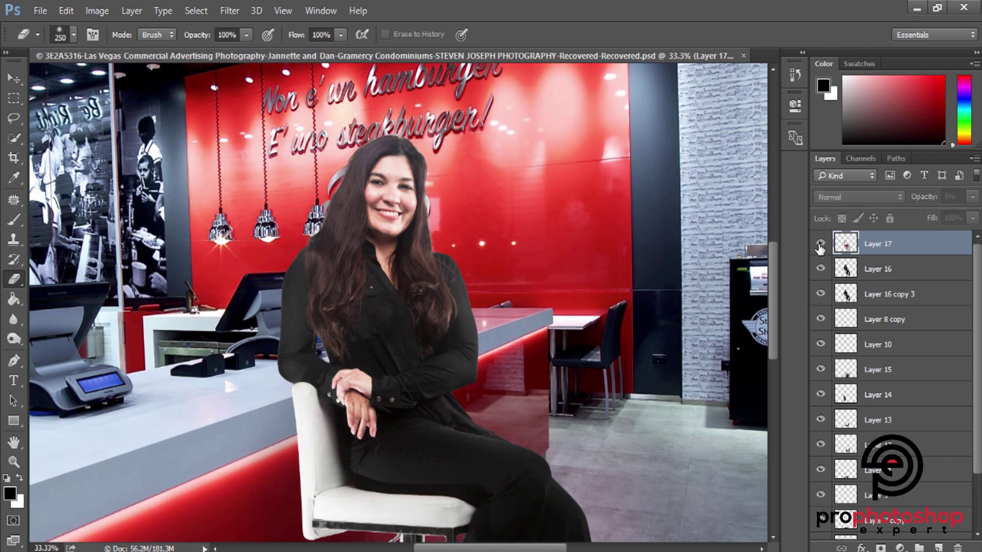
{"action": "left_click", "coordinate": [821, 246]}
{"action": "left_click", "coordinate": [821, 245]}
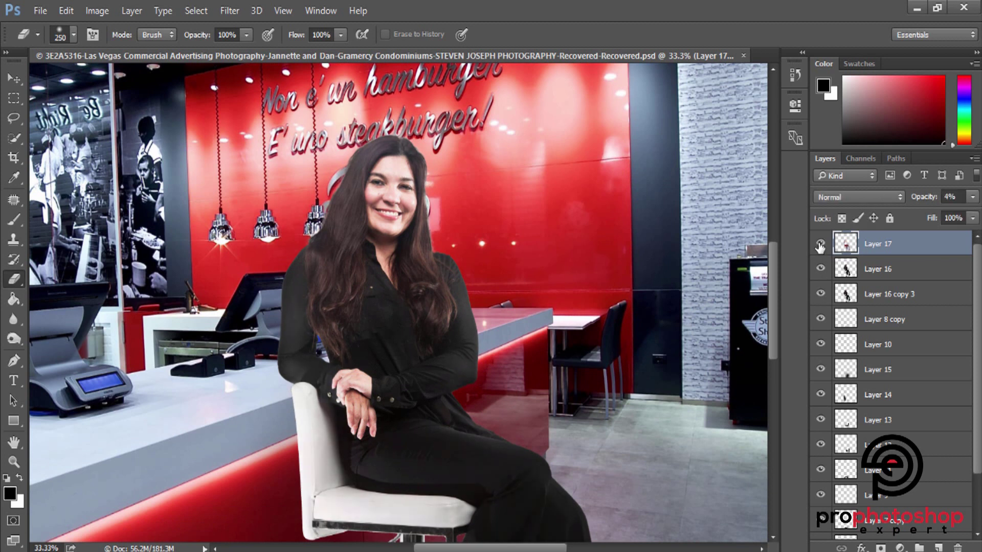
Compare Layer 17 once more at full view, then delete it.
{"action": "key", "text": "ctrl+minus"}
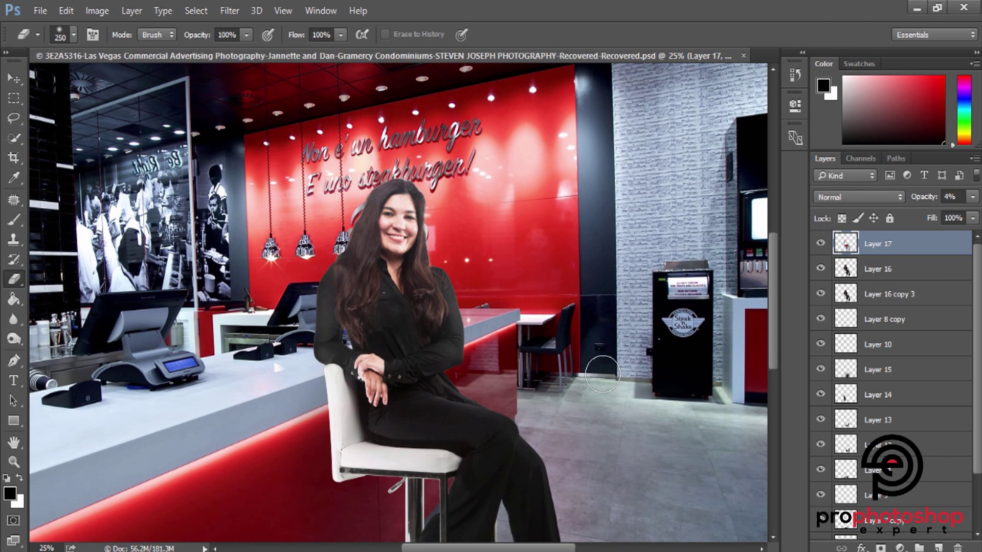
{"action": "key", "text": "ctrl+minus"}
{"action": "left_click", "coordinate": [821, 245]}
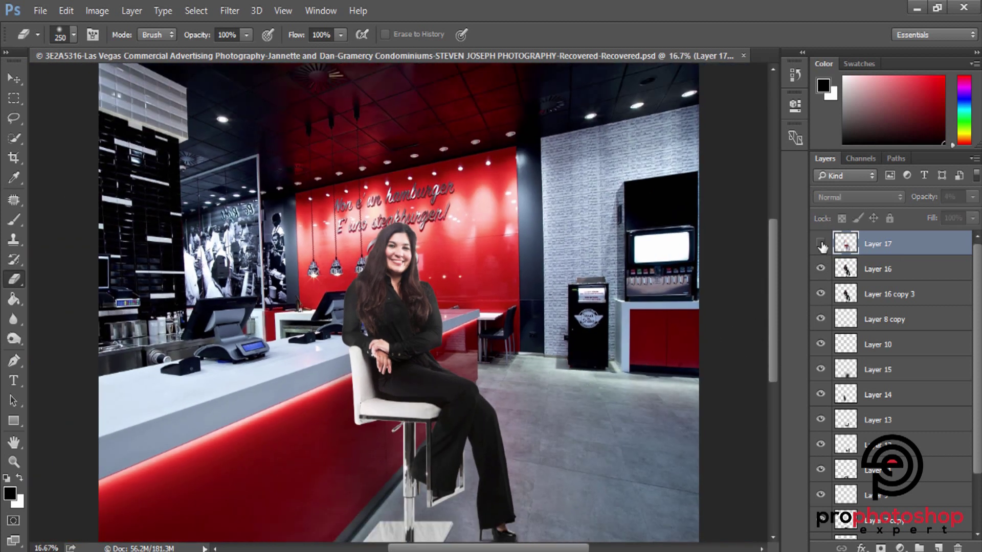
{"action": "left_click", "coordinate": [821, 245]}
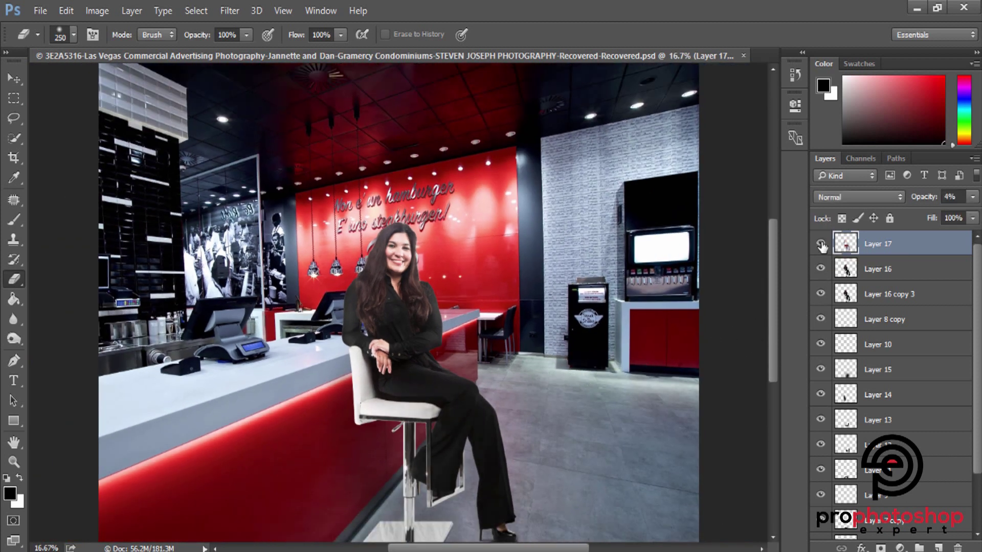
{"action": "left_click", "coordinate": [820, 244]}
{"action": "key", "text": "Delete"}
Zoom in on the woman to inspect how she blends into the scene.
{"action": "key", "text": "ctrl+plus"}
{"action": "key", "text": "ctrl+plus"}
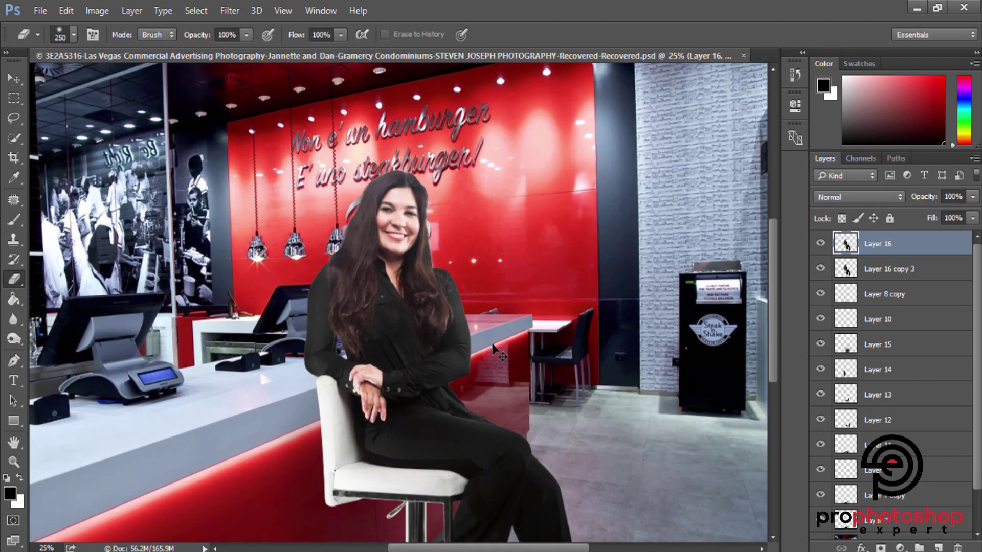
{"action": "key", "text": "ctrl+plus"}
{"action": "key", "text": "ctrl+minus"}
{"action": "key", "text": "ctrl+minus"}
{"action": "key", "text": "ctrl+minus"}
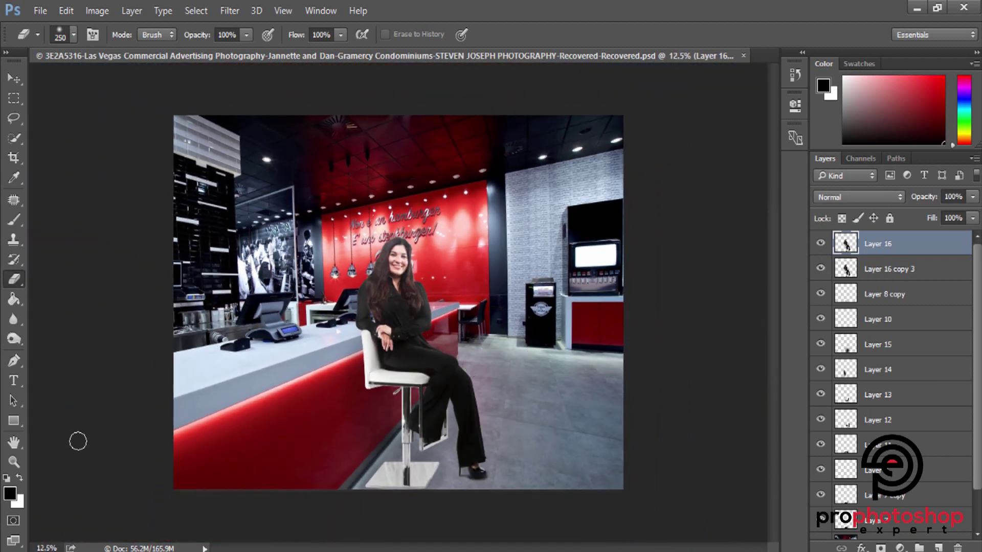
{"action": "left_click", "coordinate": [14, 461]}
{"action": "left_click", "coordinate": [408, 254]}
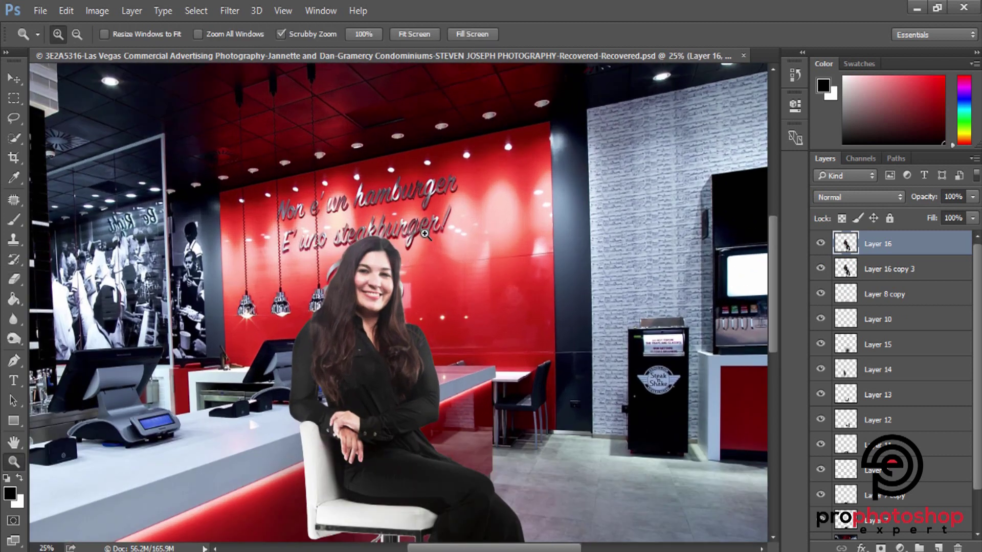
{"action": "left_click", "coordinate": [408, 254]}
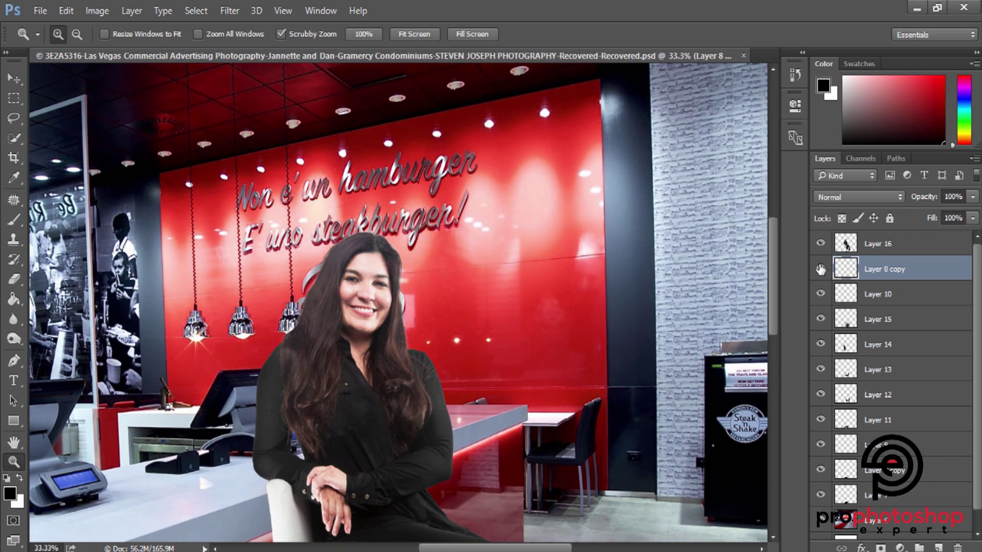
{"action": "key", "text": "ctrl+minus"}
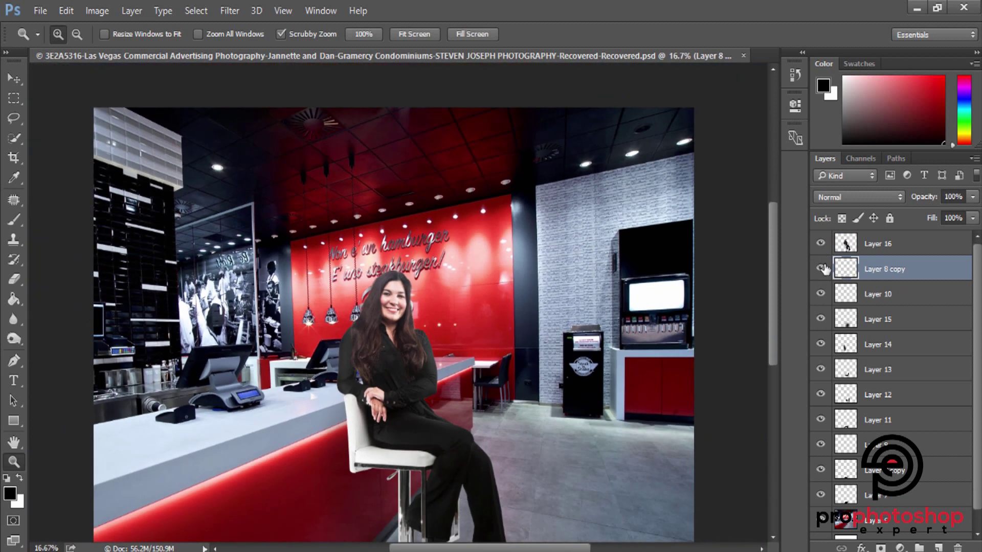
Duplicate the woman's Layer 16 as Layer 16 copy.
{"action": "left_click", "coordinate": [878, 246]}
{"action": "key", "text": "ctrl+minus"}
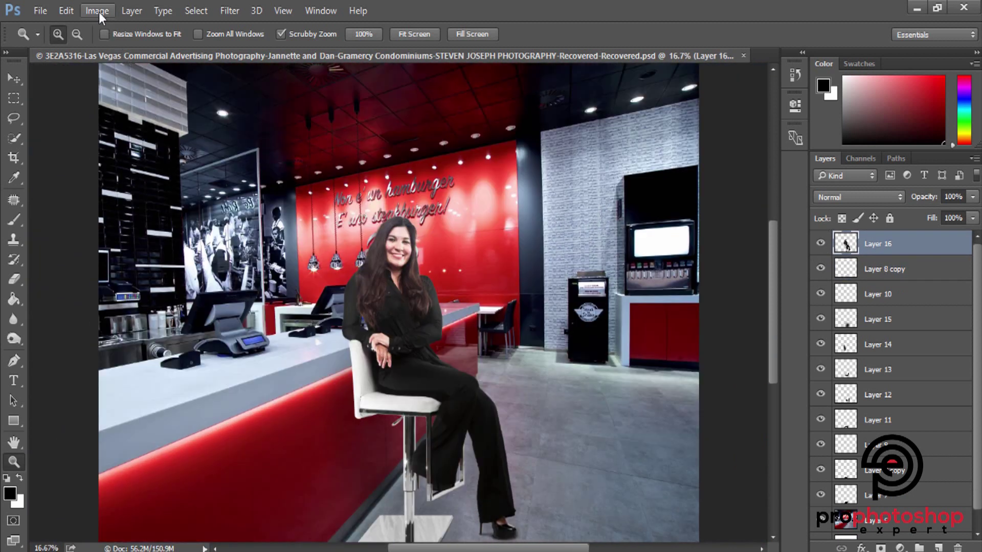
{"action": "left_click", "coordinate": [97, 10]}
{"action": "left_click", "coordinate": [591, 201]}
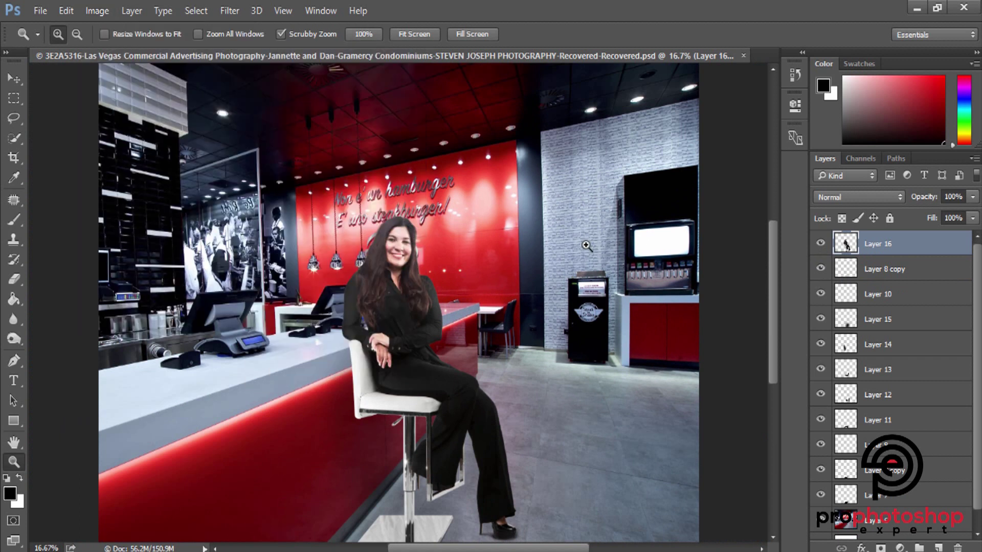
{"action": "key", "text": "ctrl+plus"}
{"action": "key", "text": "ctrl+plus"}
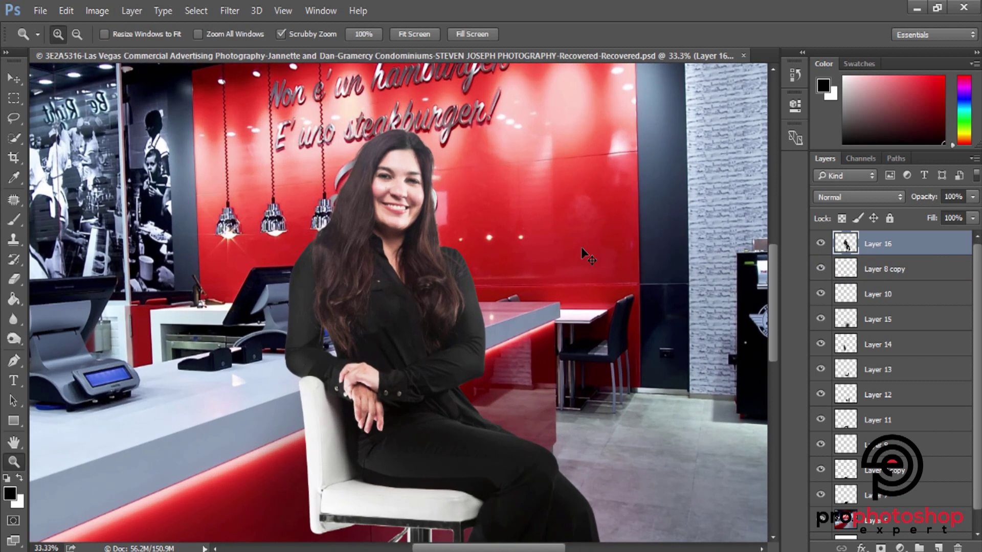
{"action": "key", "text": "ctrl+minus"}
{"action": "key", "text": "ctrl+j"}
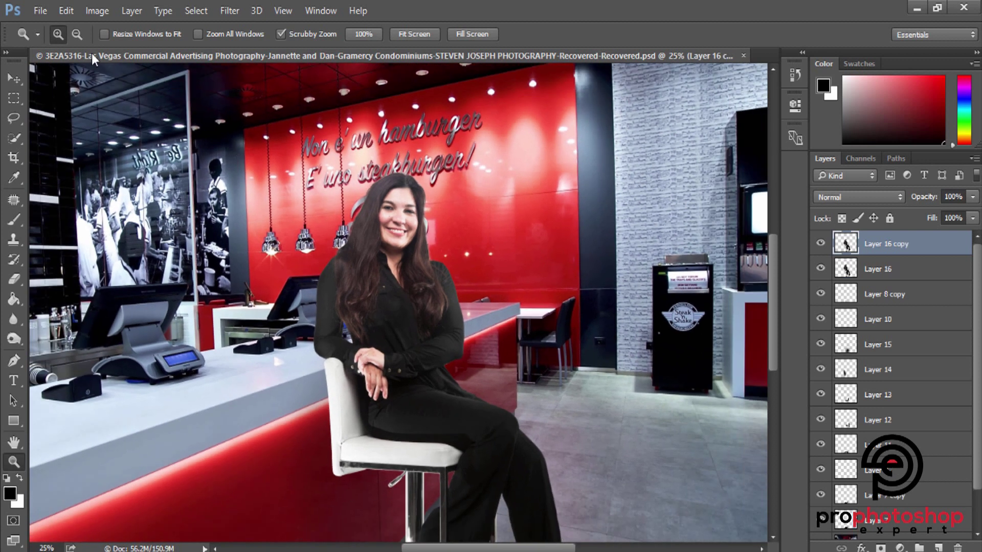
Apply a midtone Color Balance of +6, -7, -8 to Layer 16 copy.
{"action": "left_click", "coordinate": [93, 11]}
{"action": "left_click", "coordinate": [284, 138]}
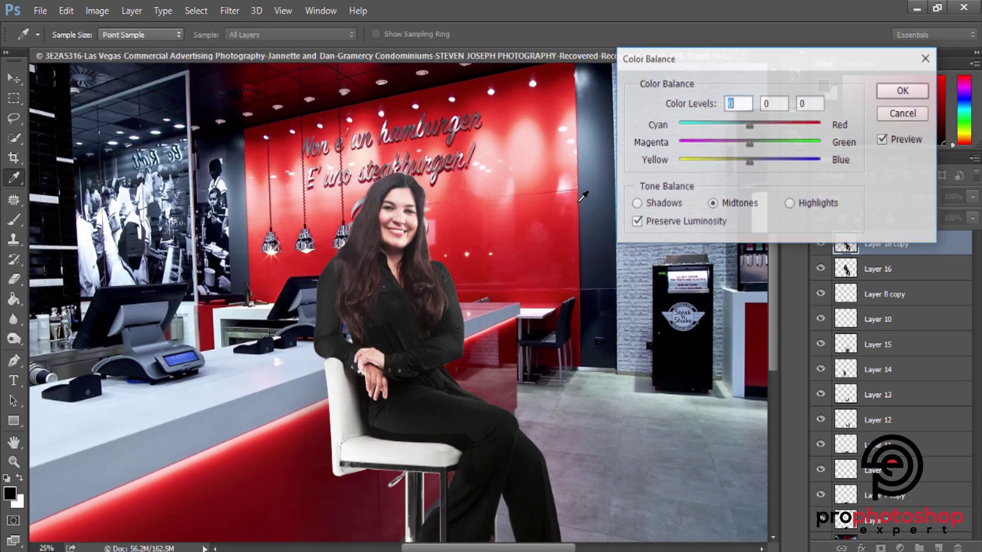
{"action": "left_click_drag", "start_coordinate": [750, 145], "coordinate": [744, 163]}
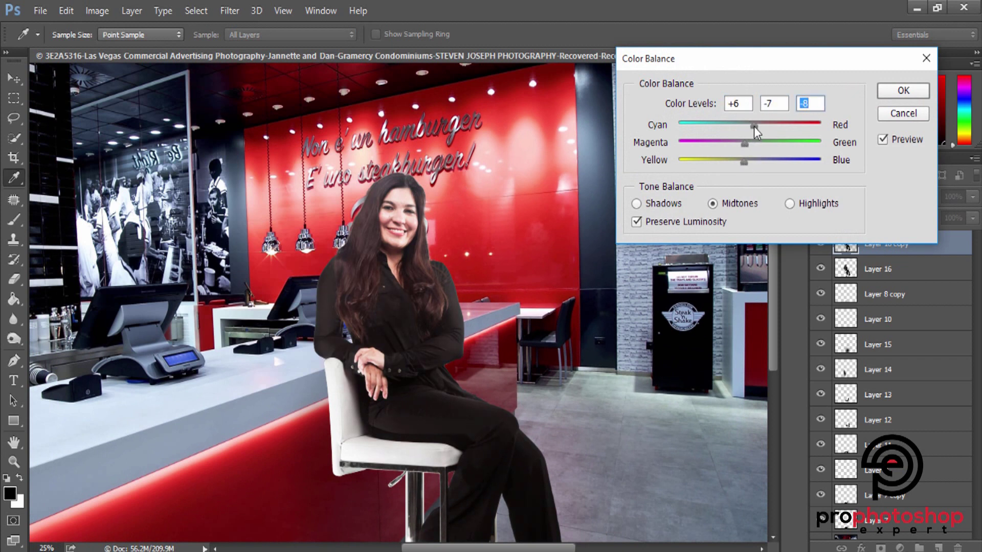
{"action": "key", "text": "Tab"}
{"action": "left_click", "coordinate": [883, 140]}
{"action": "left_click", "coordinate": [900, 92]}
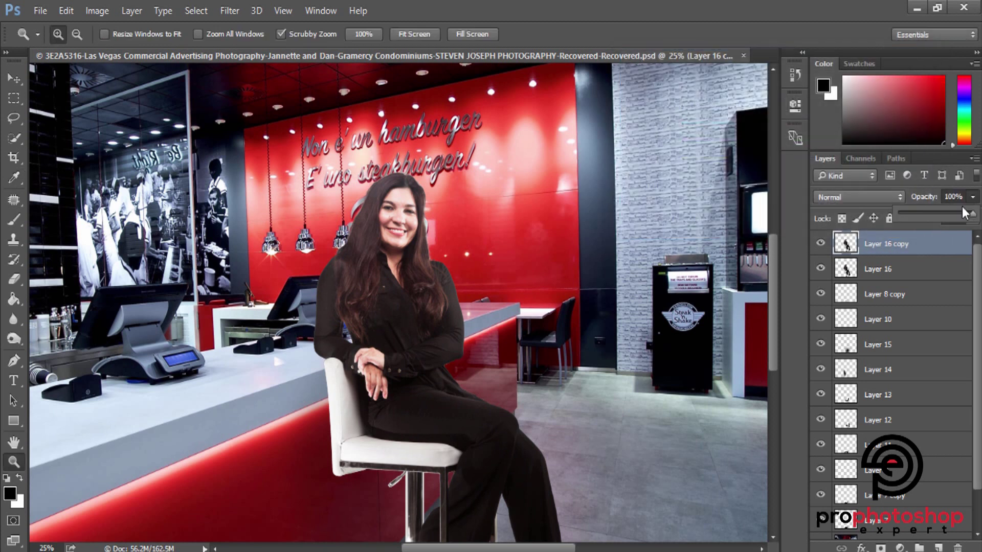
Fade Layer 16 copy to 29% opacity and compare it on and off.
{"action": "left_click", "coordinate": [921, 213]}
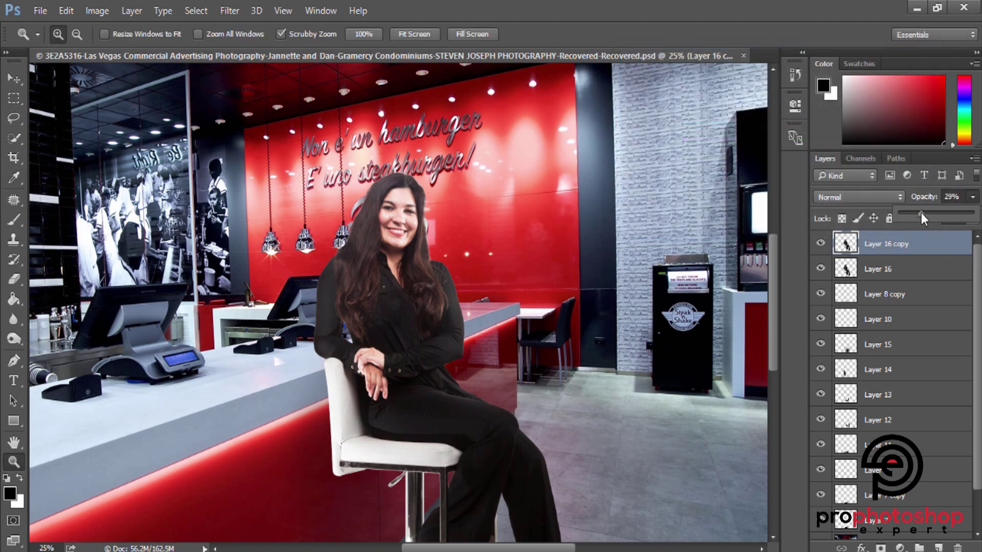
{"action": "left_click", "coordinate": [821, 244]}
{"action": "left_click", "coordinate": [389, 198]}
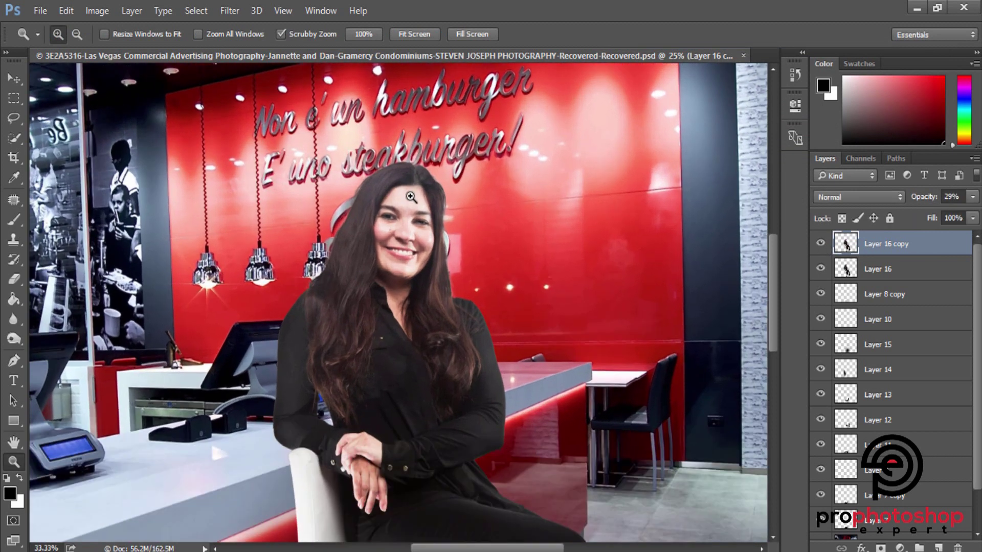
{"action": "left_click", "coordinate": [821, 243]}
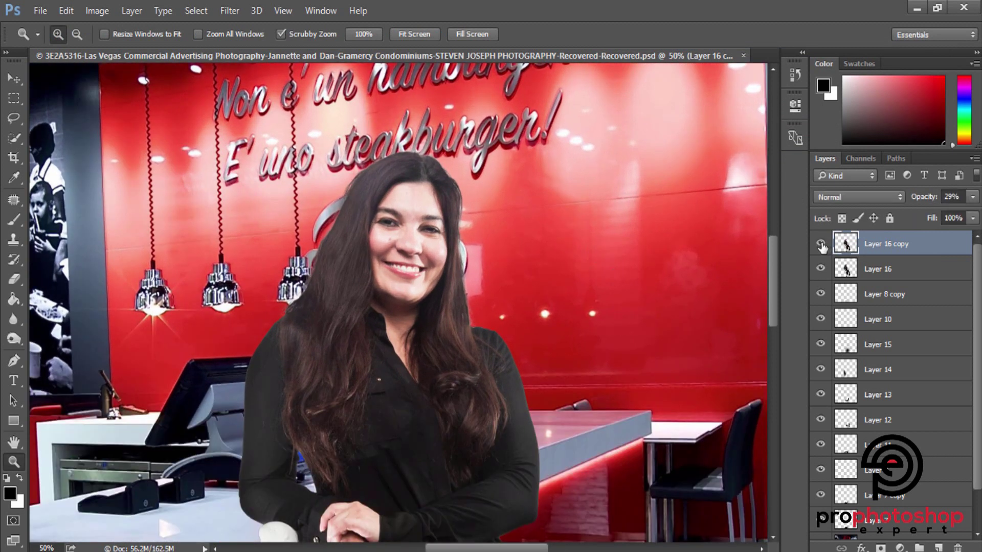
{"action": "left_click", "coordinate": [821, 244]}
{"action": "key", "text": "ctrl+minus"}
{"action": "key", "text": "ctrl+minus"}
{"action": "key", "text": "ctrl+minus"}
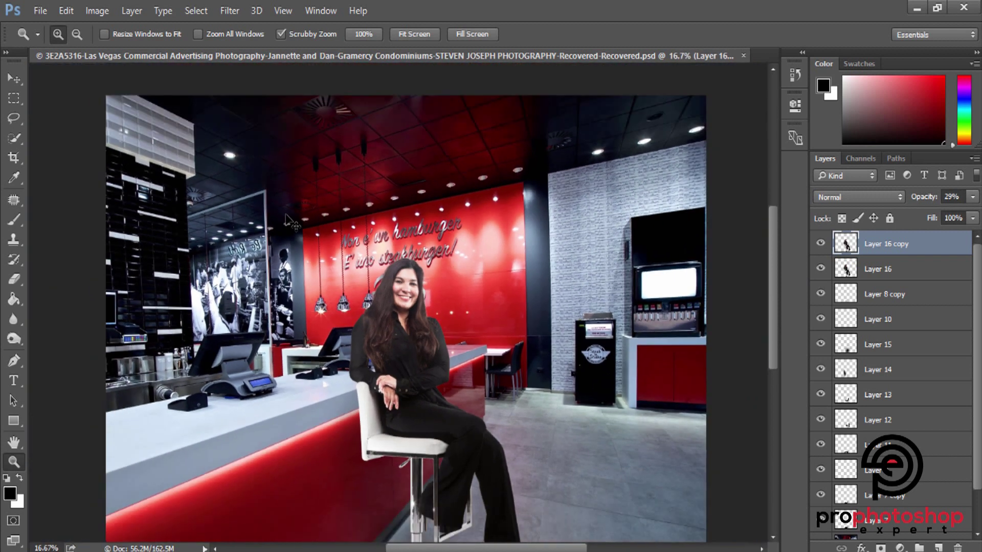
{"action": "key", "text": "ctrl+minus"}
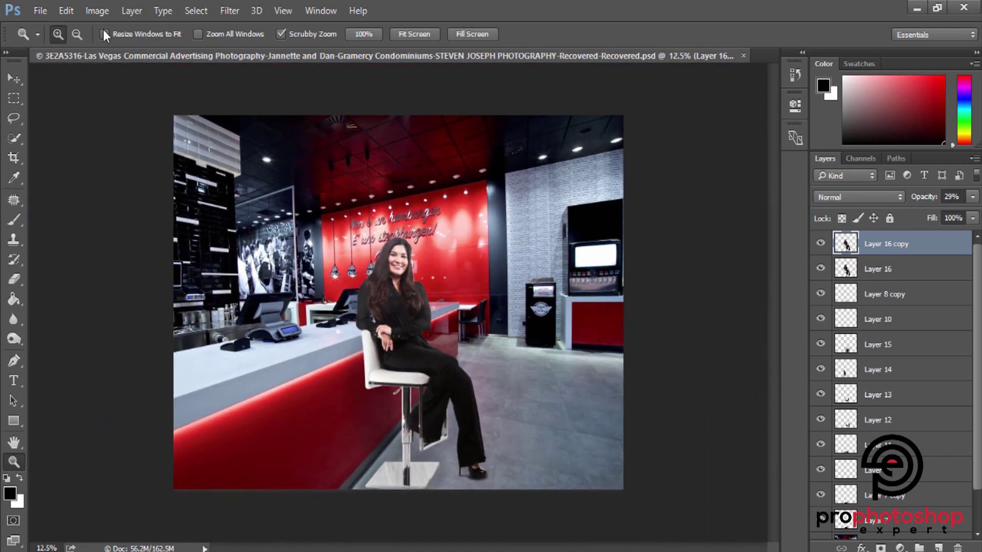
Apply Brightness 8 and Contrast 2 to Layer 16 copy.
{"action": "left_click", "coordinate": [97, 10]}
{"action": "mouse_move", "coordinate": [117, 52]}
{"action": "left_click", "coordinate": [286, 49]}
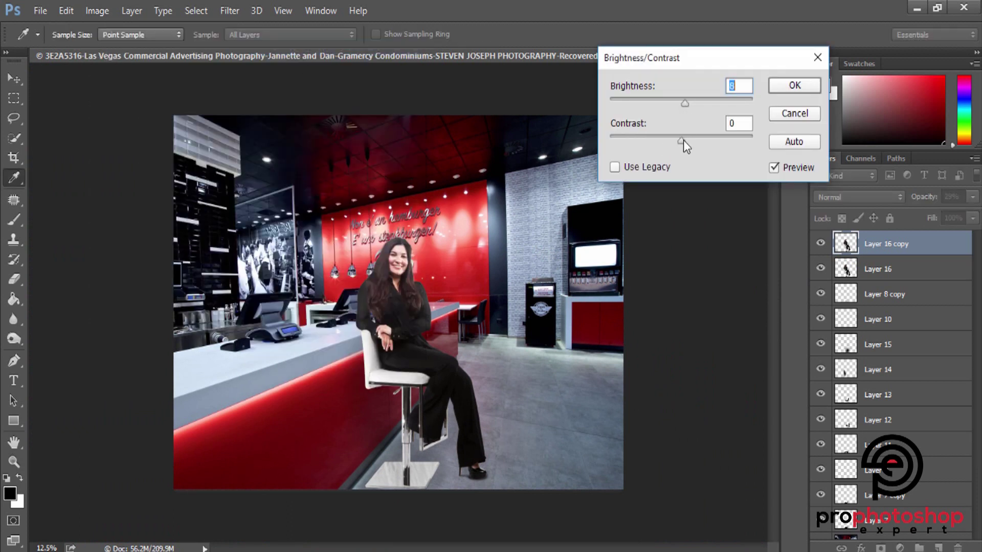
{"action": "key", "text": "Tab"}
{"action": "type", "text": "2"}
{"action": "key", "text": "ctrl+plus"}
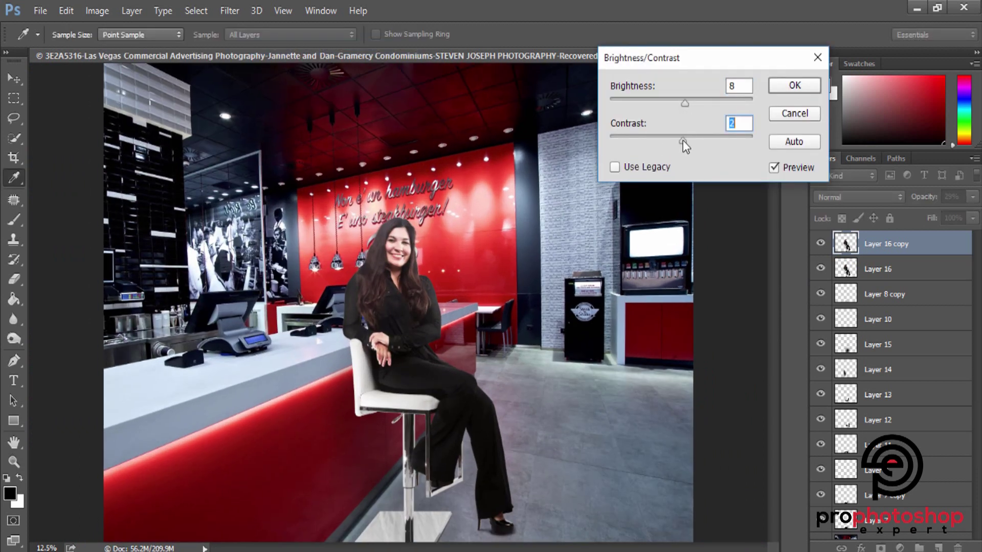
{"action": "key", "text": "ctrl+plus"}
{"action": "left_click", "coordinate": [778, 169]}
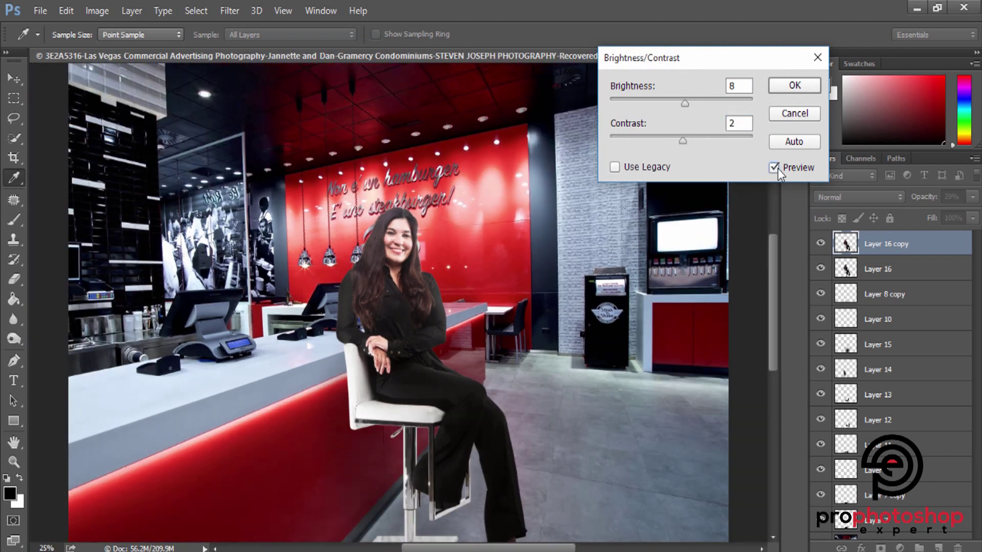
{"action": "key", "text": "ctrl+minus"}
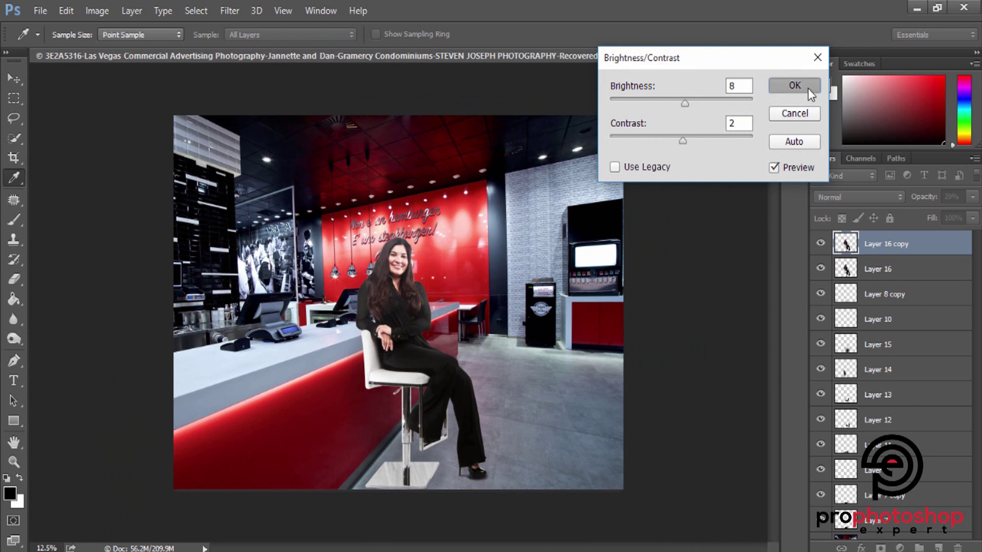
{"action": "left_click", "coordinate": [794, 85]}
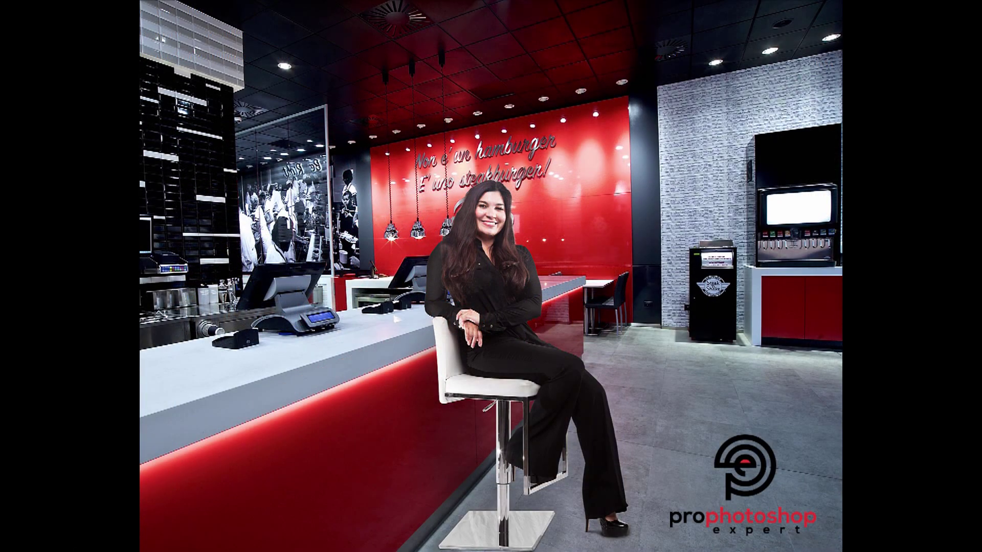